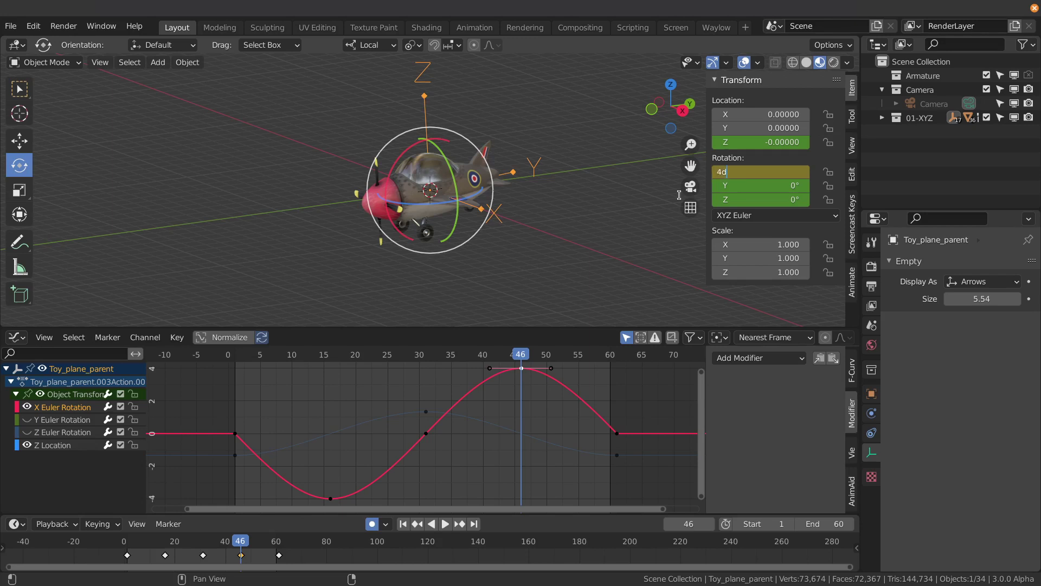
Step: Set the plane's X rotation to 364° on the keyframe at frame 46 and play back the animation
key(Return)
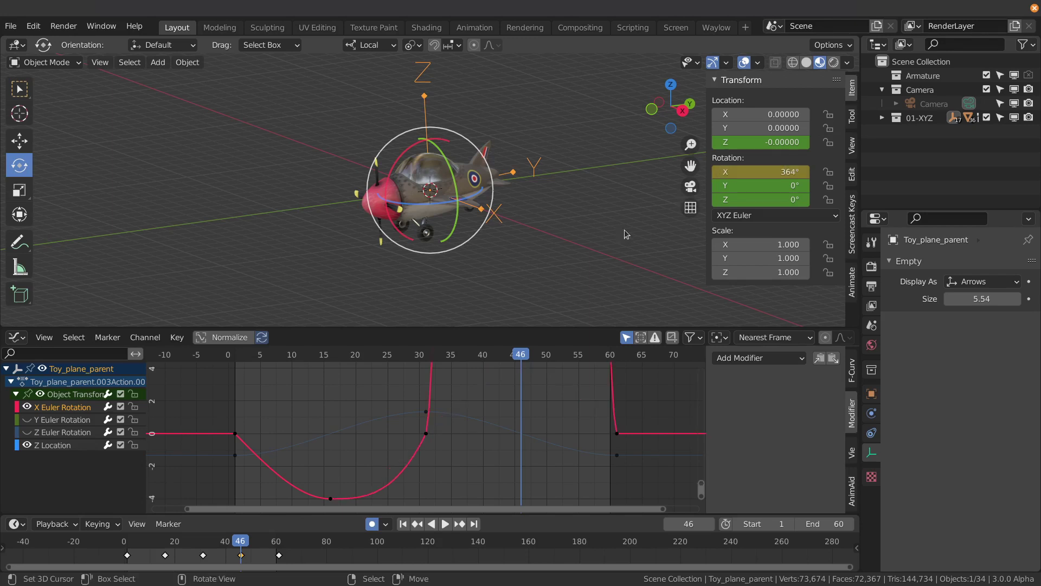
key(space)
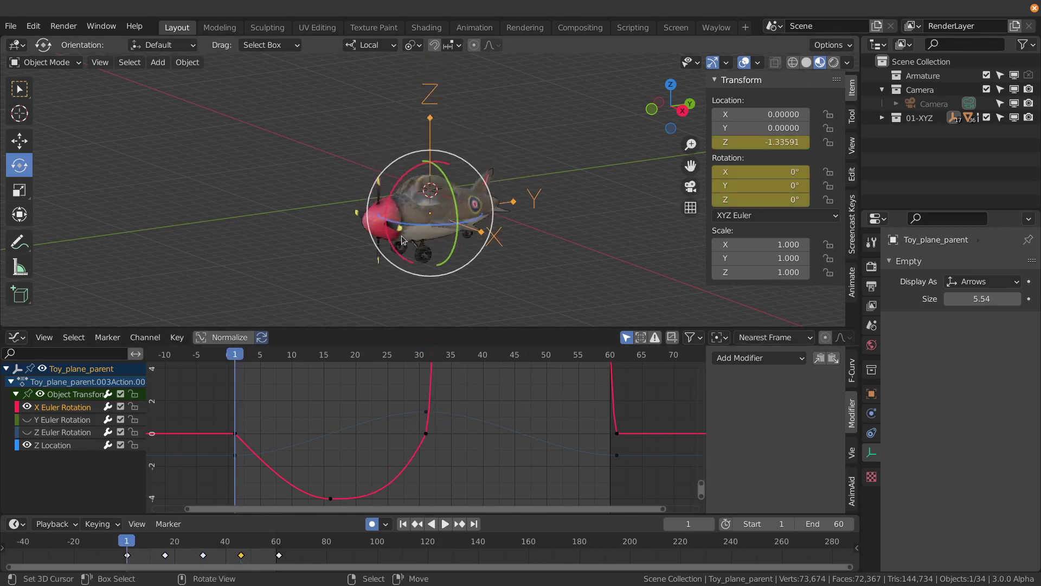
key(Escape)
Step: Step back and forth through the plane's keyframes and replay the animation to examine the rotation
key(Up)
key(Up)
key(Down)
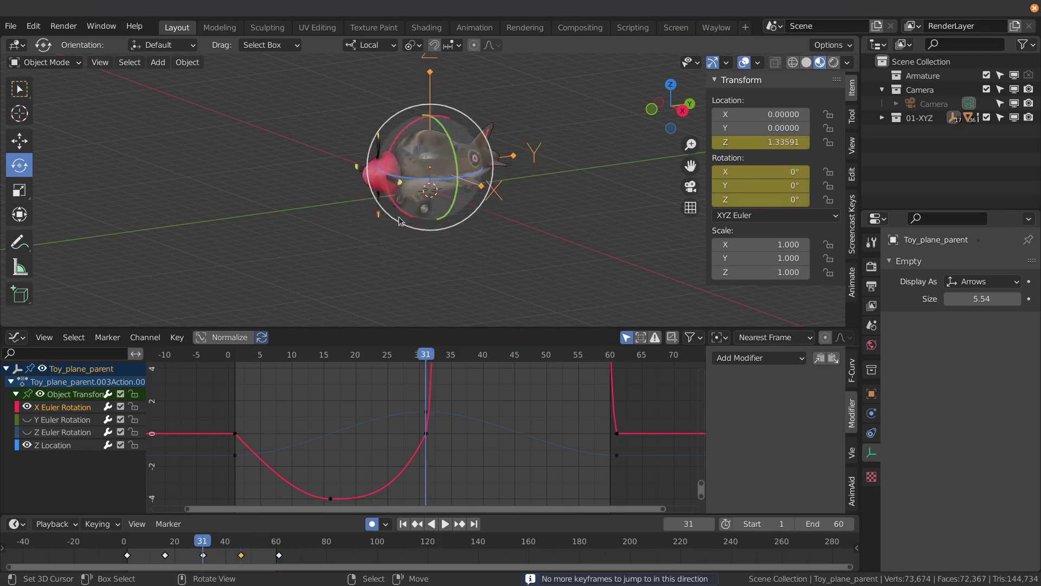
key(Down)
key(Up)
key(Down)
key(Up)
key(space)
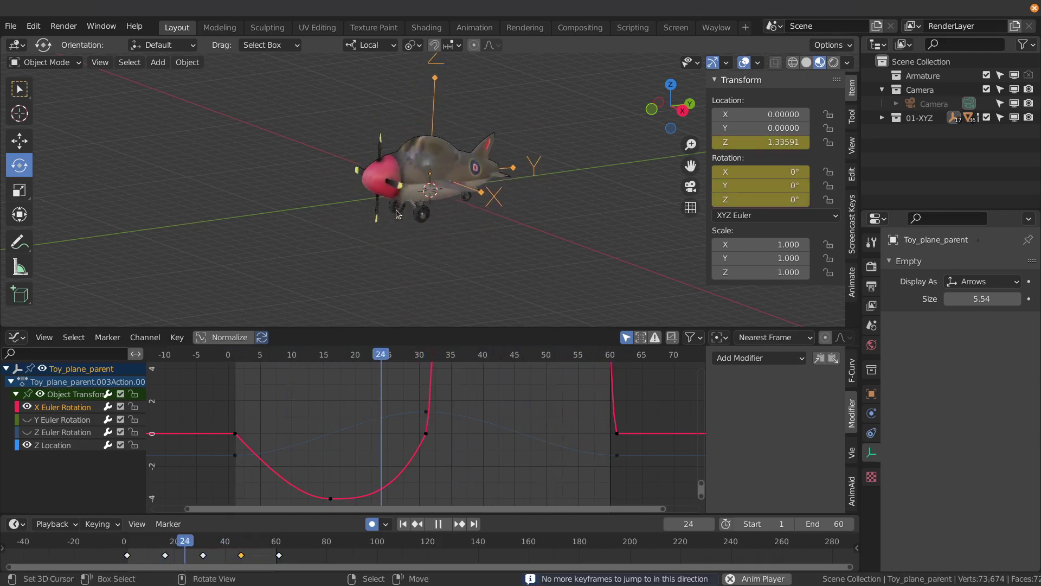
key(Escape)
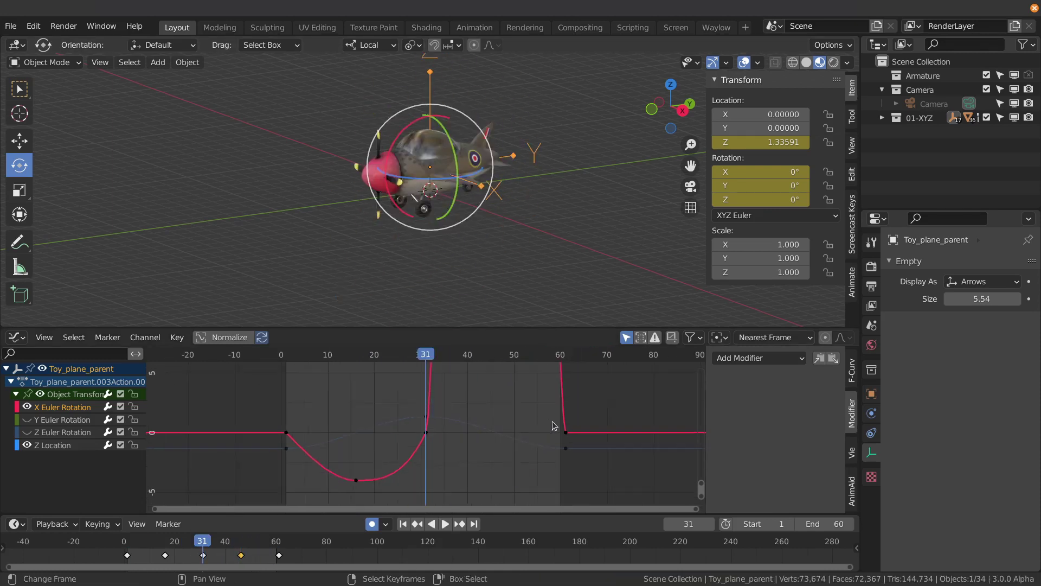
Step: Enlarge the Graph Editor and apply the Discontinuity (Euler) Filter to the plane's X Euler Rotation curve
ctrl+middle_drag(552, 421, 582, 477)
scroll(313, 392, down, 2)
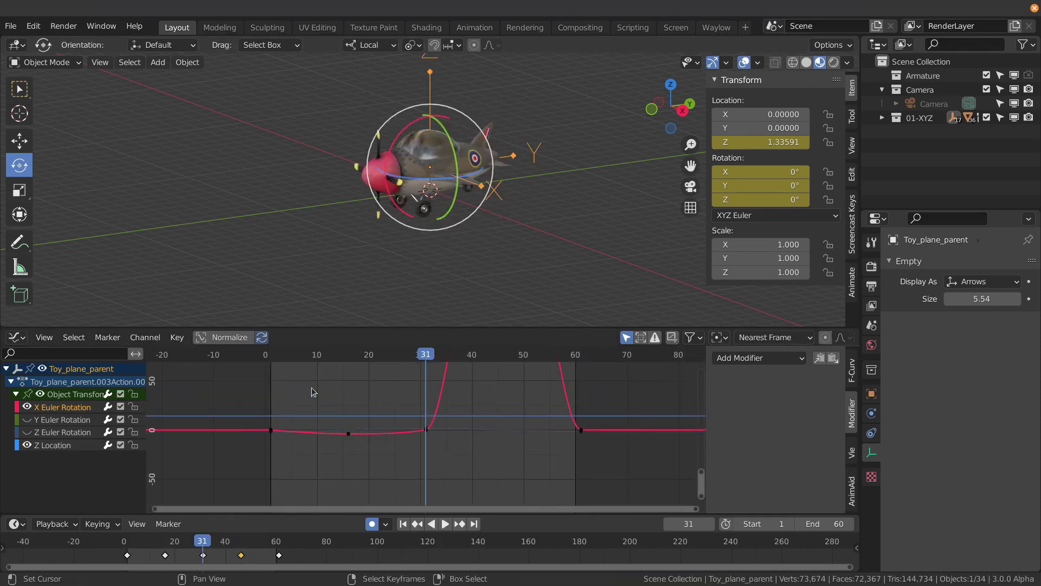
click(178, 338)
scroll(240, 69, up, 3)
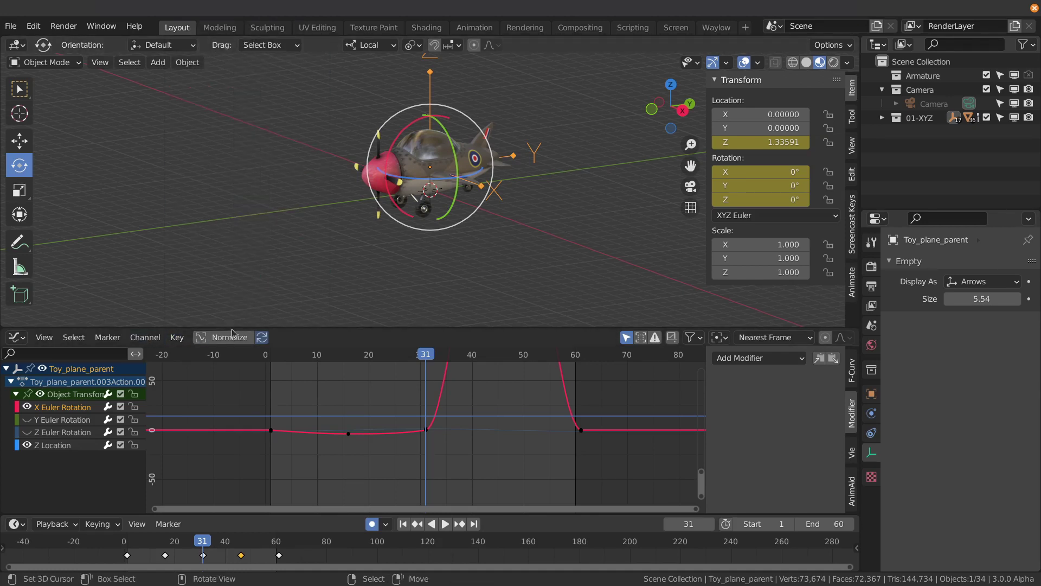
drag(232, 328, 218, 132)
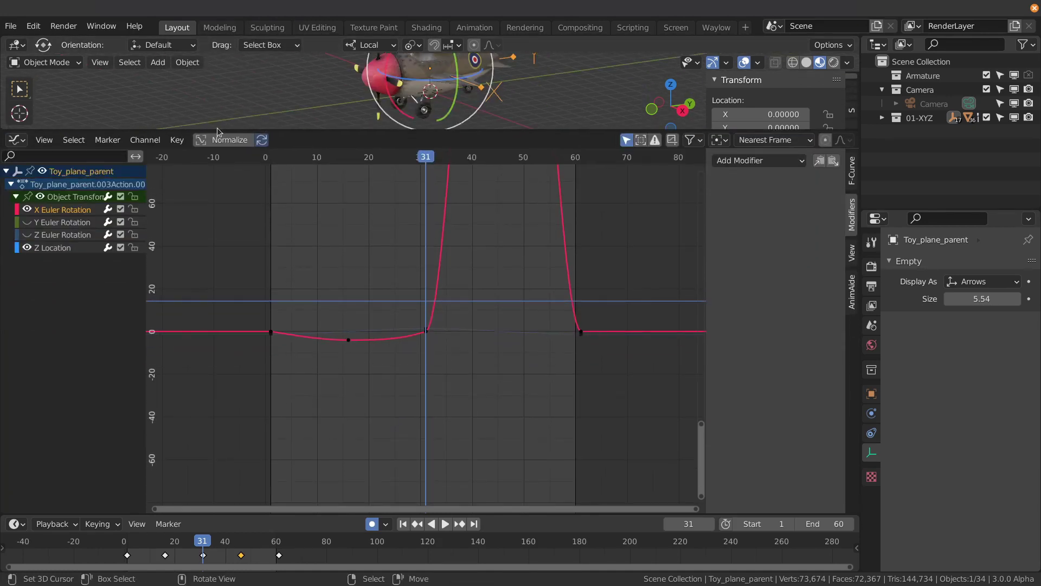
click(178, 140)
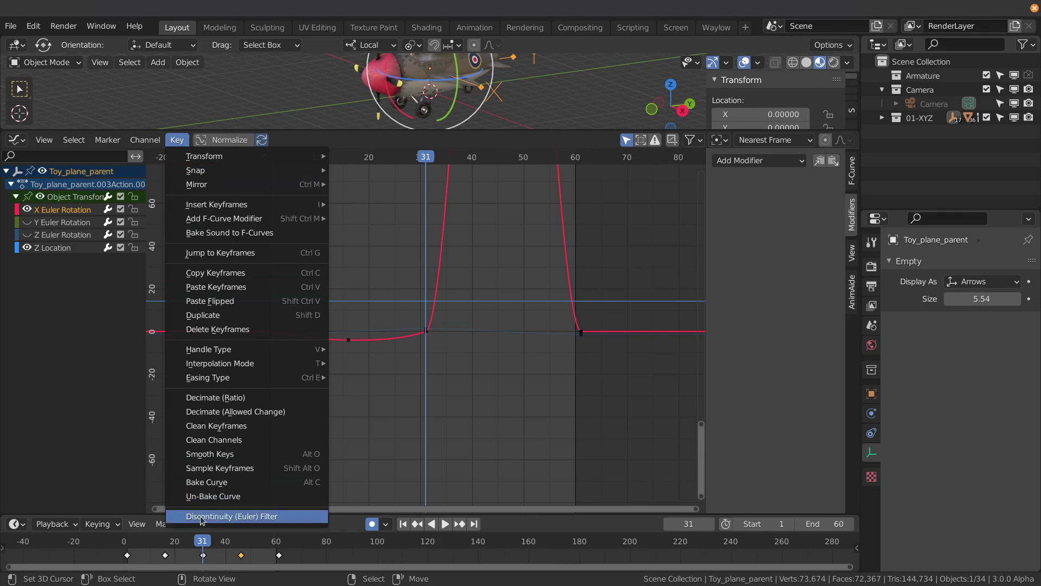
click(282, 517)
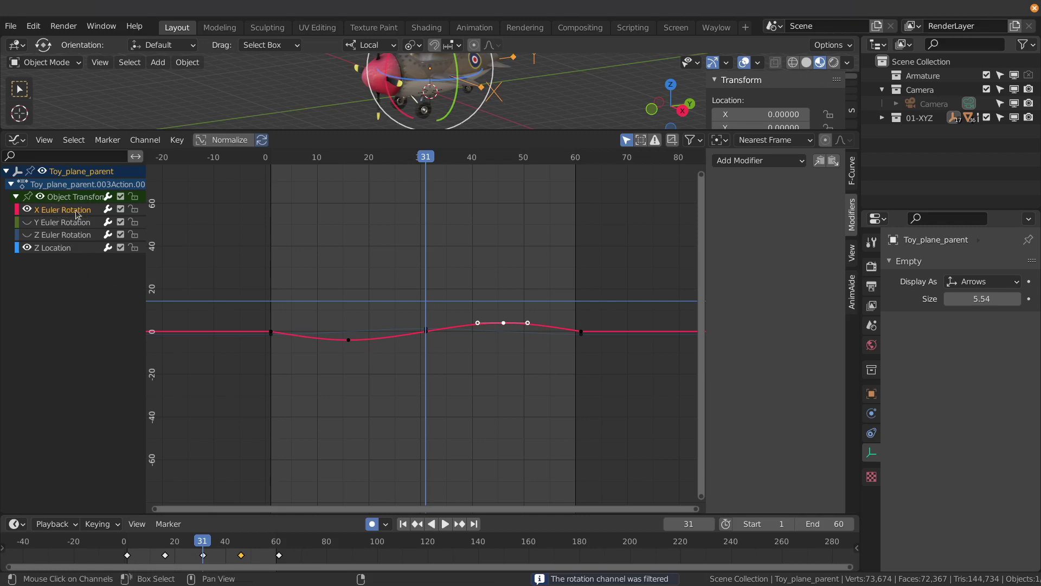
Step: Try to run the Discontinuity (Euler) Filter with all animation channels deselected
click(83, 287)
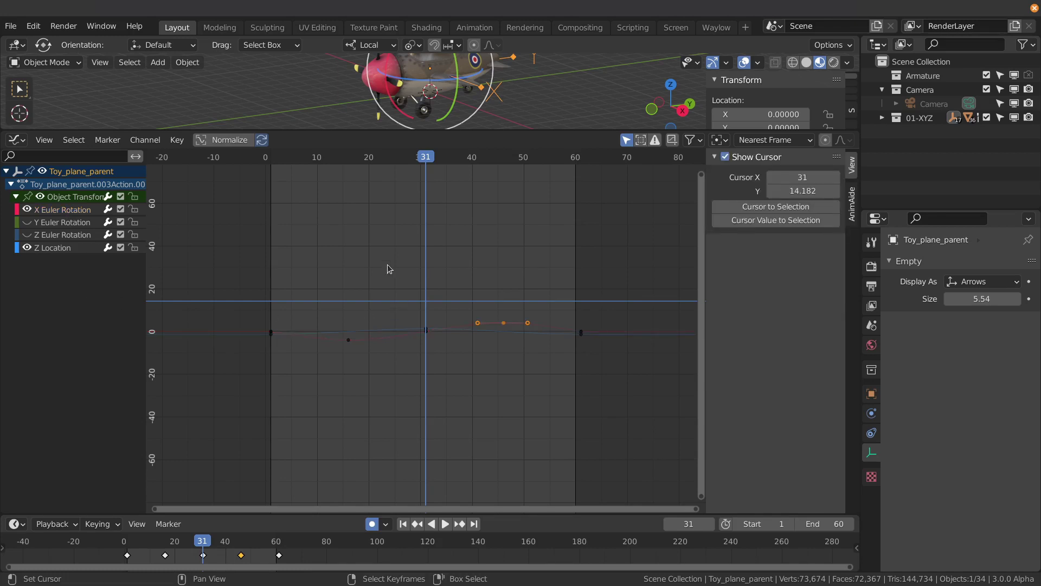
key(F3)
text(eluer)
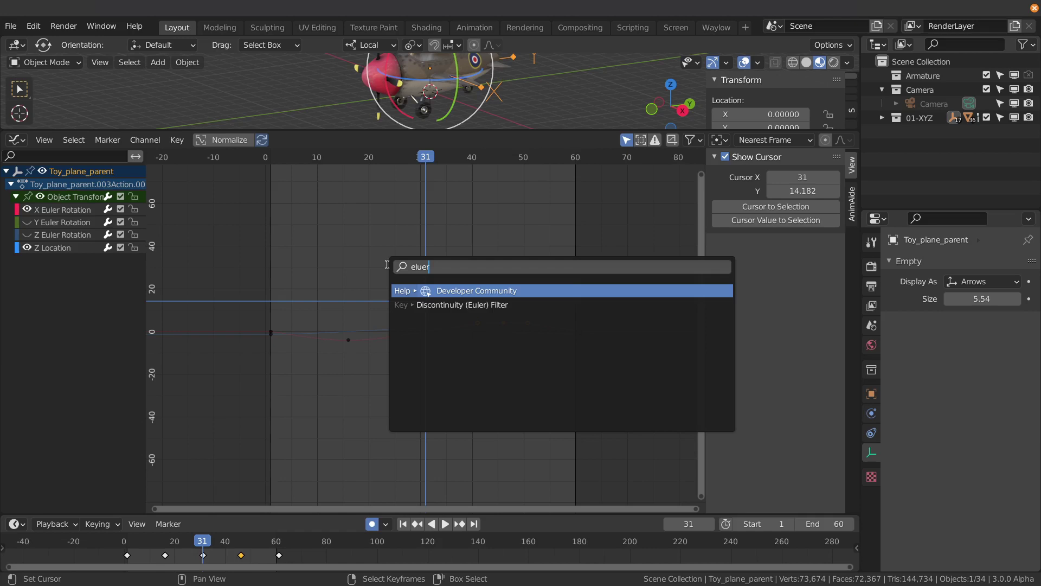
key(Down)
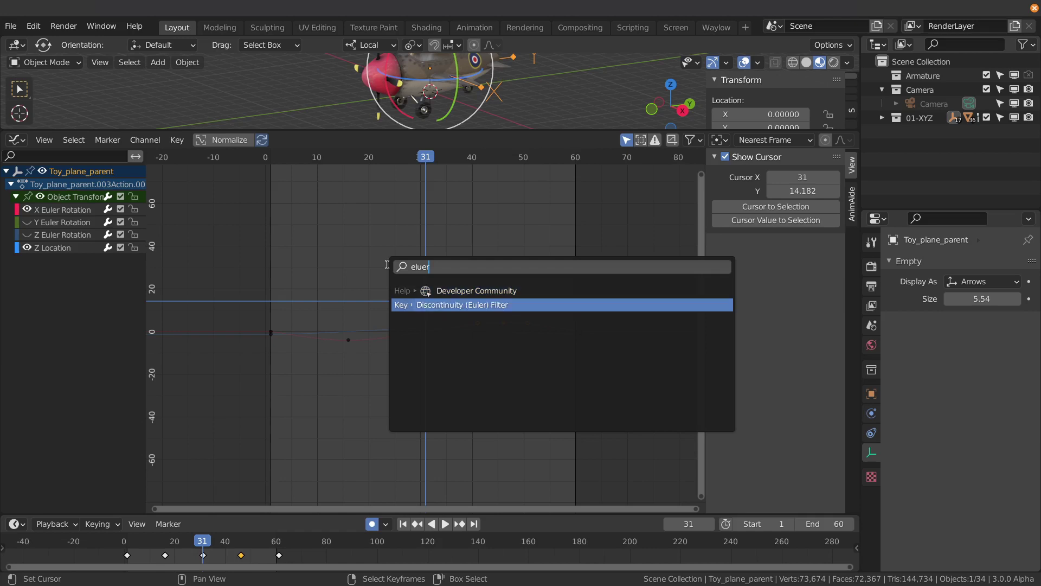
key(Return)
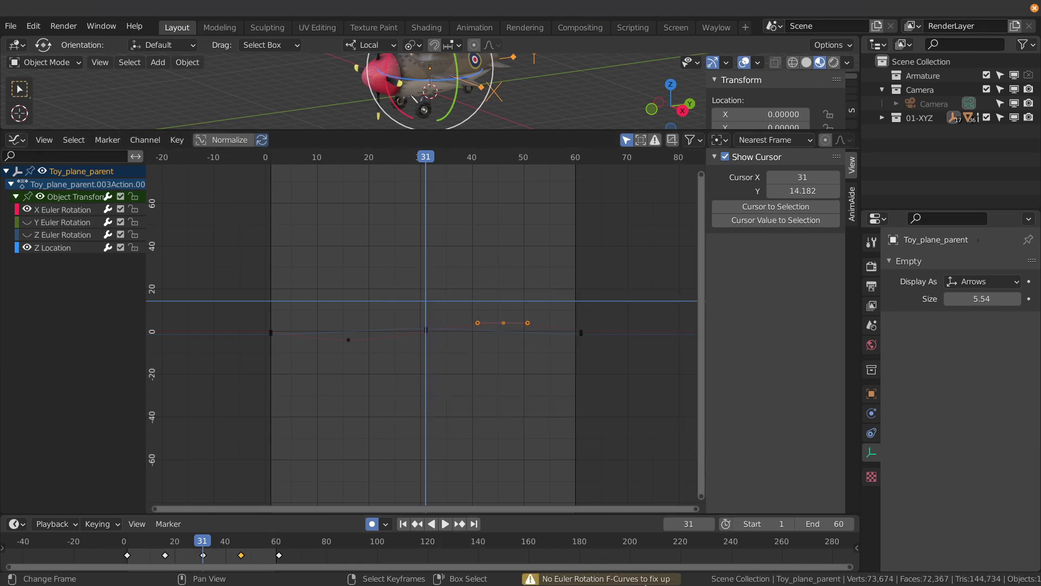
Step: Select the X Euler Rotation channel and try running the Discontinuity (Euler) Filter again
click(64, 210)
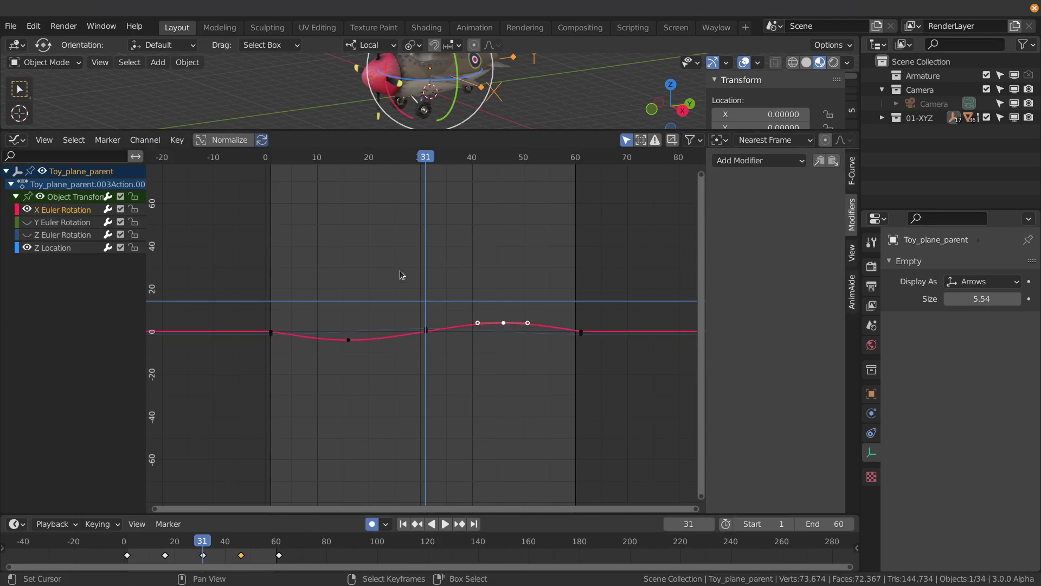
key(F3)
key(Return)
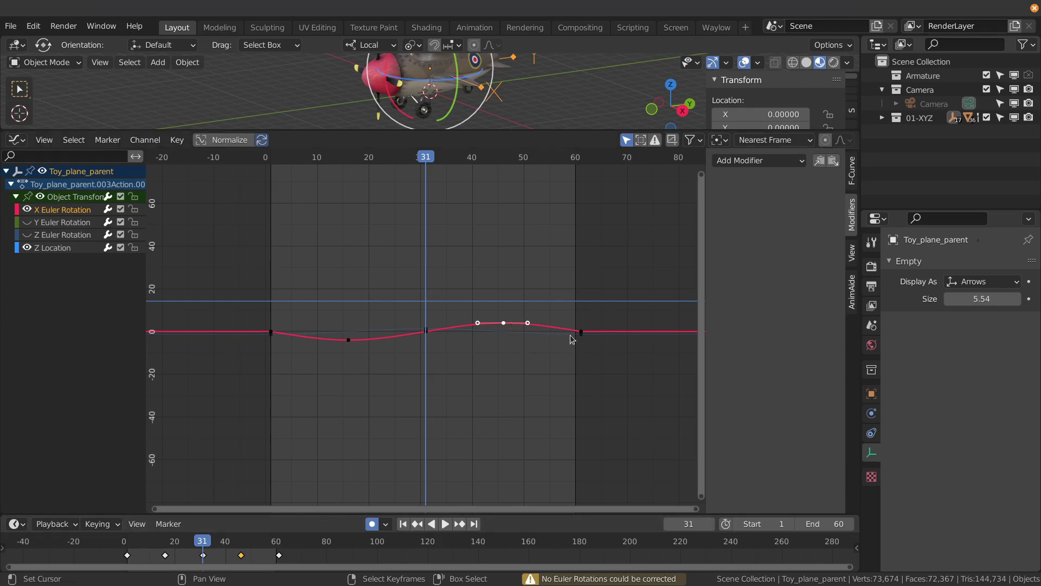
Step: Shrink the Graph Editor to reveal the 3D viewport and play back the filtered plane animation
drag(399, 132, 399, 317)
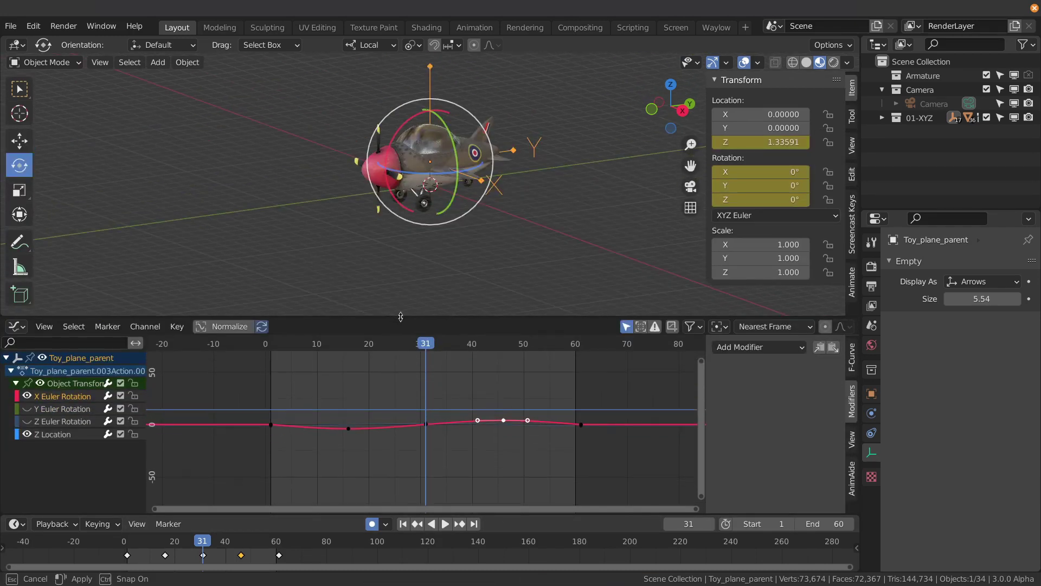
key(space)
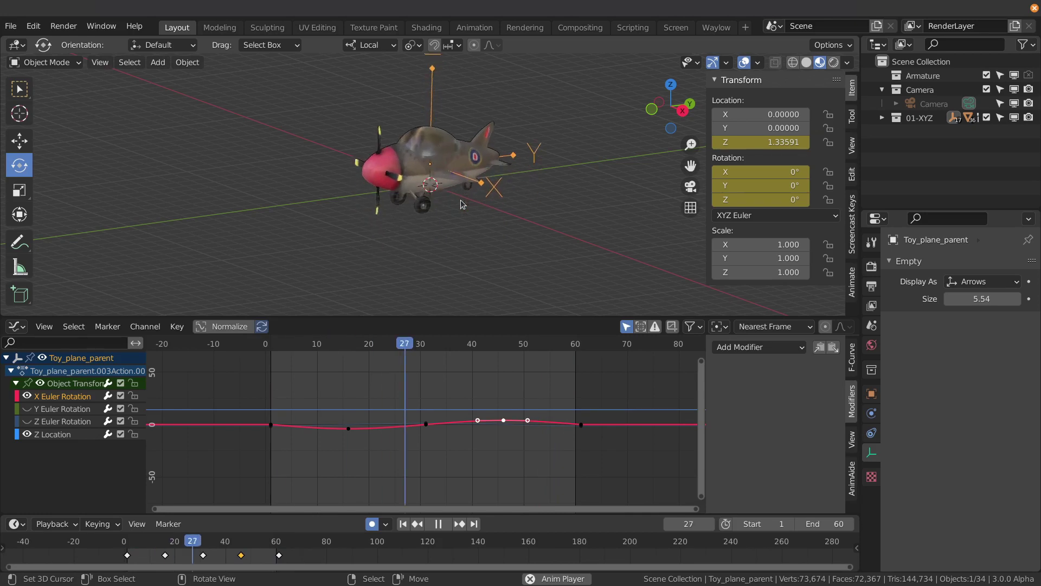
key(Escape)
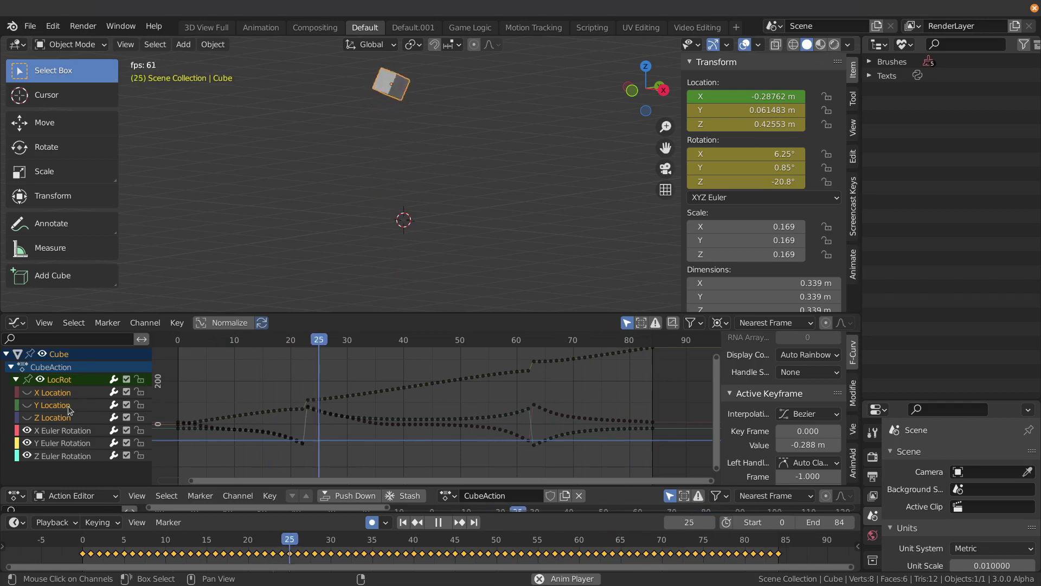
Step: Select the cube's X, Y and Z Euler Rotation channels and check the motion around frame 22
click(43, 430)
drag(187, 404, 303, 422)
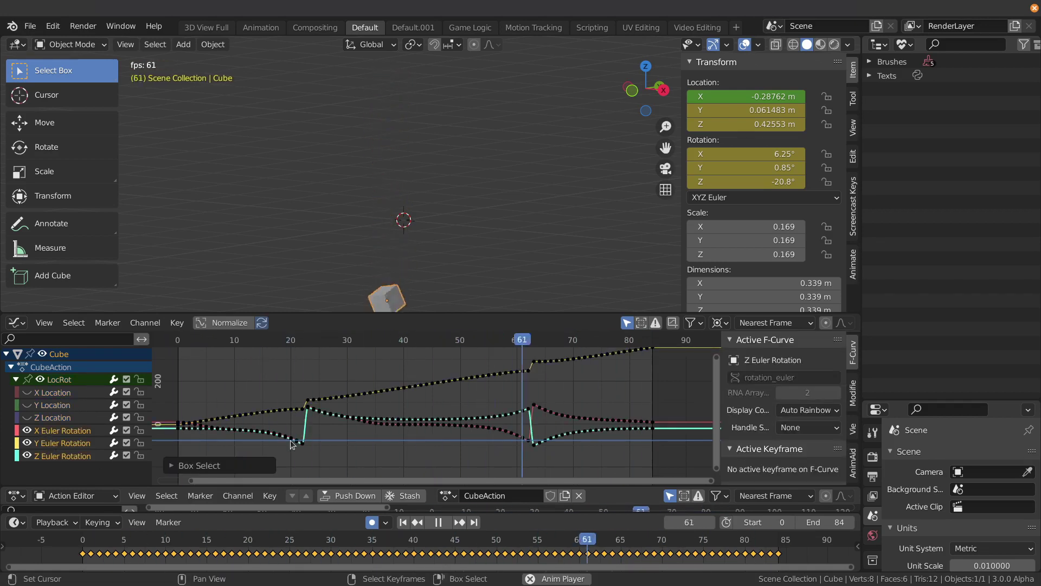
key(Escape)
drag(297, 350, 301, 352)
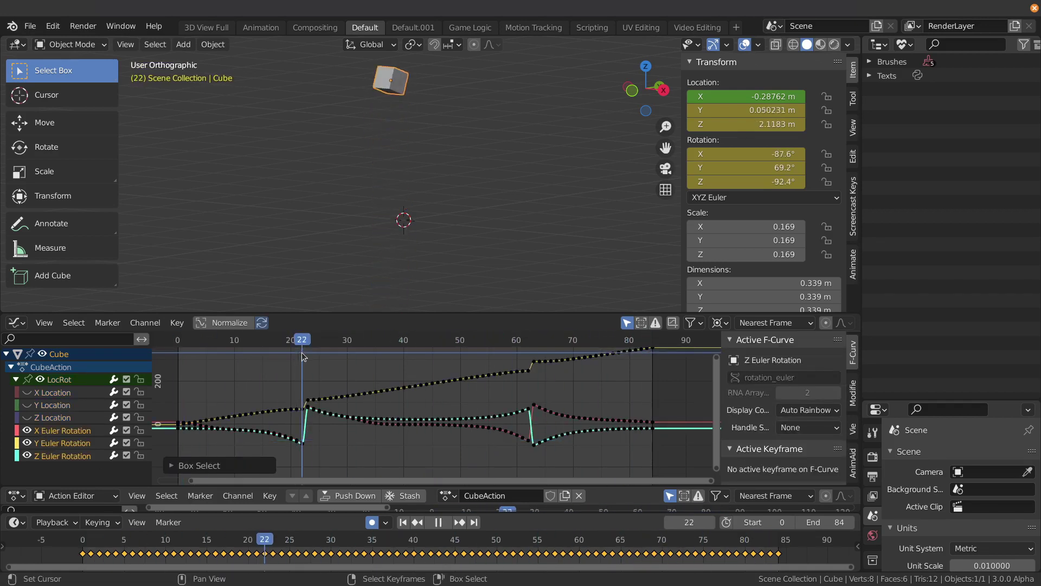
key(space)
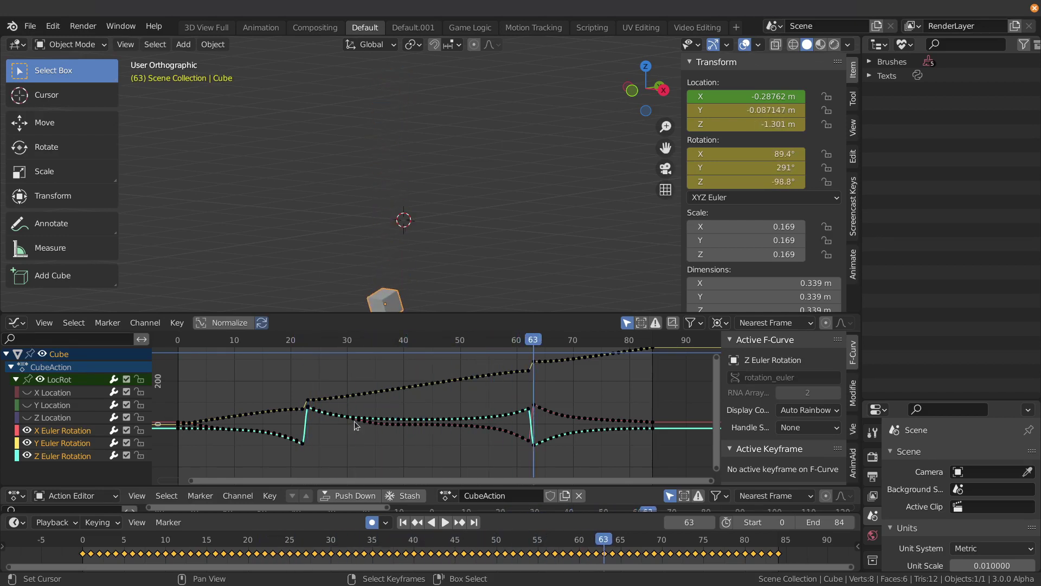
Step: Apply the Discontinuity (Euler) Filter to the cube's X, Y and Z Euler Rotation curves and play back the animation
click(79, 431)
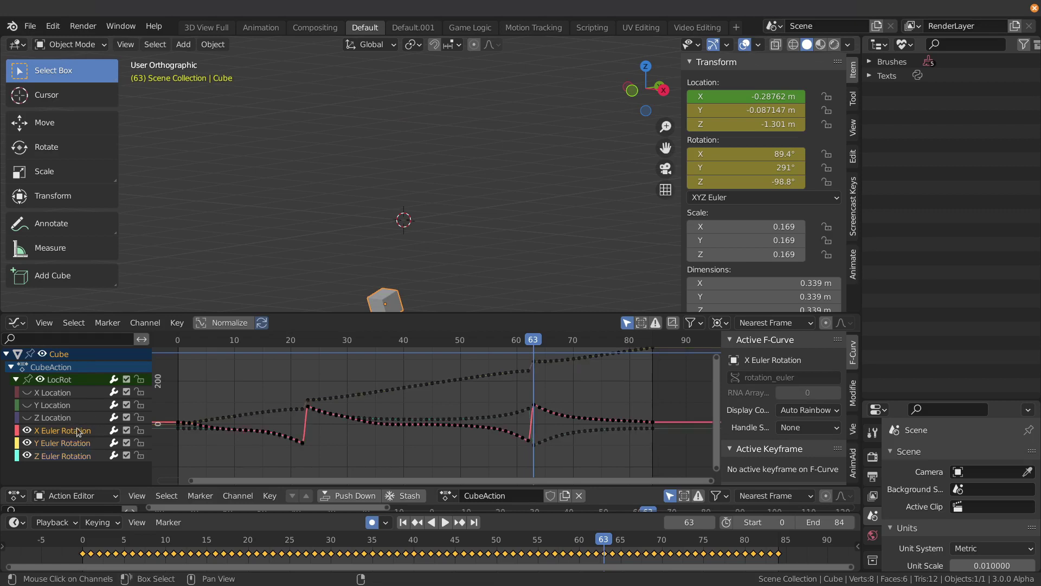
click(86, 454)
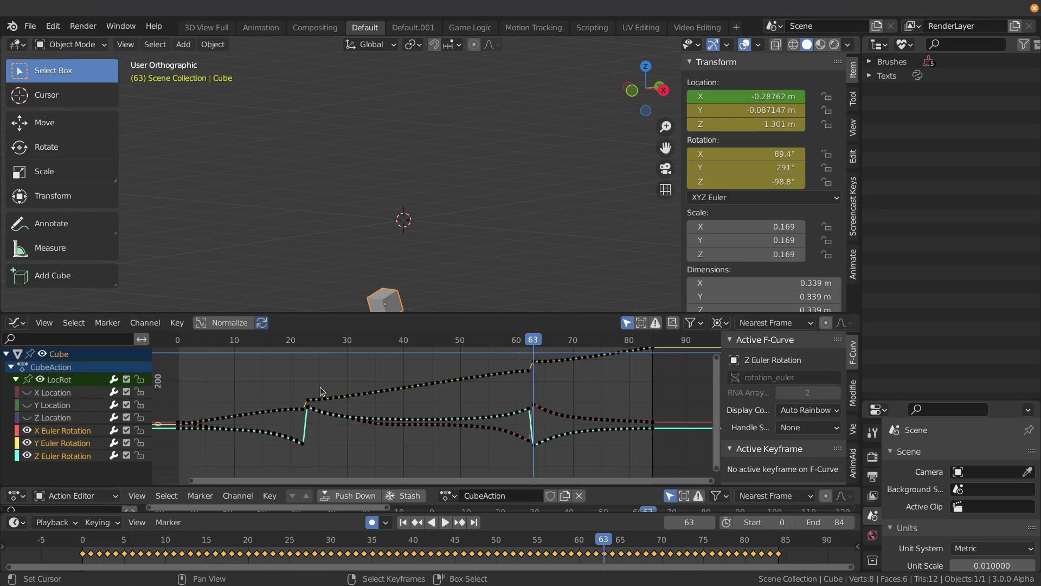
key(F3)
key(Return)
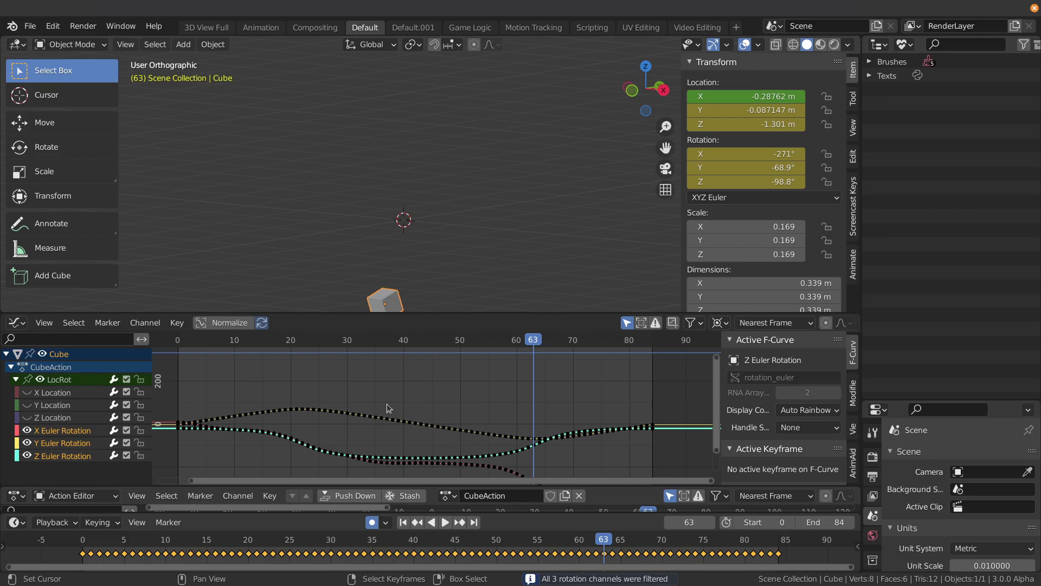
key(Home)
key(space)
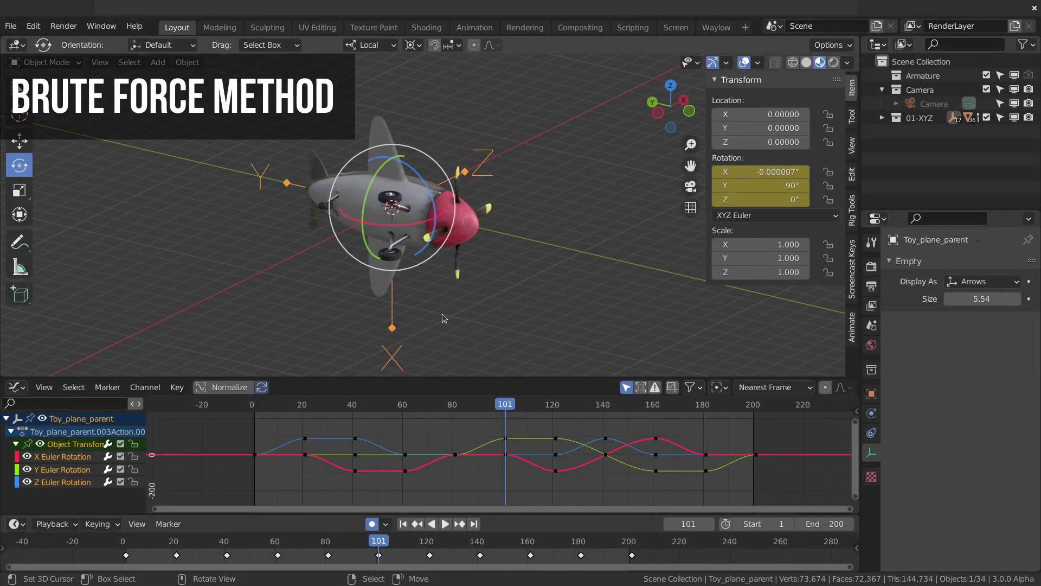
Step: Play the toy plane's 200-frame rotation animation and examine it from different angles
middle_drag(390, 239, 374, 211)
key(space)
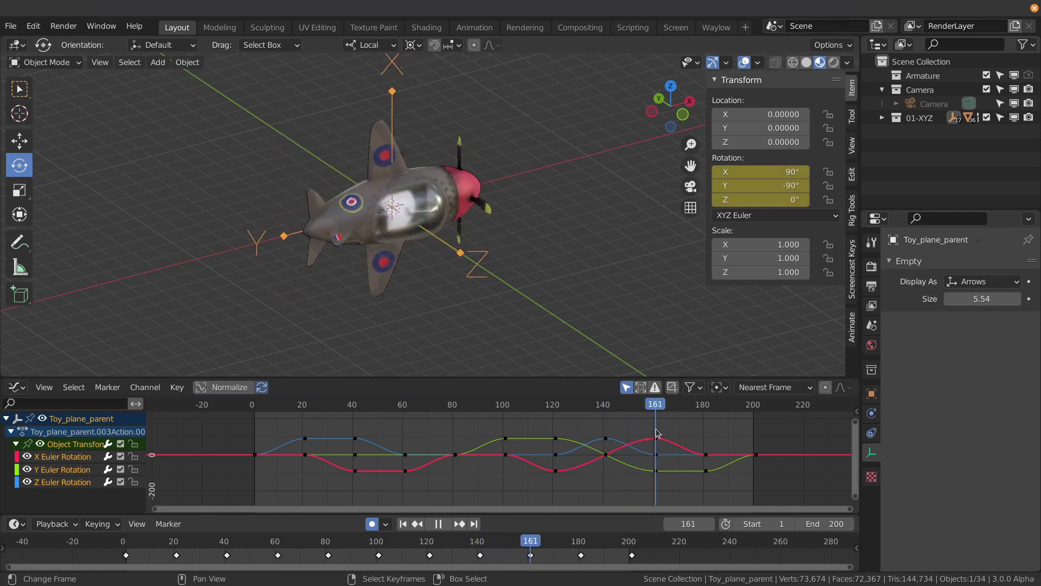
key(space)
middle_drag(522, 245, 537, 325)
Step: Move the current frame to 126 and check the auto-keying options
click(553, 405)
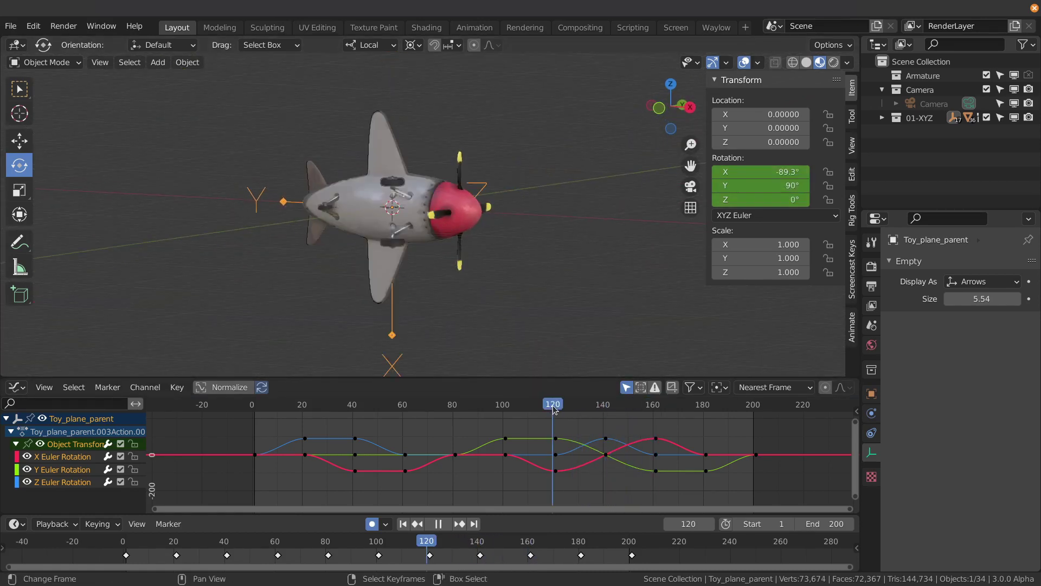
drag(553, 409, 568, 409)
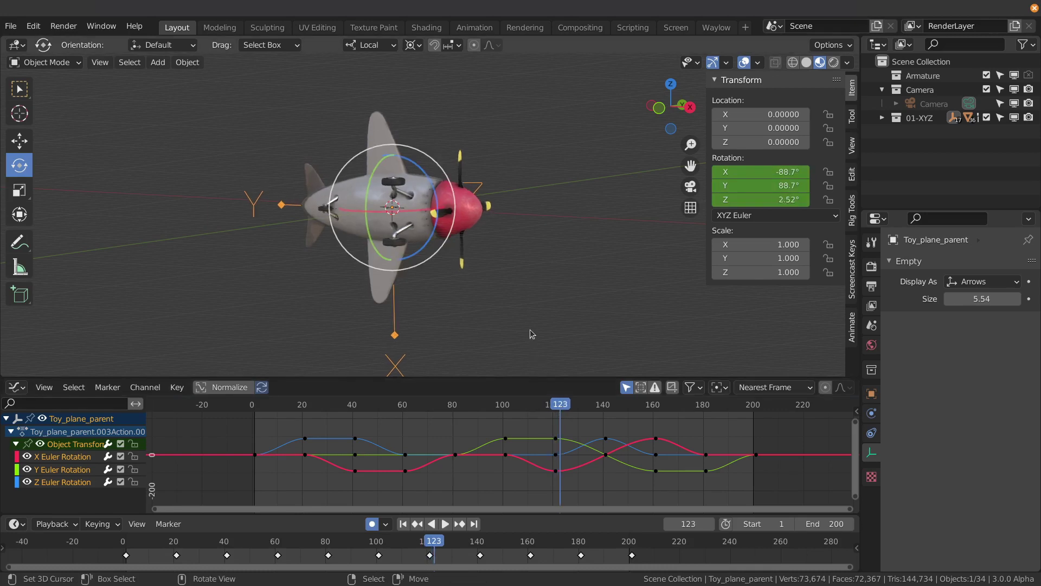
middle_drag(460, 289, 471, 344)
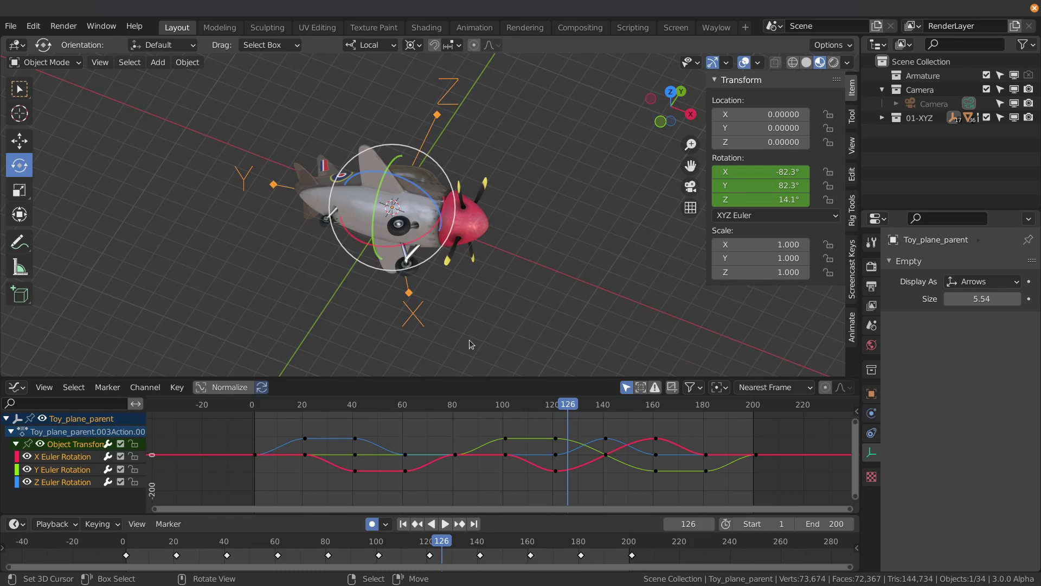
click(385, 525)
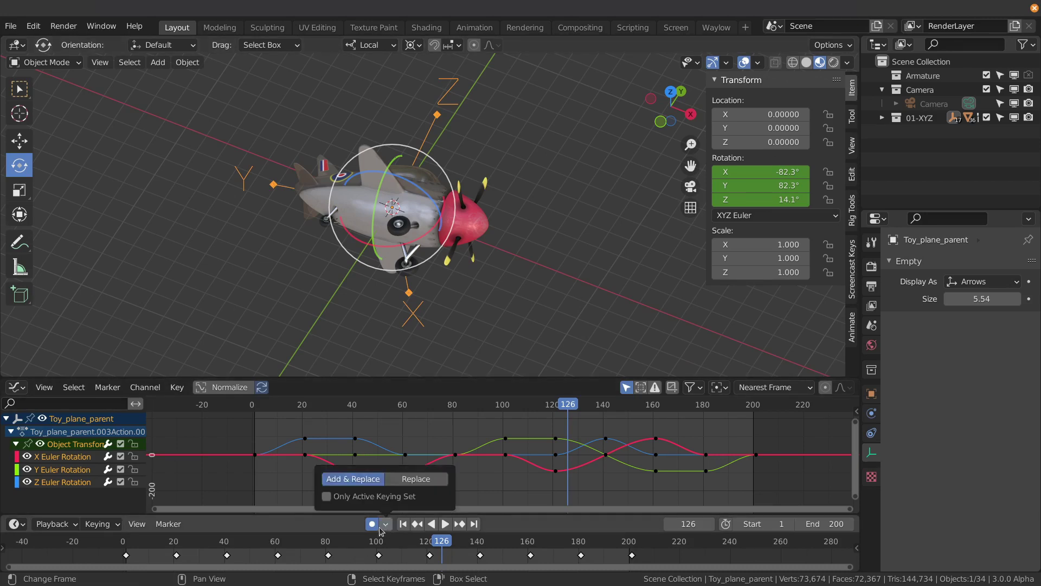
click(91, 524)
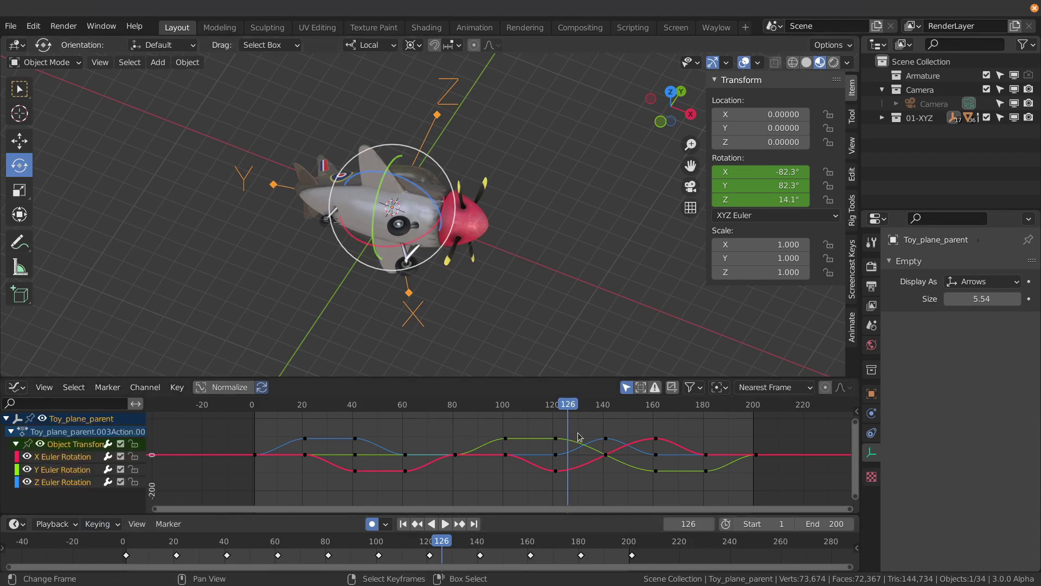
Step: Rotate the plane at frame 126 from the front view to about X -4.4°, Y 88.1°, Z 91.8° and view it from the top
key(KP_1)
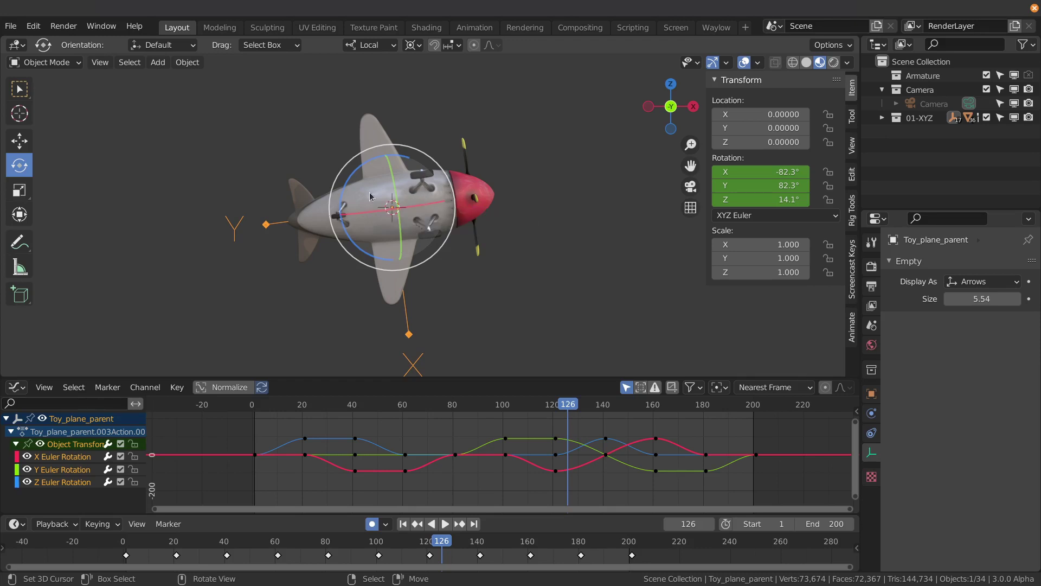
key(r)
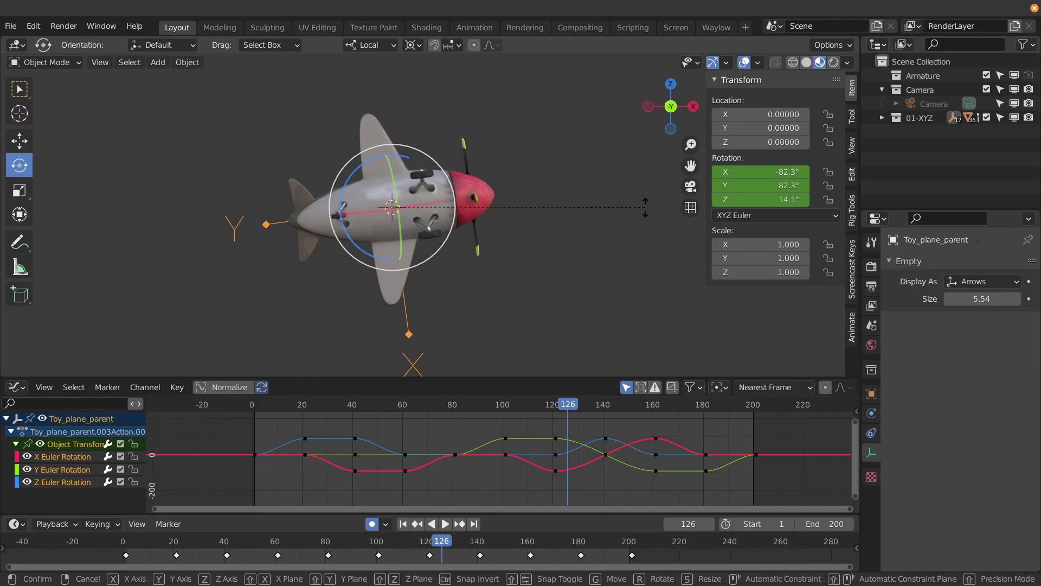
click(638, 239)
key(KP_7)
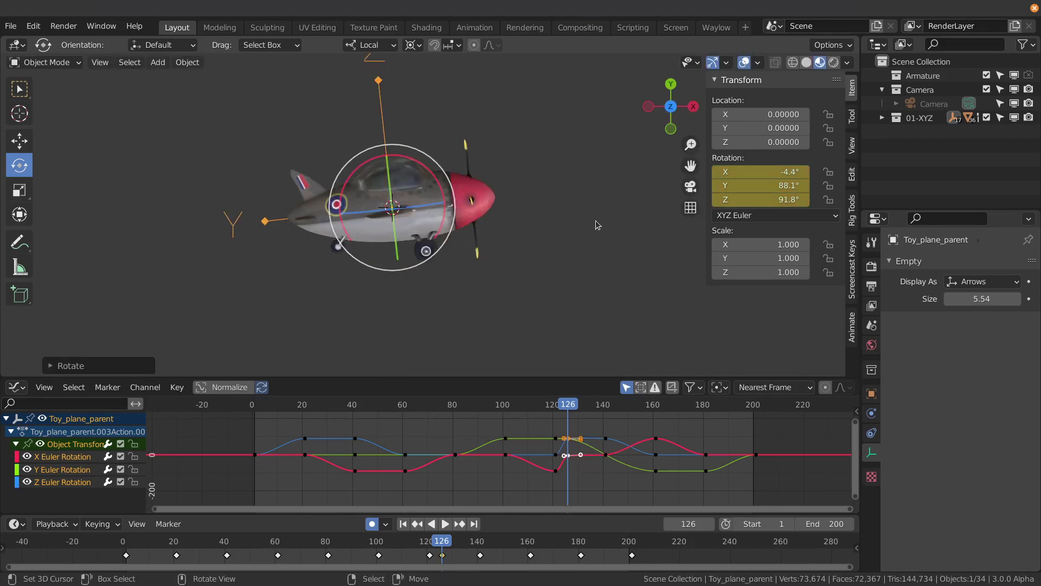
Step: Rotate the plane at frame 126 from the top view to Z 85° and check the frames around it in perspective
key(r)
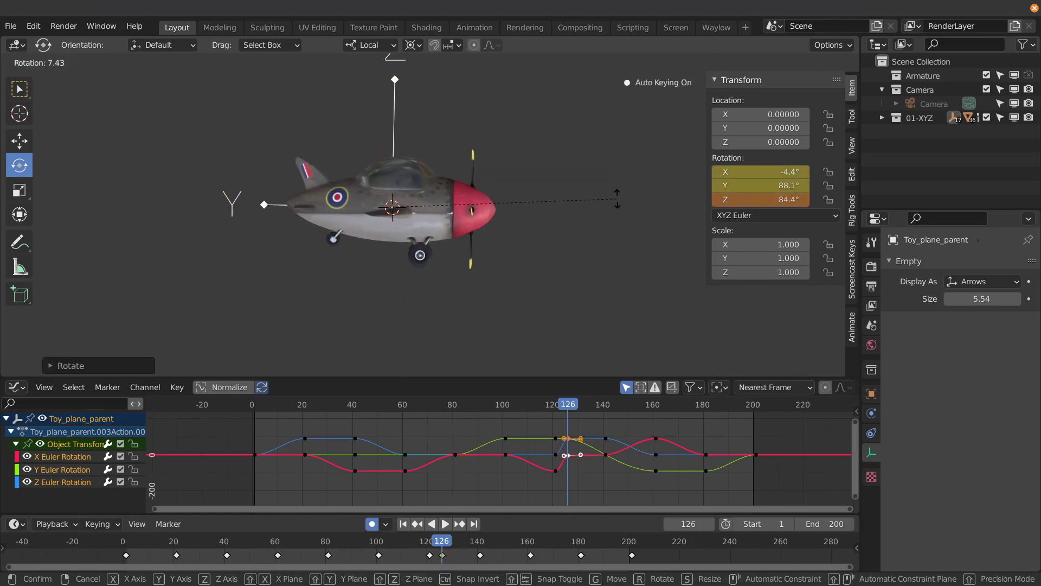
click(620, 196)
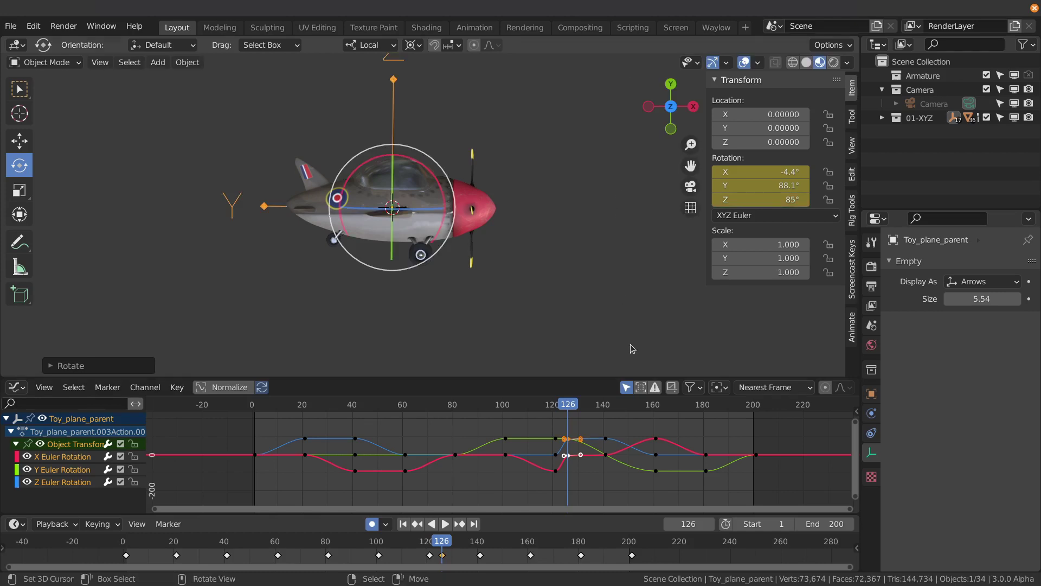
middle_drag(620, 196, 500, 222)
key(Left)
key(Left)
key(Left)
key(Right)
key(Right)
key(Right)
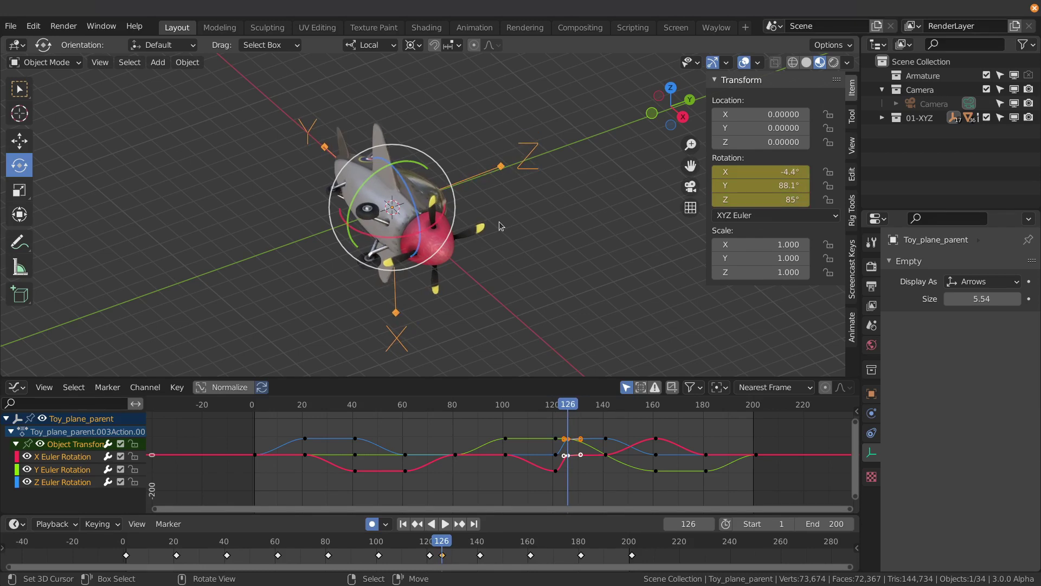
Step: Step through frames 126 to 141 and examine the plane's roll from the perspective and side views
key(Right)
key(Right)
key(Right)
key(Right)
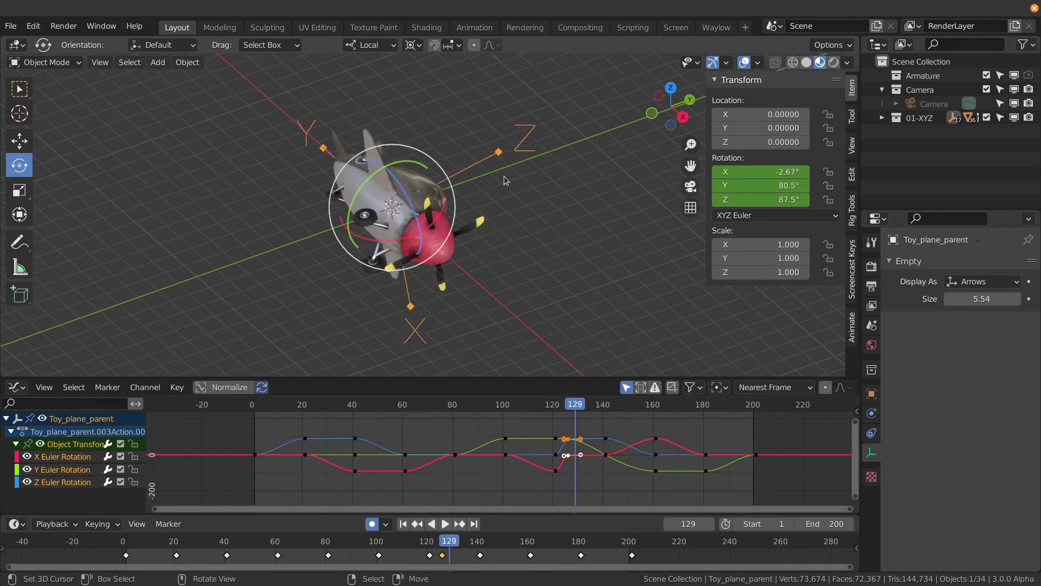
key(KP_3)
key(Right)
key(Right)
key(Right)
key(Right)
key(Right)
key(Right)
key(Right)
key(Right)
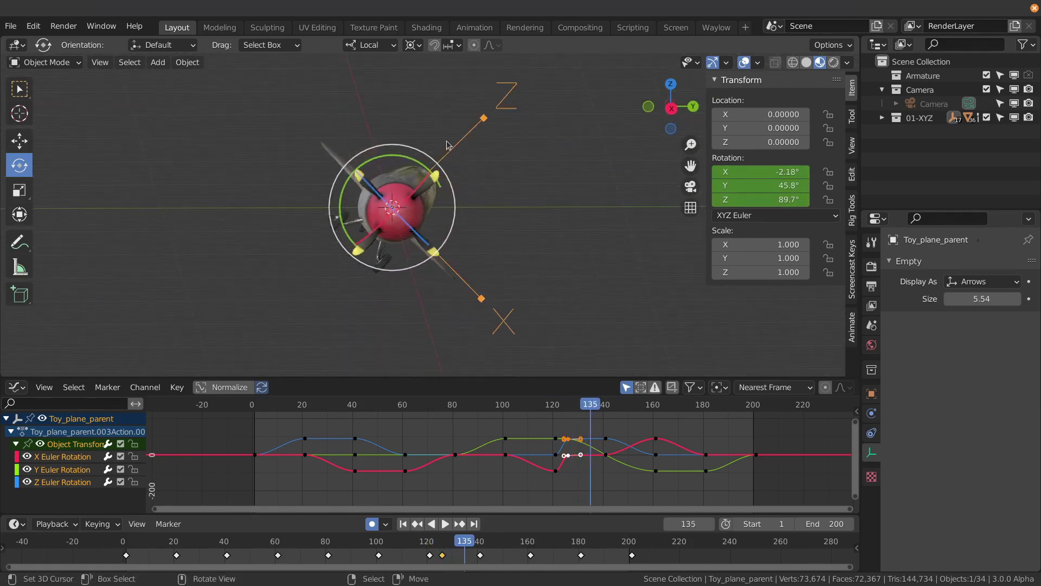
key(Right)
key(Right)
key(Right)
key(Right)
key(Right)
key(Right)
key(Left)
key(Left)
key(Left)
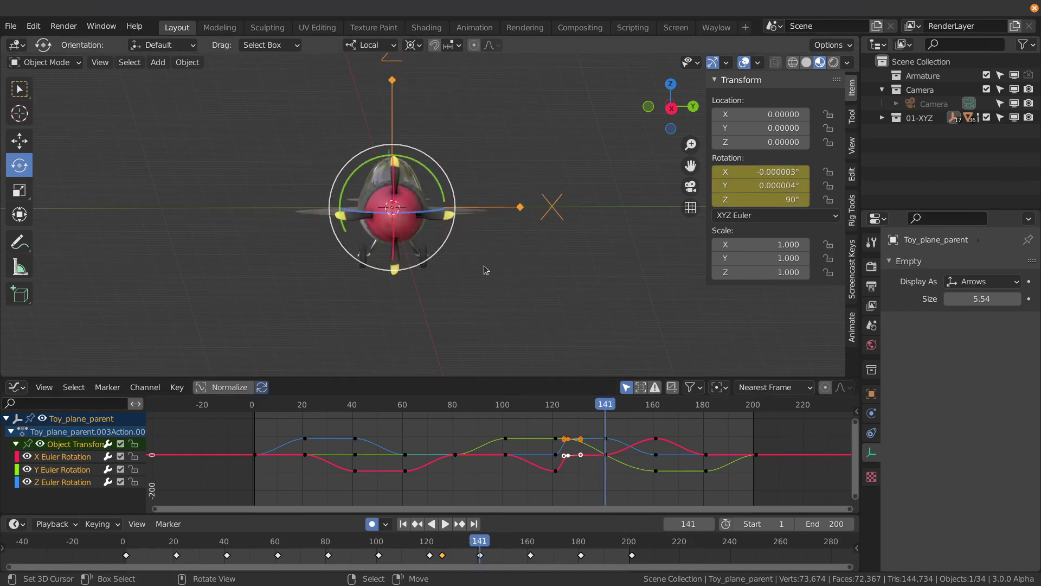
Step: Go to frame 123, rotate the plane from the top view to Z 29.7° and check it from the side
middle_drag(482, 264, 531, 255)
click(554, 414)
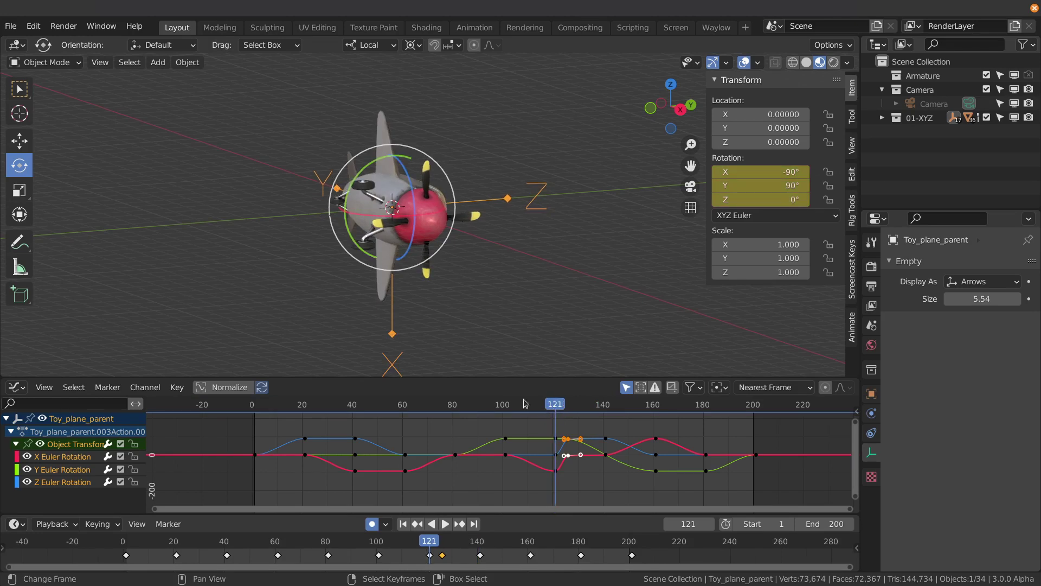
key(KP_7)
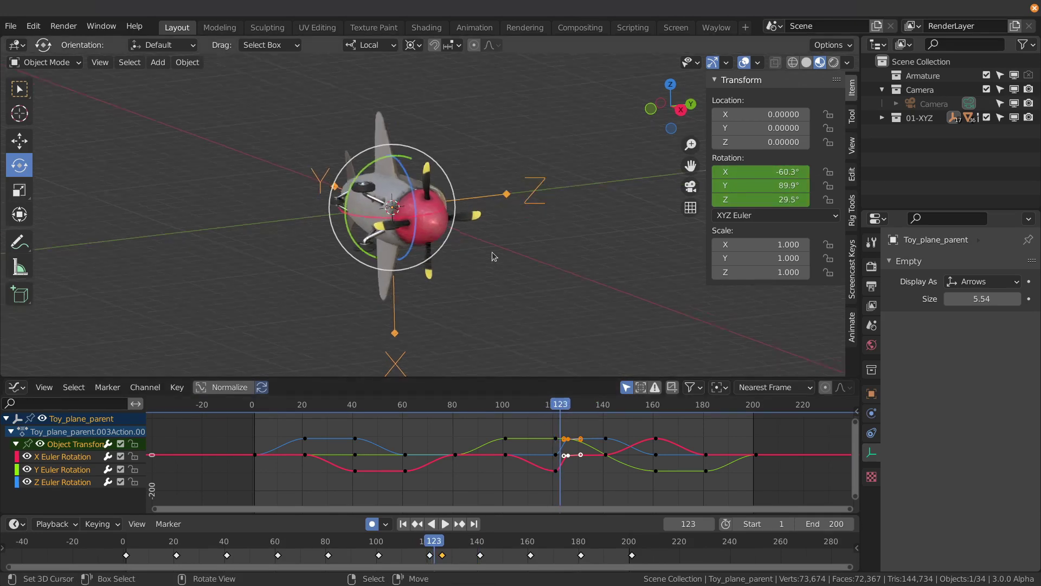
key(r)
click(529, 227)
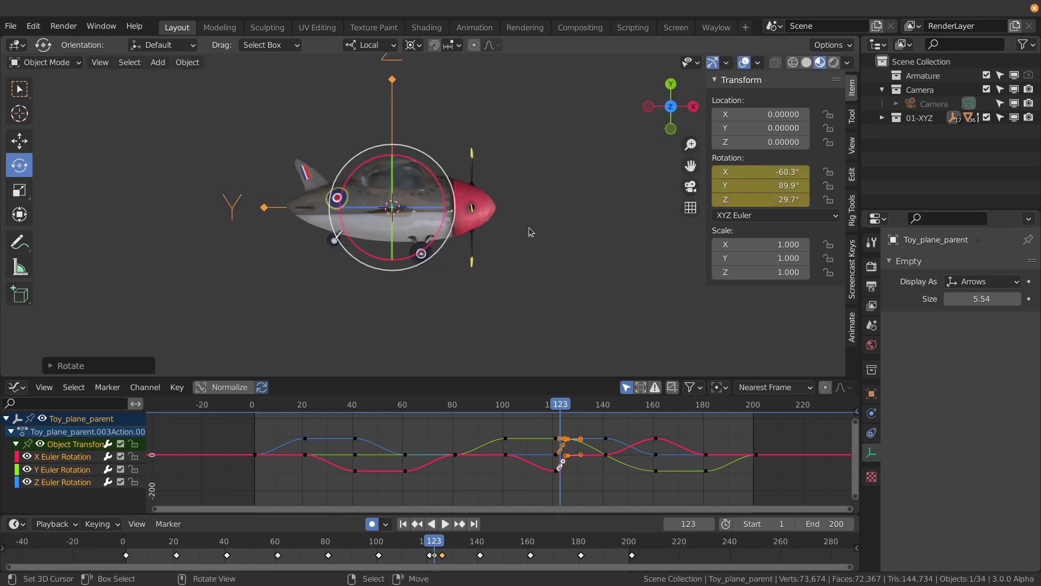
key(KP_3)
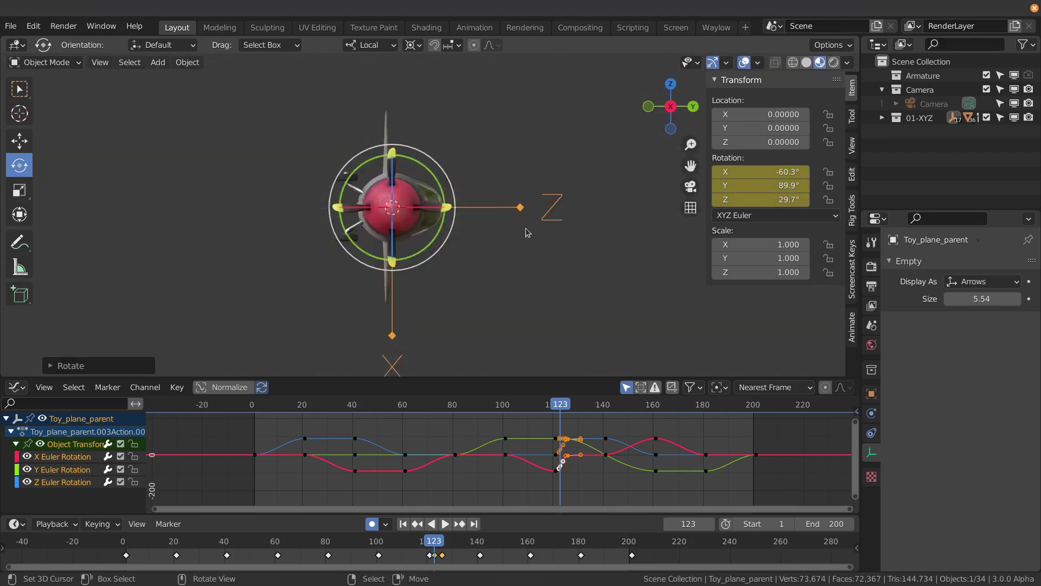
key(KP_7)
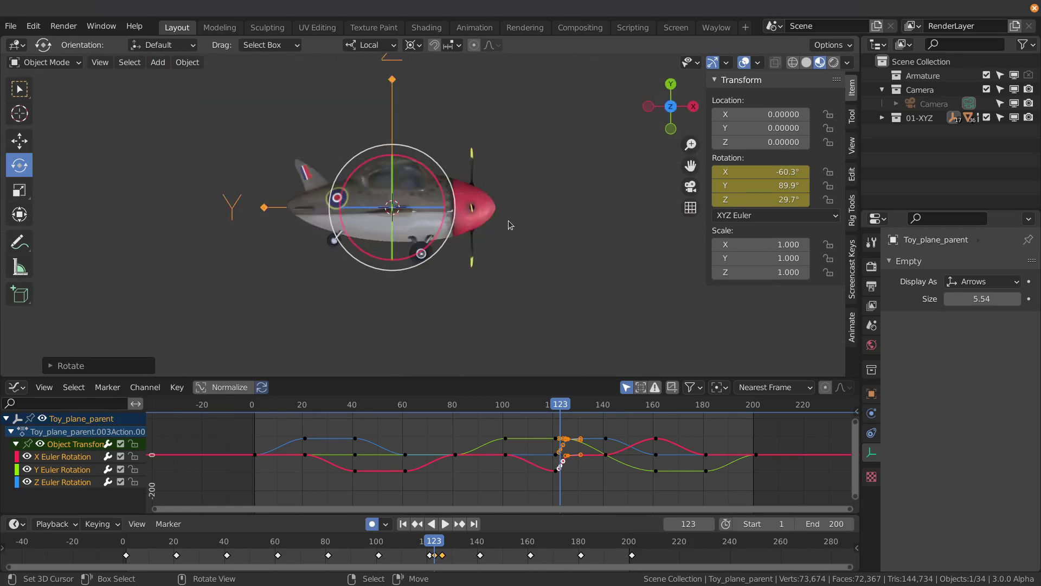
Step: Fine-tune the plane's heading at frame 123 against frame 121 in the top view, ending at Z 29.7°
key(r)
right_click(544, 210)
key(r)
right_click(562, 197)
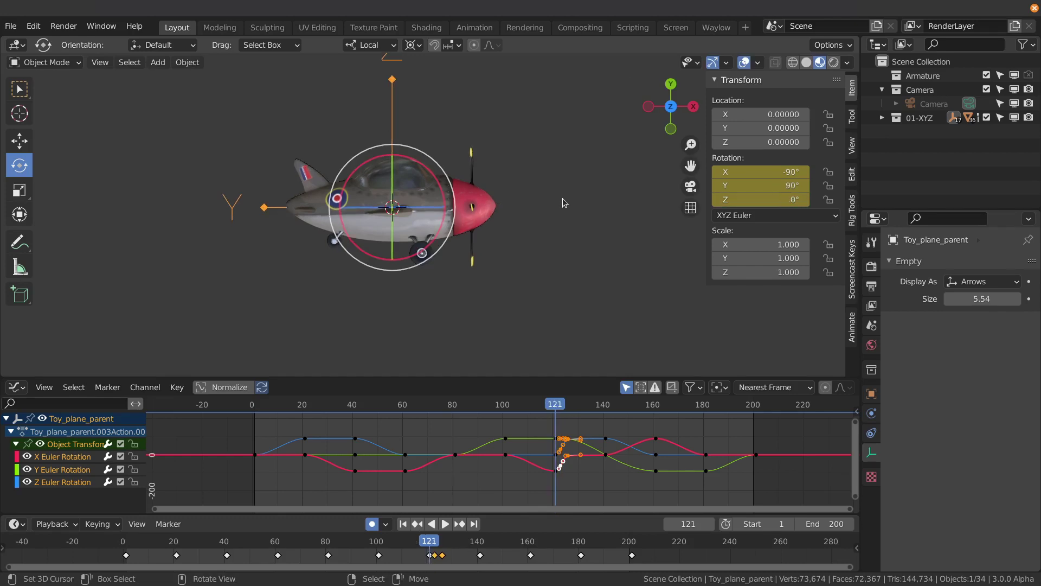
key(Left)
key(Left)
key(Right)
key(Right)
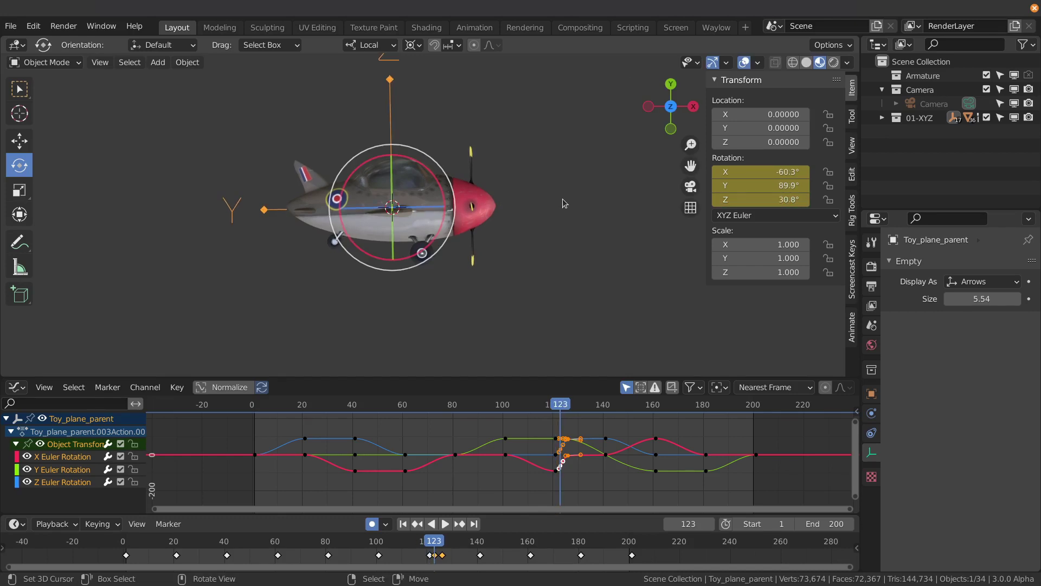
key(r)
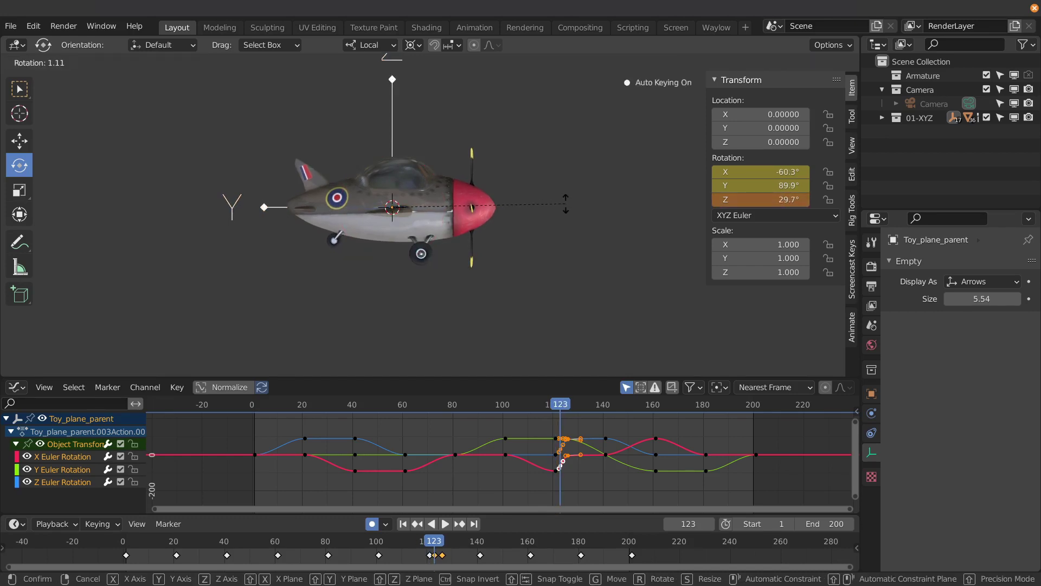
right_click(565, 203)
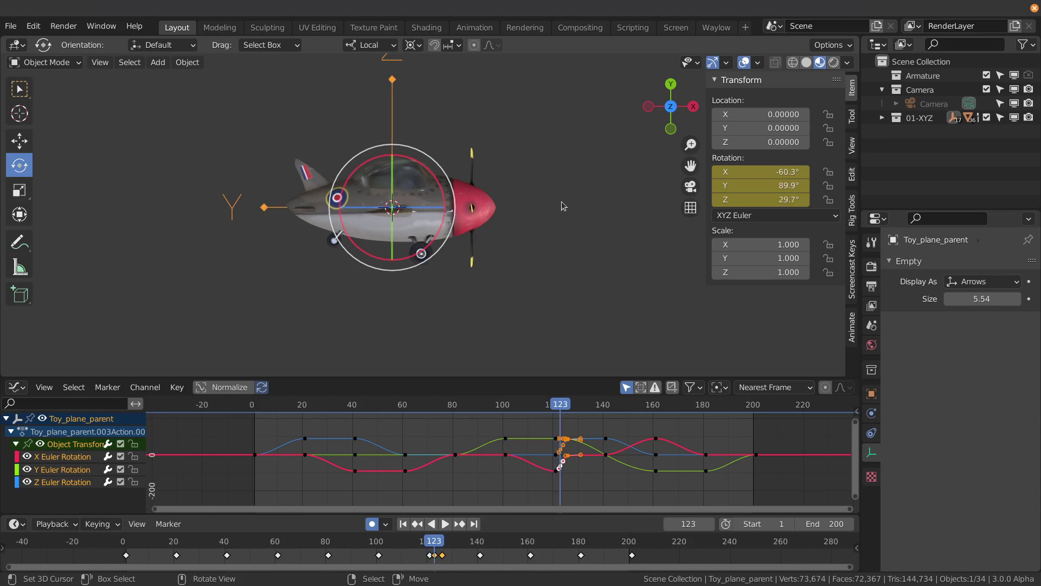
Step: Step back and forth through the frames around 123 and examine the plane's roll from the side view
key(KP_3)
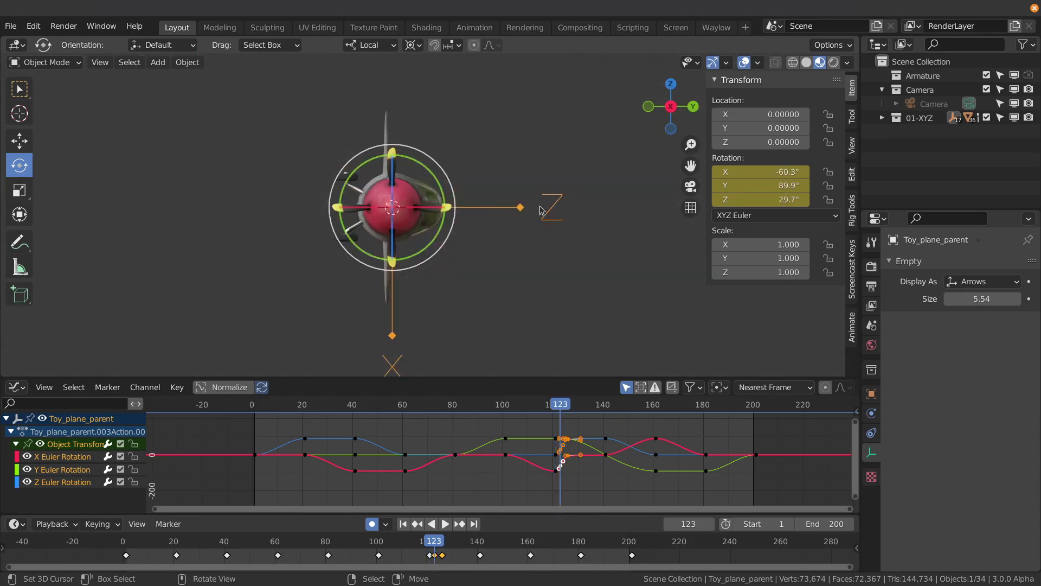
key(Right)
key(Right)
key(Right)
key(Left)
key(Left)
key(Left)
key(Left)
key(Left)
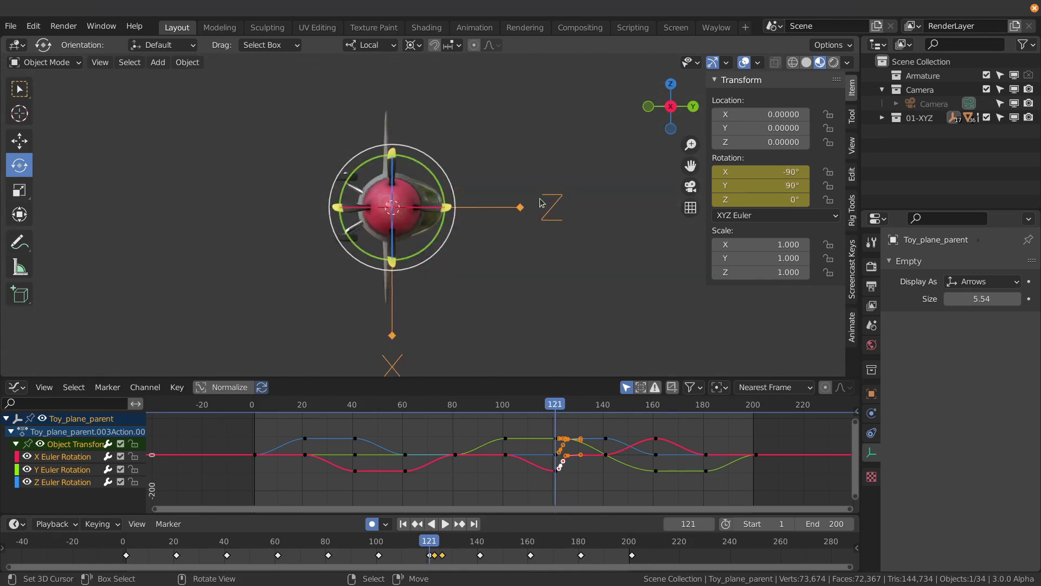
Step: Rotate the plane at frame 123 from the side view to about X -4.23°, Y 88.6°, Z 85.7° and check the neighbouring keyframes
key(r)
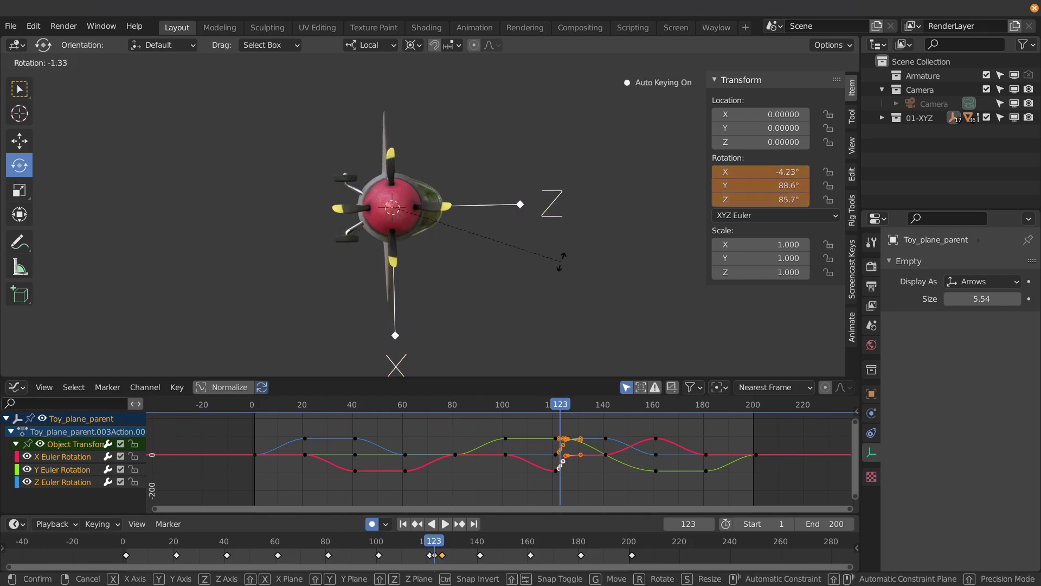
click(561, 262)
key(Down)
key(Up)
key(Up)
key(Up)
key(Down)
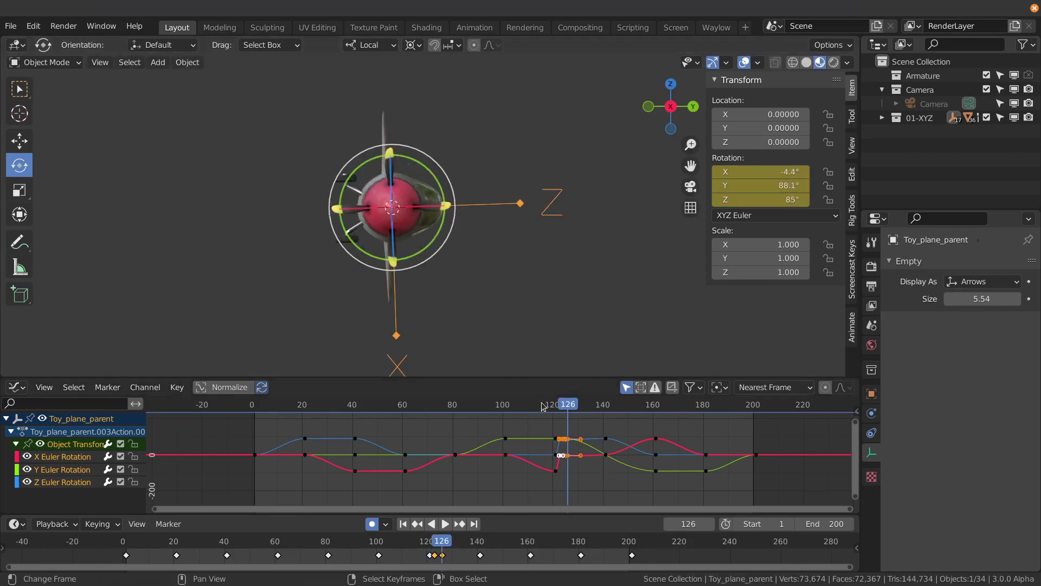
Step: Play the corrected animation from before frame 121 up to frame 141 and view the plane in perspective
click(542, 406)
key(space)
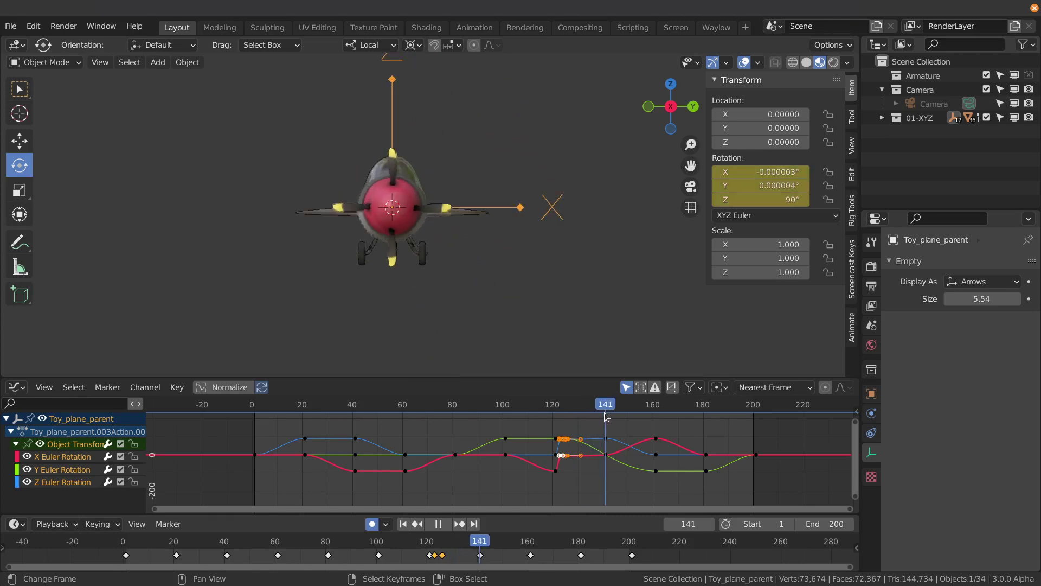
key(space)
middle_drag(575, 326, 509, 291)
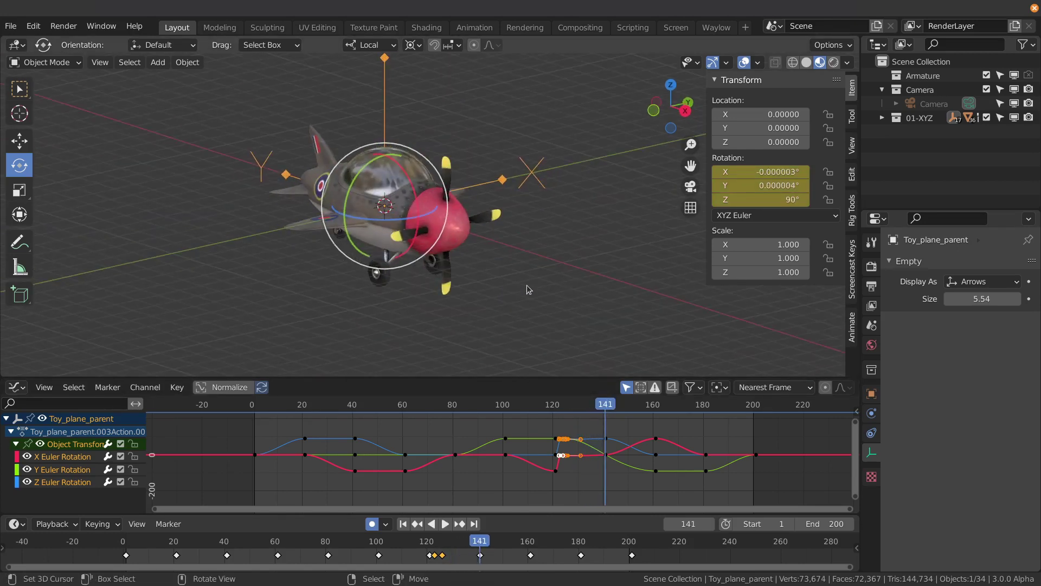
Step: Move to frame 145 and rotate the plane from the top view to Z 84.9°
key(Right)
key(Right)
key(Right)
key(Right)
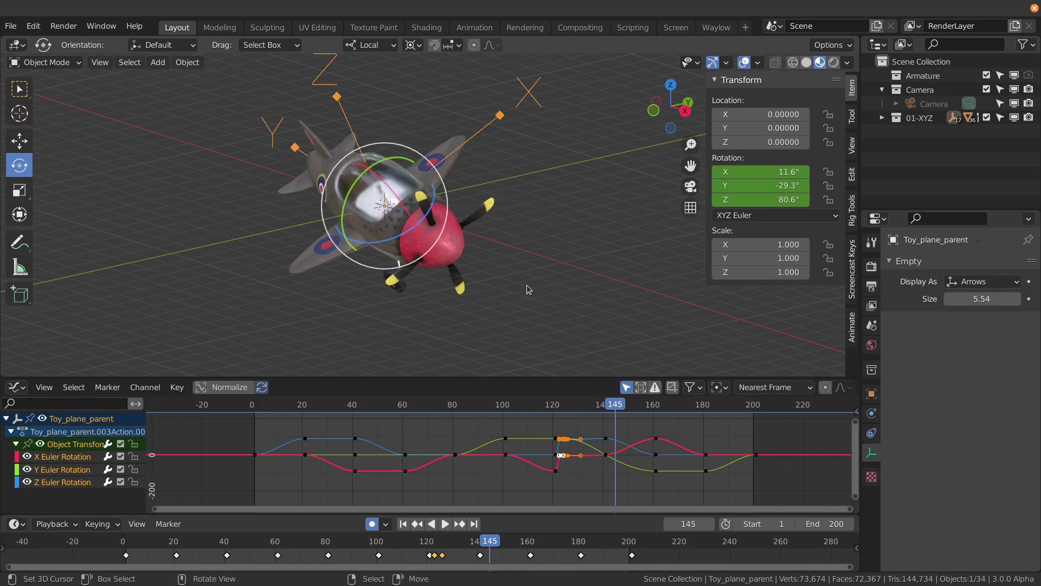
key(KP_7)
click(617, 288)
key(KP_3)
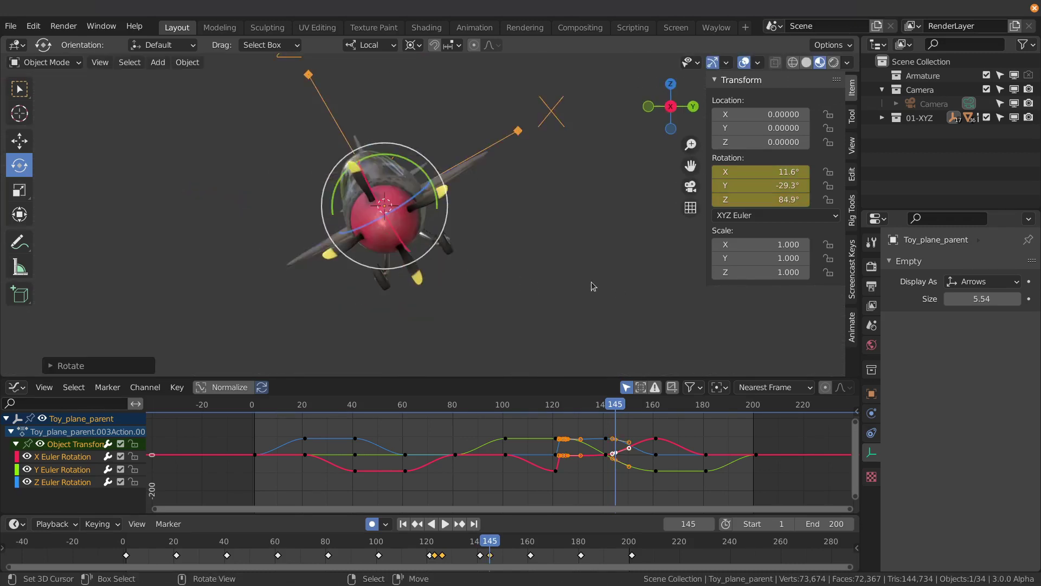
Step: Rotate the plane at frame 145 from the front view to level its nose, and check it from the side and top
key(KP_1)
key(r)
click(586, 264)
key(KP_3)
key(KP_7)
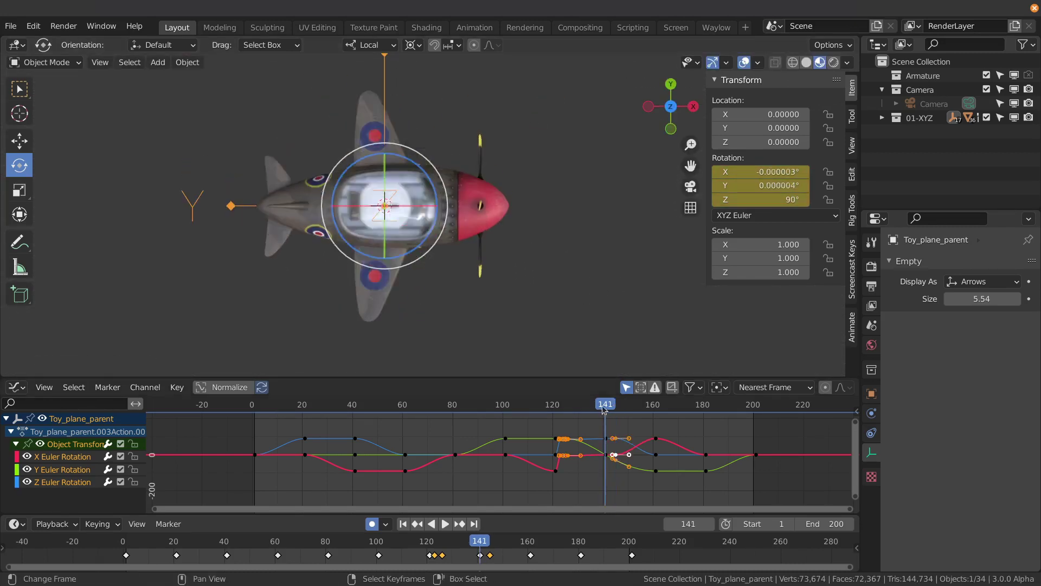
Step: Play on from frame 141, move to frame 157 and rotate the plane to about X 13.7°, Y -88.9°, Z 76.3°
key(space)
key(space)
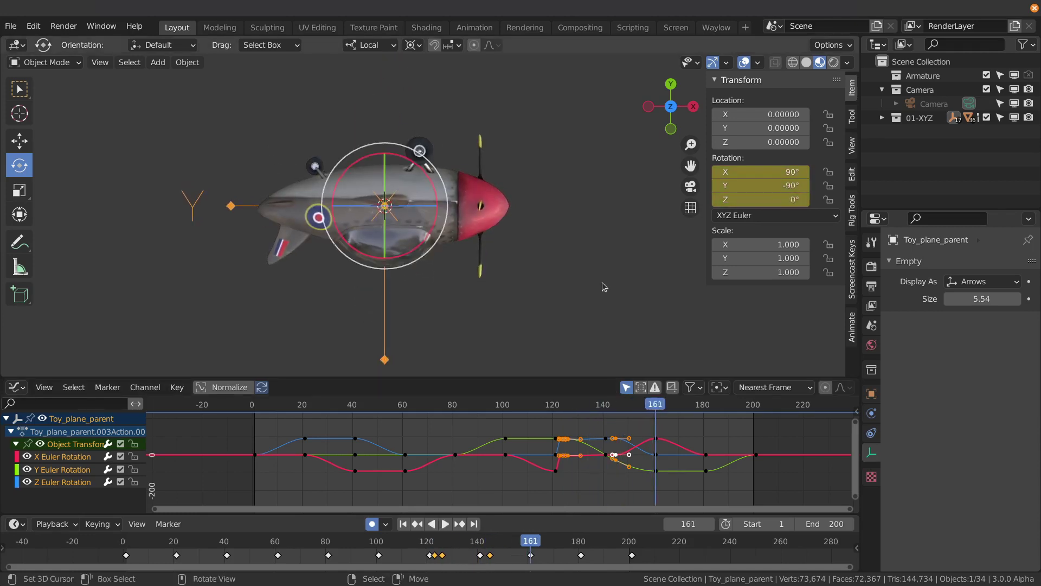
key(Left)
key(Left)
key(Left)
key(KP_1)
key(r)
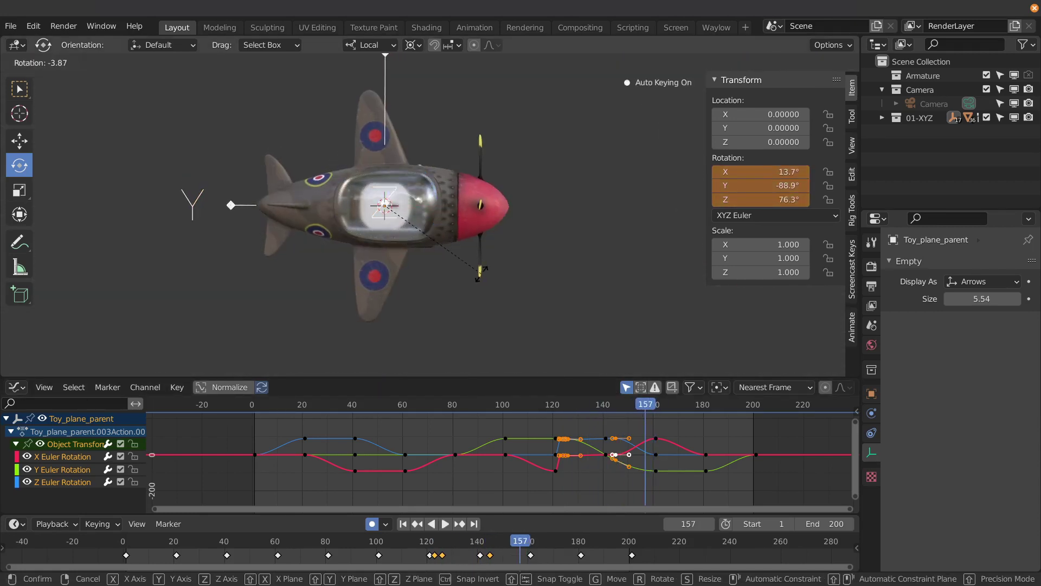
click(532, 412)
key(KP_3)
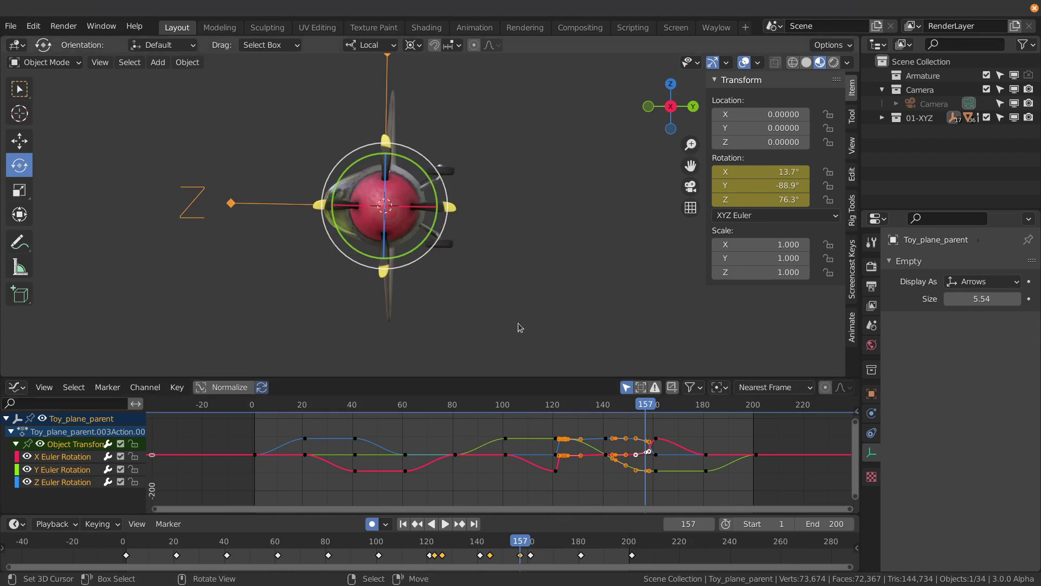
Step: Refine the plane's rotation at frame 157 to Z 76.5° from the top view and adjust it again from the front view
key(KP_7)
key(r)
click(539, 322)
key(Up)
key(KP_1)
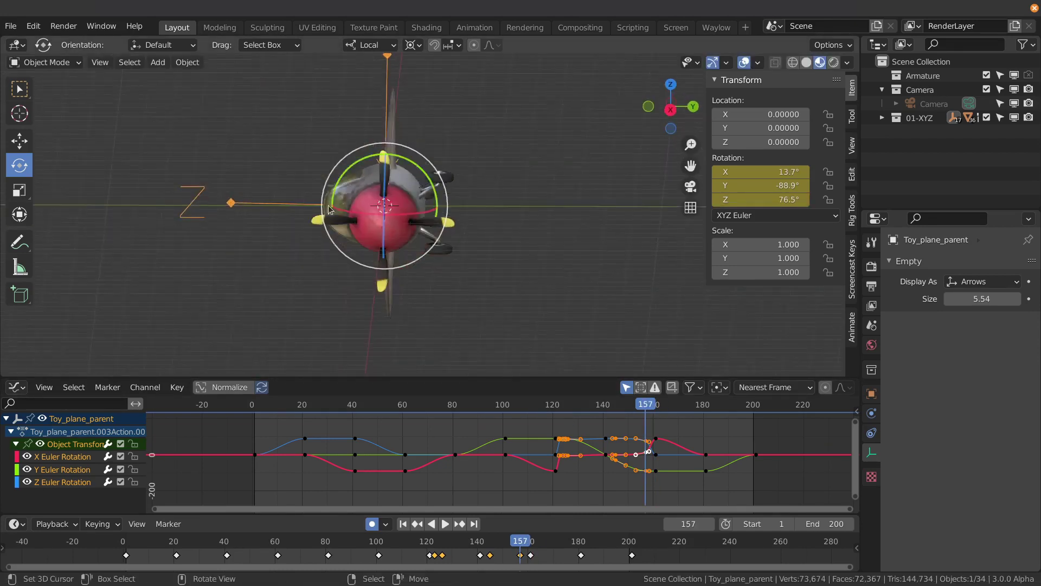
key(r)
click(538, 323)
Step: Play and scrub the corrected section up to frame 160 in perspective and examine the plane's rotation
key(Down)
key(Down)
key(Down)
key(Down)
key(Down)
key(Down)
key(Down)
alt+middle_drag(539, 322, 466, 320)
key(space)
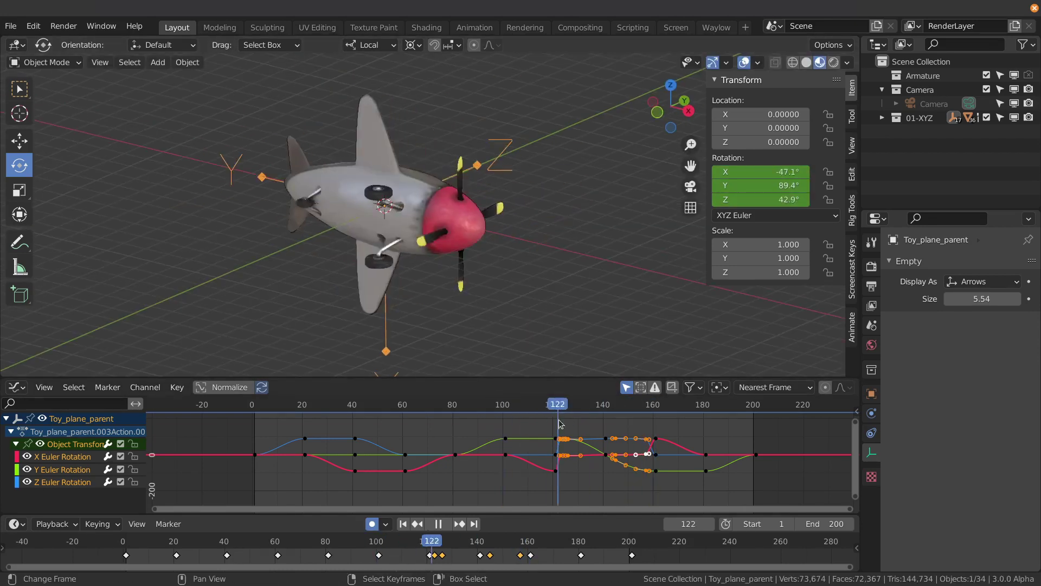
drag(508, 406, 654, 432)
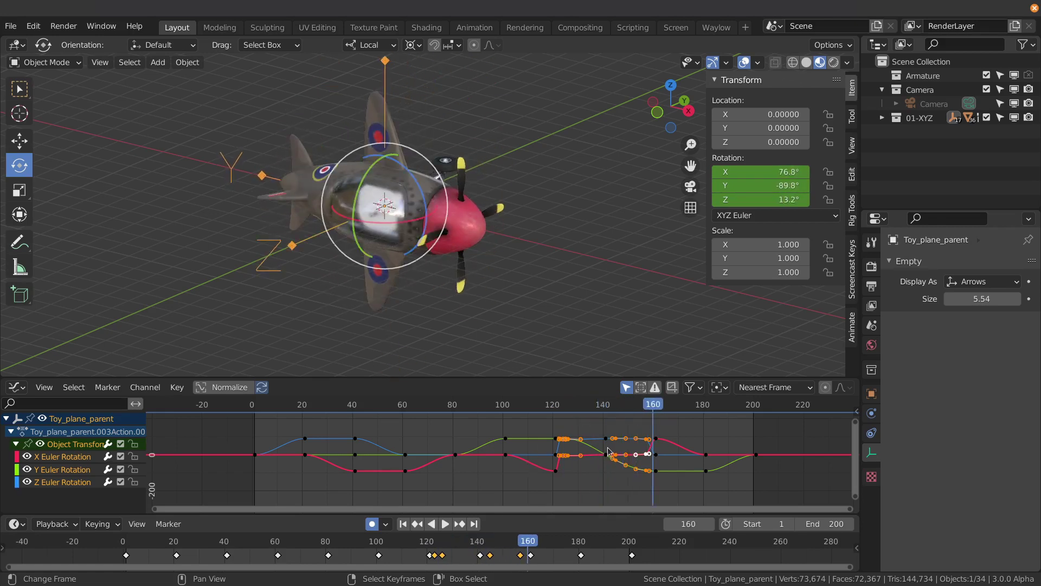
click(608, 447)
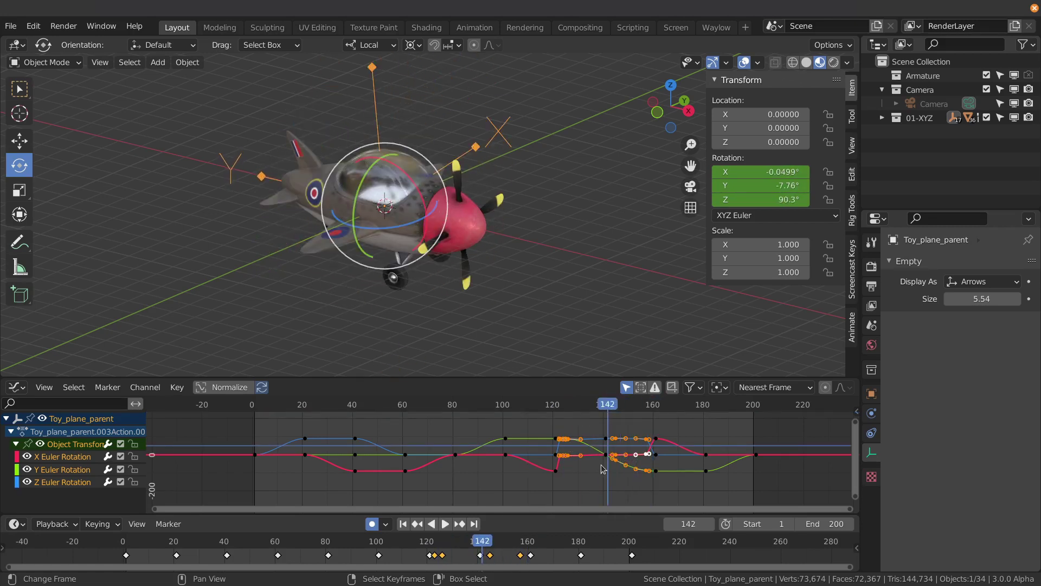
Step: Enlarge the graph editor and box-select the rotation keyframes between about frames 121 and 161
key(Home)
drag(611, 378, 612, 293)
middle_drag(624, 423, 449, 410)
drag(335, 357, 568, 476)
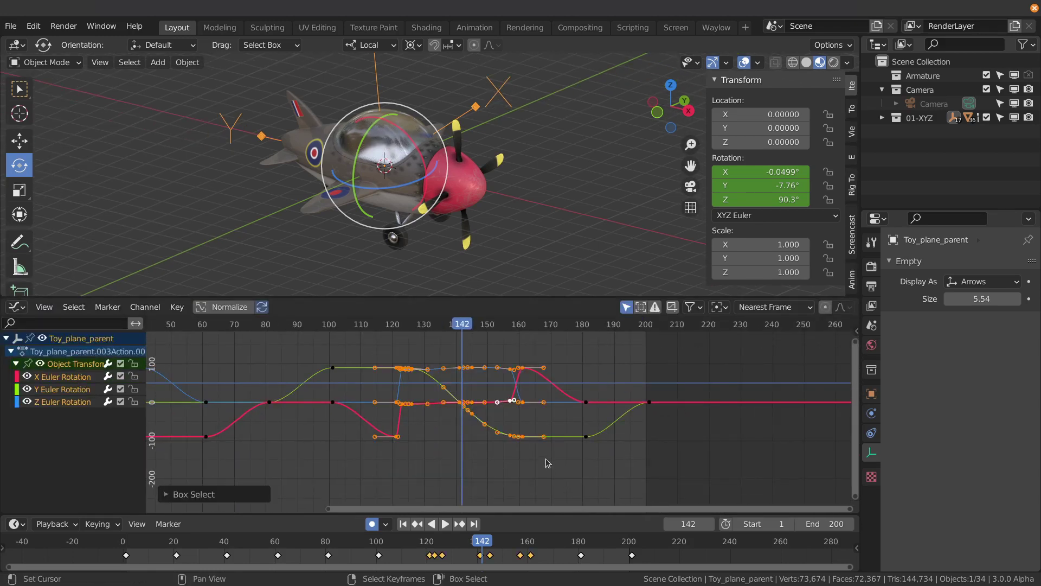
ctrl+middle_drag(547, 463, 530, 432)
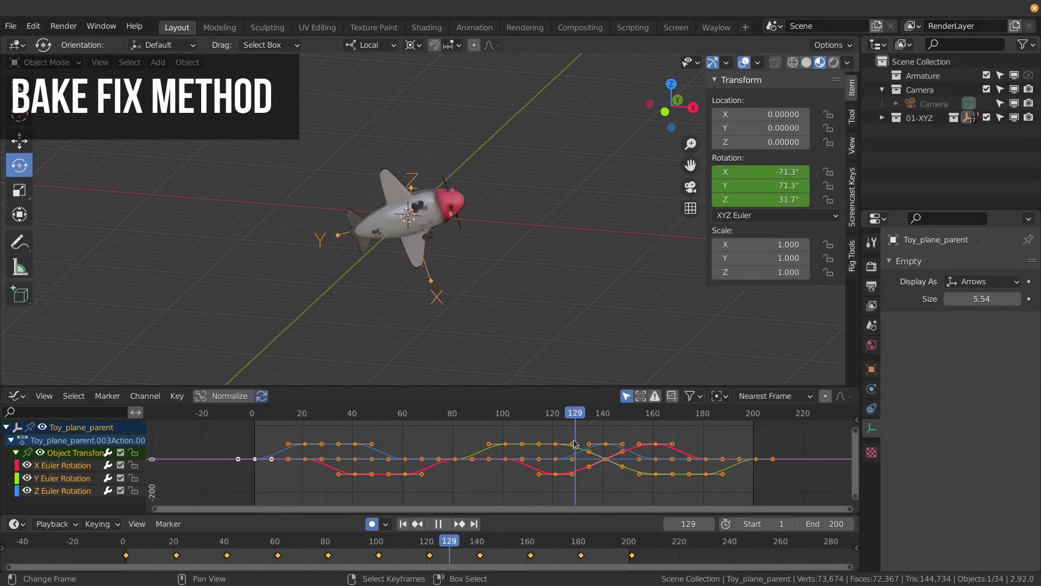
Step: Scrub the uncorrected plane animation from frame 129 to about frame 142 and stop playback
drag(575, 443, 605, 453)
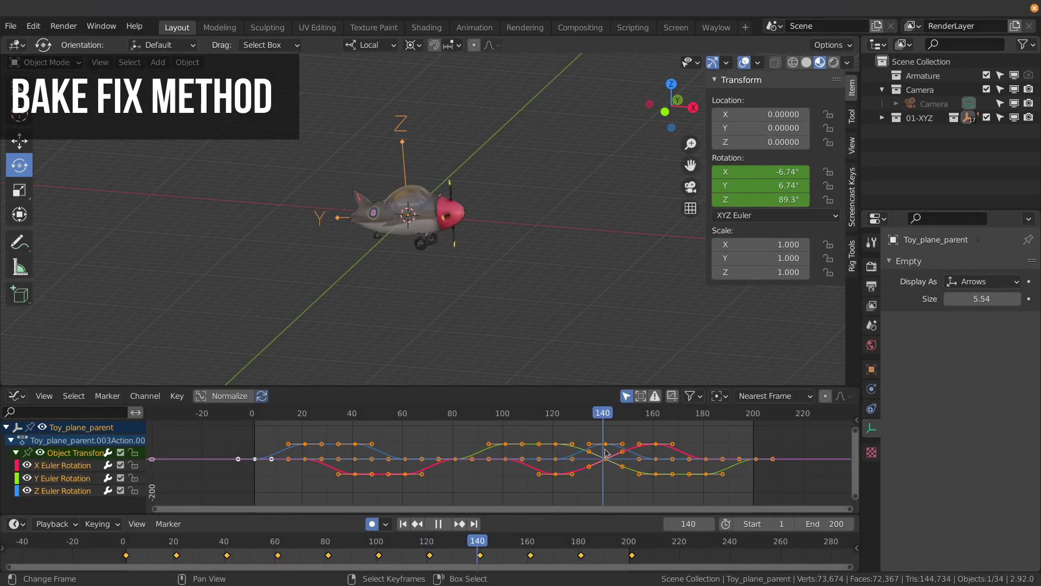
key(space)
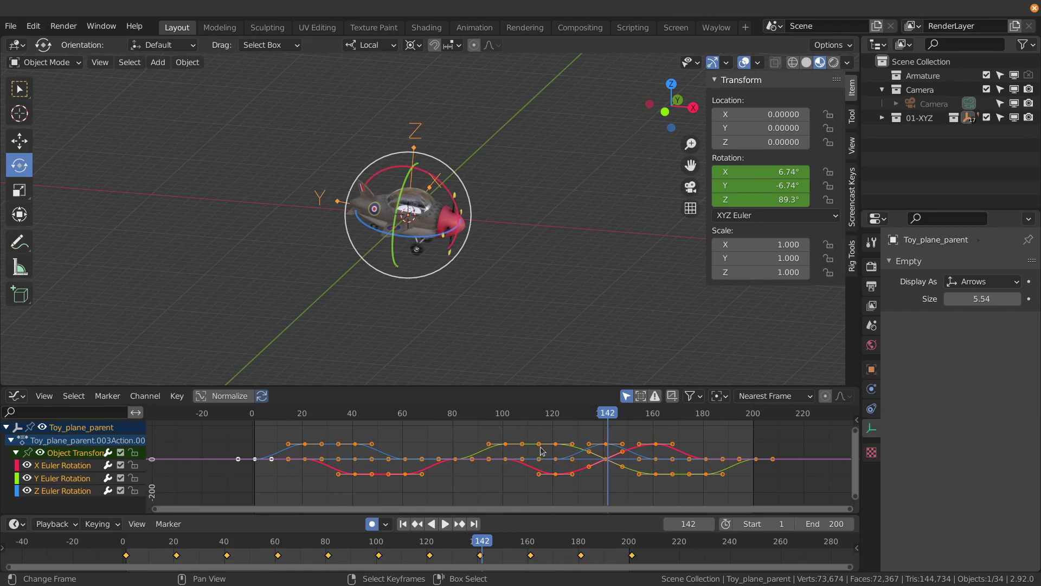
Step: Limit the scene's playback range to start at frame 121 and end at frame 161
drag(538, 421, 656, 457)
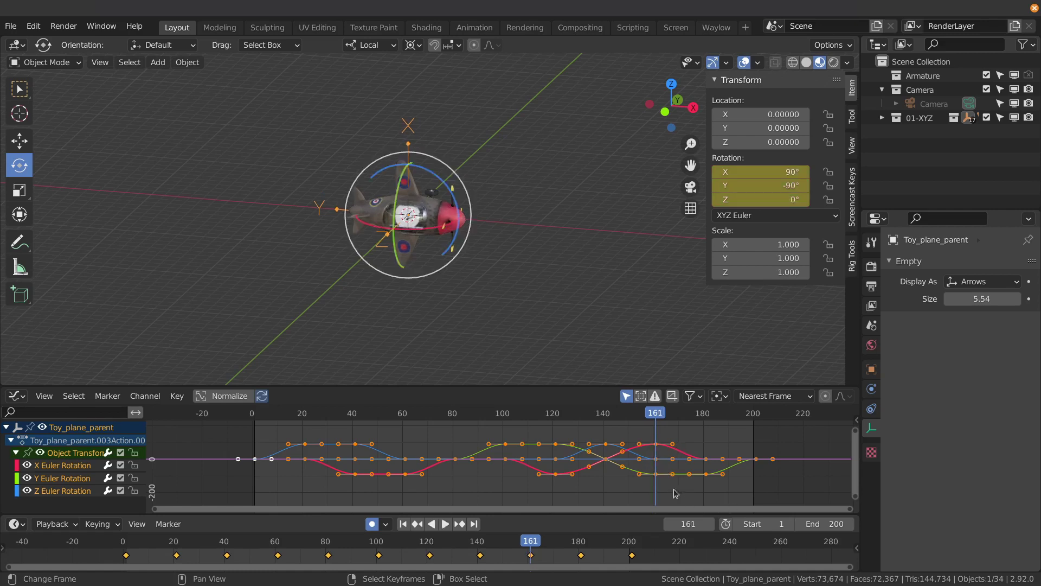
key(ctrl+End)
key(ctrl+shift+space)
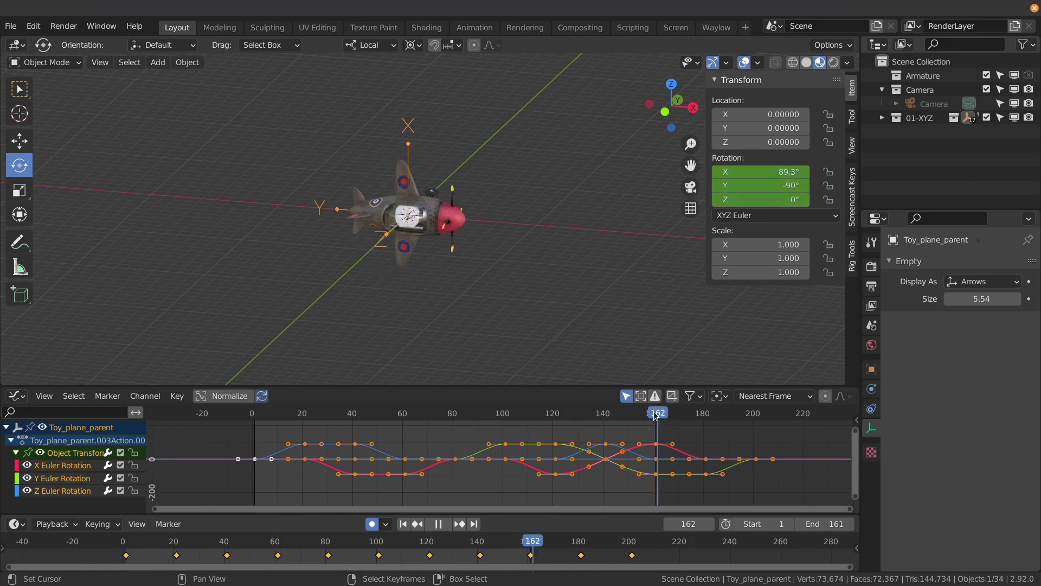
key(space)
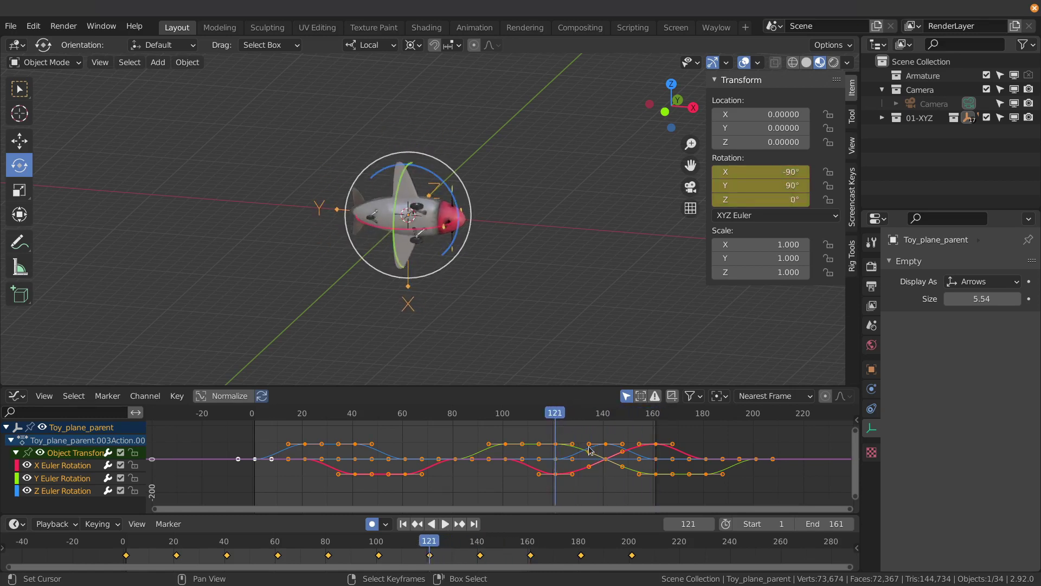
key(ctrl+Home)
Step: Play and scrub the limited range around frame 122 and return to frame 121
key(space)
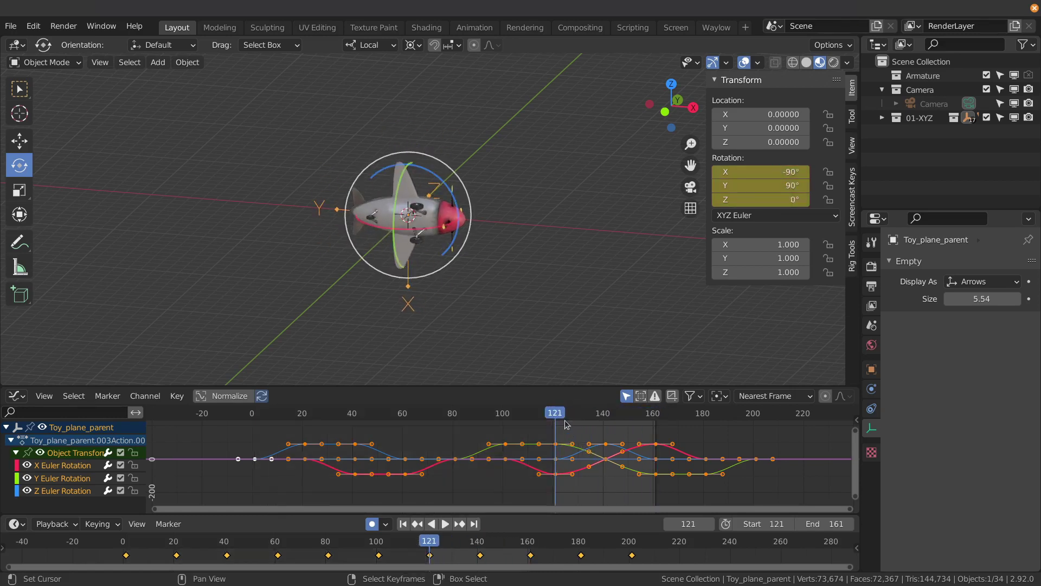
drag(547, 415, 560, 421)
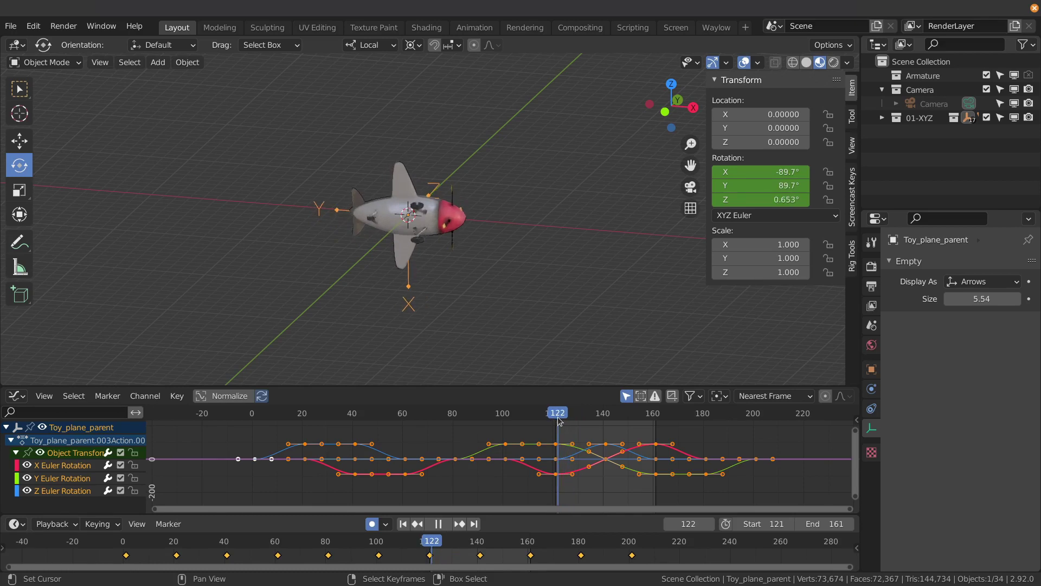
drag(456, 542, 433, 544)
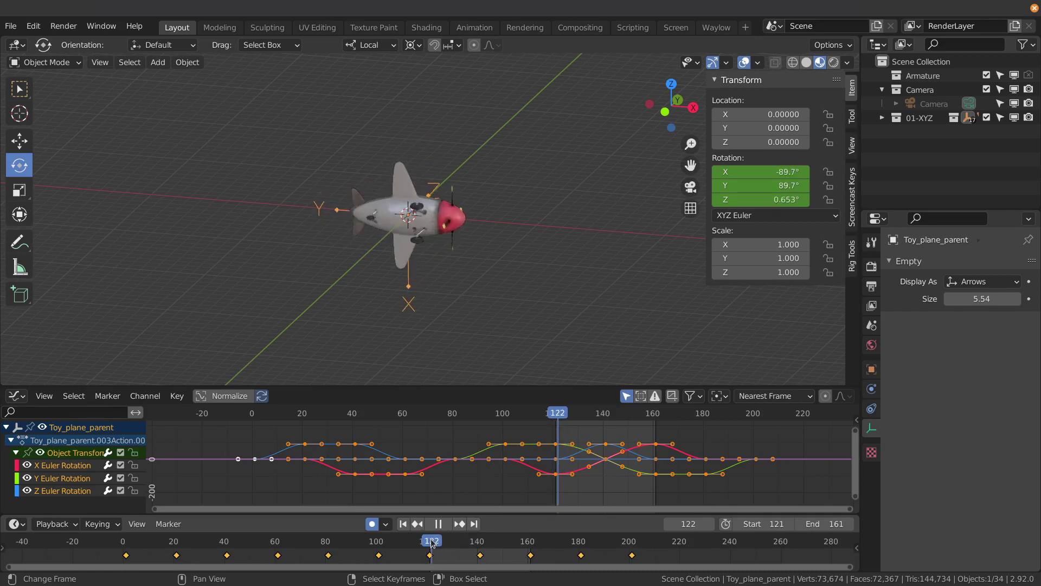
key(Escape)
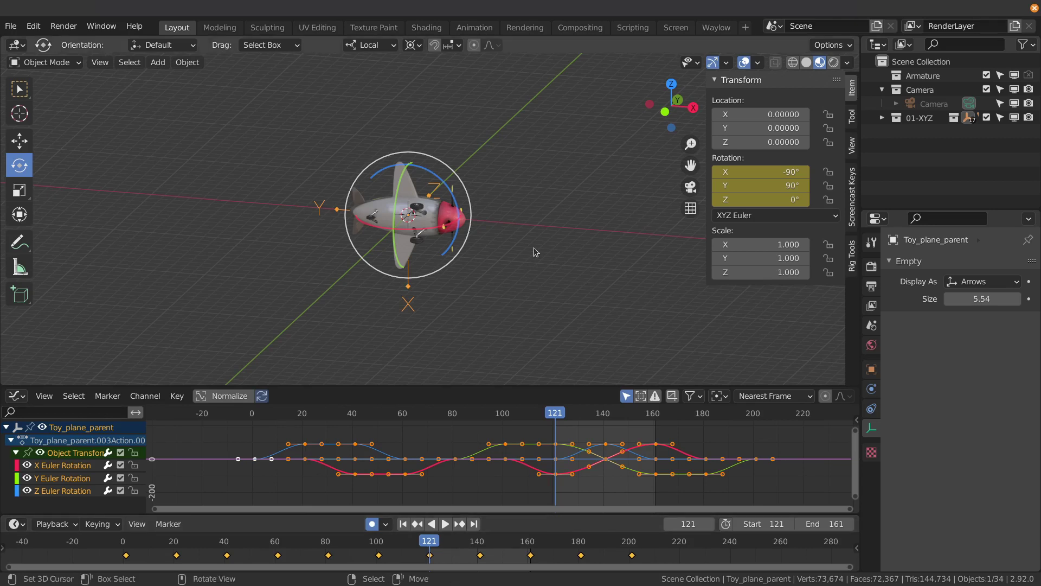
Step: Add a Plain Axes empty at the plane's origin and enlarge its display size to 5.73
middle_drag(532, 249, 439, 261)
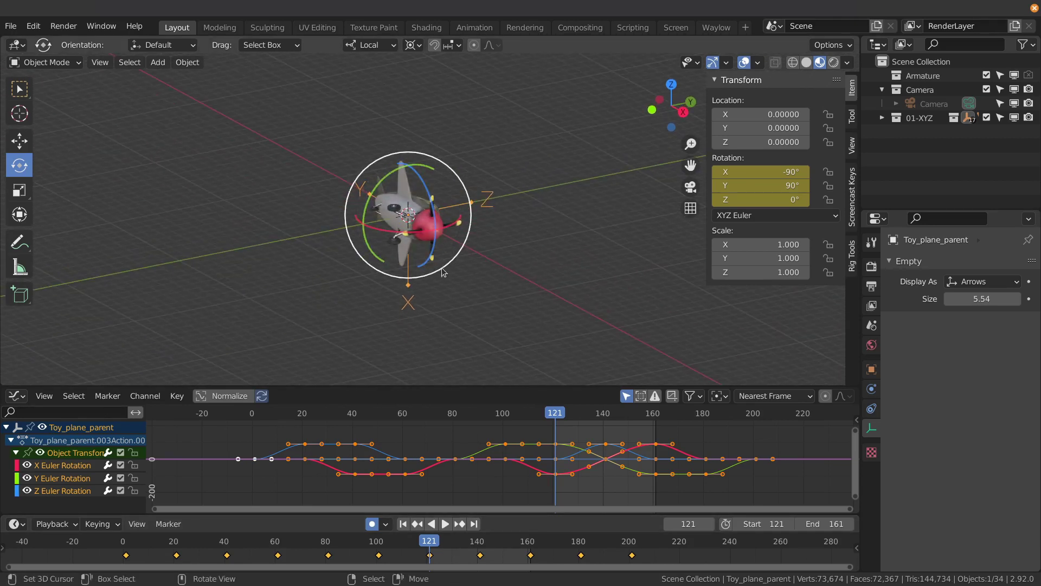
key(shift+a)
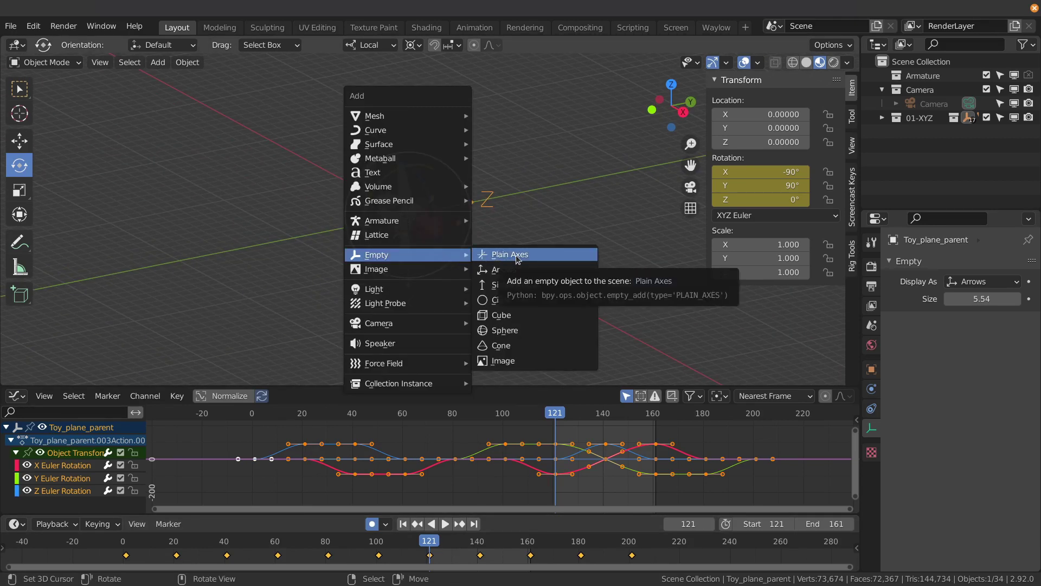
click(537, 256)
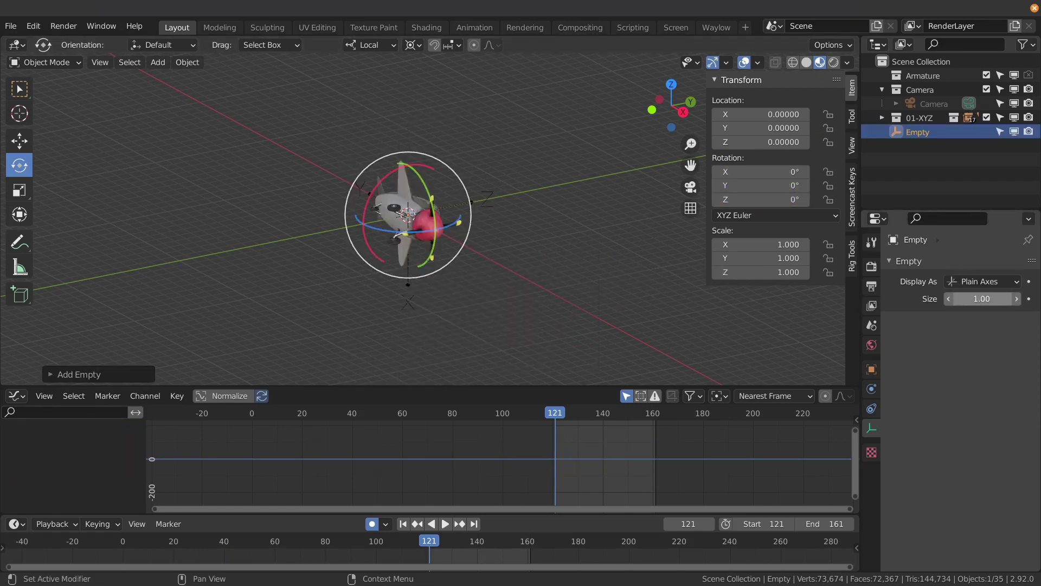
drag(982, 299, 1014, 298)
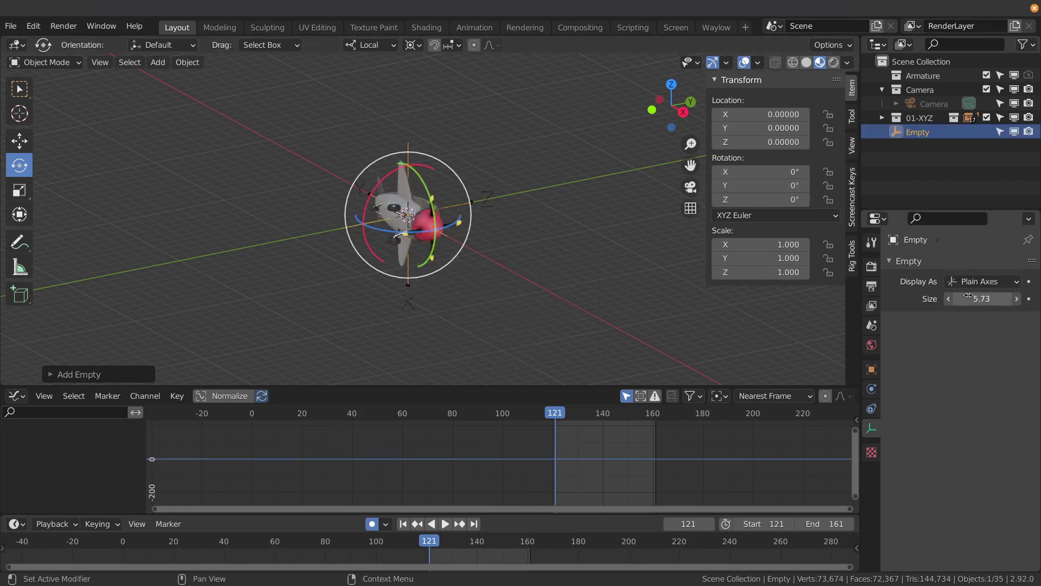
scroll(424, 222, up, 4)
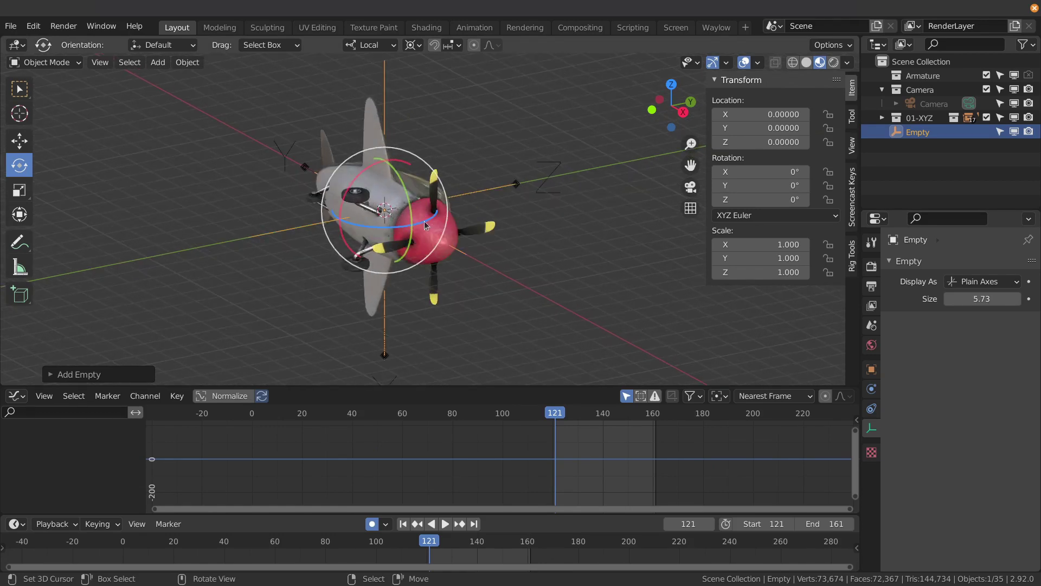
scroll(429, 190, down, 1)
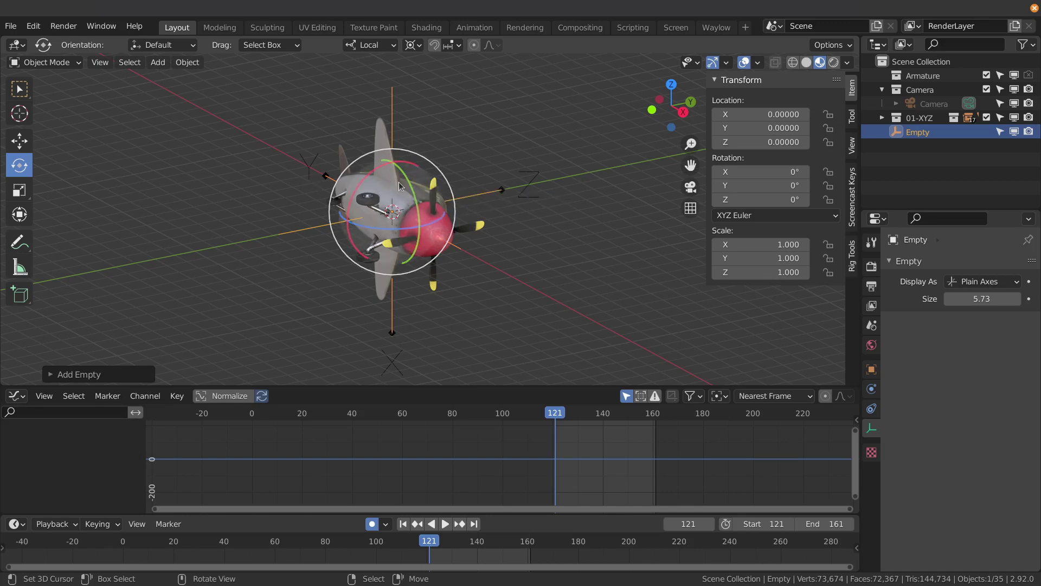
drag(363, 174, 350, 236)
key(Escape)
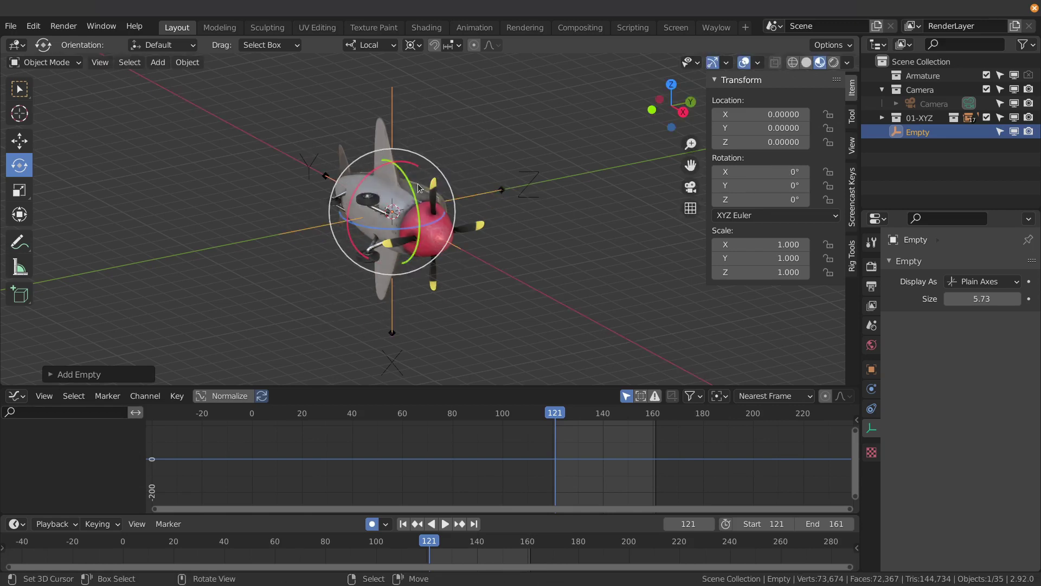
Step: Give the new Plain Axes empty a Child Of constraint that targets Toy_plane_parent
click(500, 190)
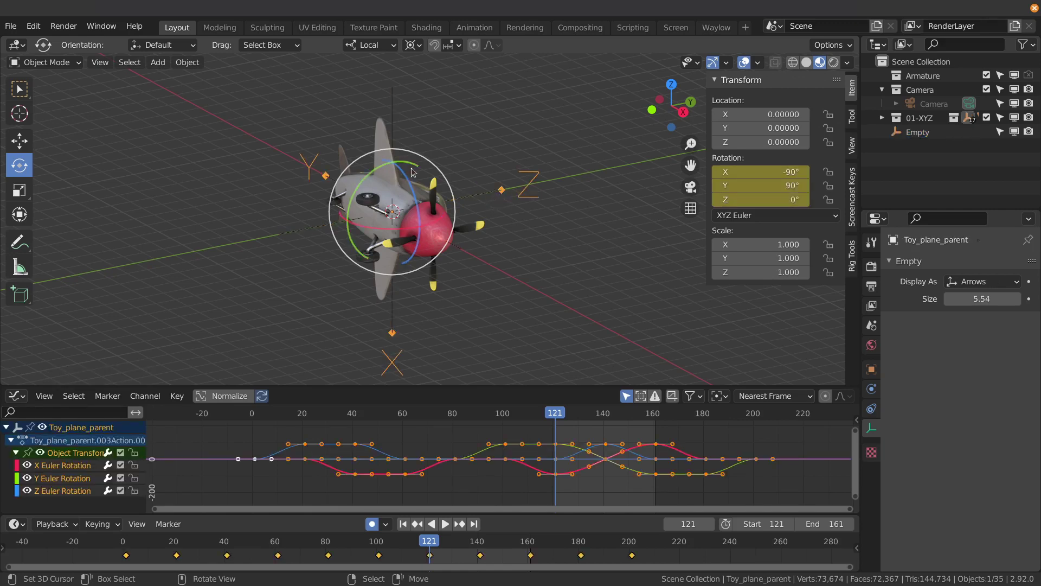
click(390, 129)
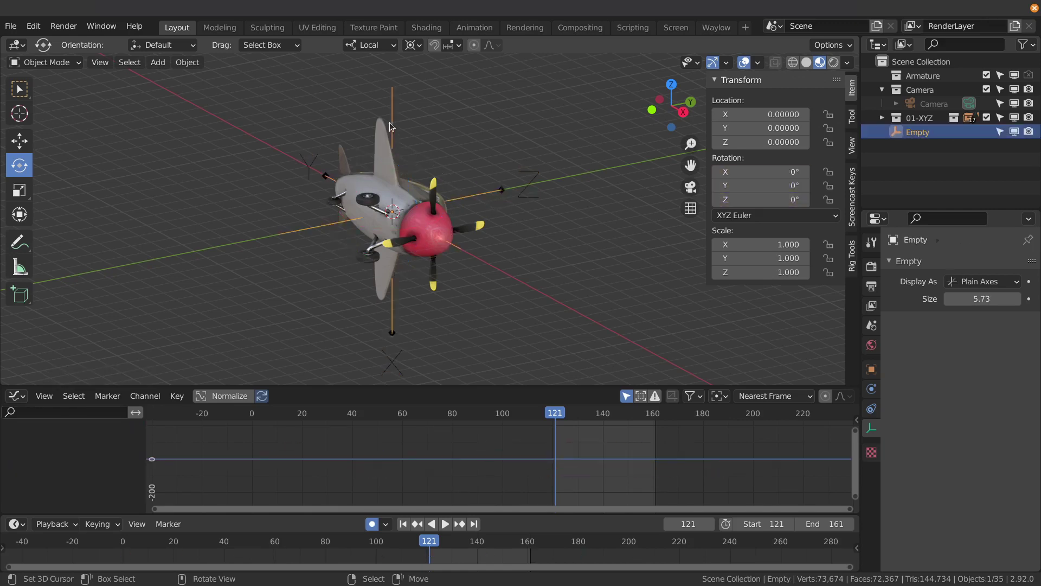
click(872, 409)
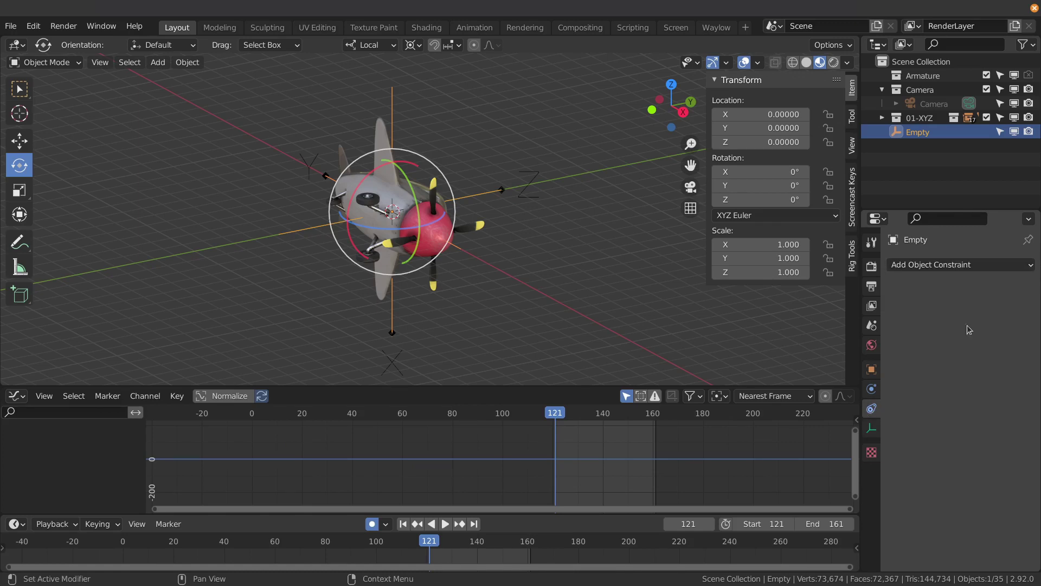
click(991, 265)
click(996, 333)
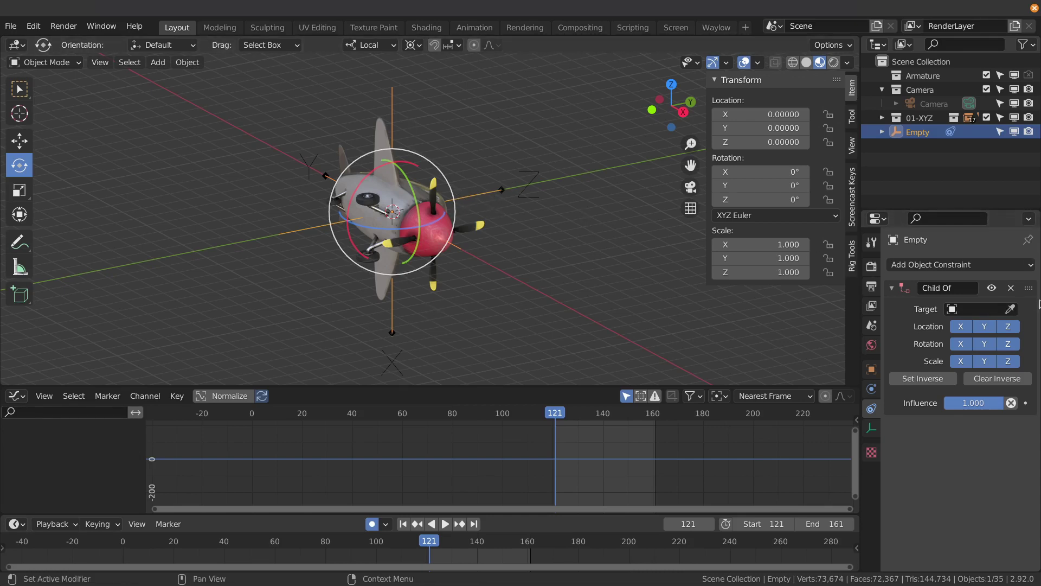
click(1010, 309)
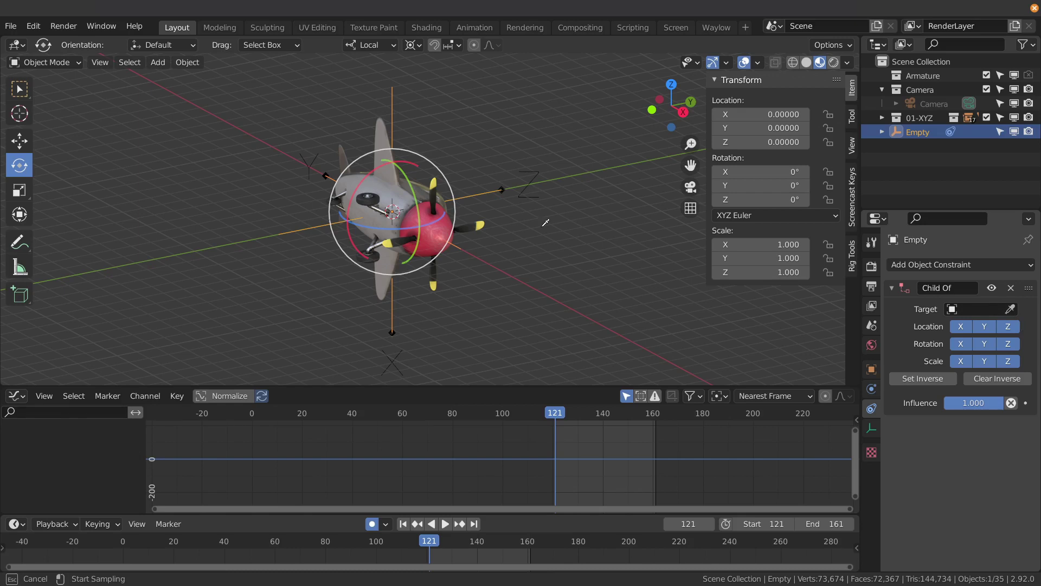
click(474, 195)
Step: Play the range to check the constrained empty's motion against the plane and return to frame 121
key(space)
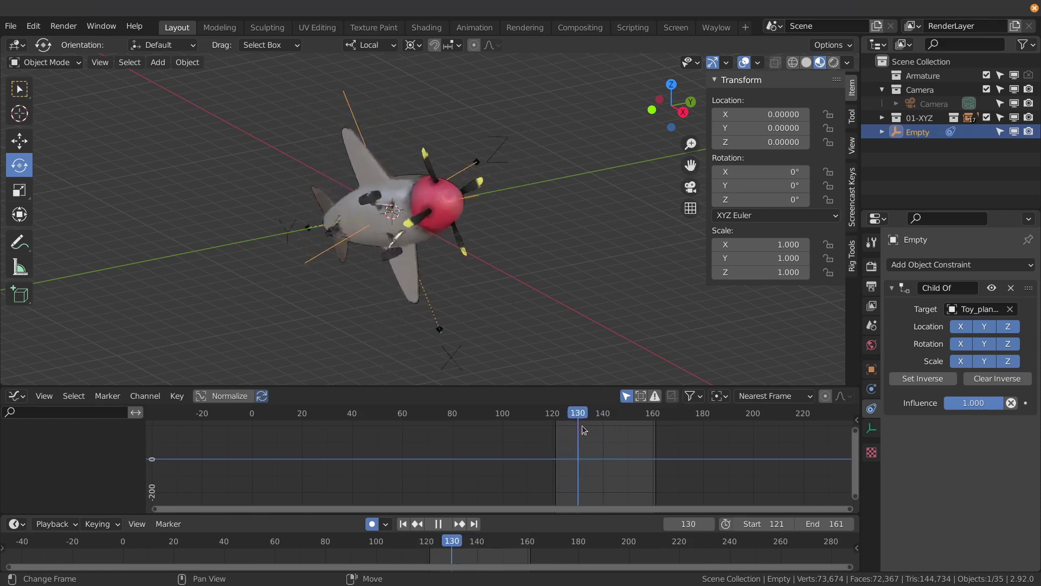
key(space)
click(558, 426)
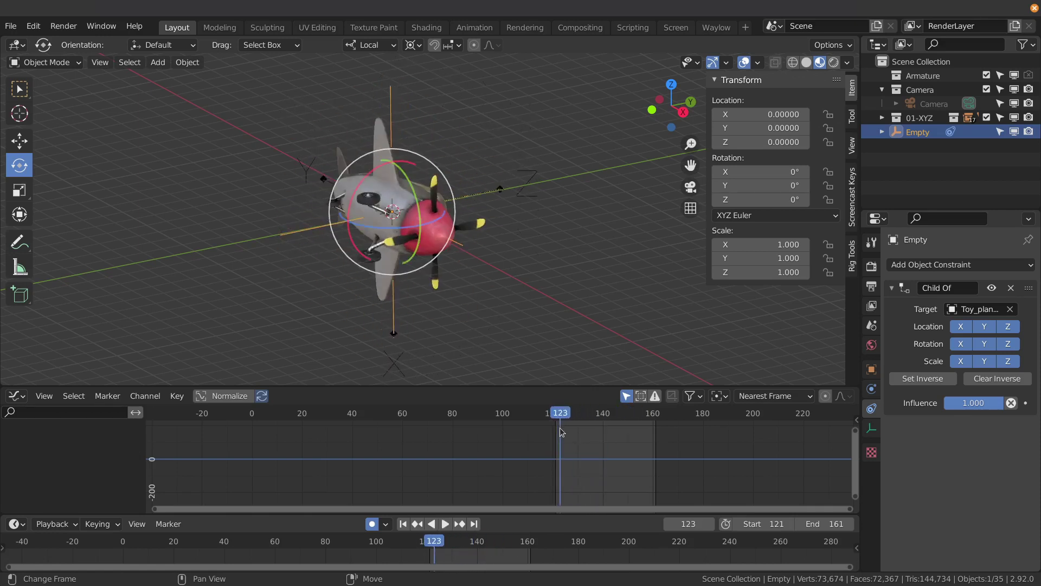
key(Left)
key(Left)
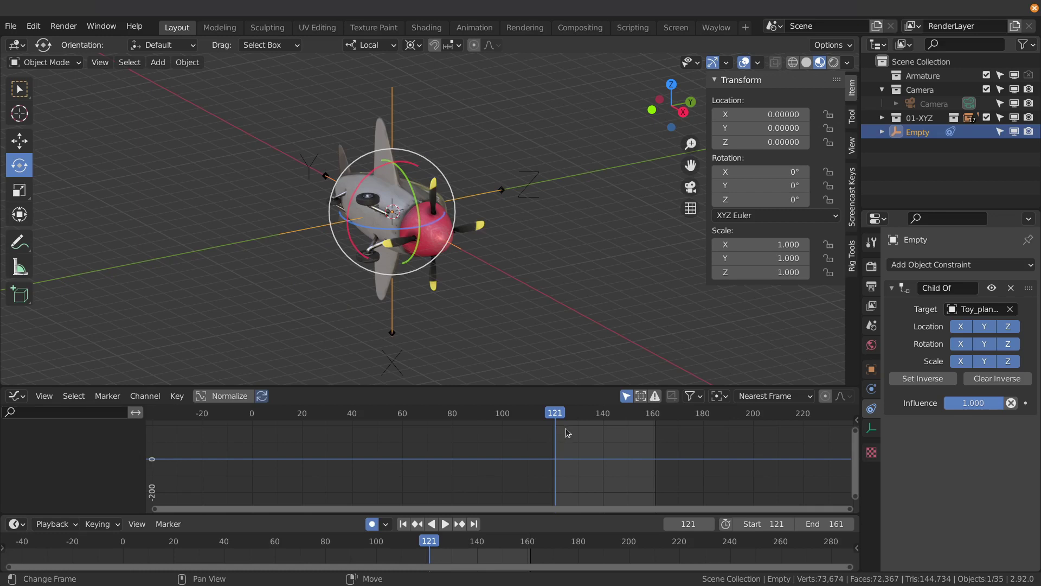
Step: Open Bake Action for the constrained empty and set the frame step to 20
click(499, 197)
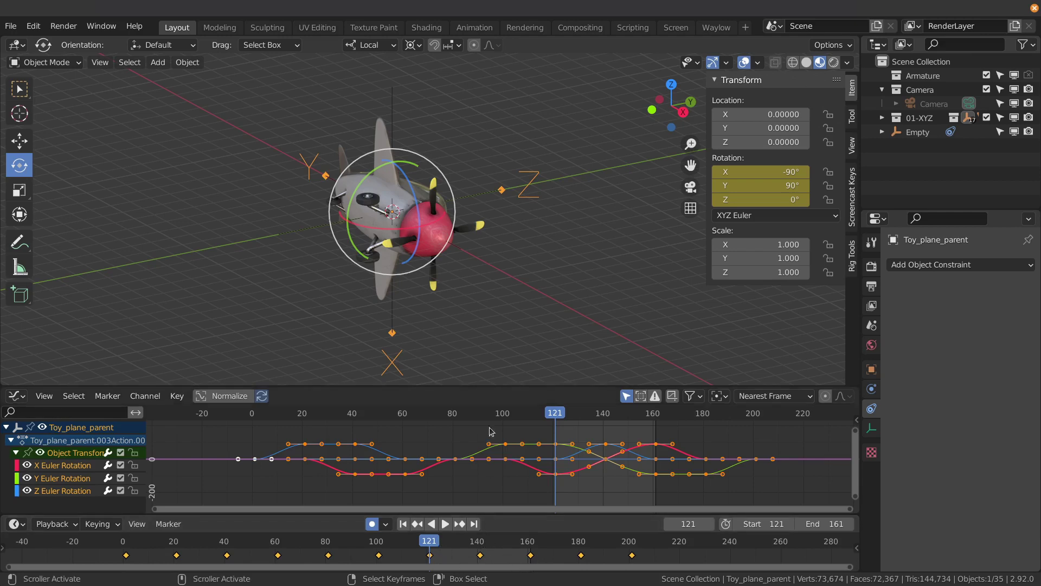
click(389, 111)
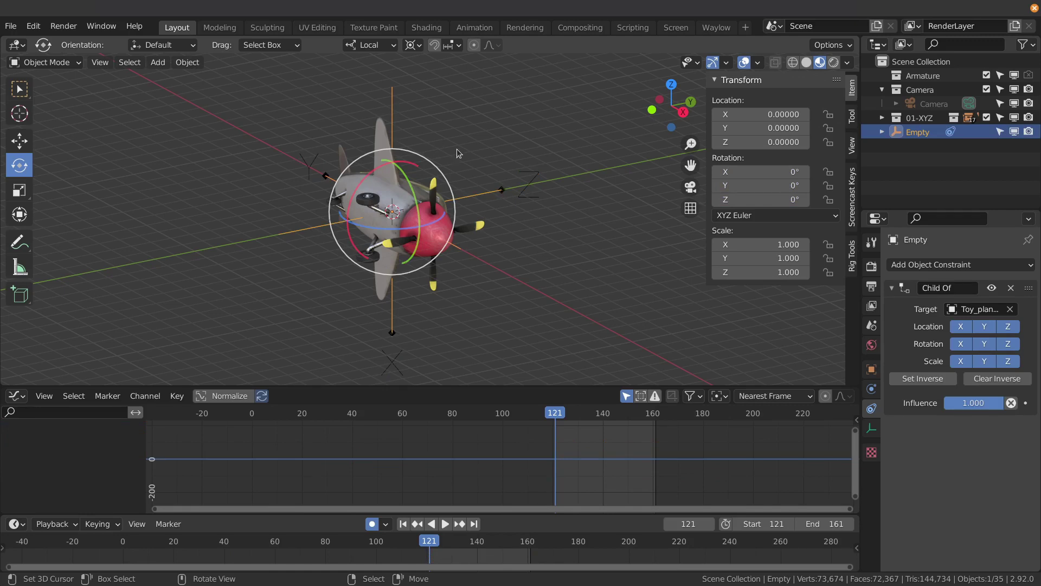
key(F3)
text(bake)
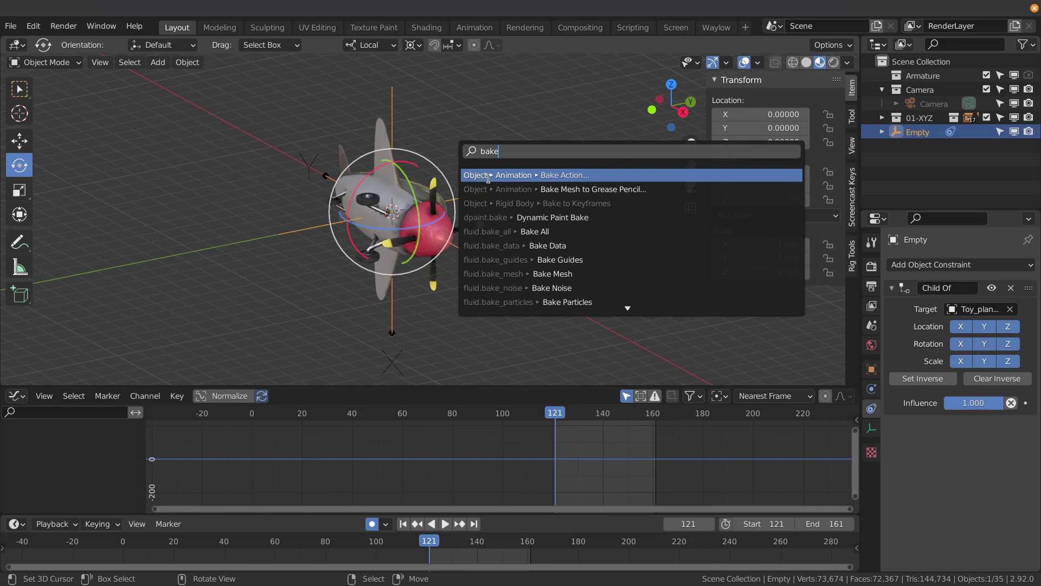
click(598, 175)
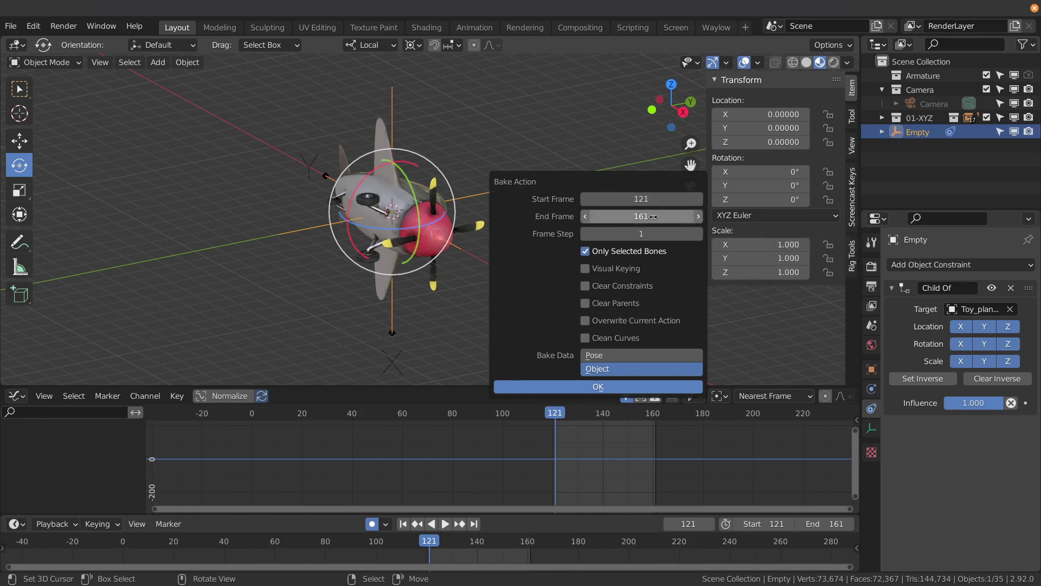
click(619, 237)
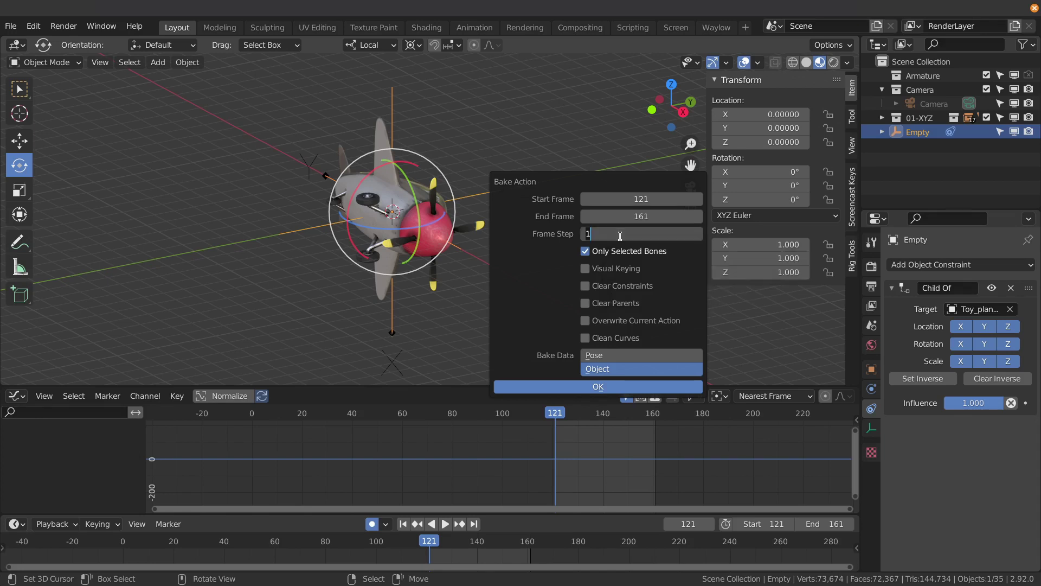
text(20)
key(Return)
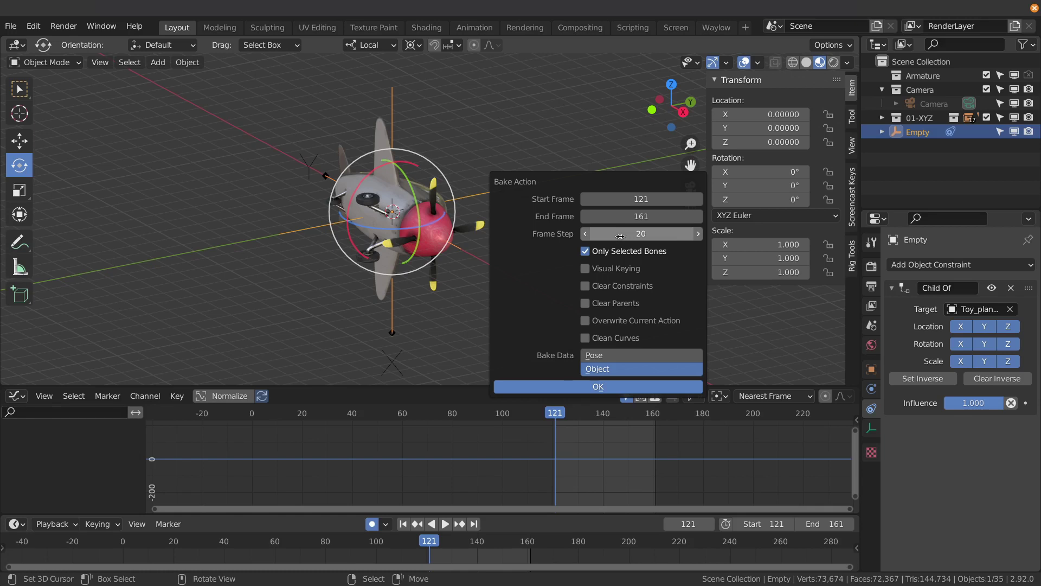
Step: Enable Visual Keying and Clear Constraints and bake the empty's action over frames 121 to 161
click(584, 269)
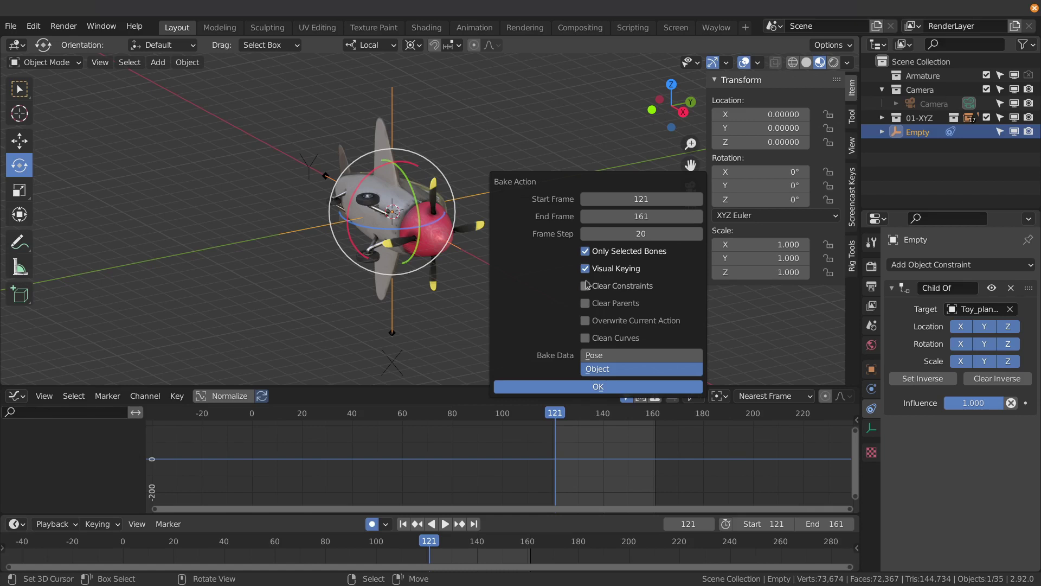
click(585, 285)
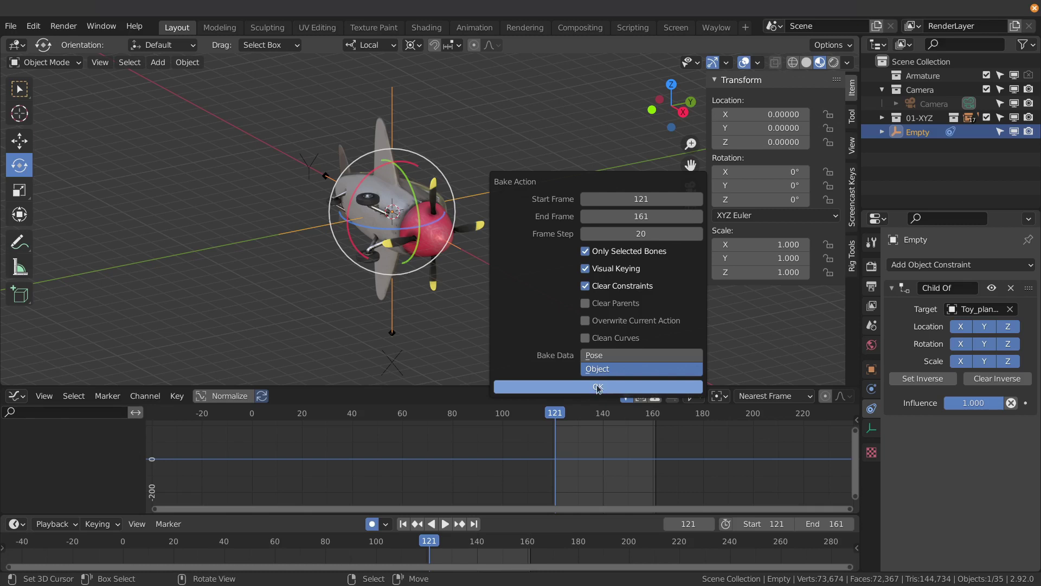
click(598, 388)
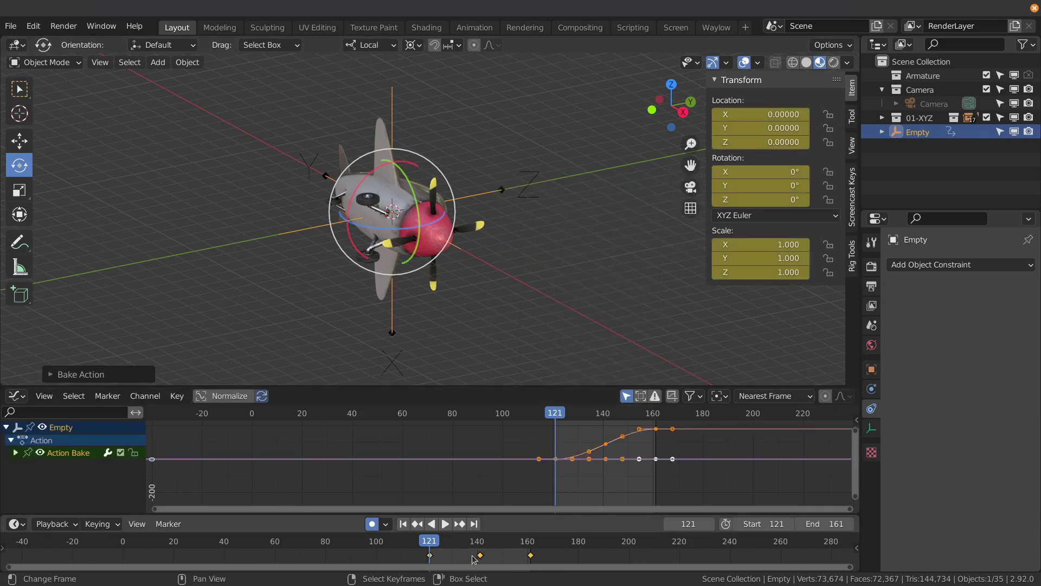
Step: Play and step through the baked animation to frame 132 from another angle, comparing the empty's rotation with the plane's
key(space)
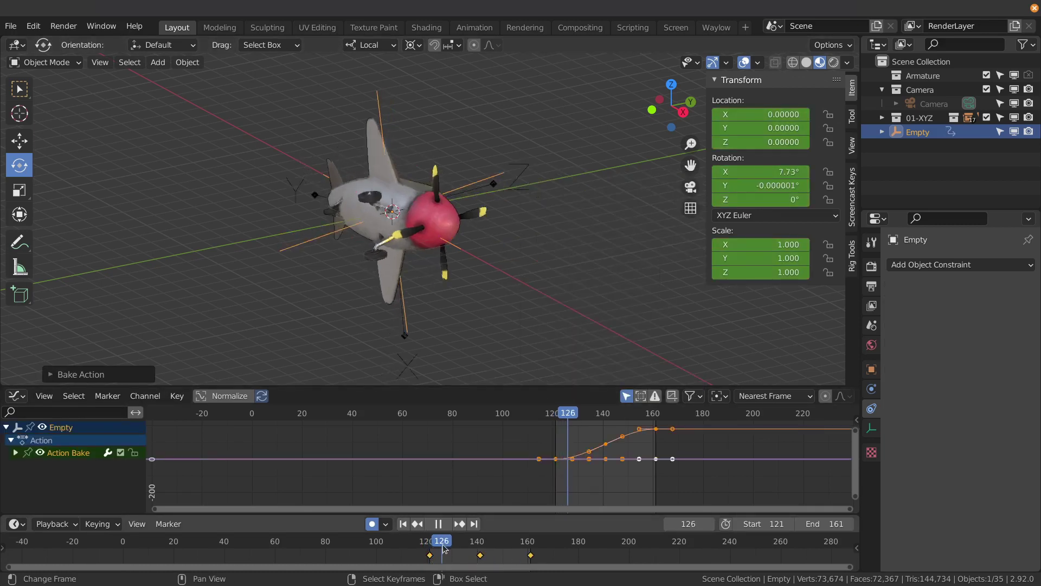
key(Escape)
middle_drag(520, 228, 565, 198)
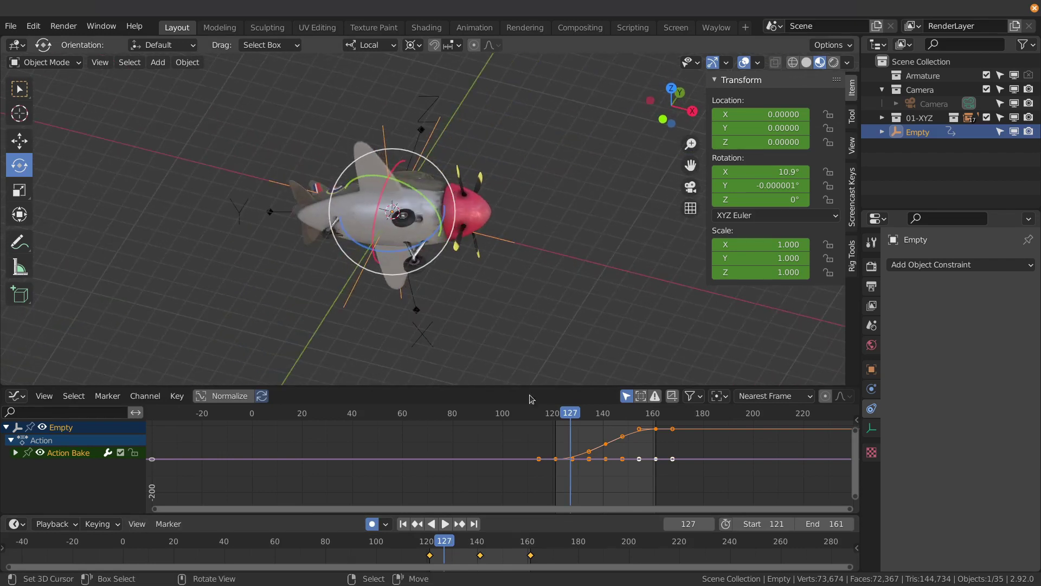
key(Right)
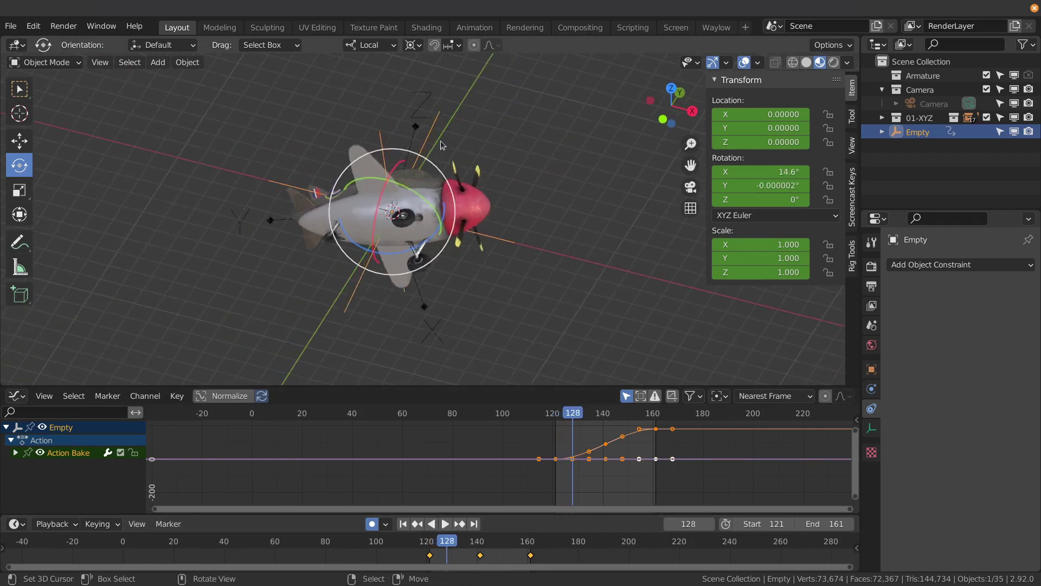
key(Right)
key(Right)
key(Right)
key(Right)
key(Right)
key(Right)
key(Right)
key(Right)
key(Right)
key(Right)
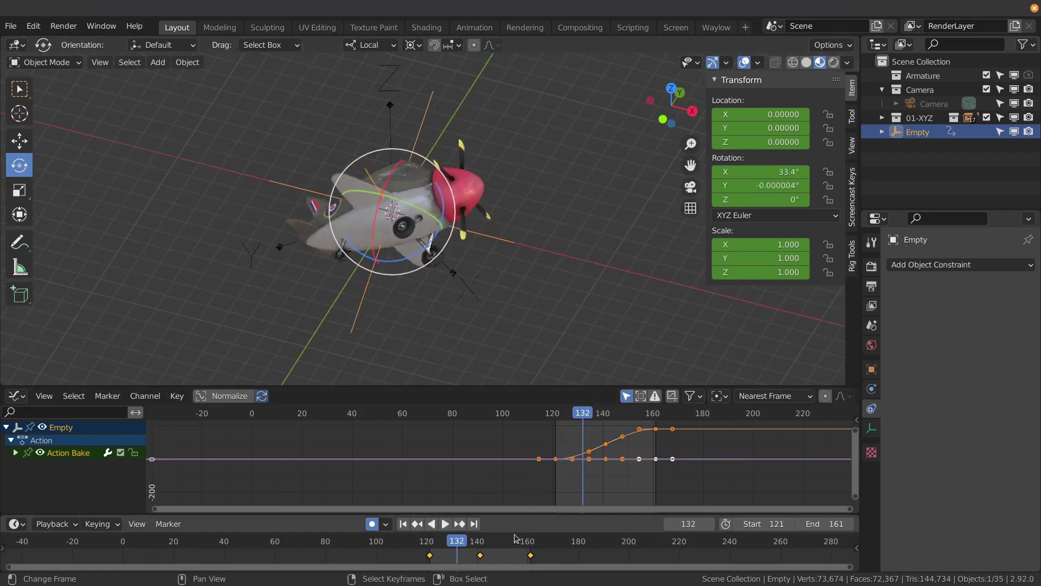
Step: Replay the baked range to compare the empty with the plane, and undo the bake made at 20-frame steps
key(space)
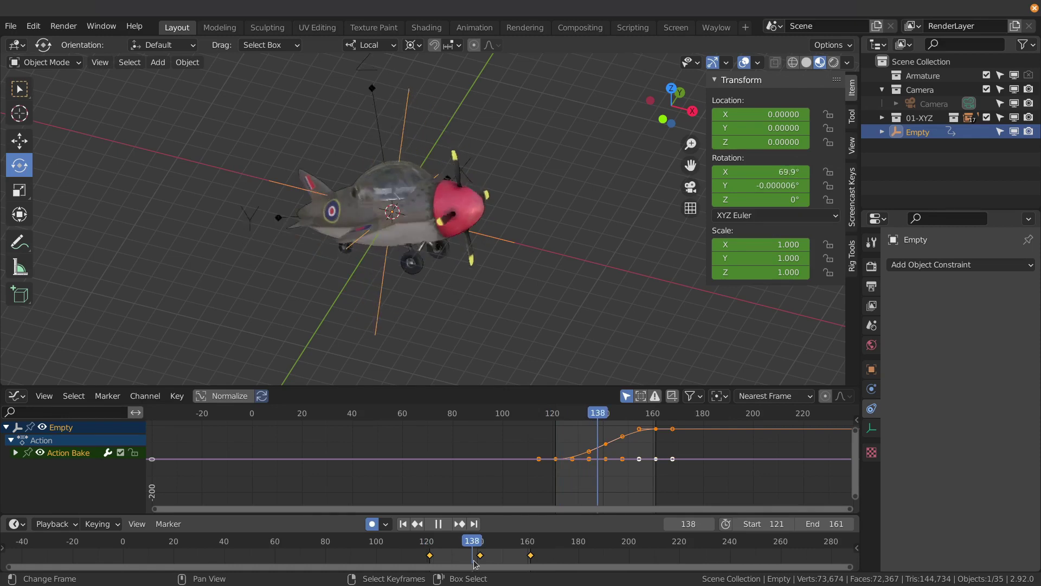
key(Escape)
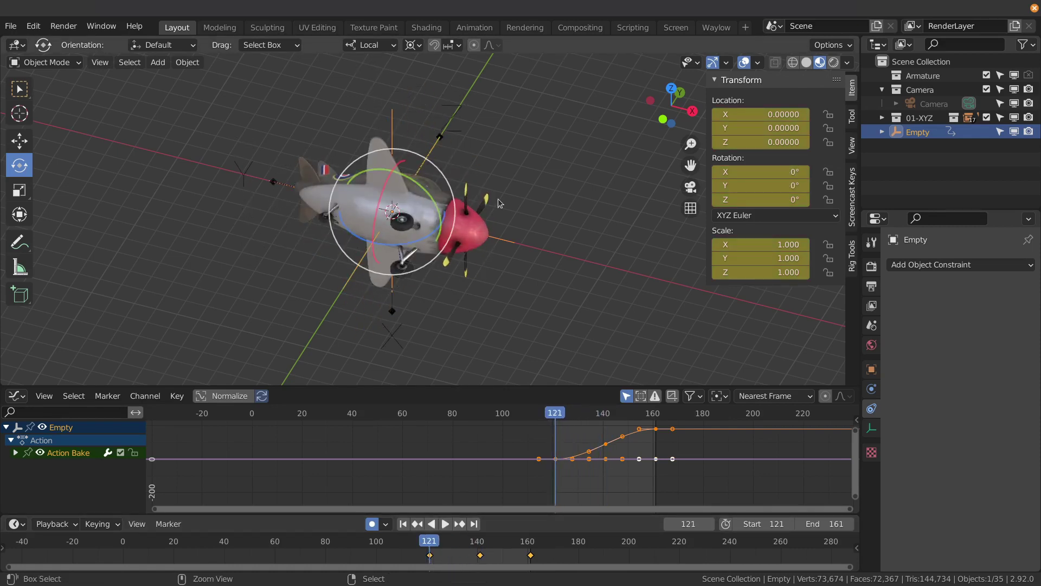
key(space)
key(Escape)
key(ctrl+z)
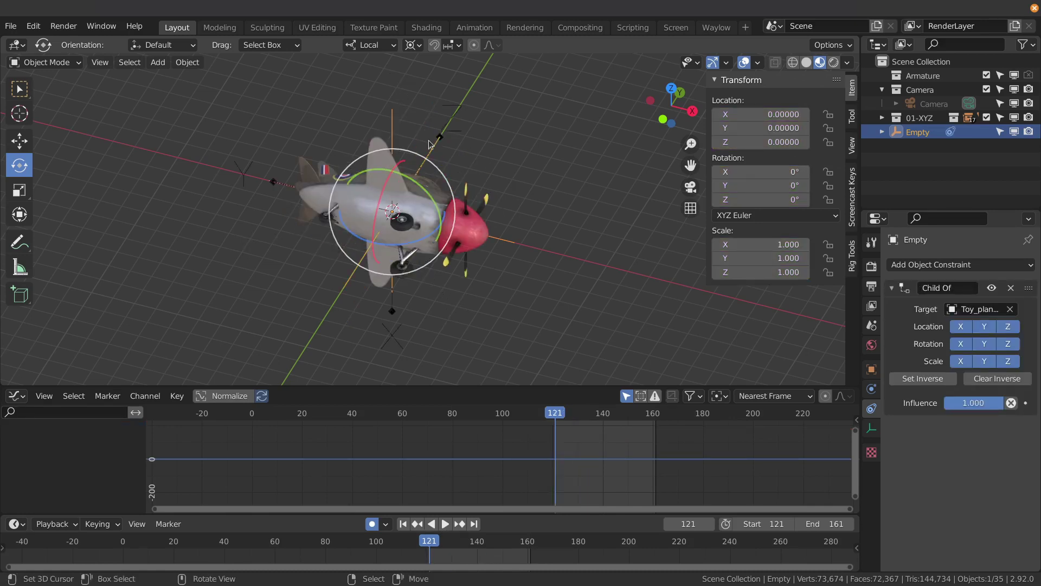
Step: Bake the empty's action again over frames 121 to 161 with a frame step of 1, using Visual Keying and Clear Constraints
key(F3)
click(555, 169)
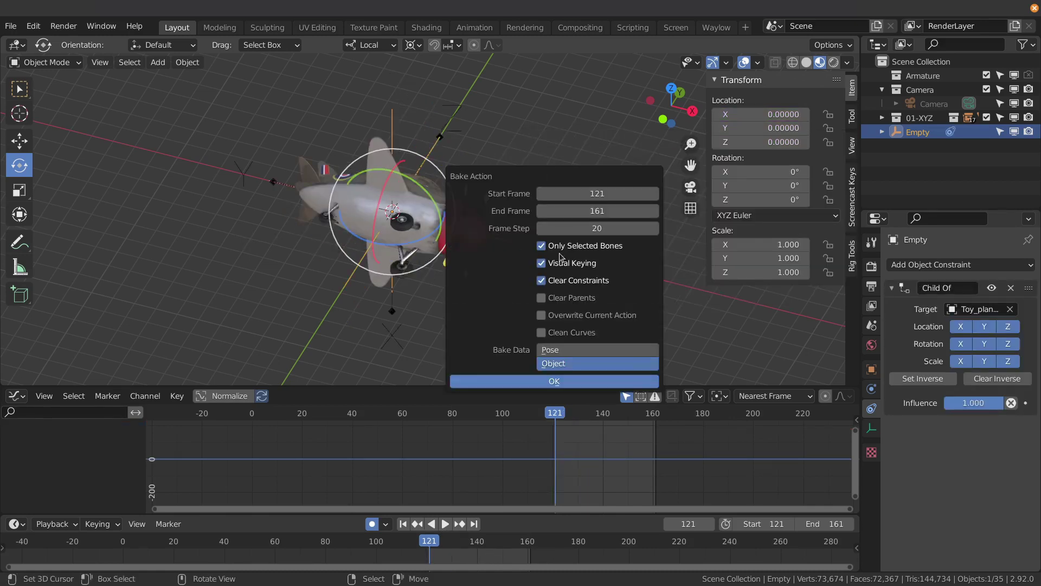
click(580, 228)
key(BackSpace)
key(BackSpace)
text(1)
key(Return)
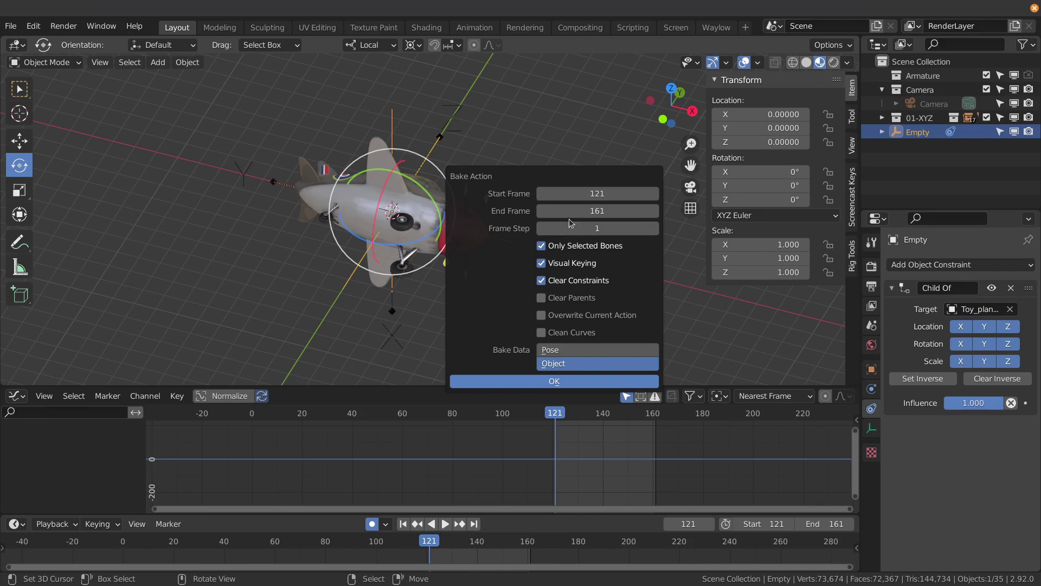
click(530, 383)
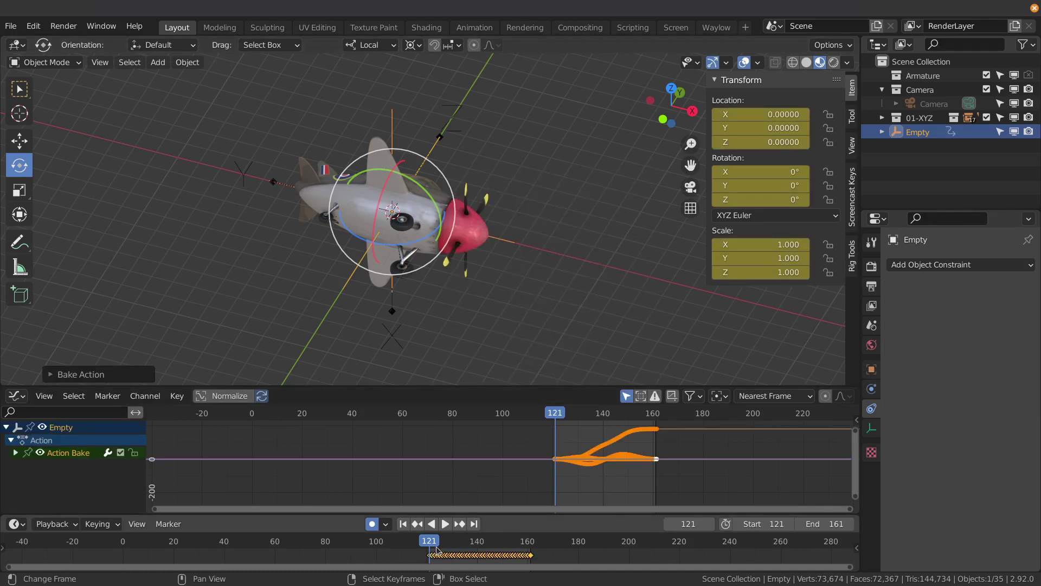
Step: Play the newly baked motion to compare the empty with the plane, and return to frame 121
key(space)
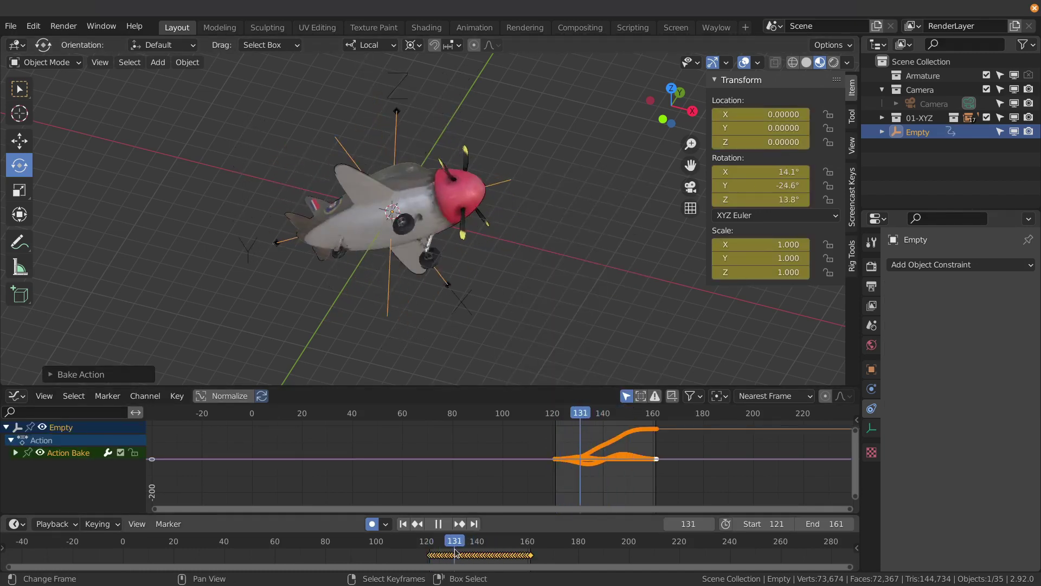
key(space)
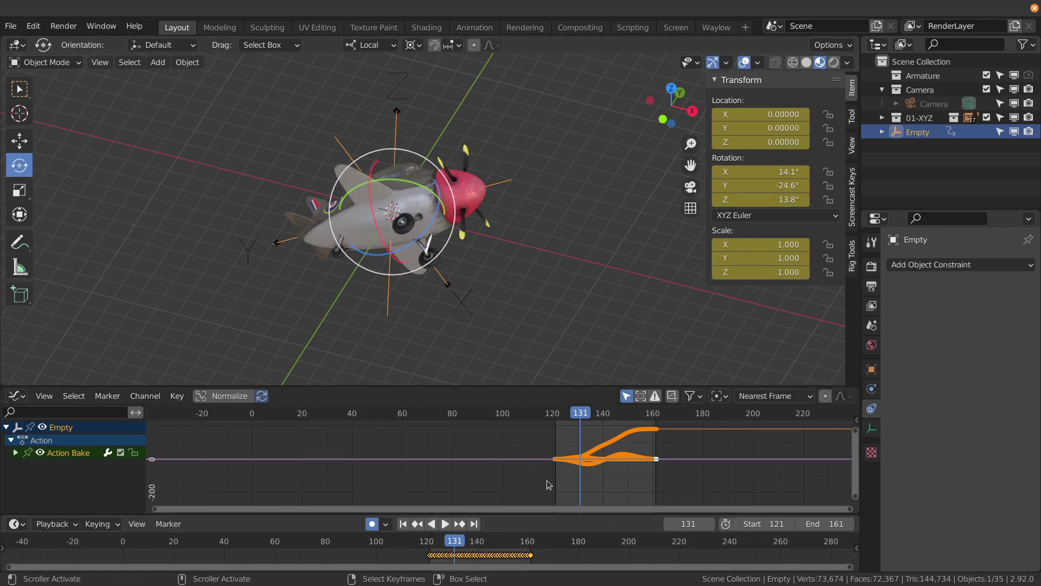
click(429, 549)
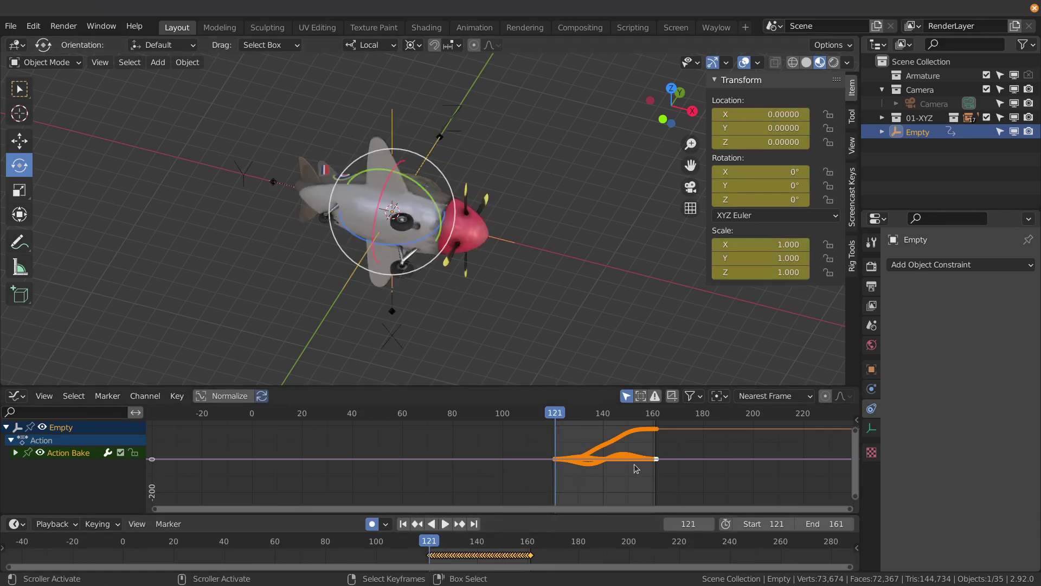
Step: Show the empty's baked action in the Action Editor in place of the graph curves
key(ctrl+Tab)
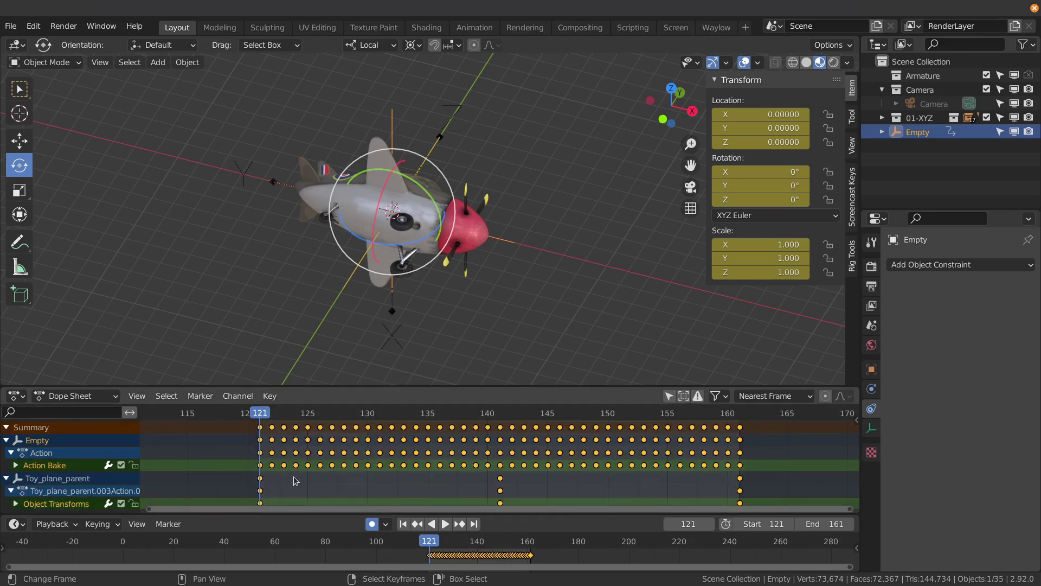
click(75, 396)
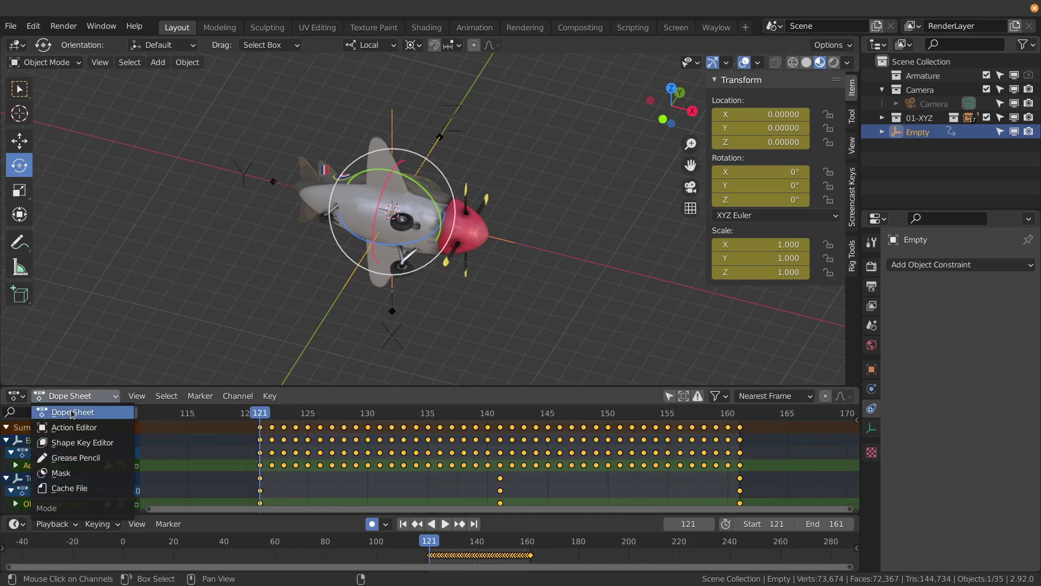
click(74, 428)
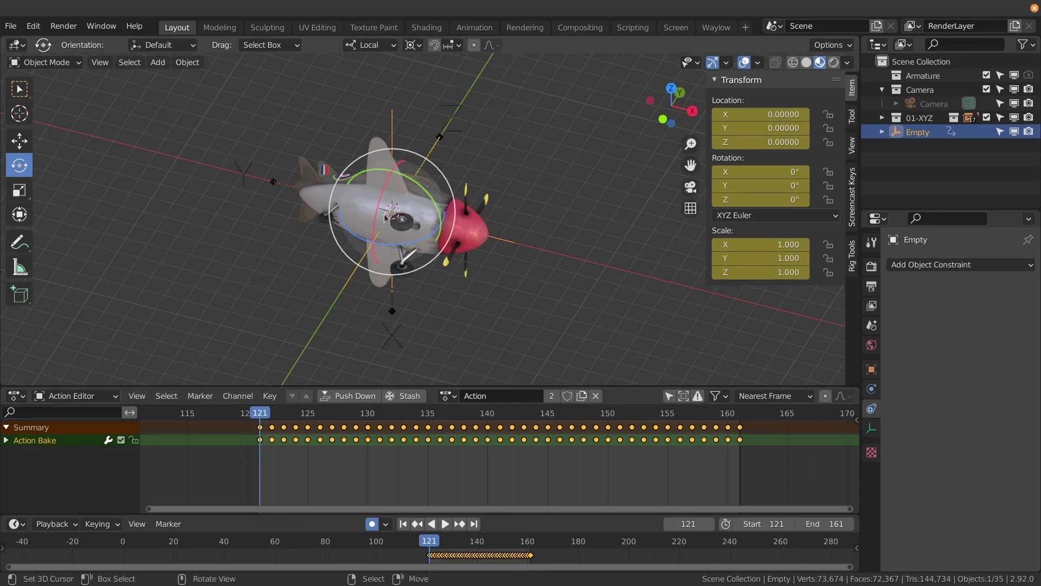
Step: Delete all of the empty's baked keyframes except those at frames 121, 141 and 161
click(261, 428)
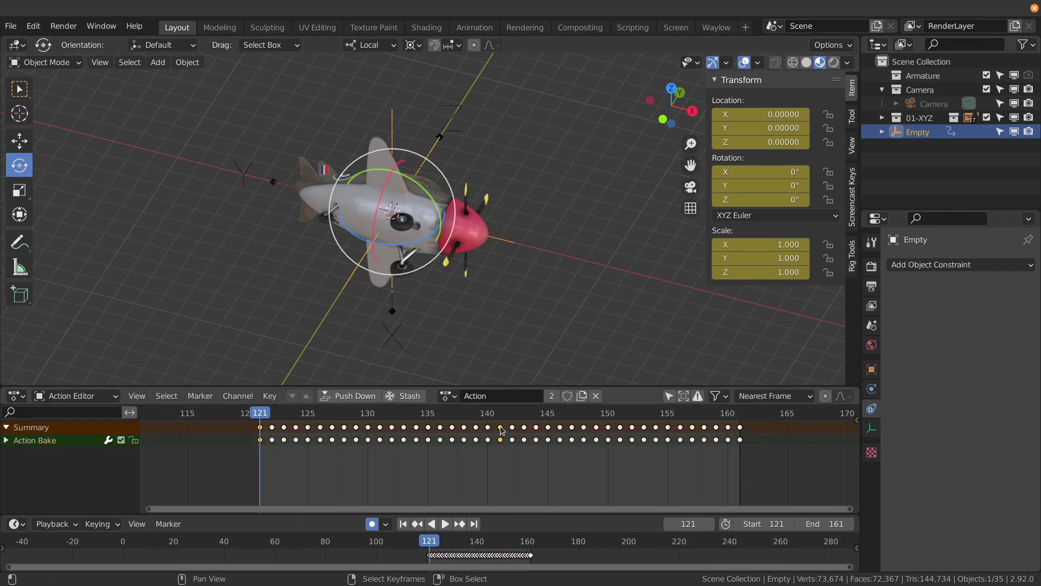
shift+click(741, 440)
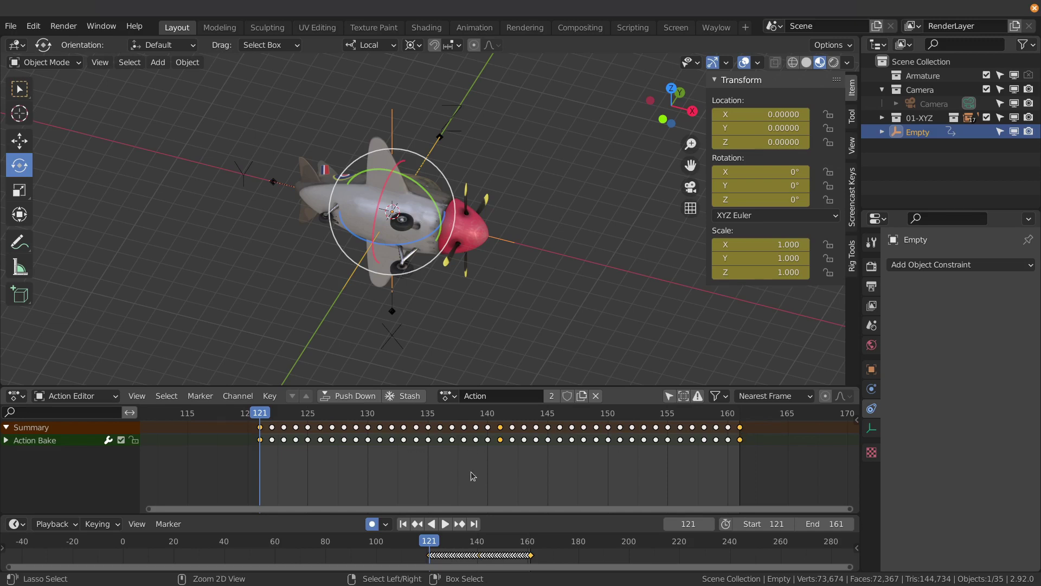
key(ctrl+i)
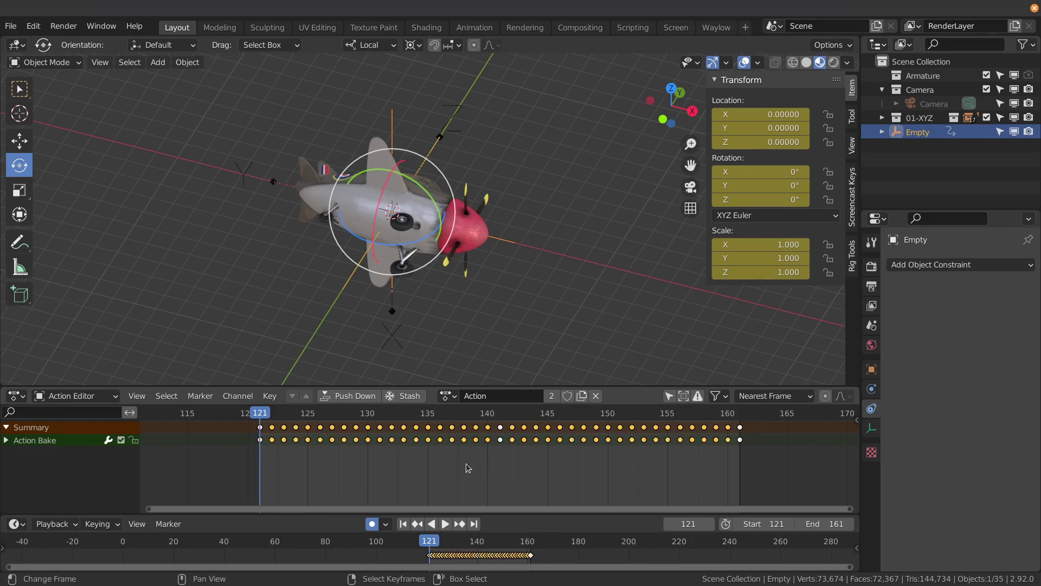
key(x)
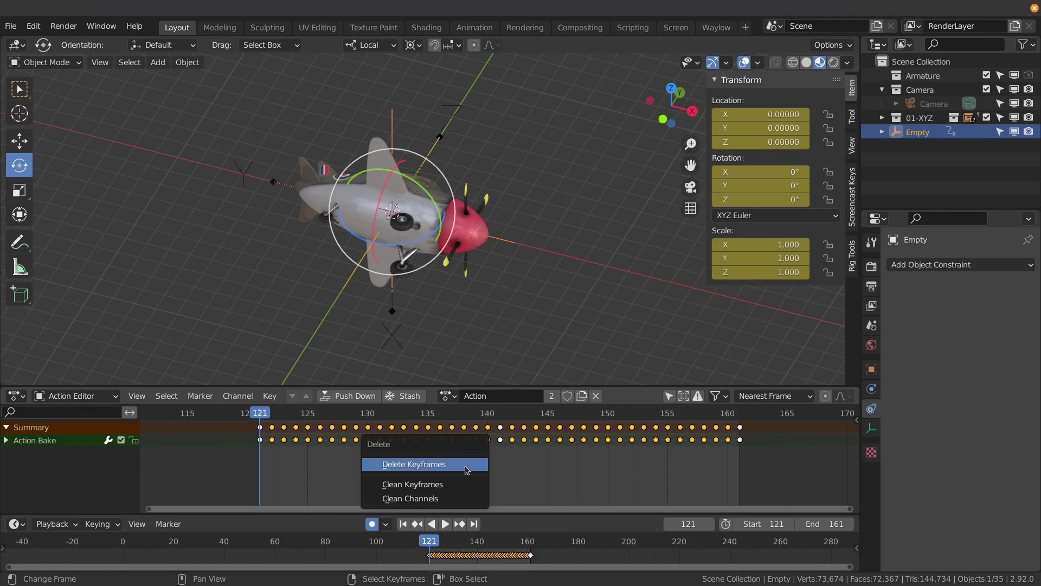
click(467, 467)
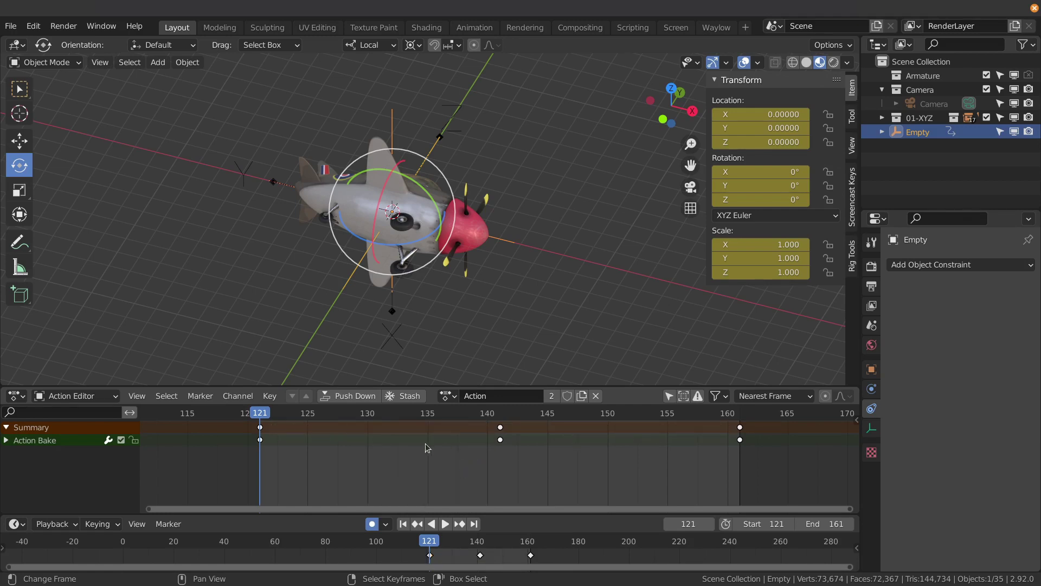
Step: Play and step back and forth through the reduced animation to compare the empty's rotation with the plane's
click(445, 523)
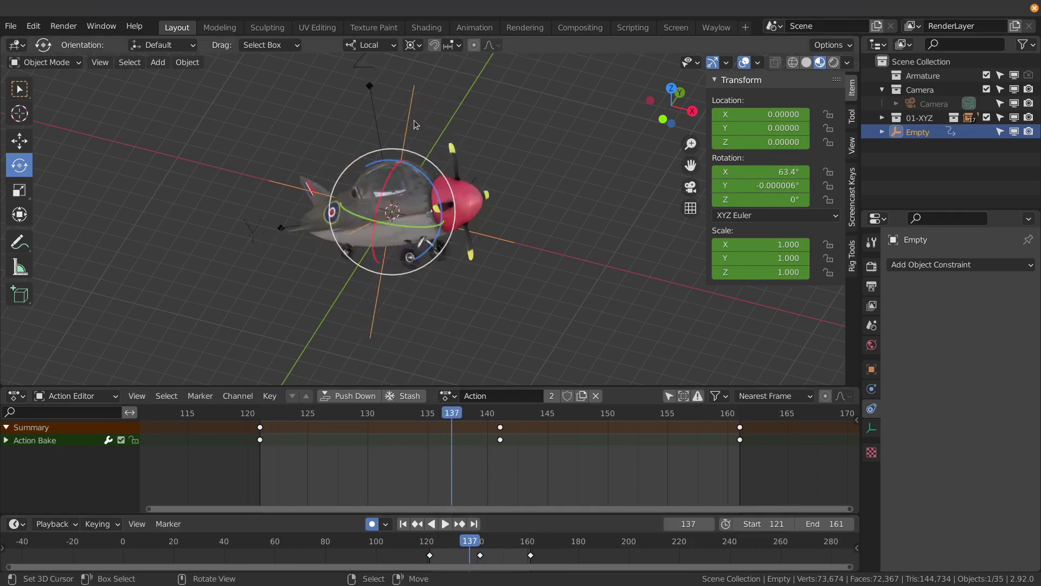
key(space)
alt+scroll(388, 172, up, 17)
alt+scroll(407, 142, down, 11)
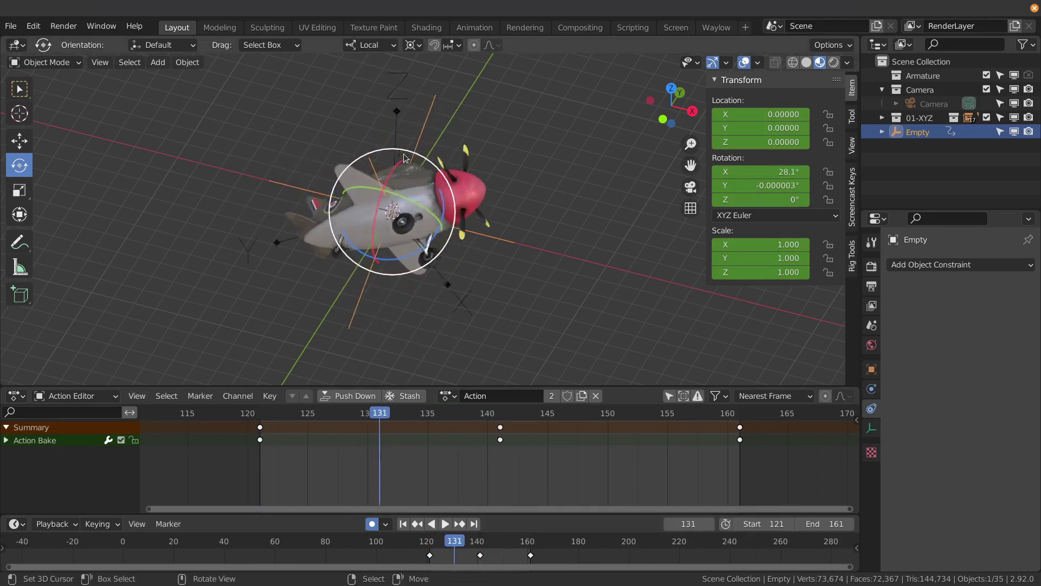
alt+scroll(407, 144, down, 12)
alt+scroll(423, 163, up, 20)
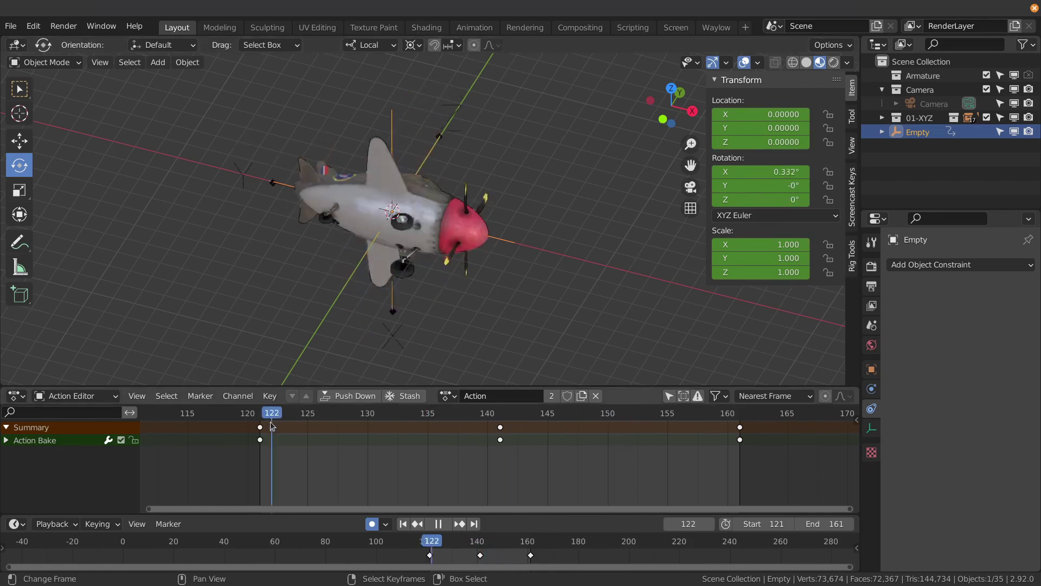
Step: Add a Child Of constraint to Toy_plane_parent with the Empty as its target
middle_drag(434, 184, 467, 183)
click(448, 152)
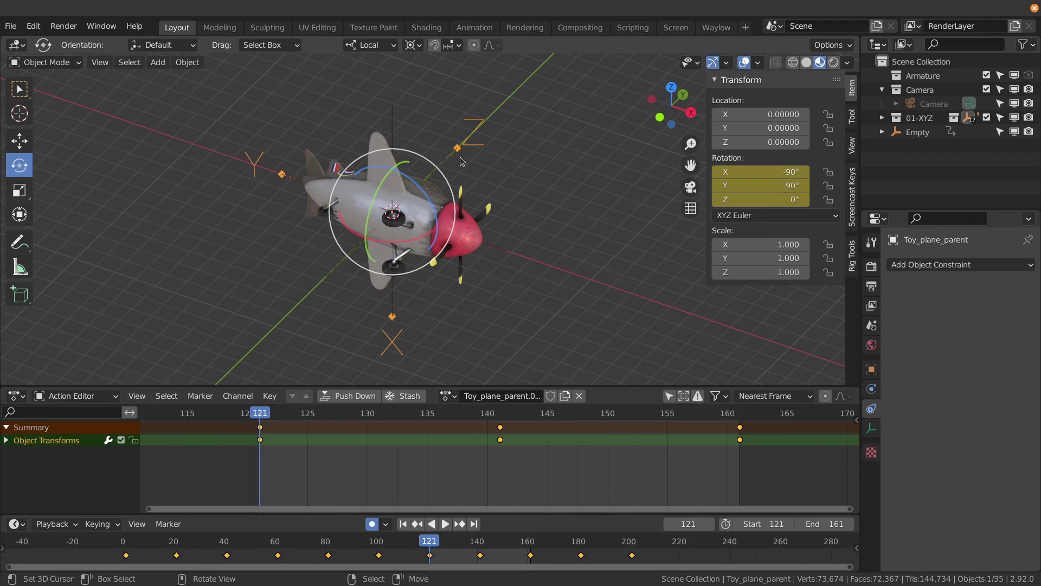
click(936, 266)
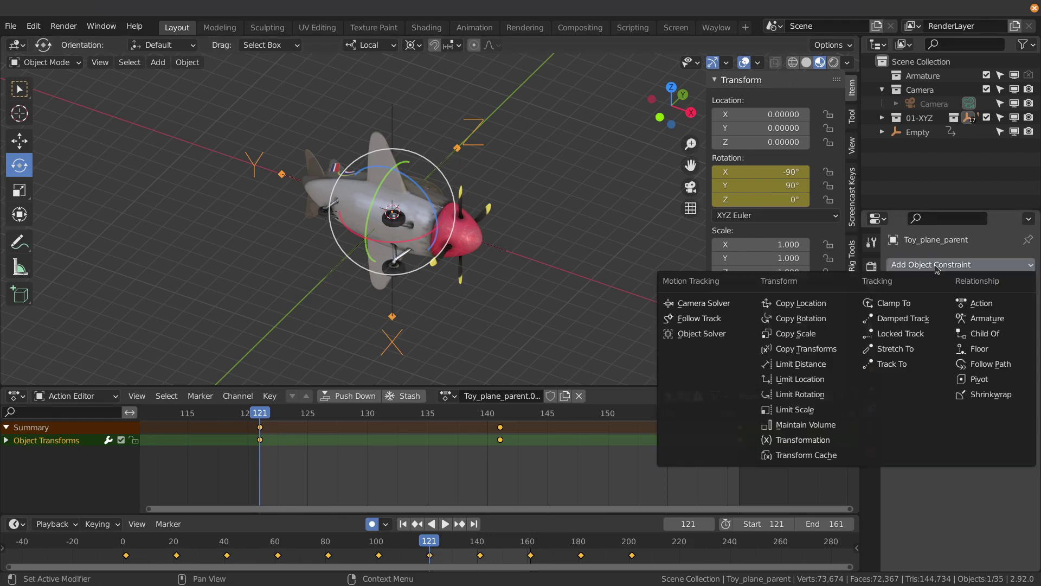
click(962, 336)
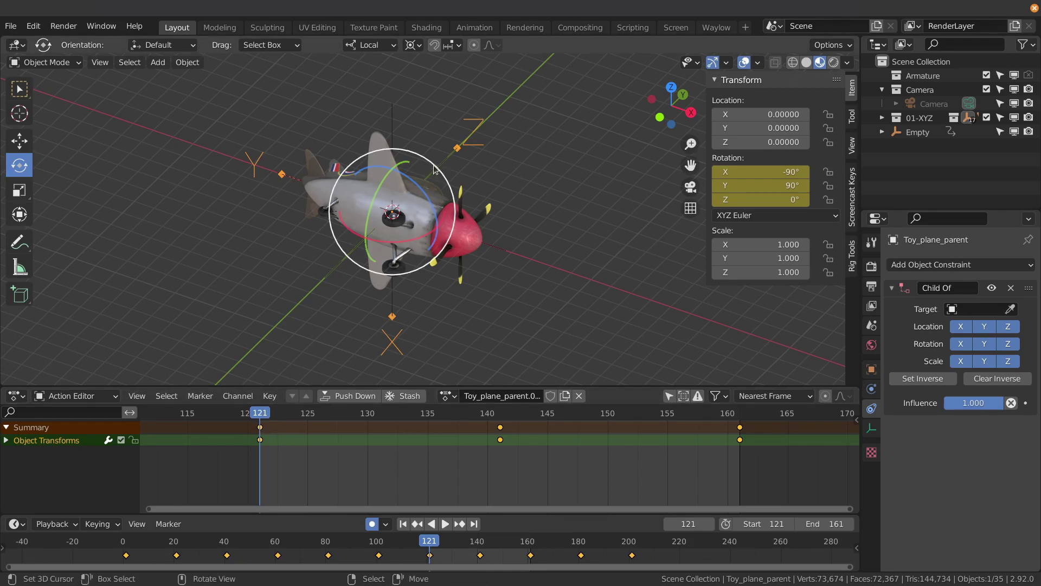
click(1010, 309)
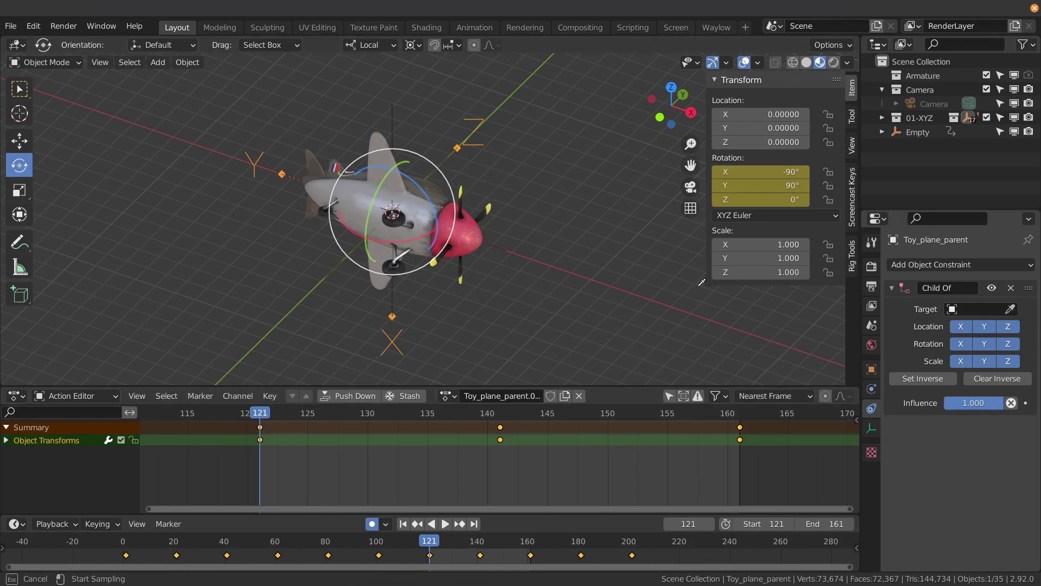
click(441, 173)
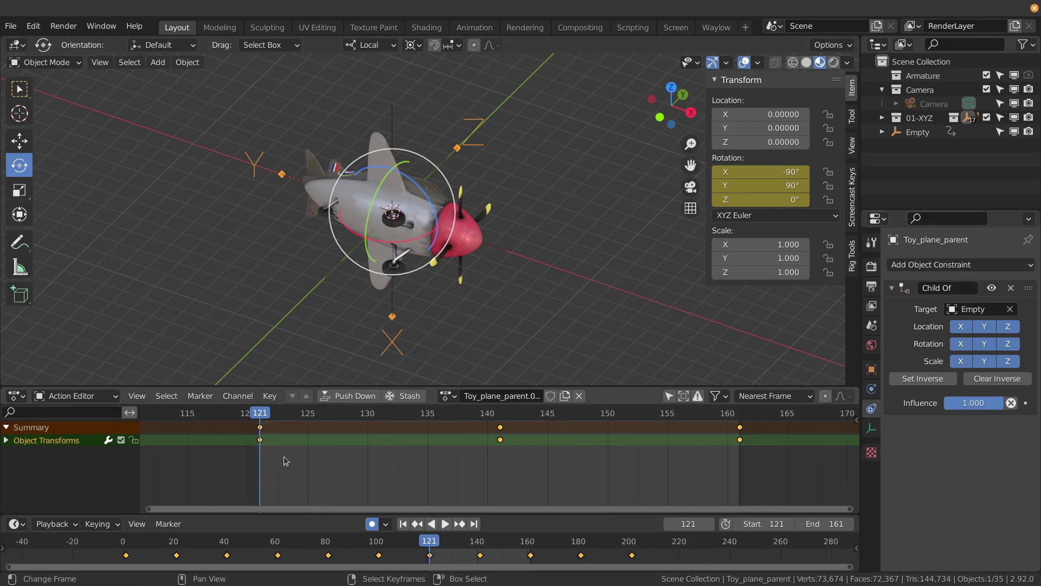
Step: Play the constrained plane's motion, and mute its Object Transforms channels, including the X, Y and Z Euler rotations
key(space)
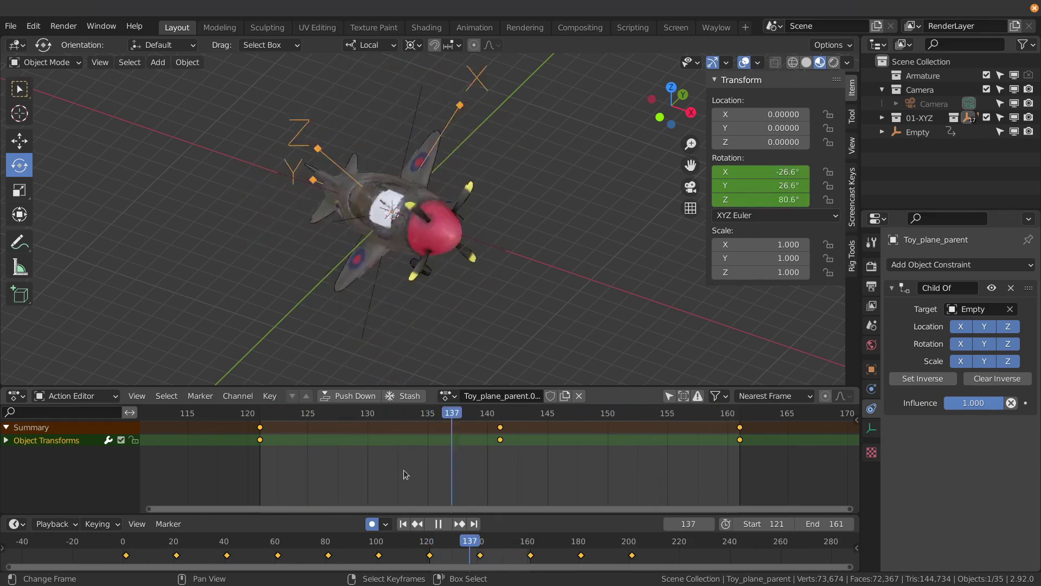
key(Escape)
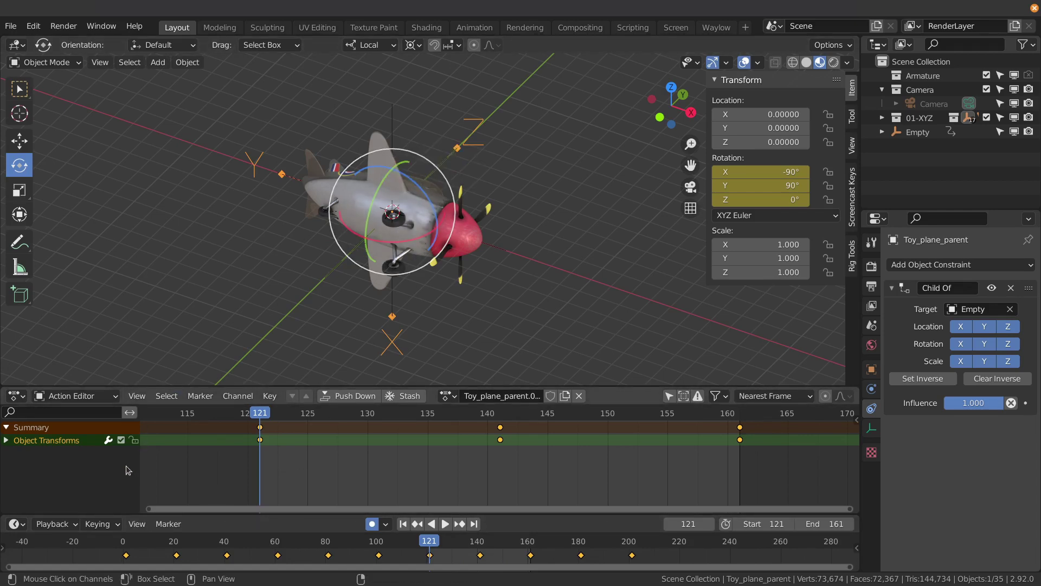
click(6, 440)
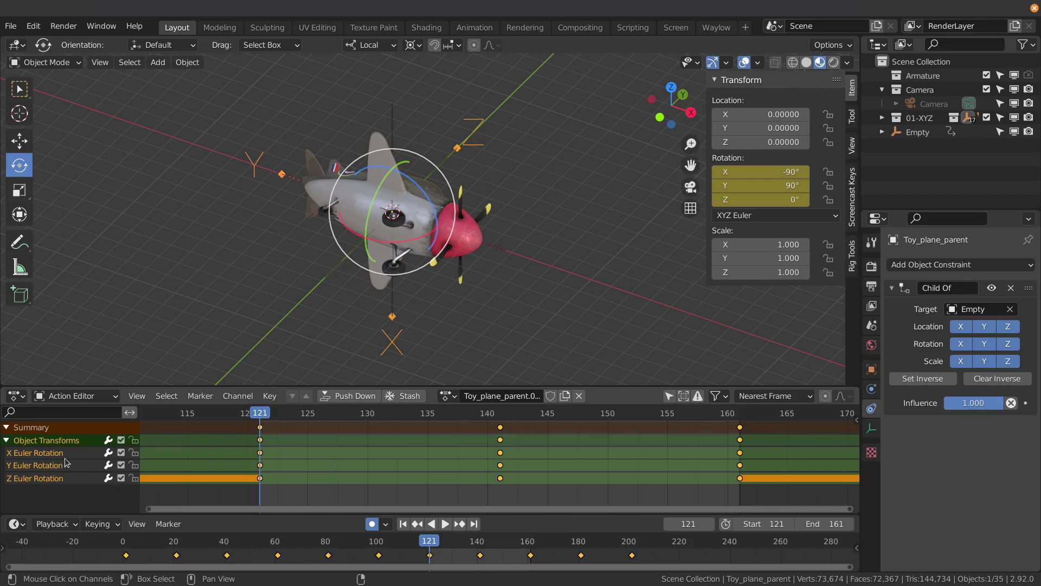
click(122, 440)
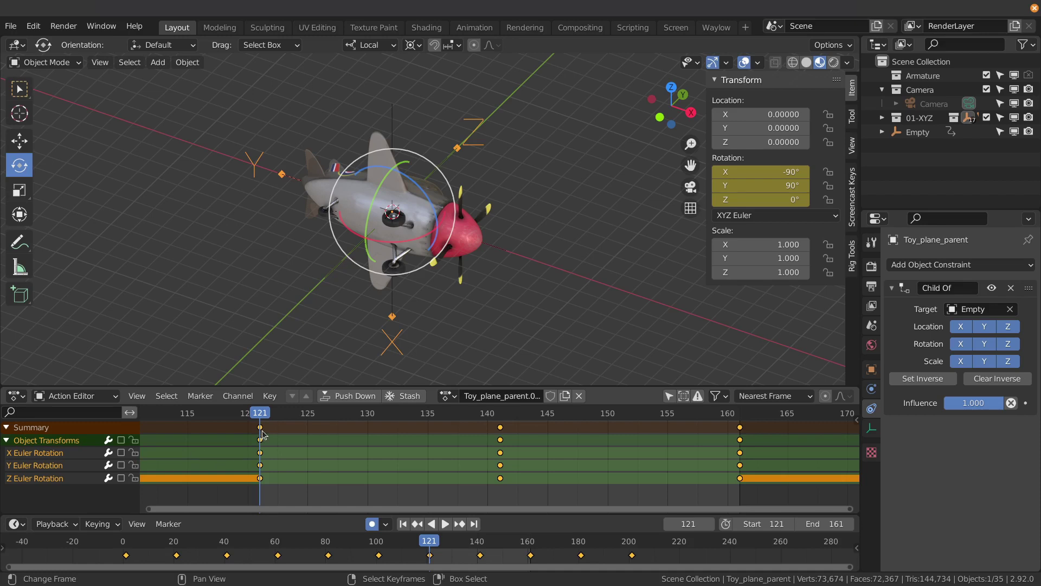
Step: Play the plane's motion driven only by the empty, and return to frame 121
key(space)
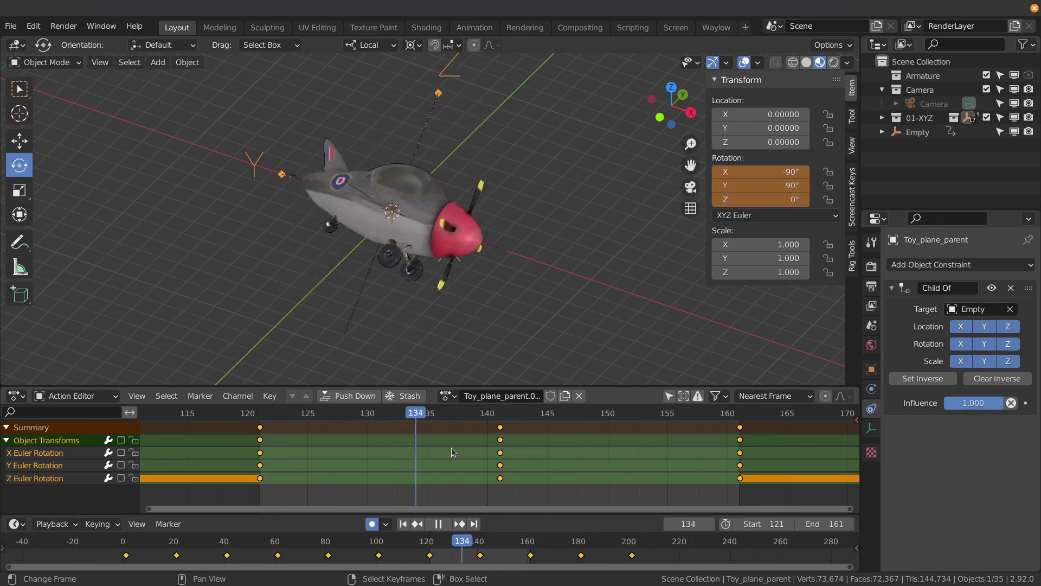
key(space)
drag(293, 465, 262, 465)
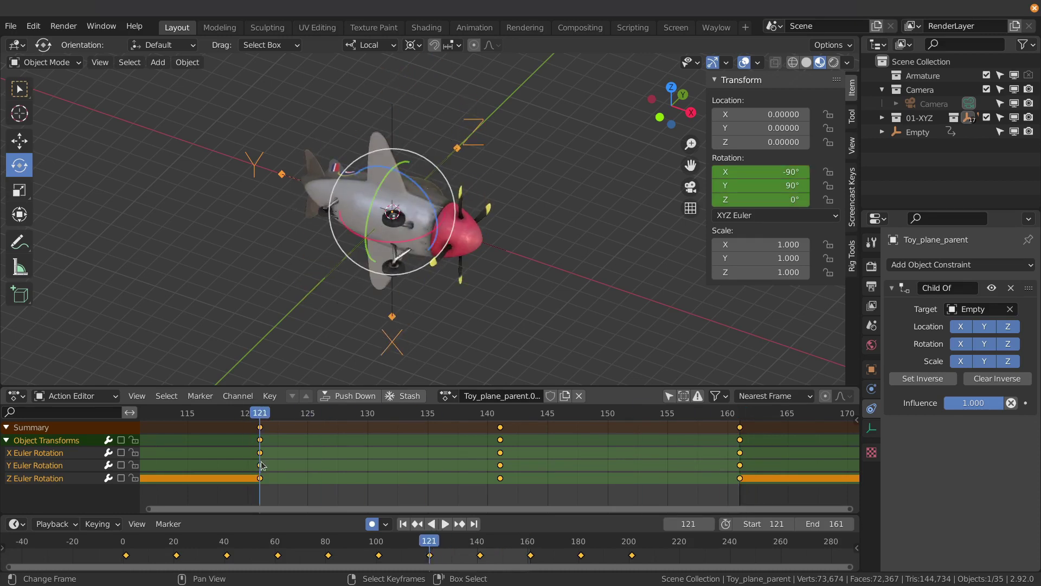
Step: Set the playback range to start at frame 122 and end at frame 160
click(266, 434)
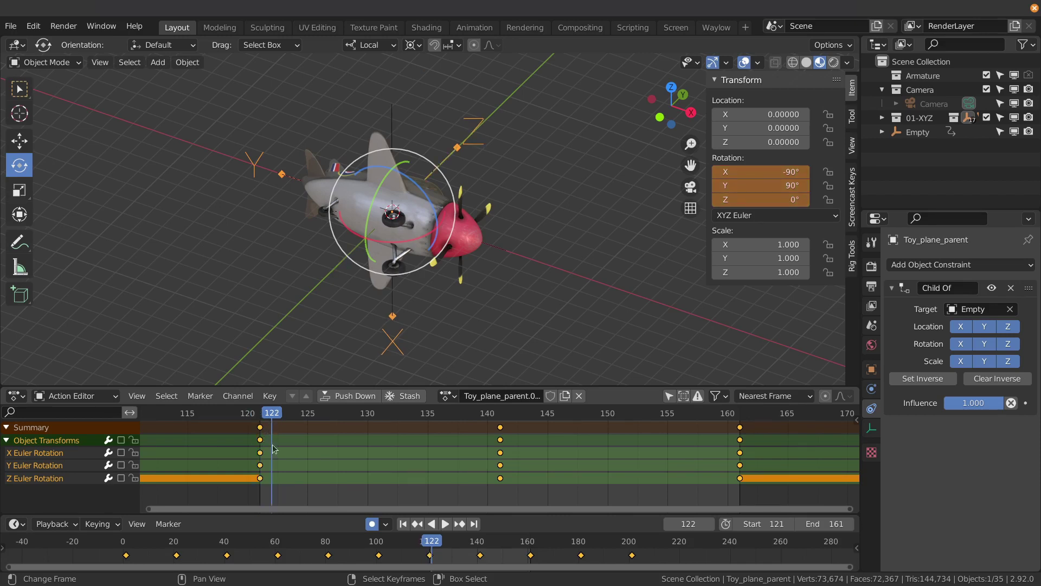
key(ctrl+Home)
click(730, 452)
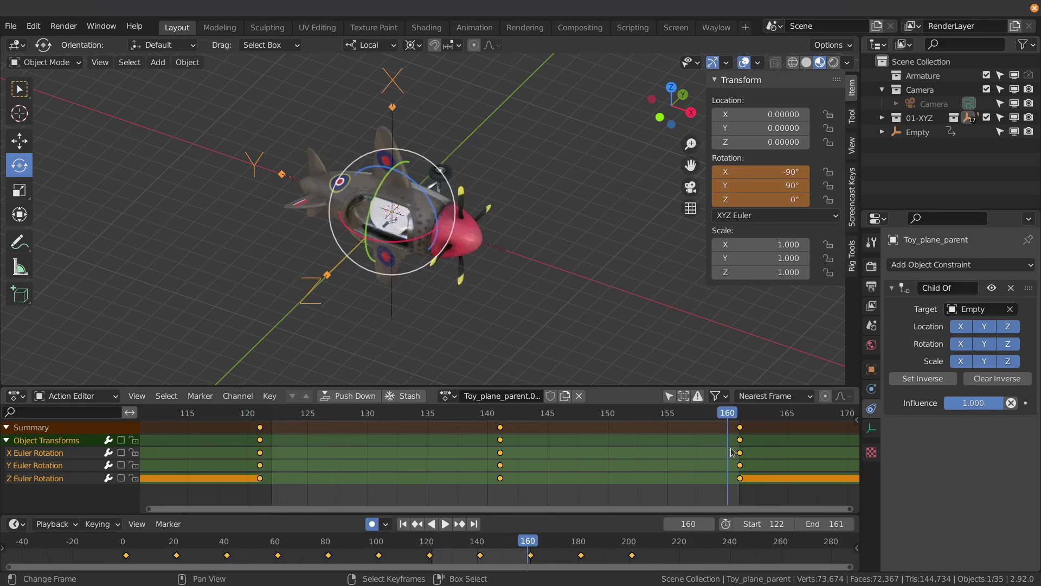
key(ctrl+End)
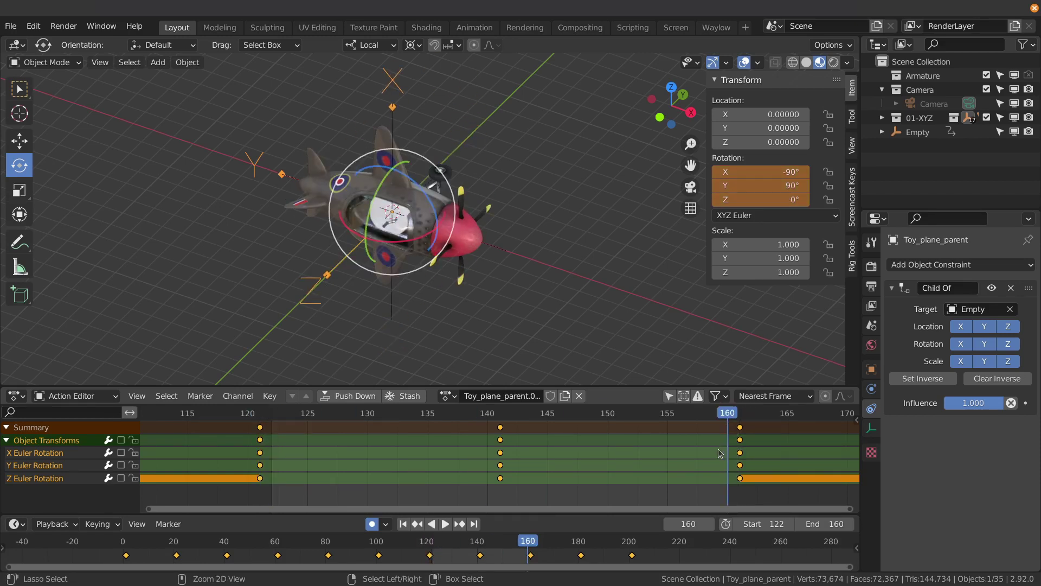
Step: Examine the original keys at frames 121 and 161 on either side of the playback range, and play the range
click(260, 427)
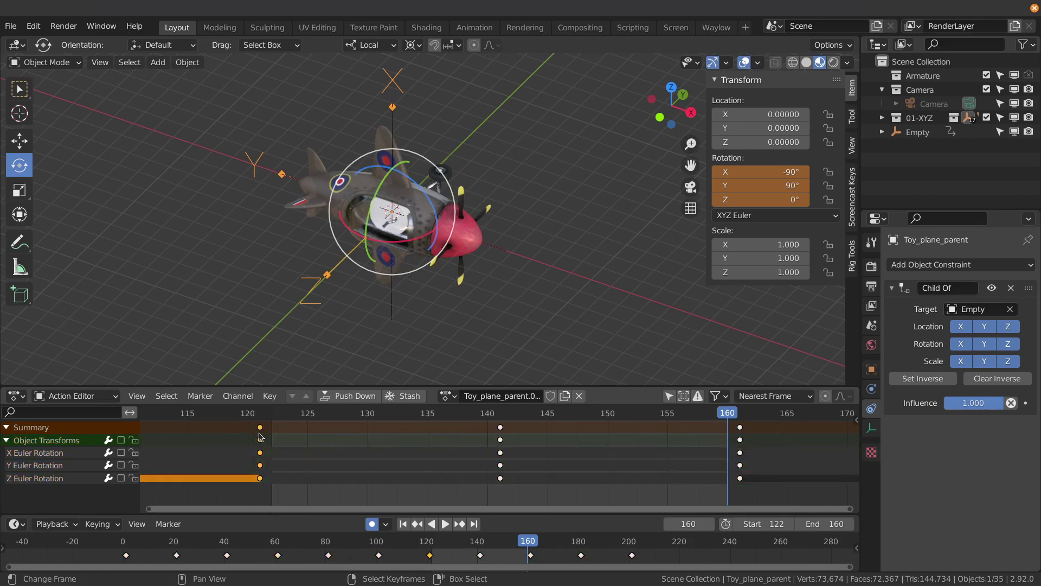
click(741, 439)
key(space)
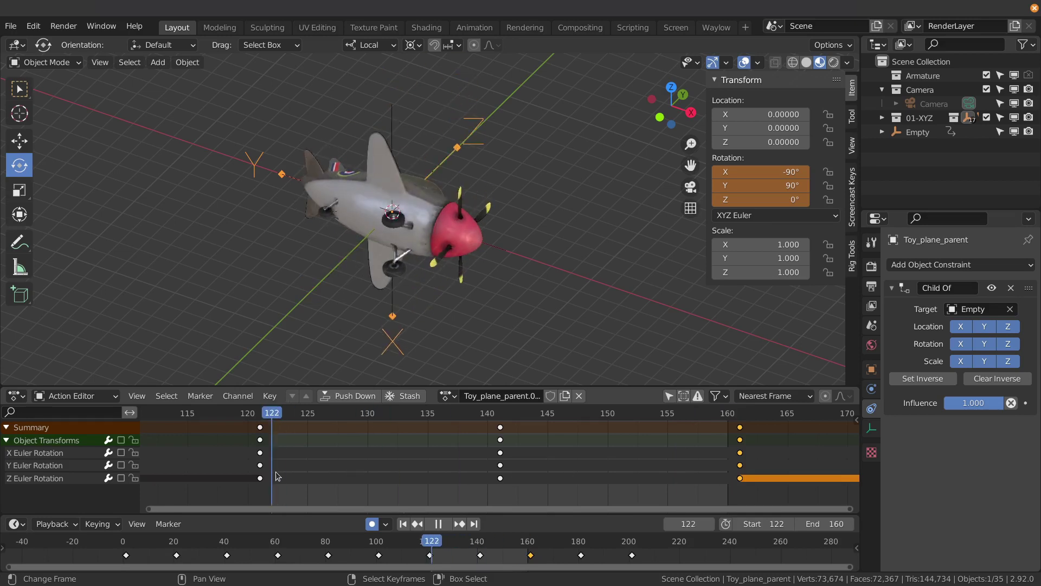
key(space)
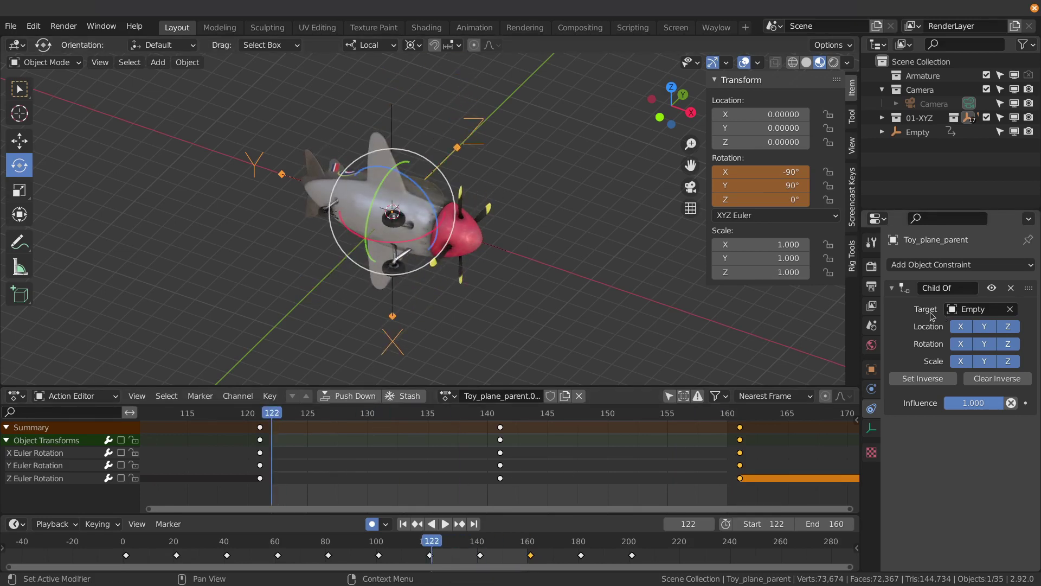
Step: Bake Toy_plane_parent's action from frame 122 to 160 with Visual Keying, Clear Constraints and Overwrite Current Action enabled
key(F3)
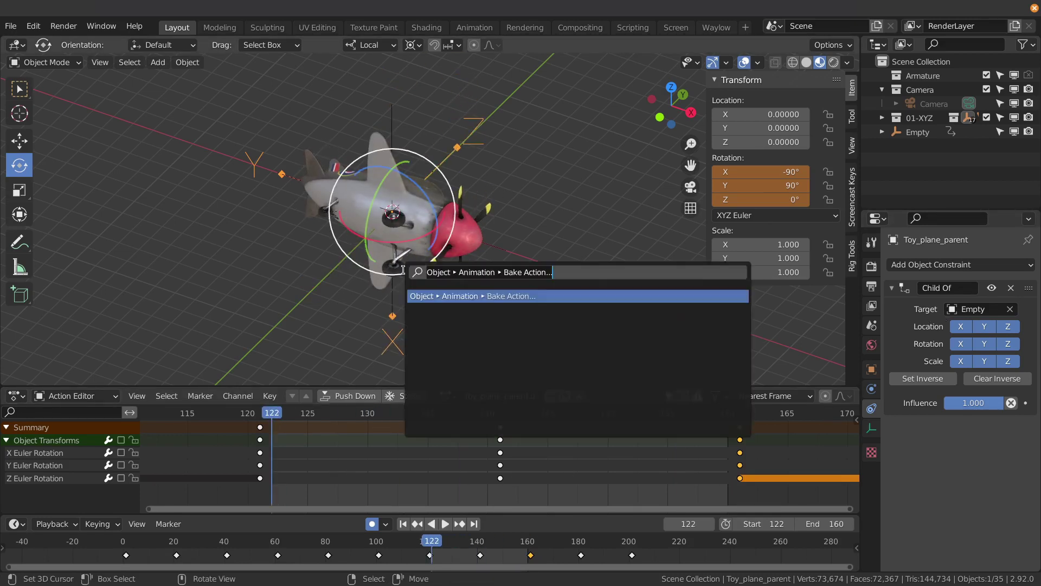
key(Return)
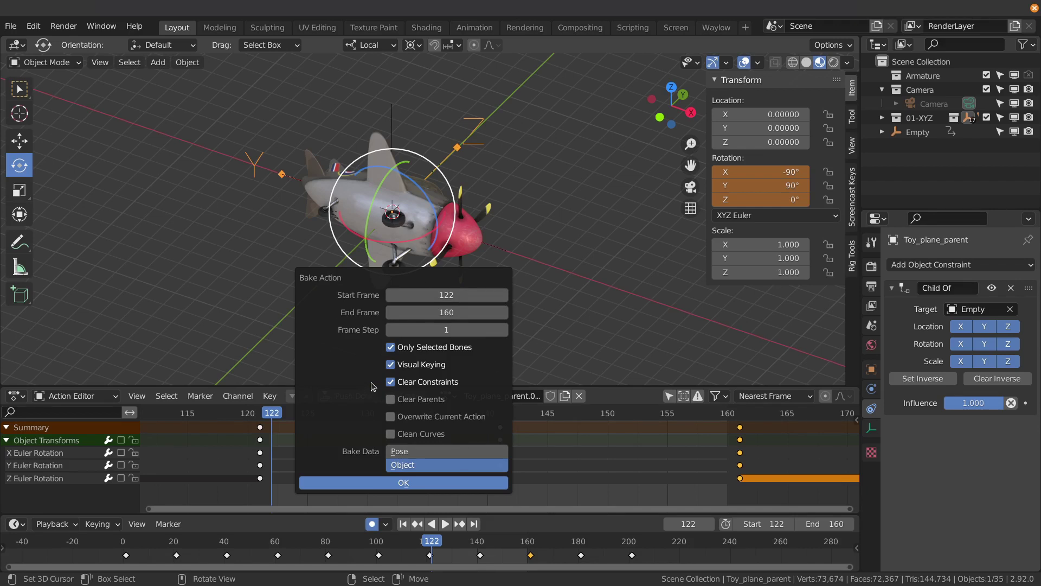
click(390, 416)
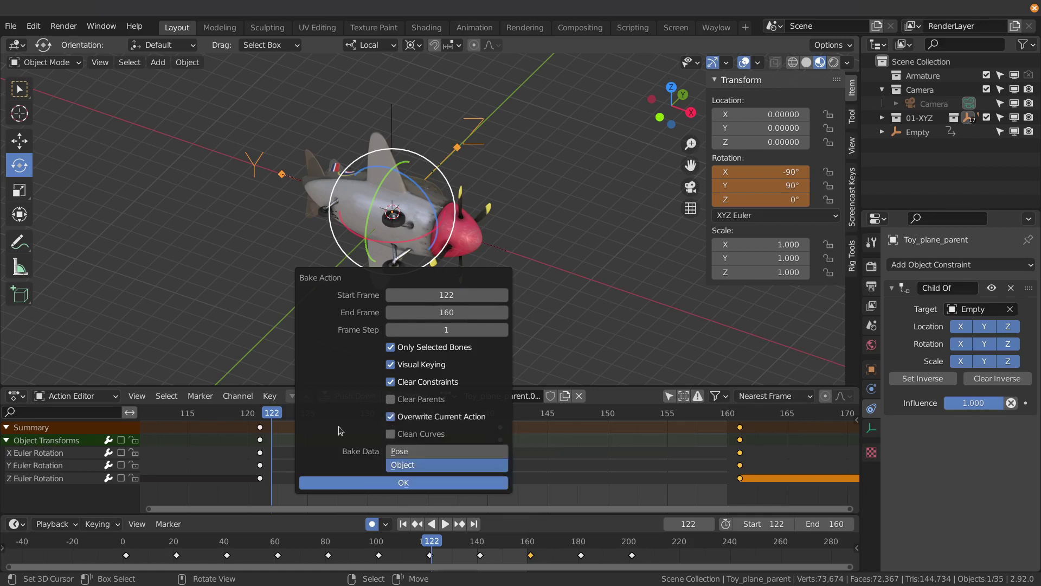
click(405, 480)
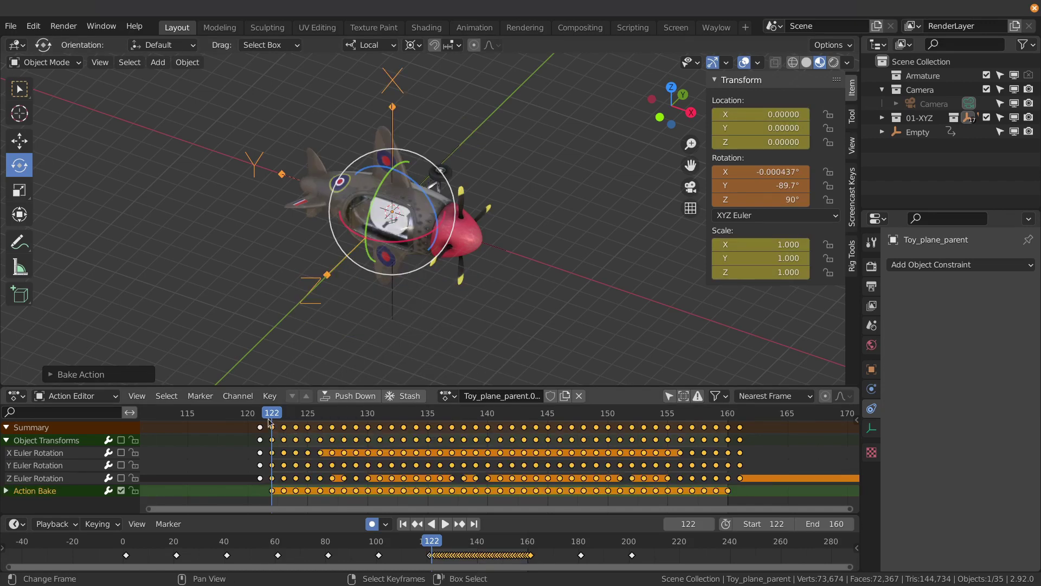
Step: Unmute the Object Transforms channels of Toy_plane_parent and play the baked motion
key(space)
key(Escape)
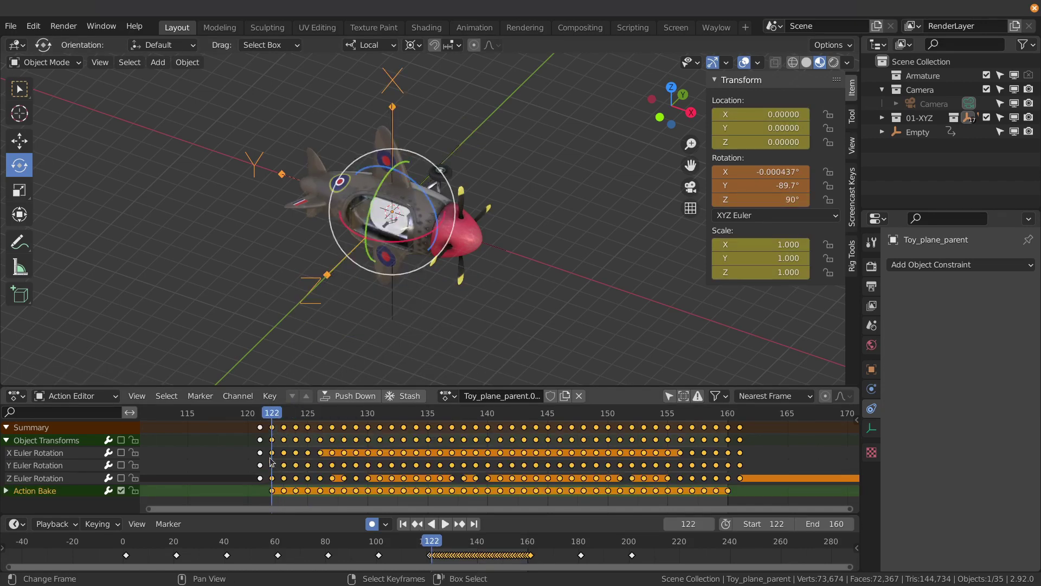
key(space)
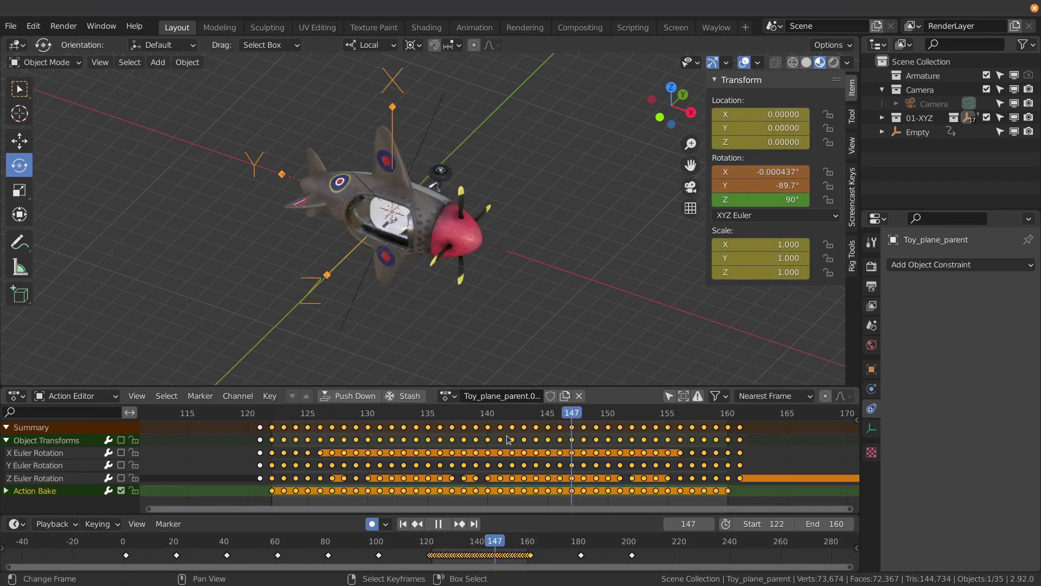
key(Escape)
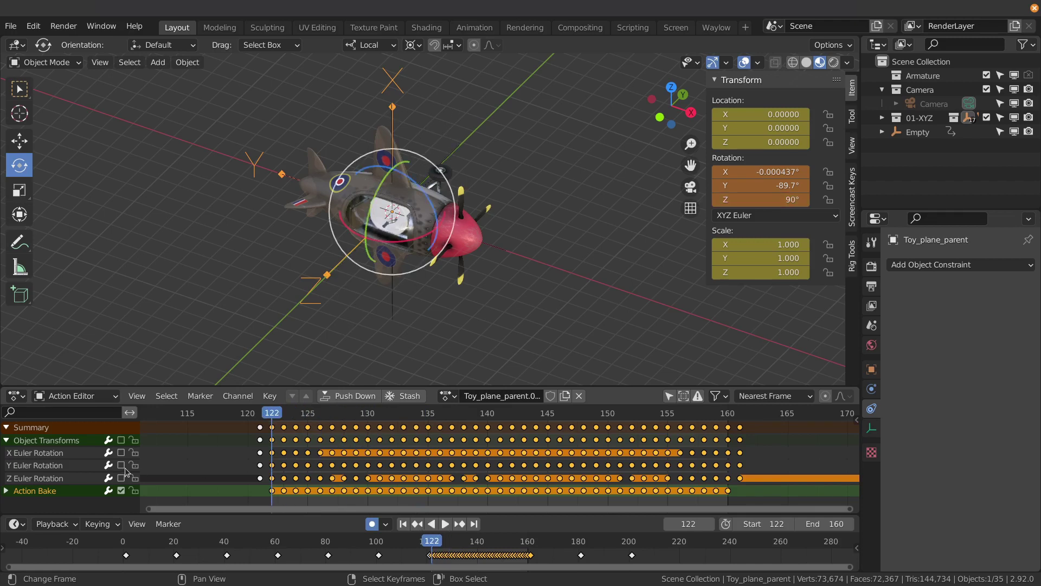
click(121, 440)
key(space)
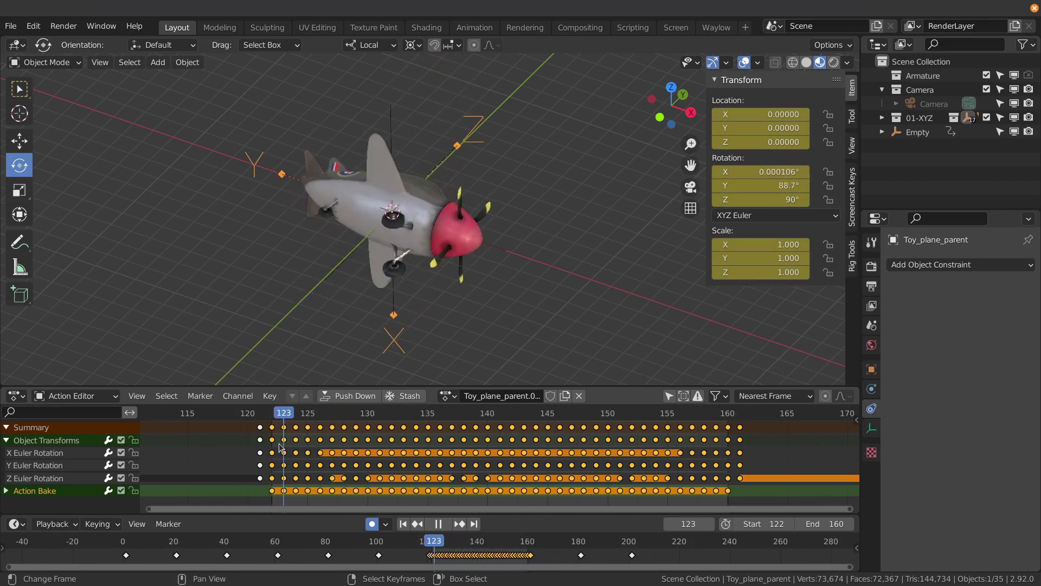
key(Escape)
Step: Delete the Empty and play the plane's motion without it
click(395, 116)
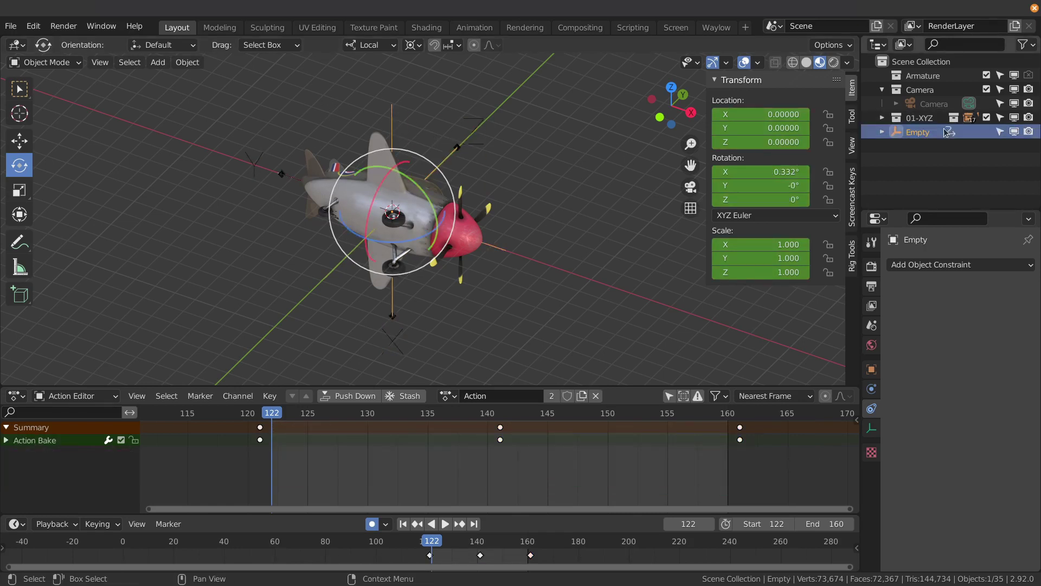
key(x)
click(451, 215)
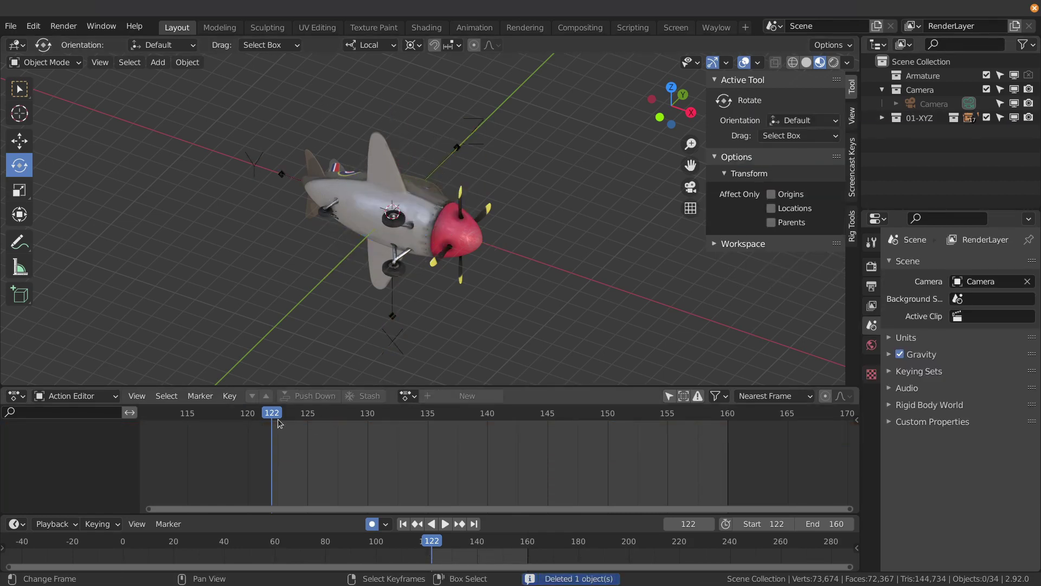
key(space)
drag(593, 446, 405, 420)
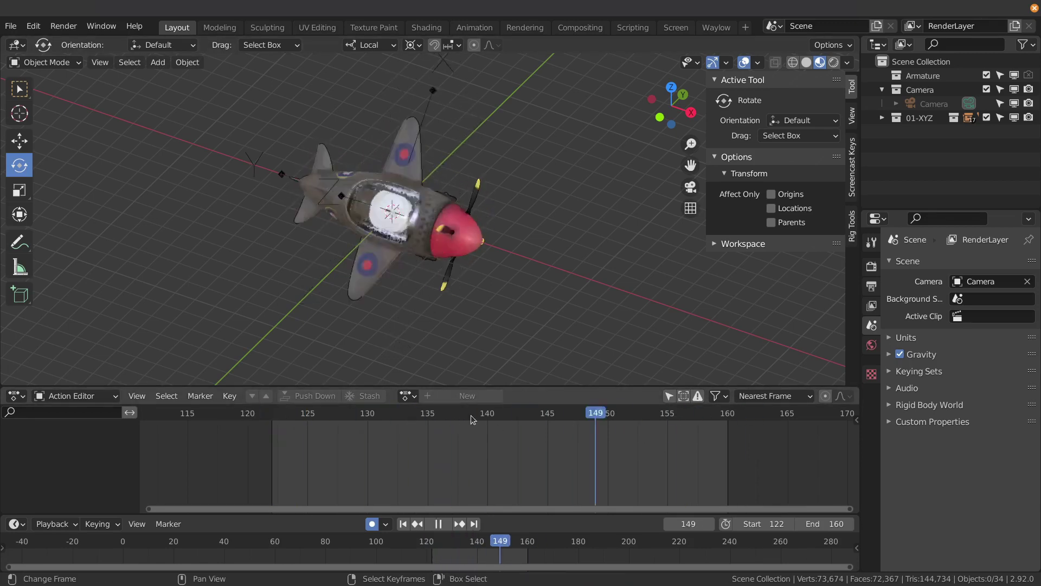
key(space)
Step: Set the playback range to start at frame 1 and end at frame 200
click(781, 524)
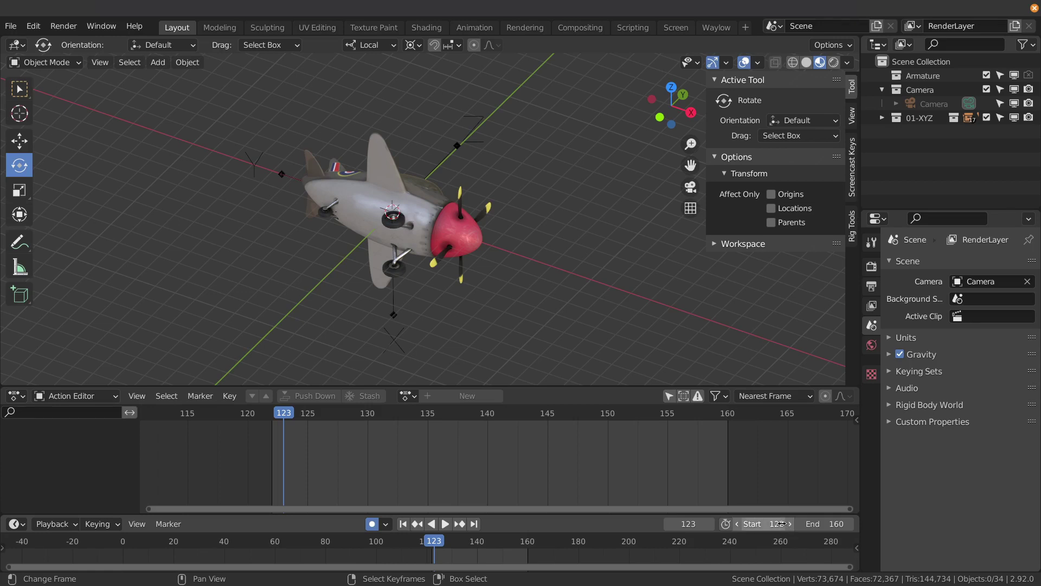
text(1)
key(Return)
click(824, 521)
text(2)
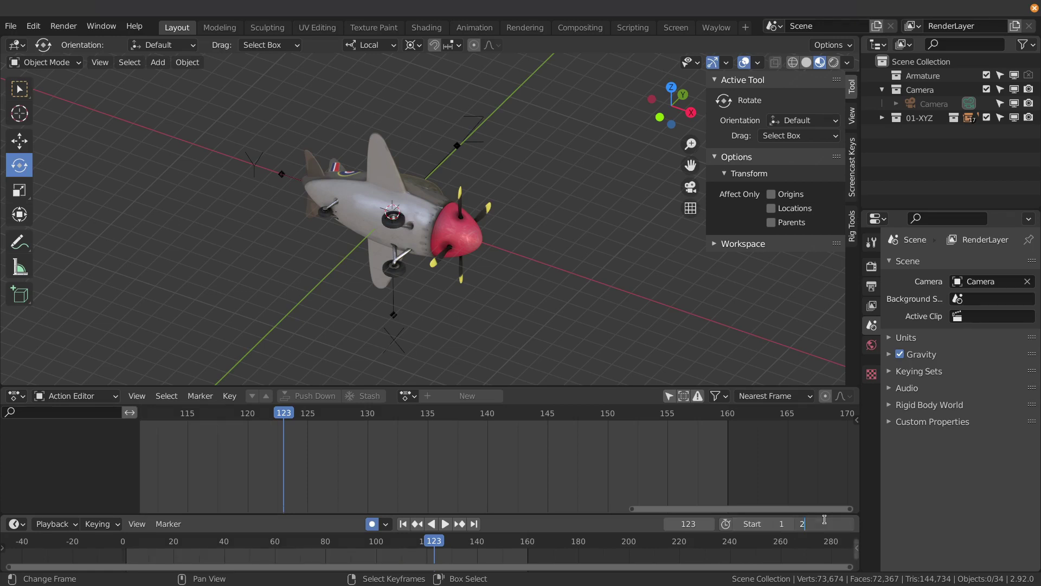
text(00)
key(Return)
Step: Play the plane's whole animation and select Toy_plane_parent
scroll(375, 294, down, 5)
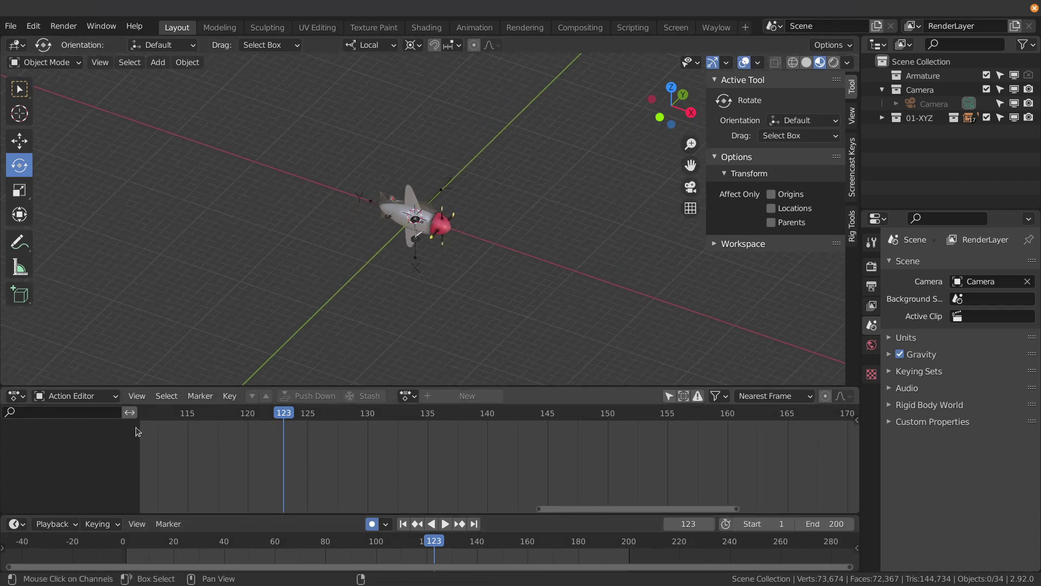
click(158, 398)
drag(158, 415, 130, 424)
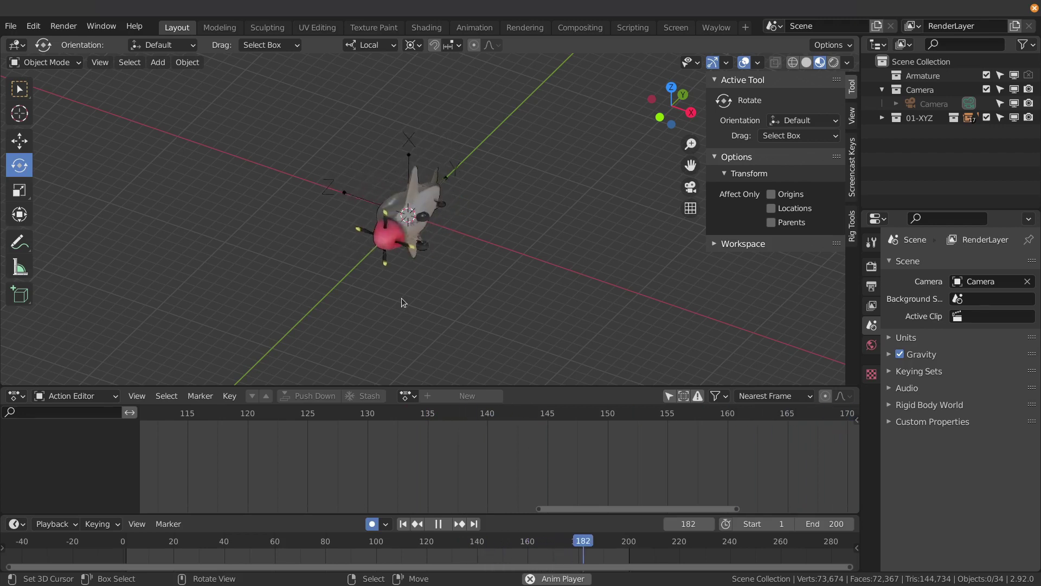
key(Escape)
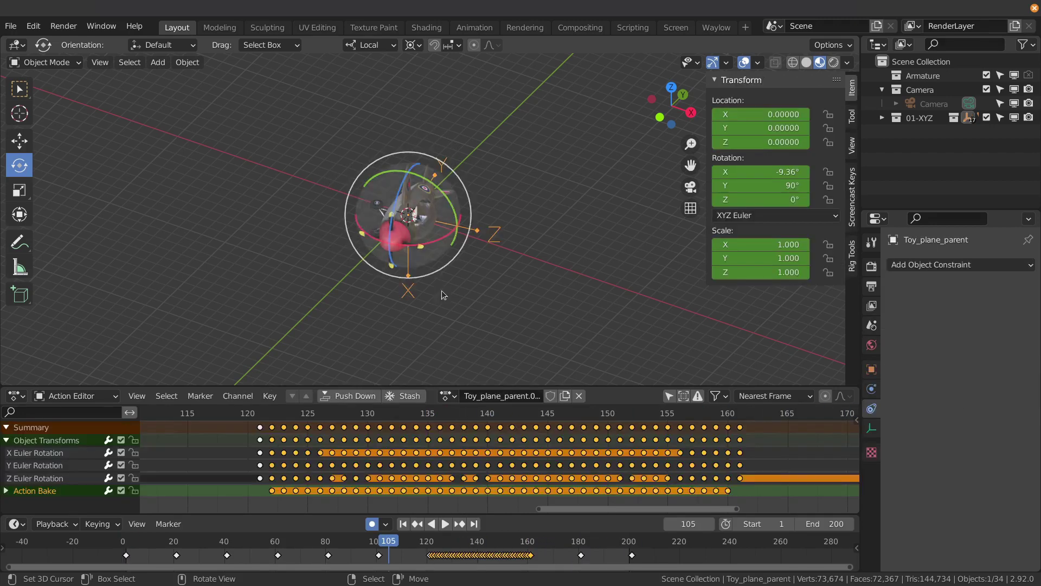
click(405, 259)
Step: Enlarge the Action Editor and delete the X, Y and Z Location and Scale channels in the Action Bake group
drag(405, 385, 405, 301)
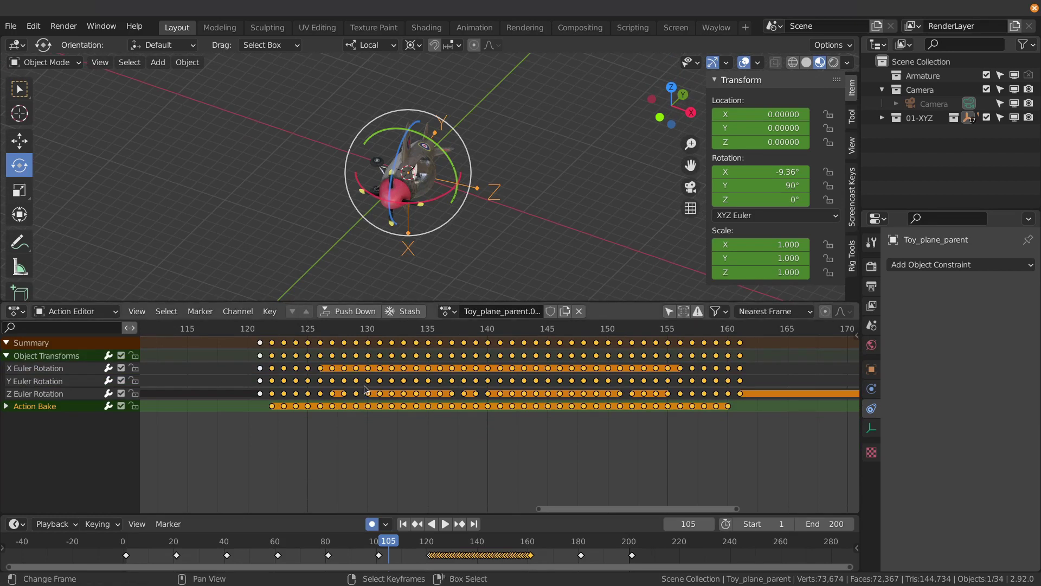
click(7, 406)
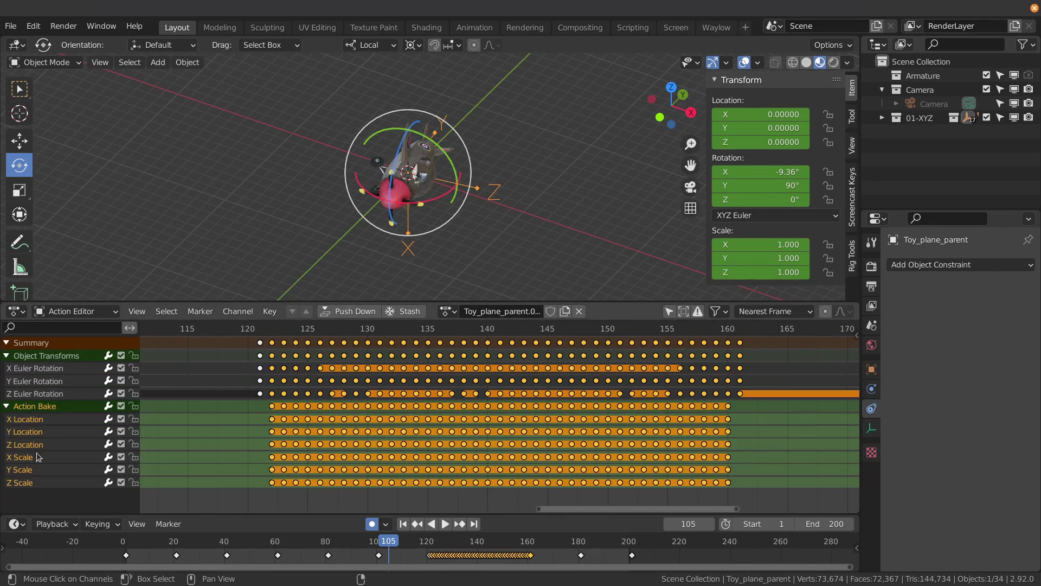
click(38, 420)
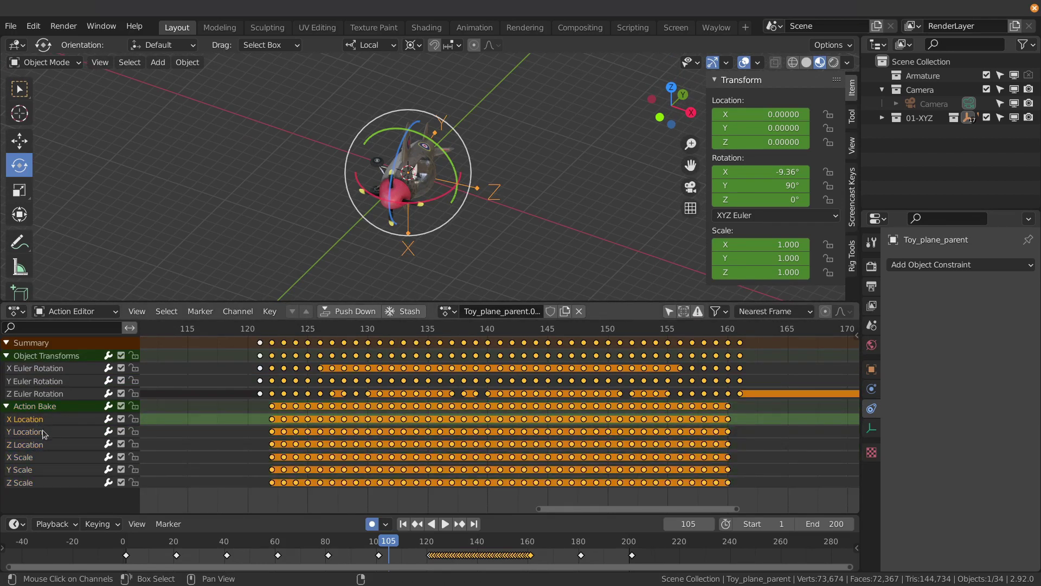
click(43, 431)
click(48, 444)
click(46, 458)
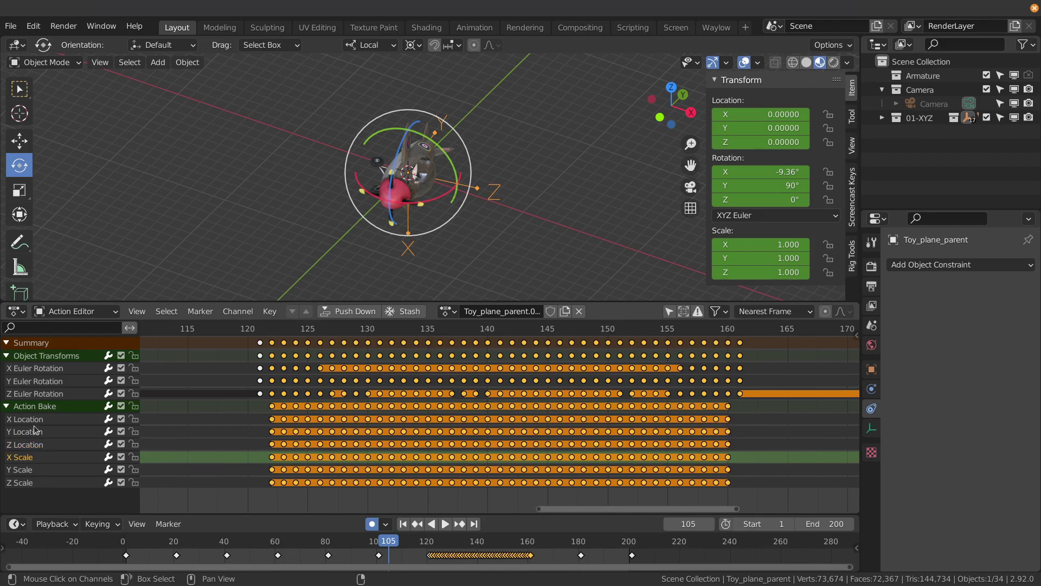
drag(33, 427, 43, 476)
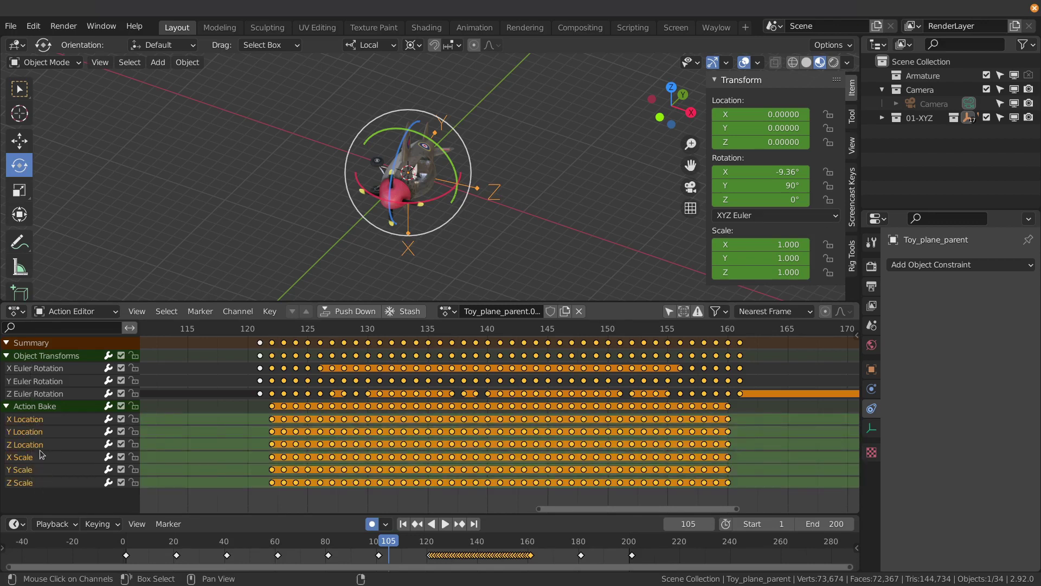
key(x)
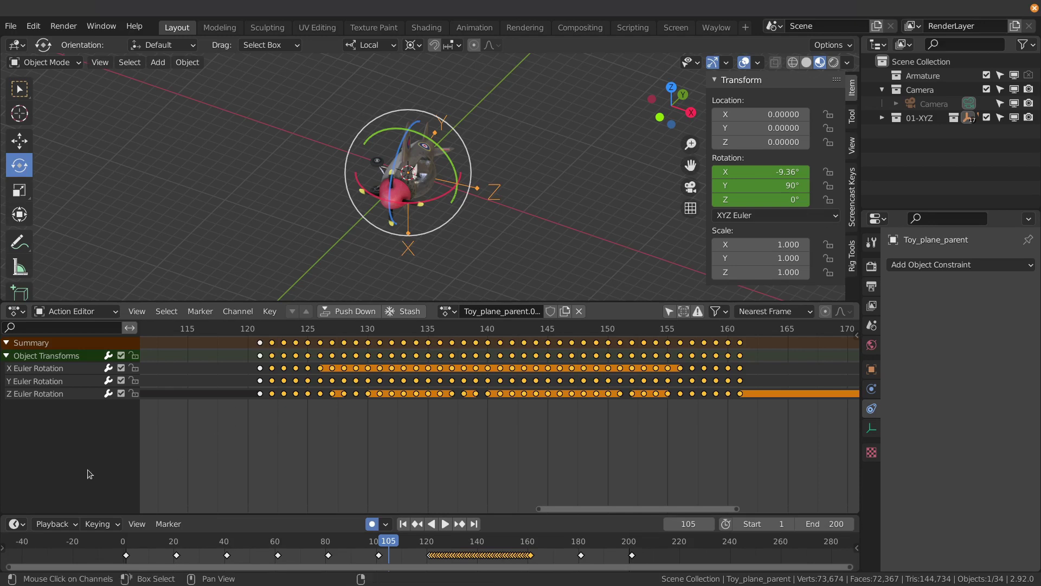
Step: Show the plane's rotation curves in the Graph Editor, framed around the baked keys, and go to frame 122
key(ctrl+Tab)
scroll(571, 417, up, 2)
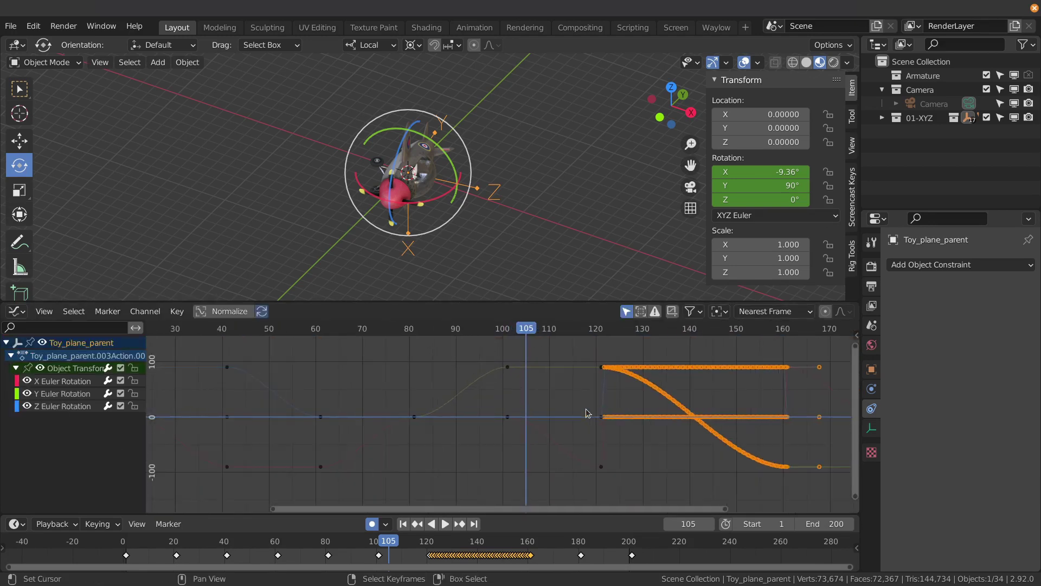
middle_drag(571, 416, 436, 455)
key(KP_Decimal)
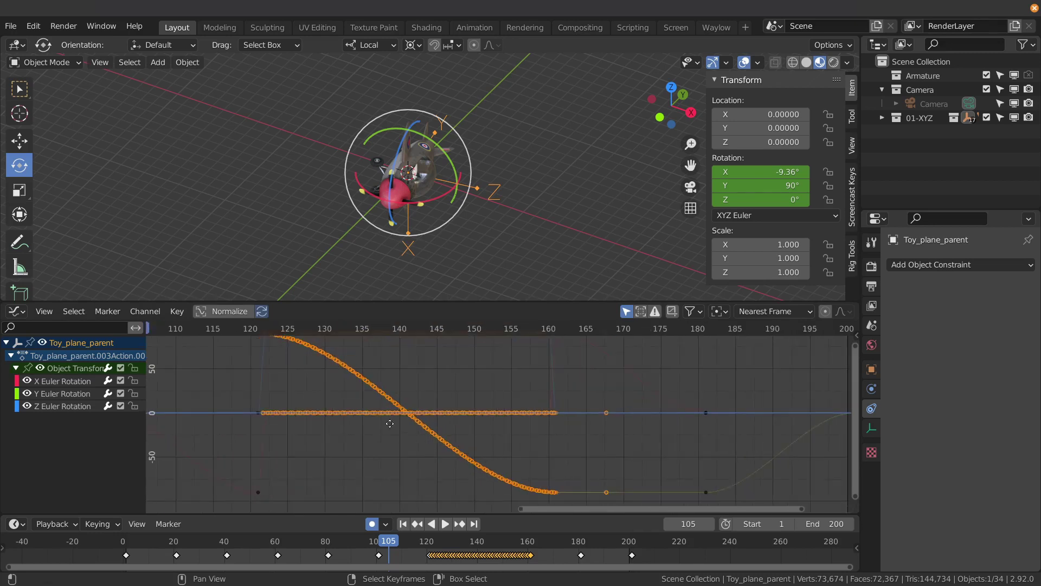
key(Up)
Step: Look at the Clean Curves option in the Bake Action settings without baking
key(F3)
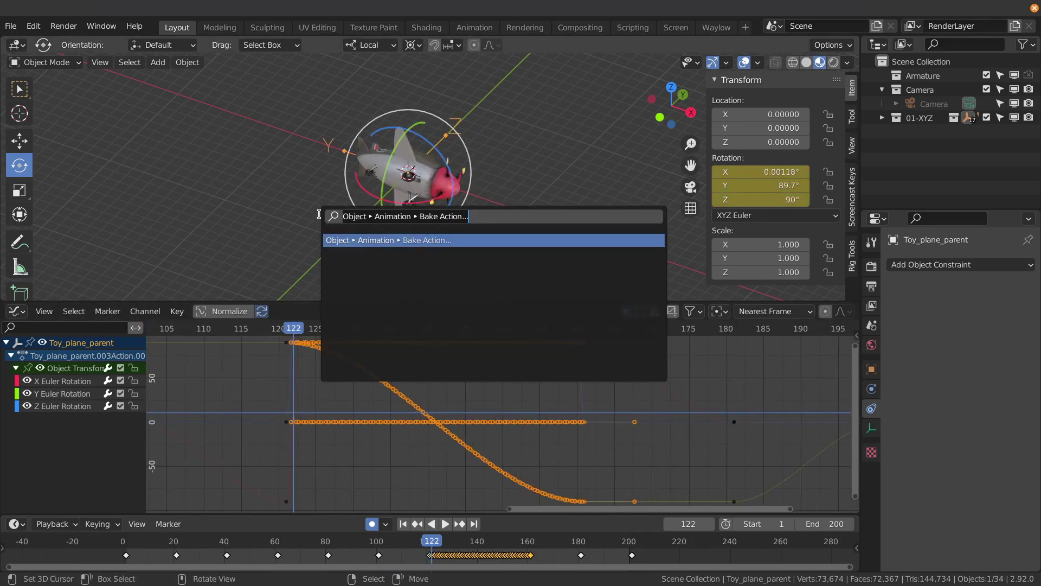
key(Return)
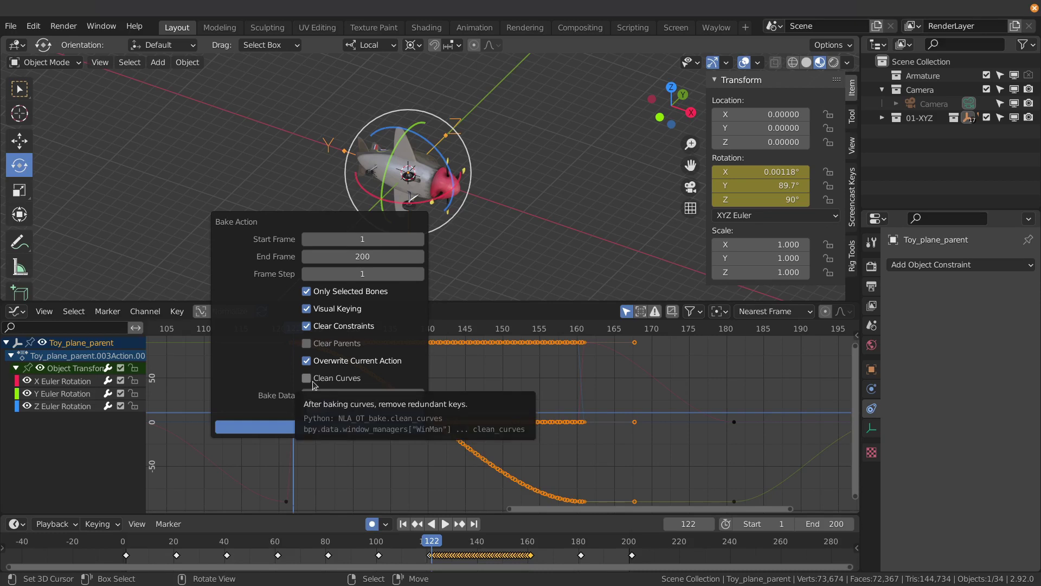
key(Escape)
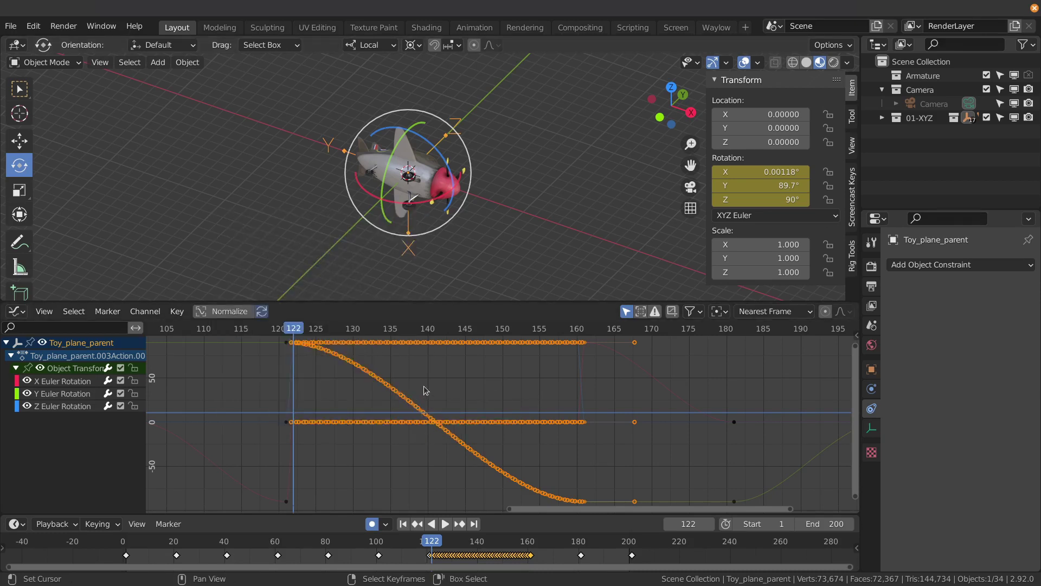
Step: Select only the X Euler Rotation key at frame 121, and play the motion across both ends of the baked range
middle_drag(301, 431, 442, 437)
click(395, 445)
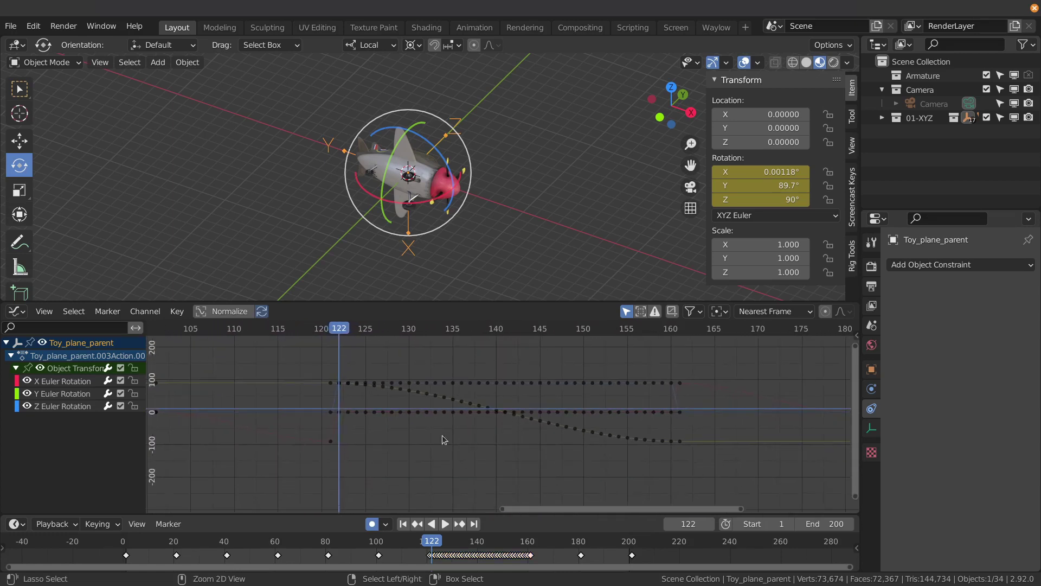
click(330, 442)
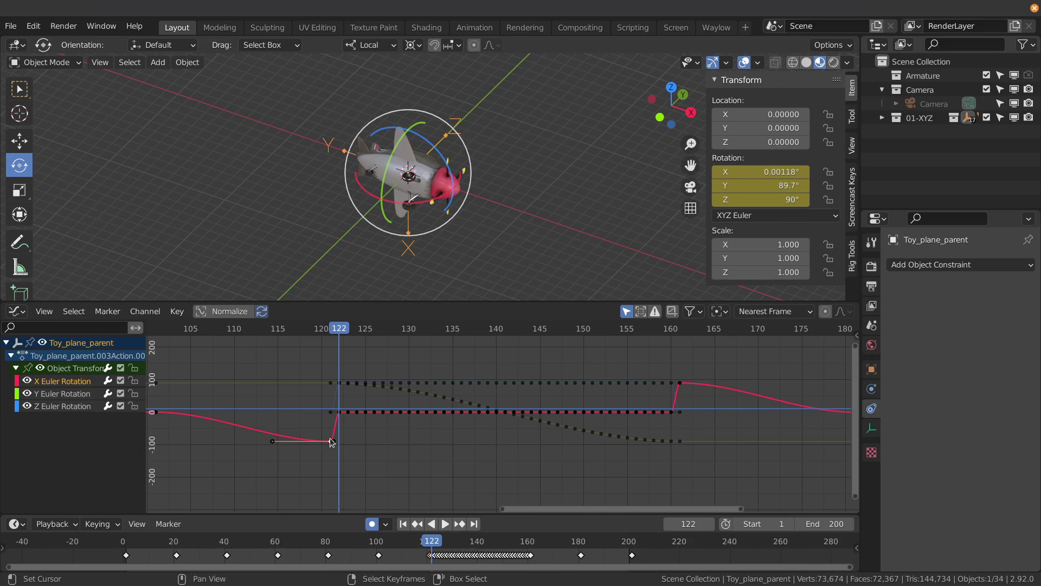
key(space)
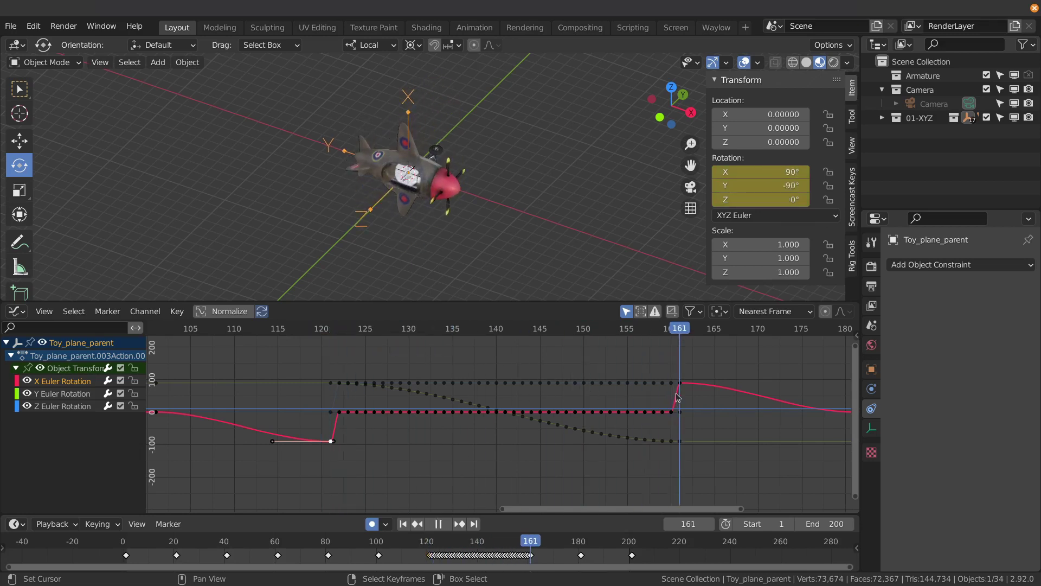
key(Escape)
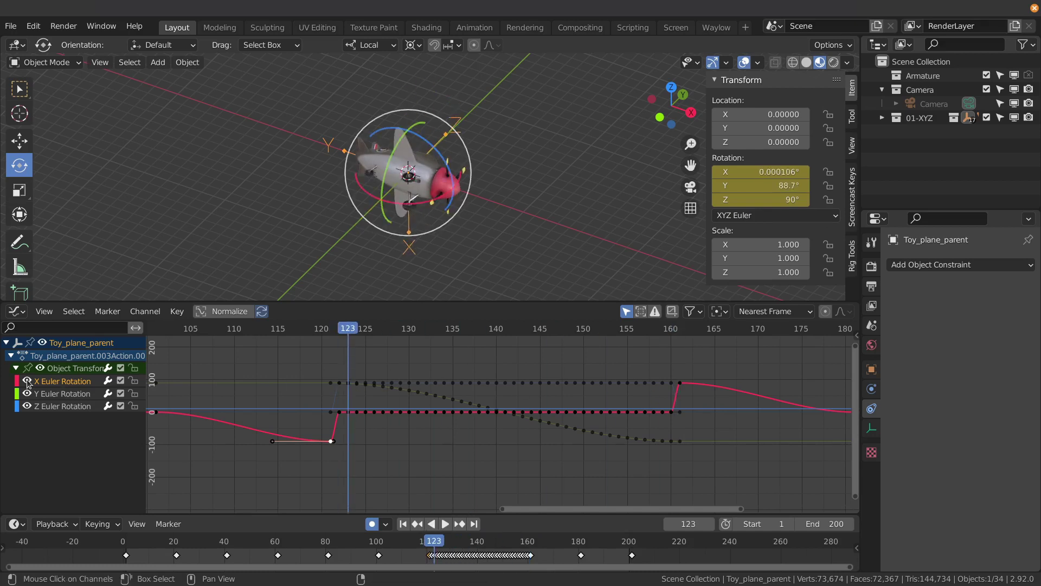
Step: Hide the Y Euler Rotation curve and delete the X and Z Euler Rotation keys between frames 122 and 160
click(28, 393)
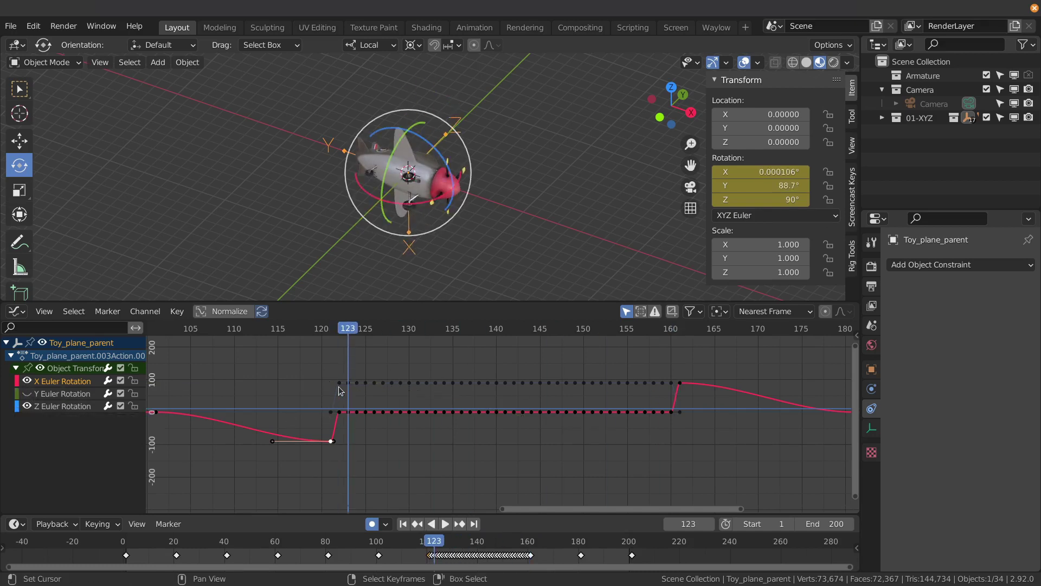
drag(335, 335, 348, 334)
key(s)
key(Escape)
click(358, 397)
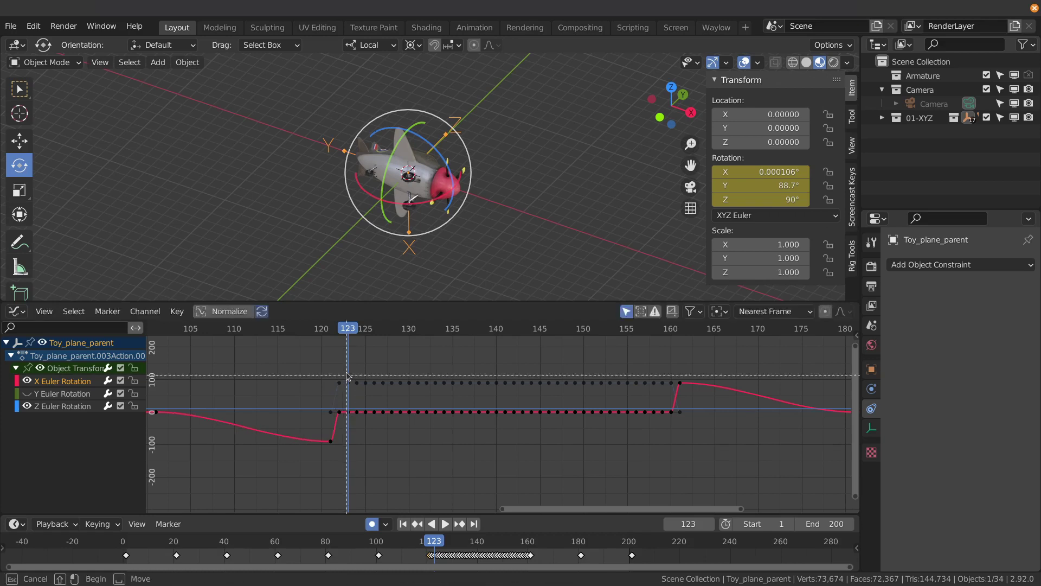
drag(346, 361, 672, 445)
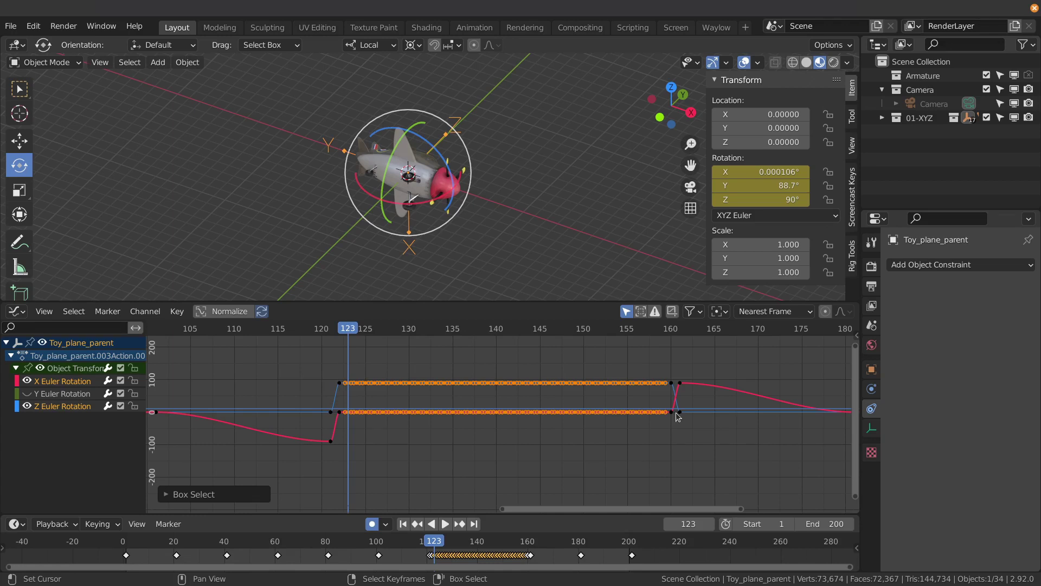
key(x)
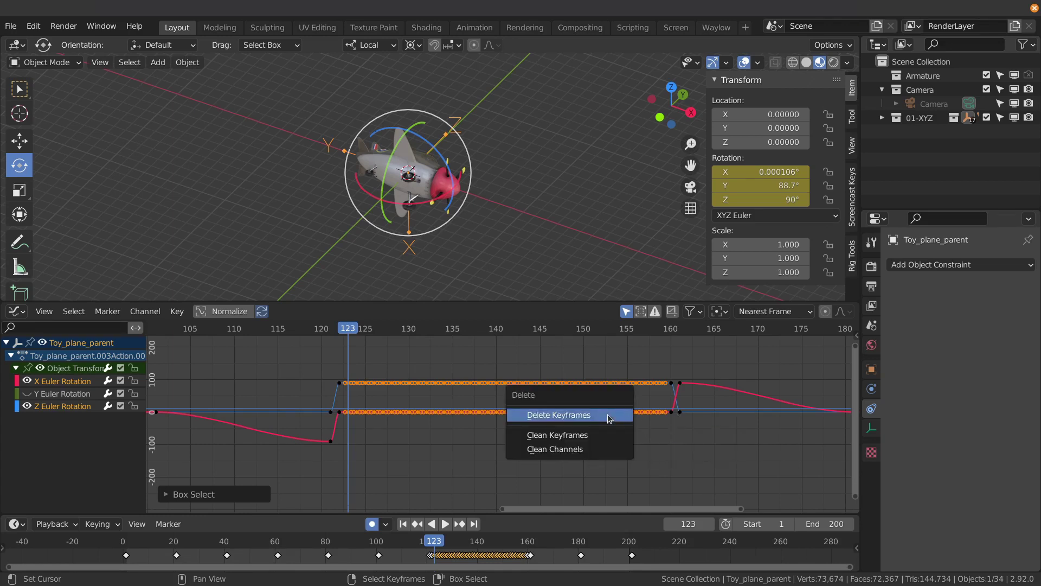
click(610, 416)
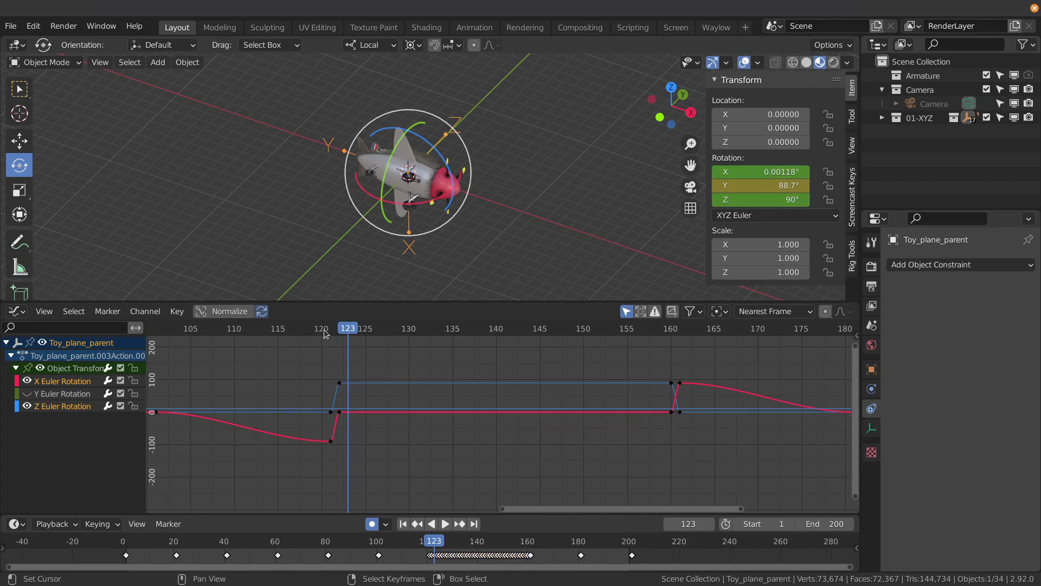
Step: Show only the Y Euler Rotation curve, framed around the baked keys, and play the motion through to frame 161
click(26, 381)
click(26, 406)
click(27, 393)
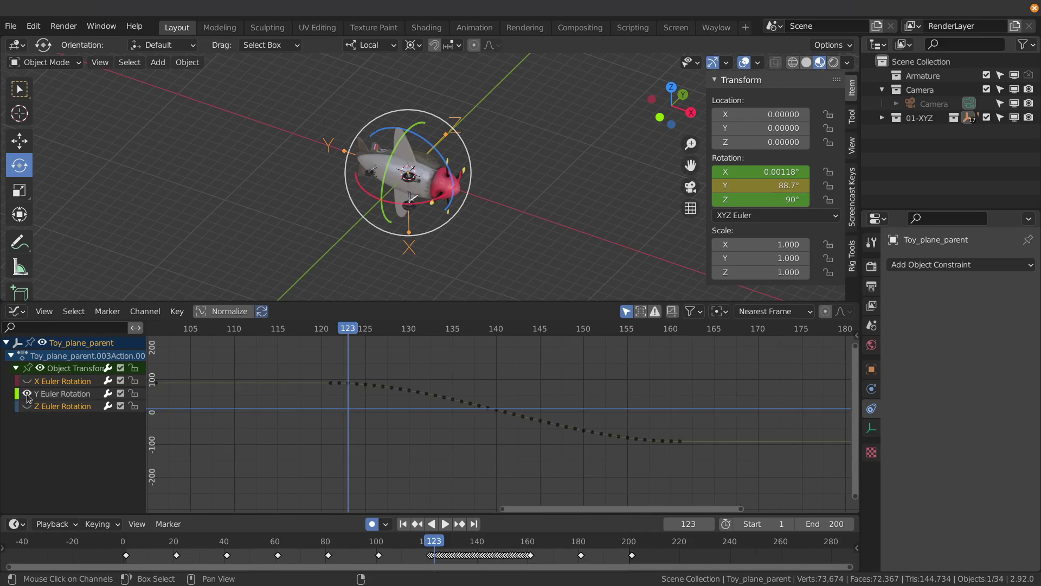
click(62, 393)
scroll(483, 449, down, 3)
ctrl+middle_drag(509, 444, 490, 426)
key(space)
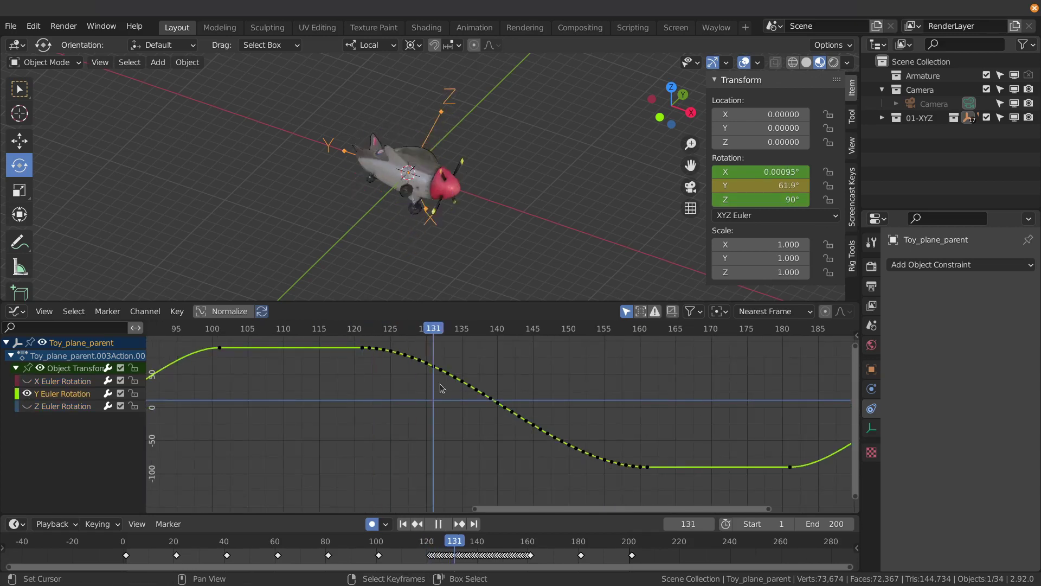
key(space)
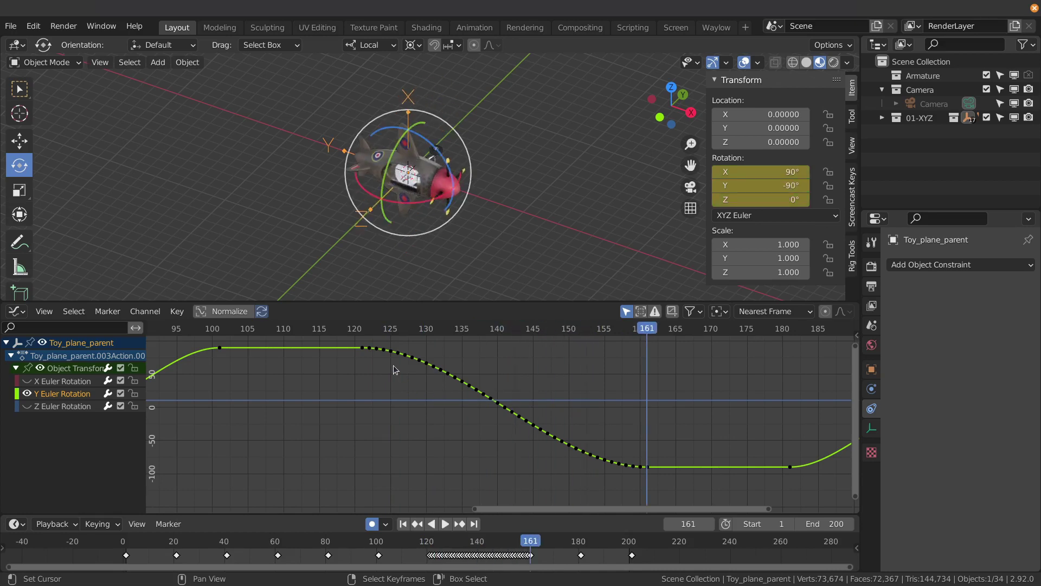
Step: Delete the baked Y Euler Rotation keys between frames 121 and 161
drag(367, 345, 643, 487)
key(x)
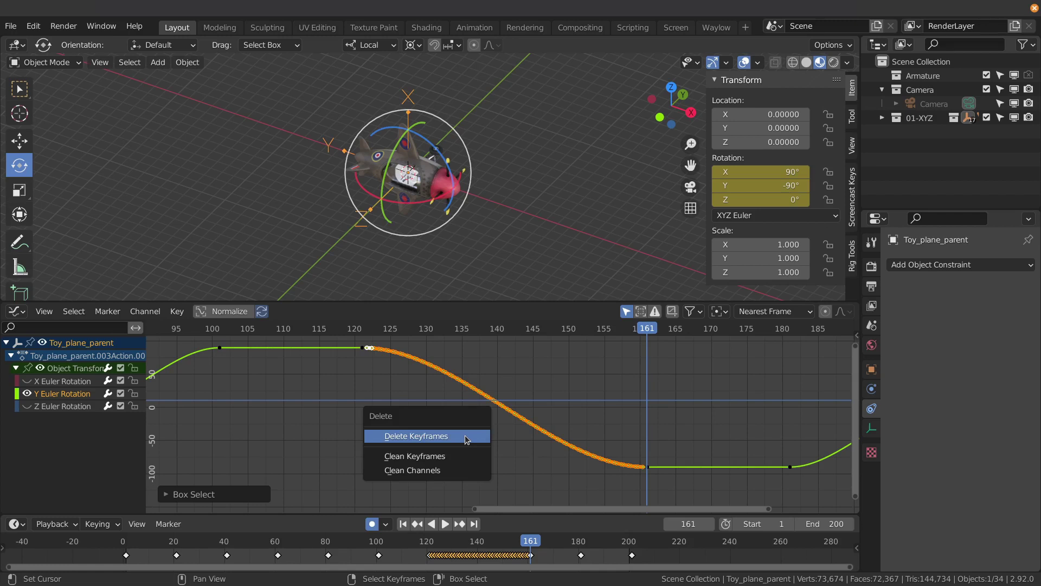
click(466, 436)
Step: Play the motion over the cleaned Y Euler Rotation curve, and go to frame 122
drag(353, 334, 361, 335)
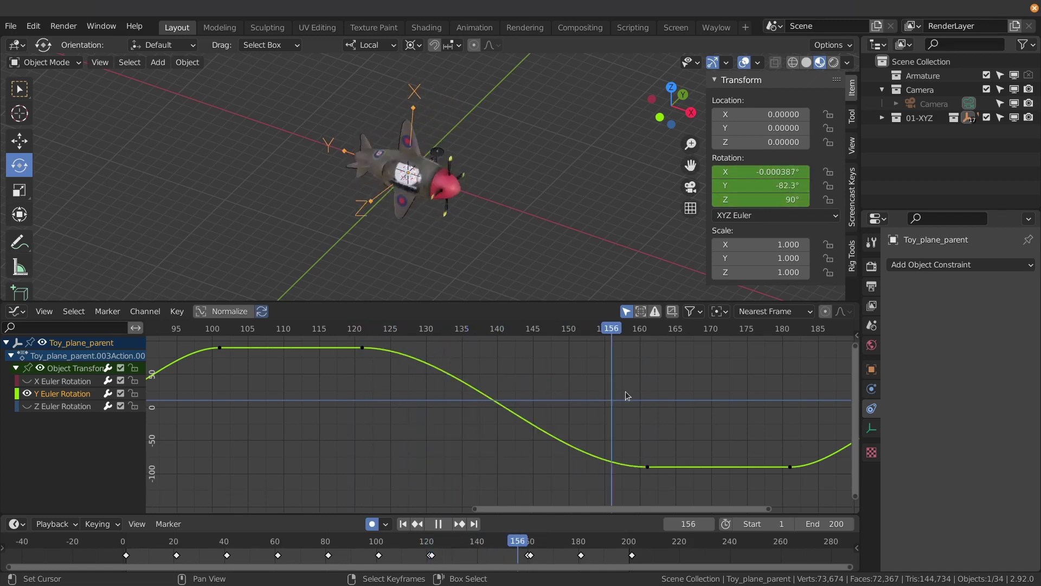
drag(416, 367, 314, 357)
key(space)
scroll(336, 548, up, 2)
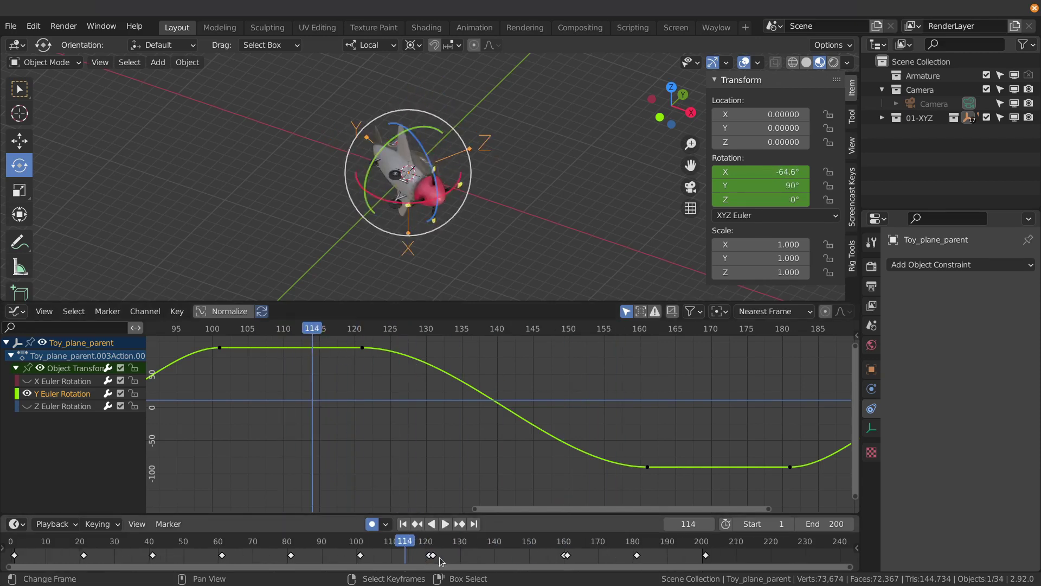
drag(336, 548, 433, 547)
key(Home)
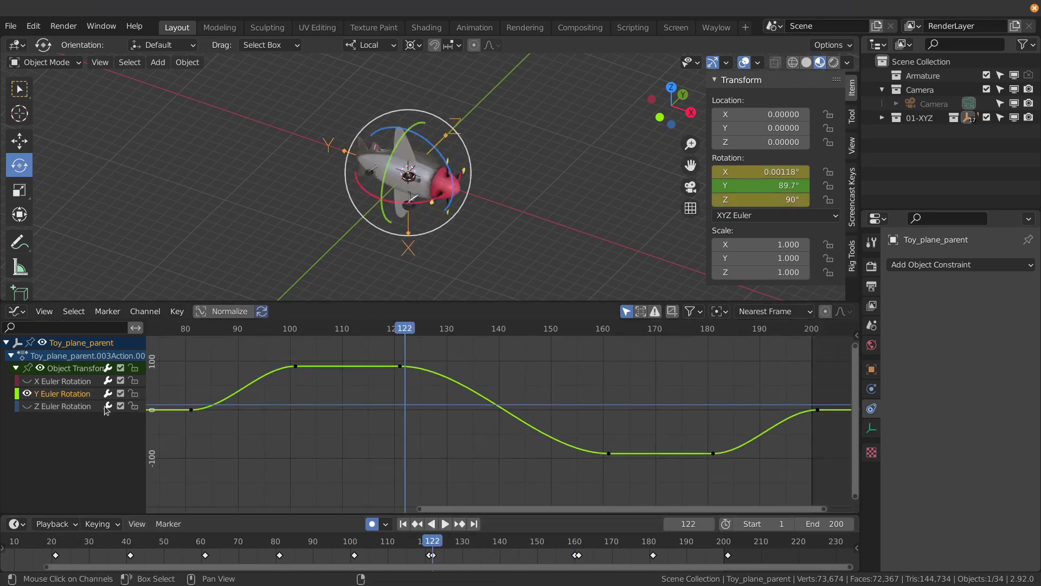
Step: Show the X and Z Euler Rotation curves again with X active, and scrub through the cleaned range
click(55, 382)
click(26, 381)
click(27, 405)
key(Home)
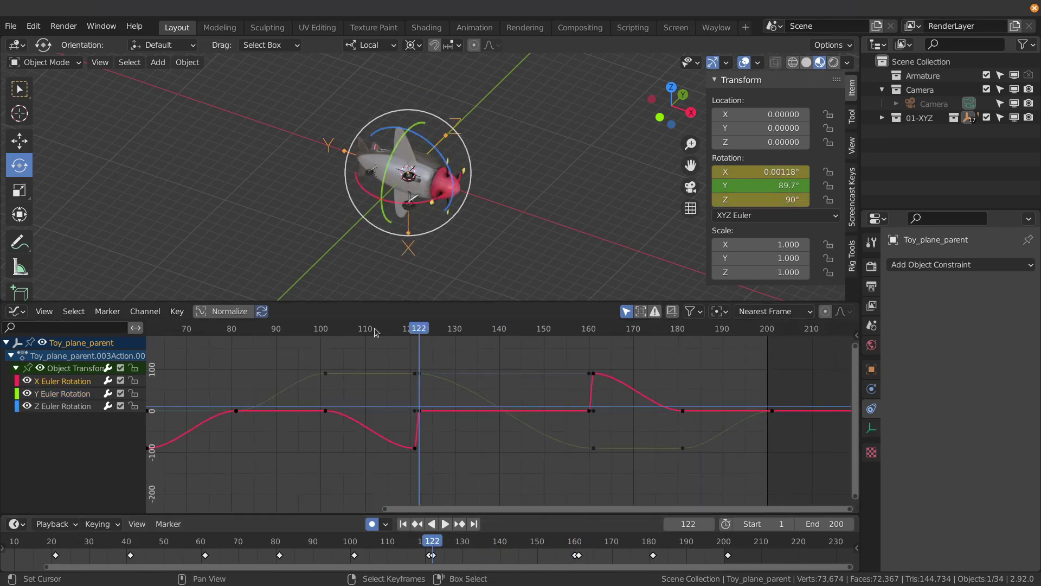
drag(374, 328, 526, 328)
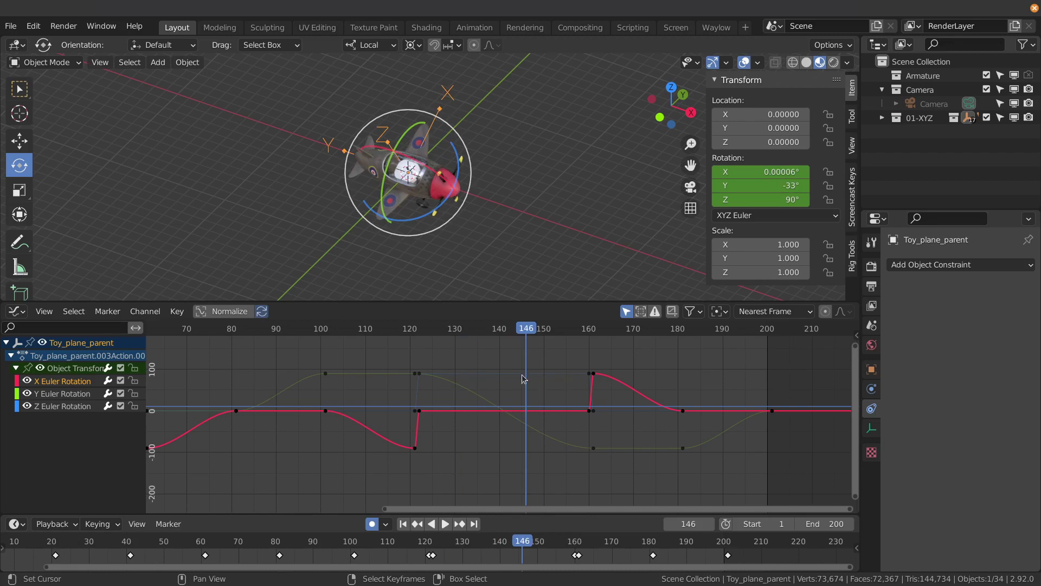
click(410, 334)
key(space)
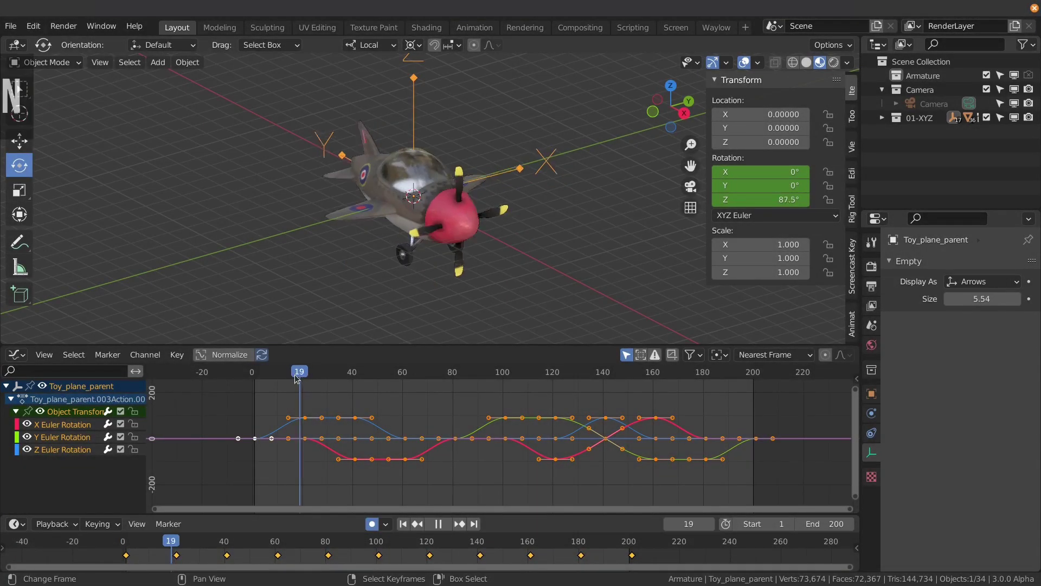
Step: At frame 1, switch the rotation mode of Toy_plane_parent to Quaternion (WXYZ) and keyframe the rotation
key(Escape)
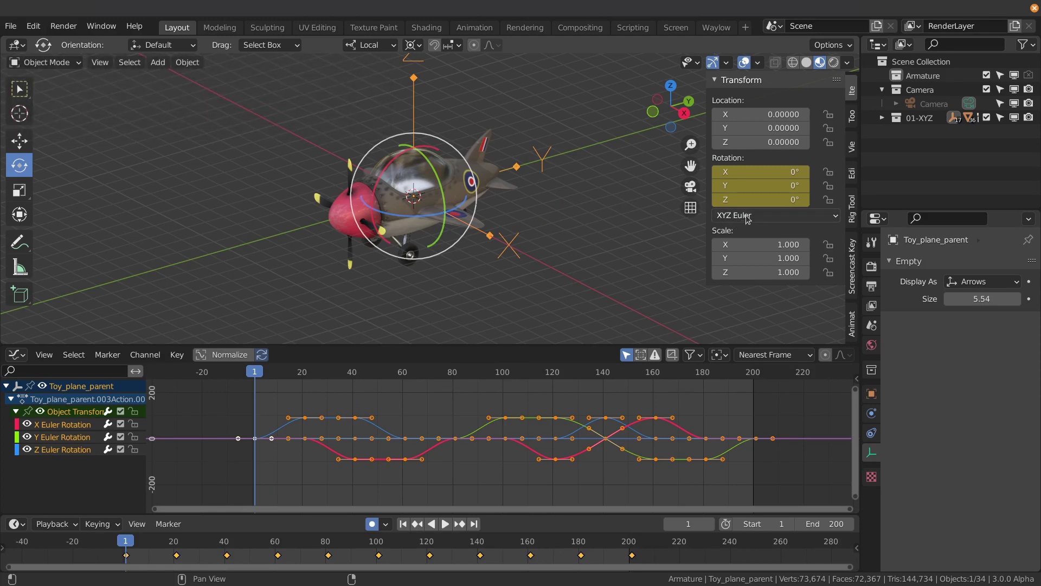
click(748, 216)
key(Escape)
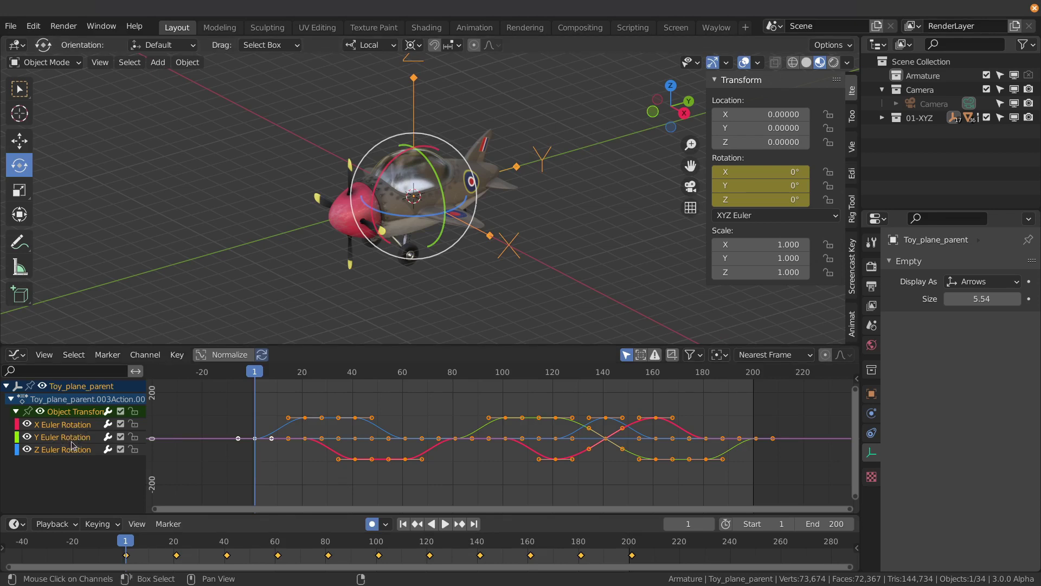
click(738, 218)
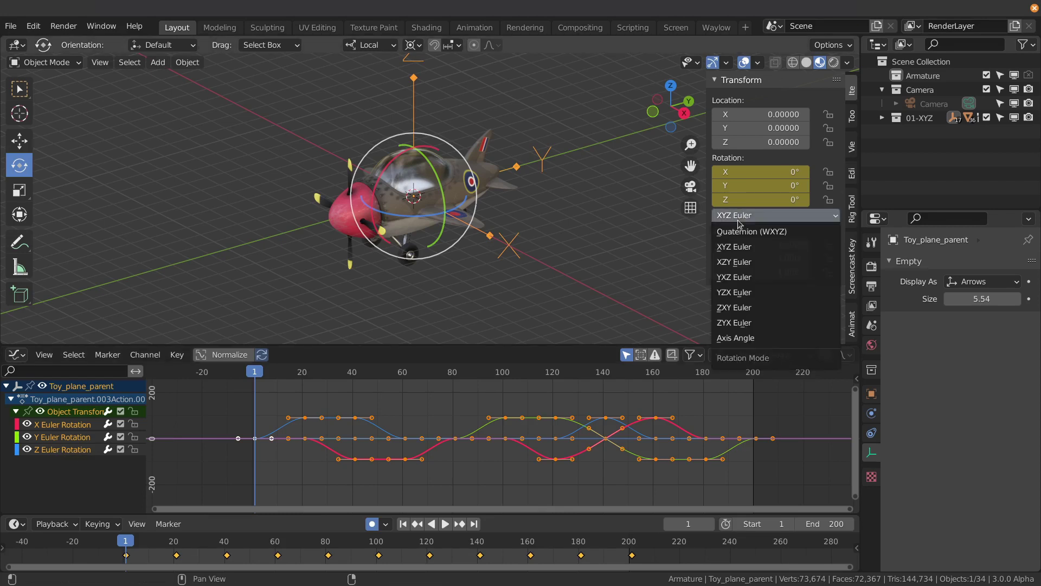
click(752, 231)
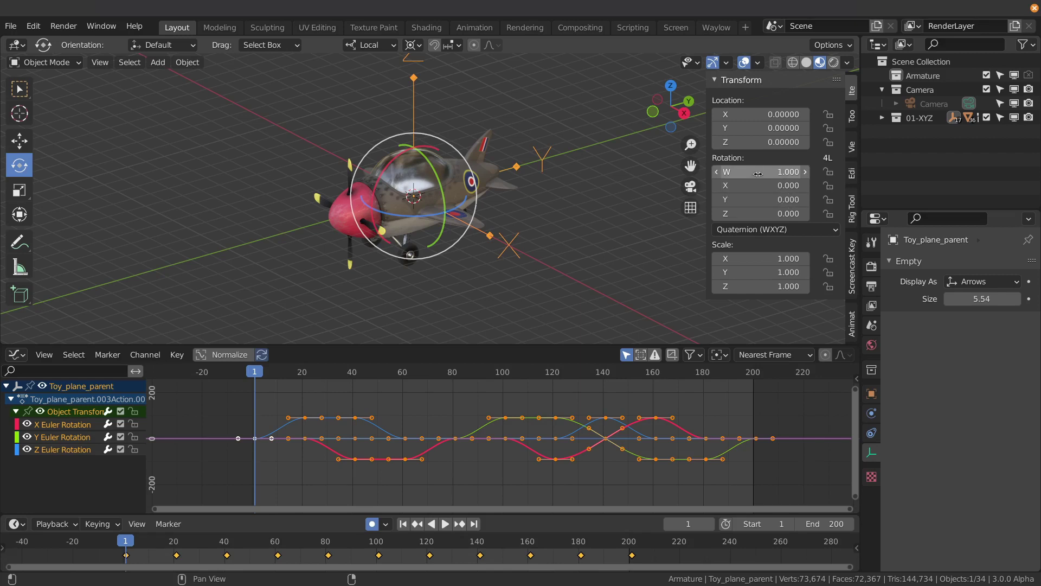
key(i)
Step: Examine the quaternion and Euler rotation channels one by one, and play the animation in quaternion mode
scroll(81, 453, down, 1)
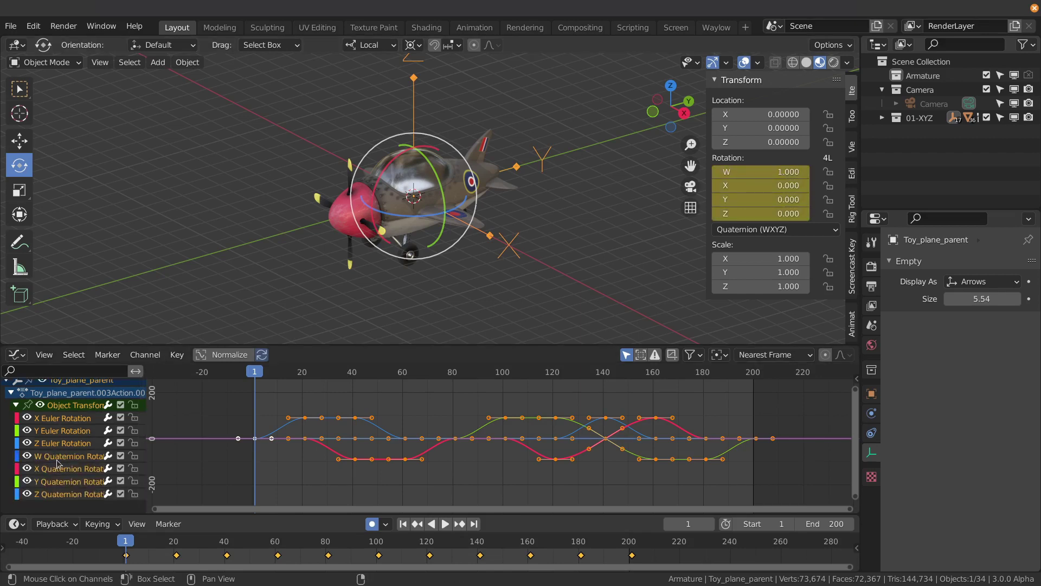
click(61, 453)
click(63, 466)
click(63, 478)
click(63, 493)
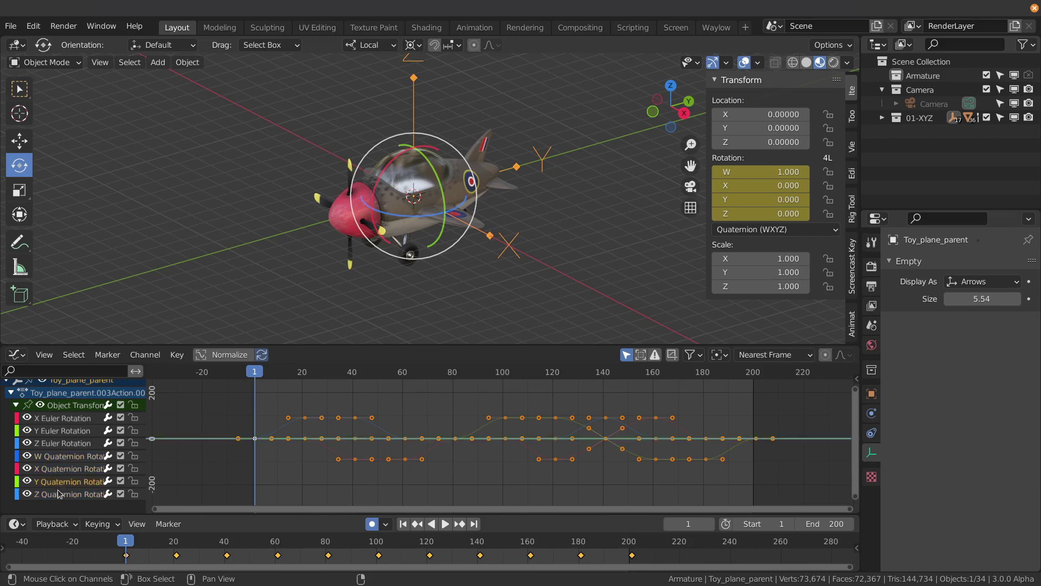
click(76, 443)
click(79, 430)
click(76, 418)
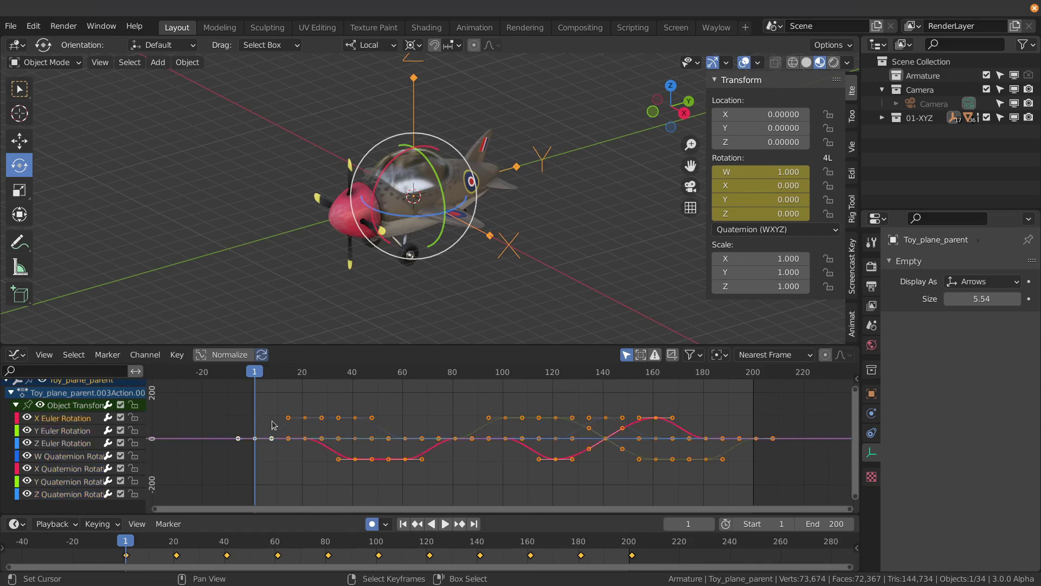
key(space)
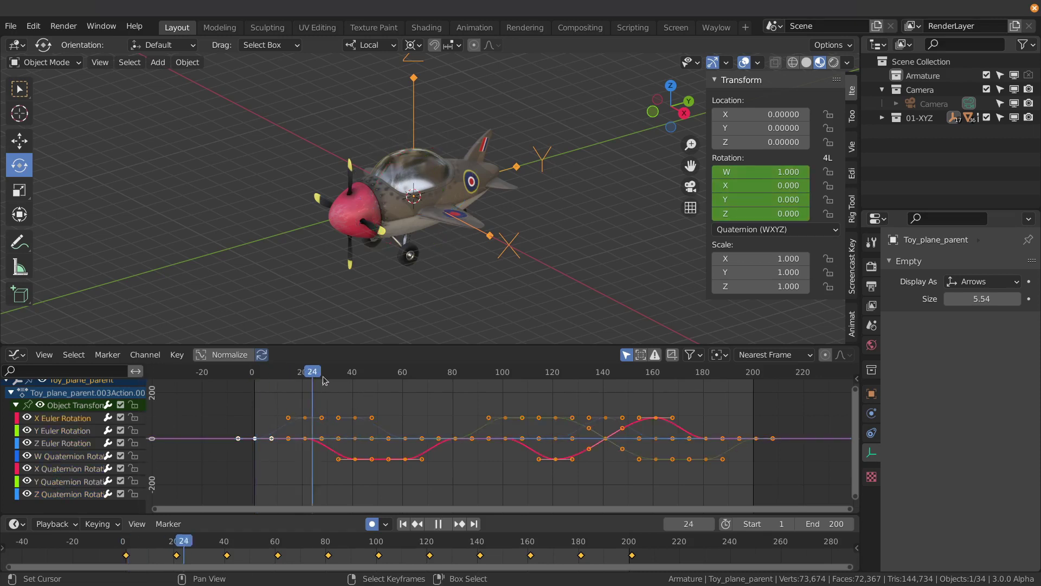
key(space)
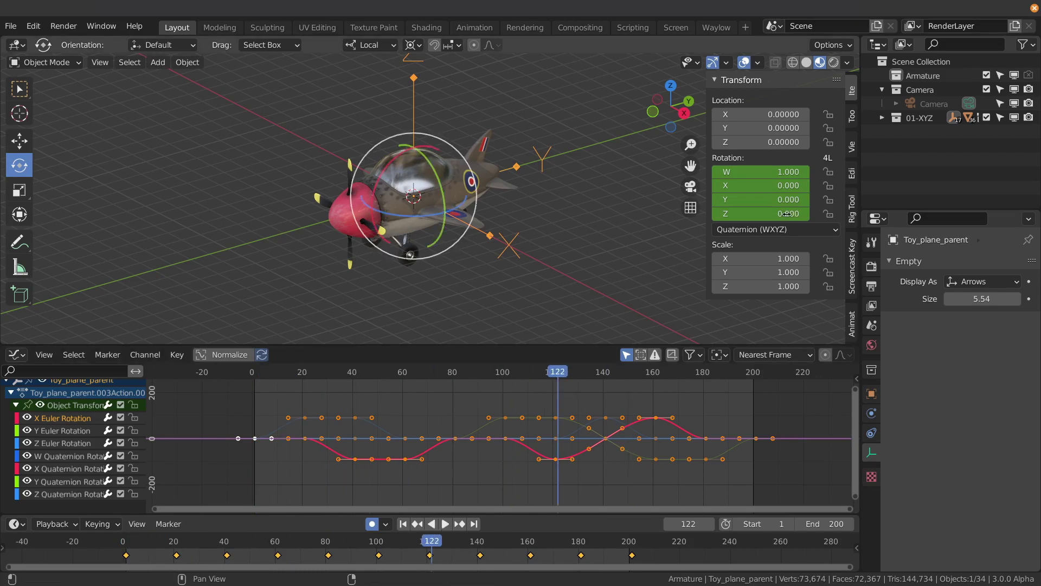
Step: Set the rotation mode back to XYZ Euler, and play the animation before returning to frame 1
click(748, 230)
click(748, 260)
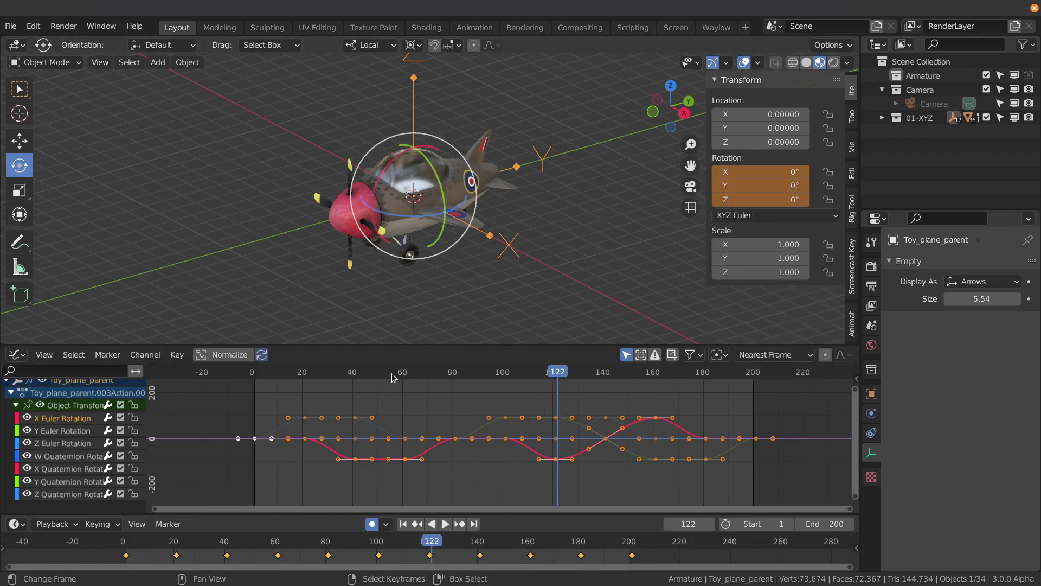
key(space)
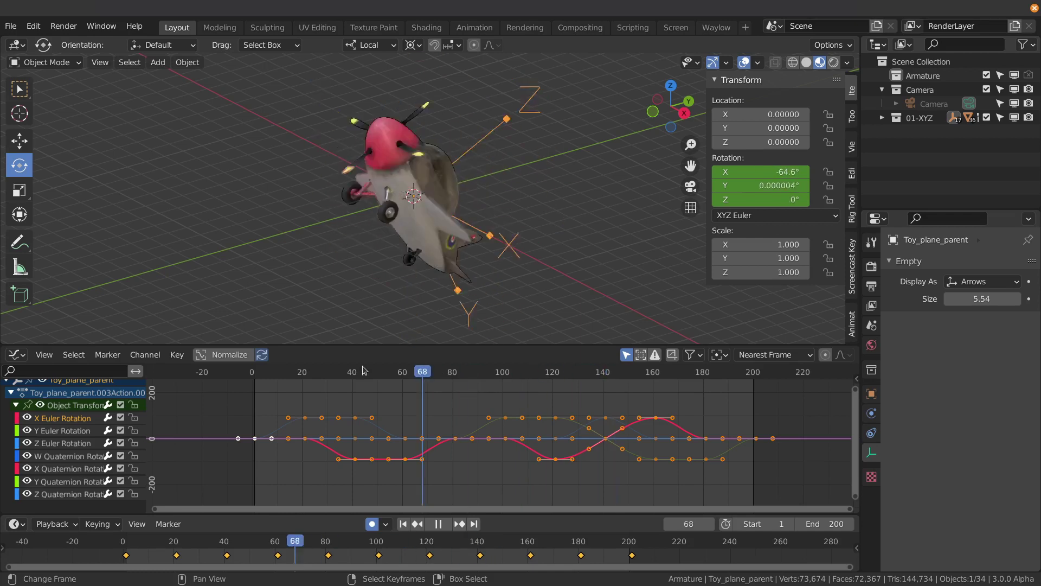
drag(363, 370, 254, 374)
key(space)
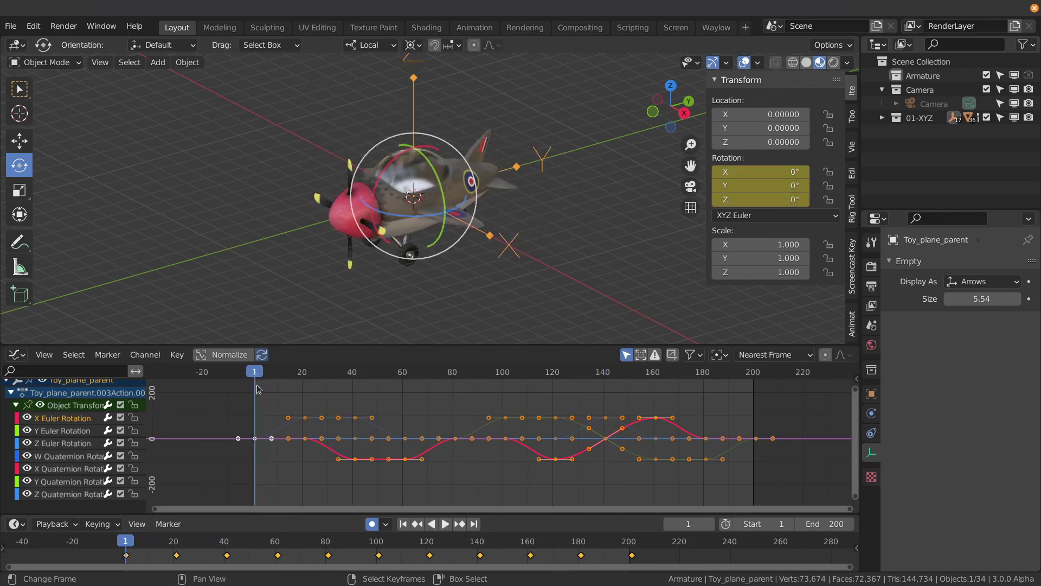
Step: Go to frame 21, switch the rotation mode to Quaternion (WXYZ), and keyframe the rotation there
click(72, 457)
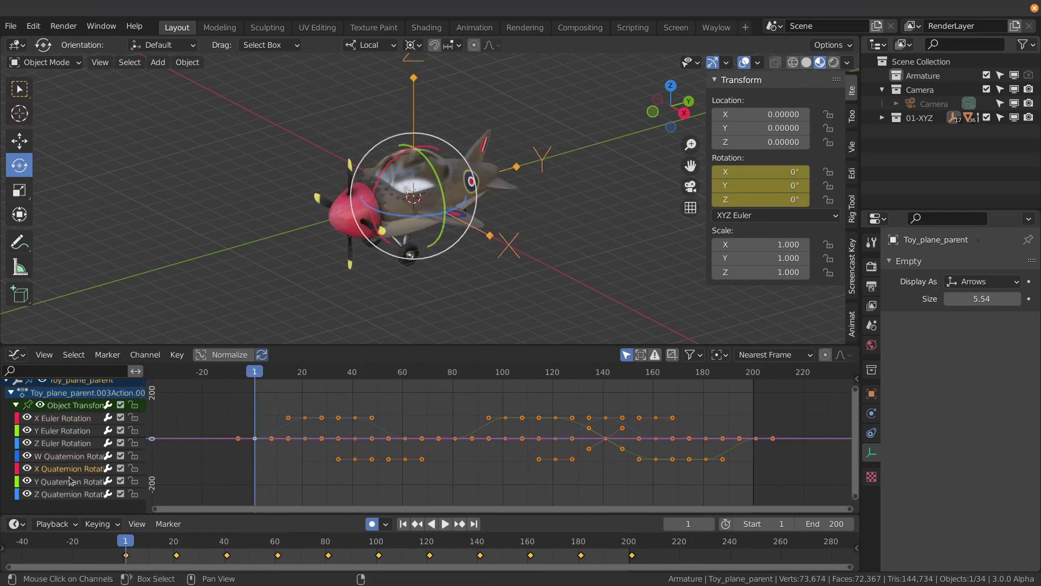
click(70, 493)
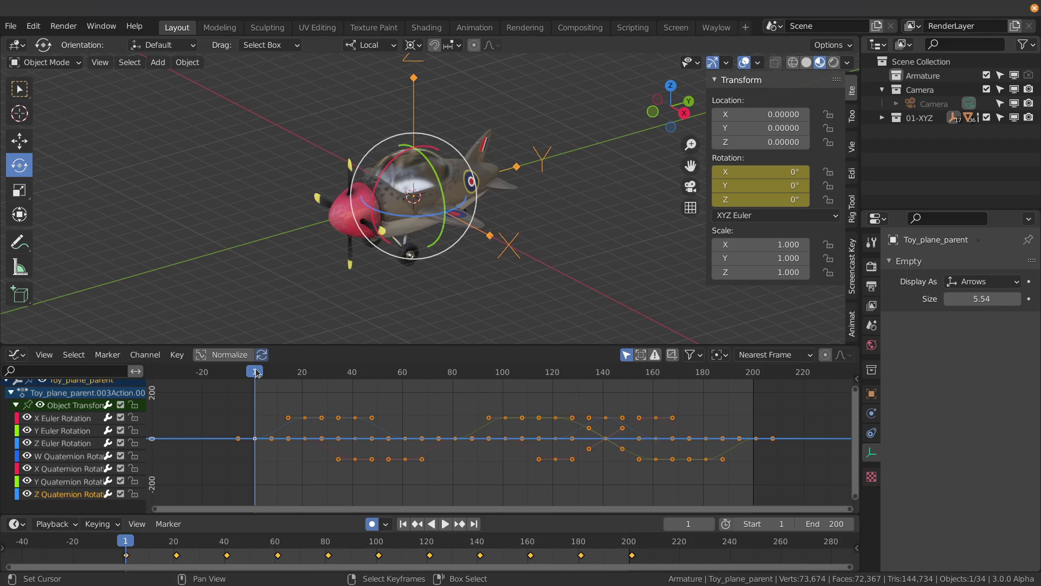
mouse_move(256, 382)
mouse_down()
mouse_move(297, 382)
mouse_move(255, 382)
mouse_up()
key(space)
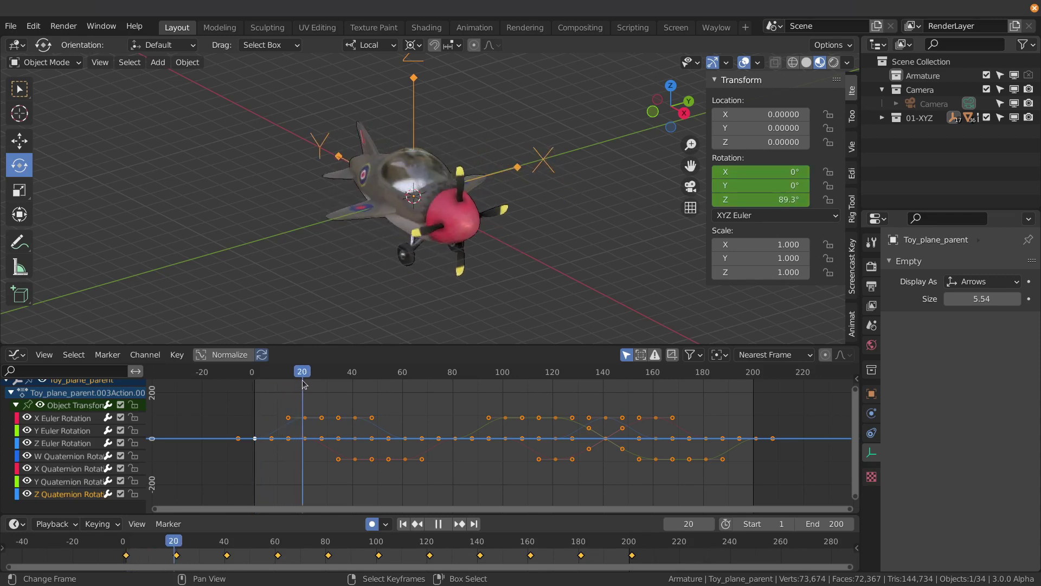
key(space)
click(760, 216)
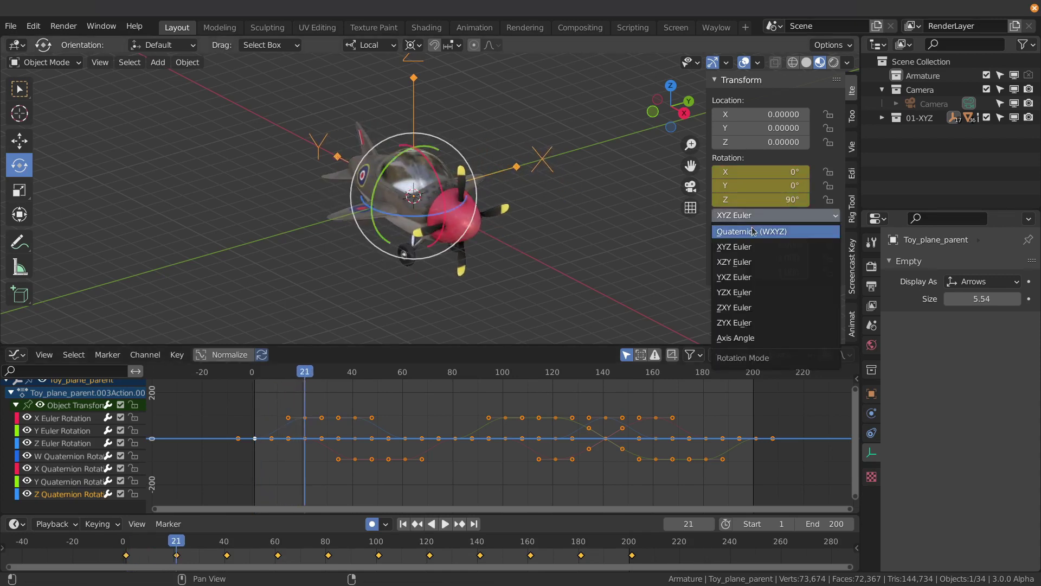
click(753, 233)
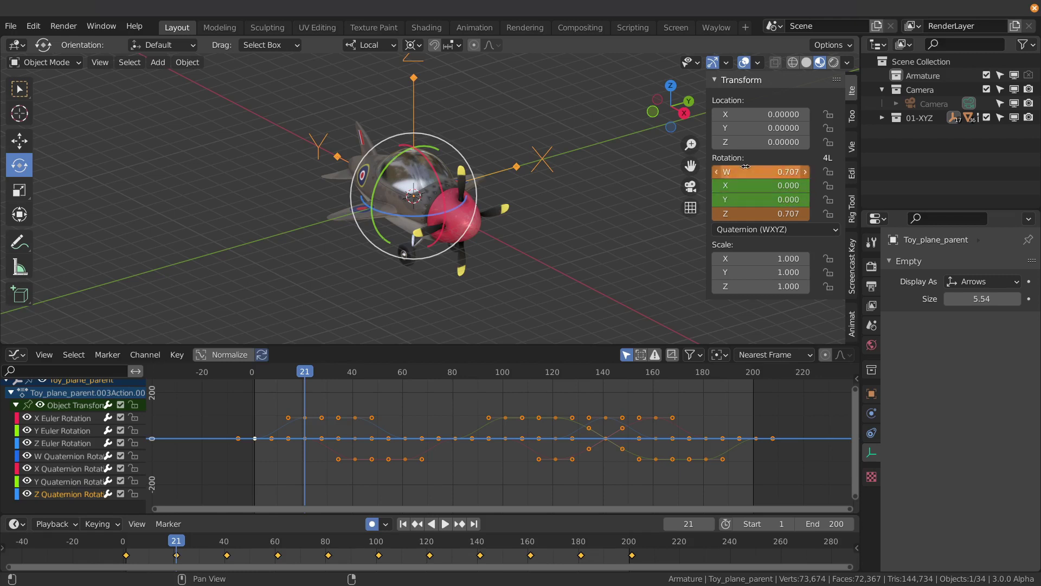
key(i)
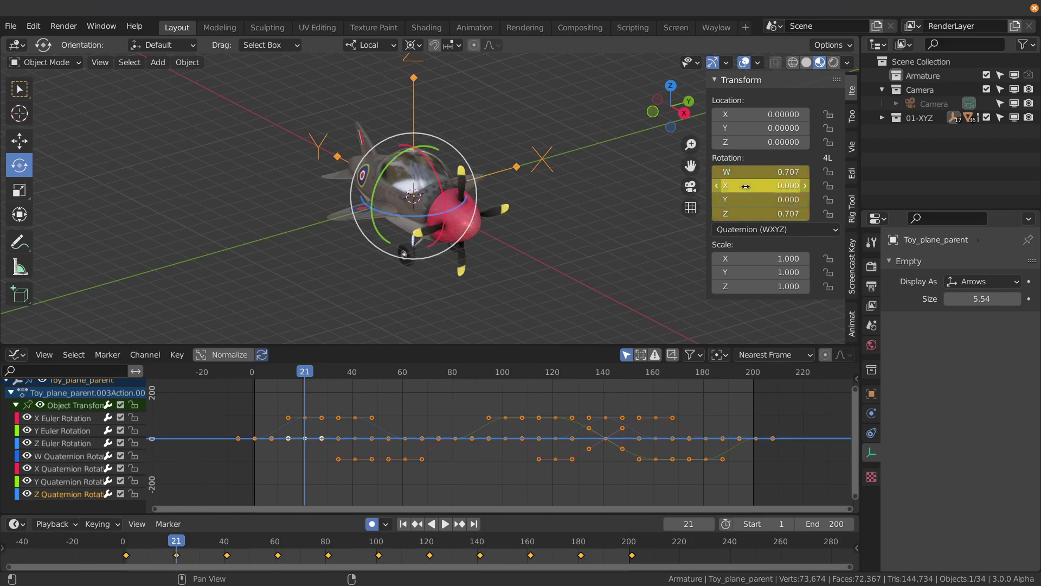
Step: Restore XYZ Euler mode, go to frame 41, switch Toy_plane_parent to Quaternion (WXYZ), and keyframe the rotation
mouse_move(312, 377)
mouse_down()
mouse_move(266, 378)
mouse_move(305, 388)
mouse_up()
click(758, 230)
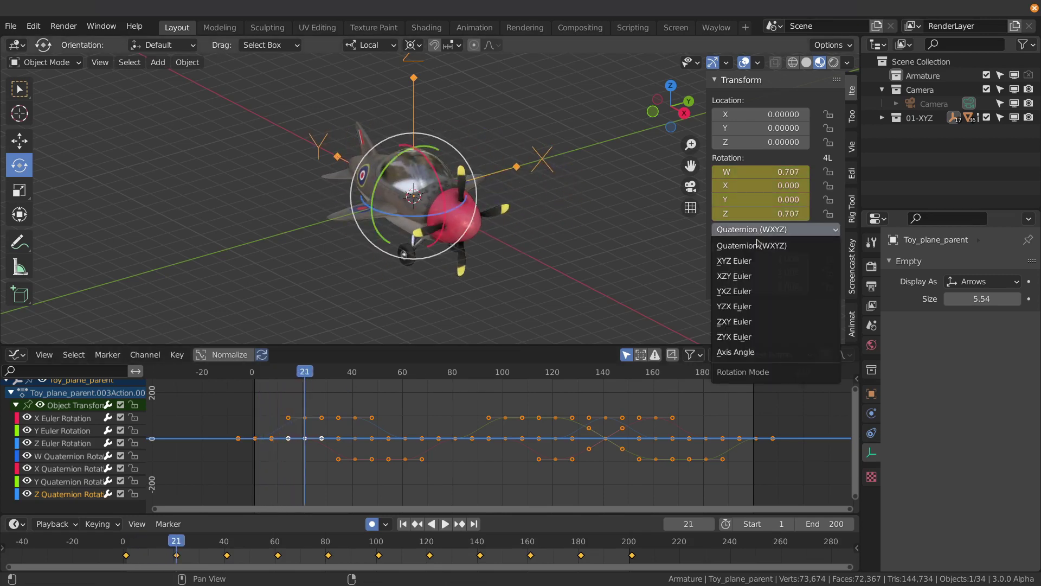
click(735, 261)
key(space)
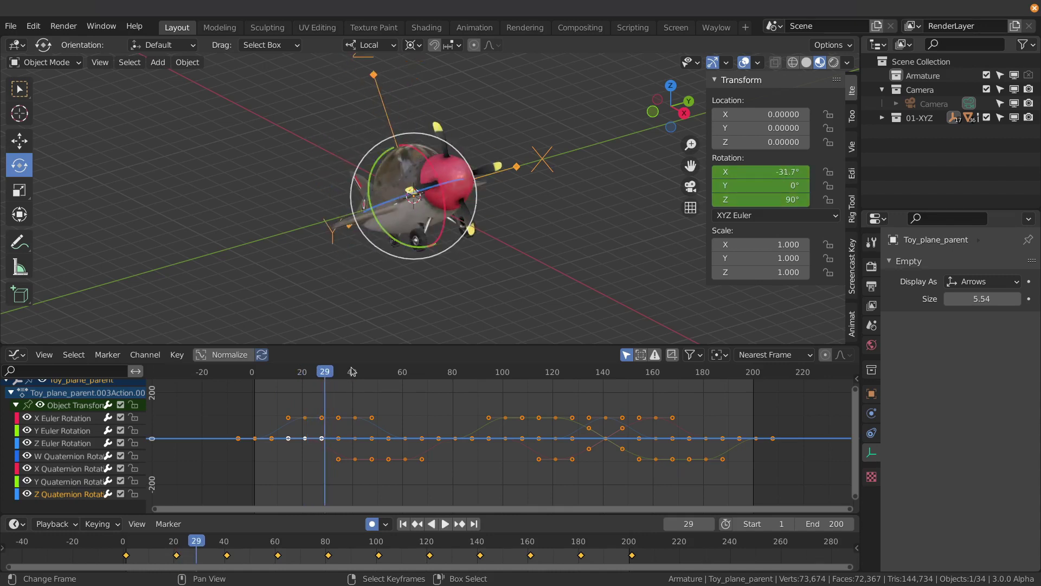
key(space)
click(770, 216)
click(771, 230)
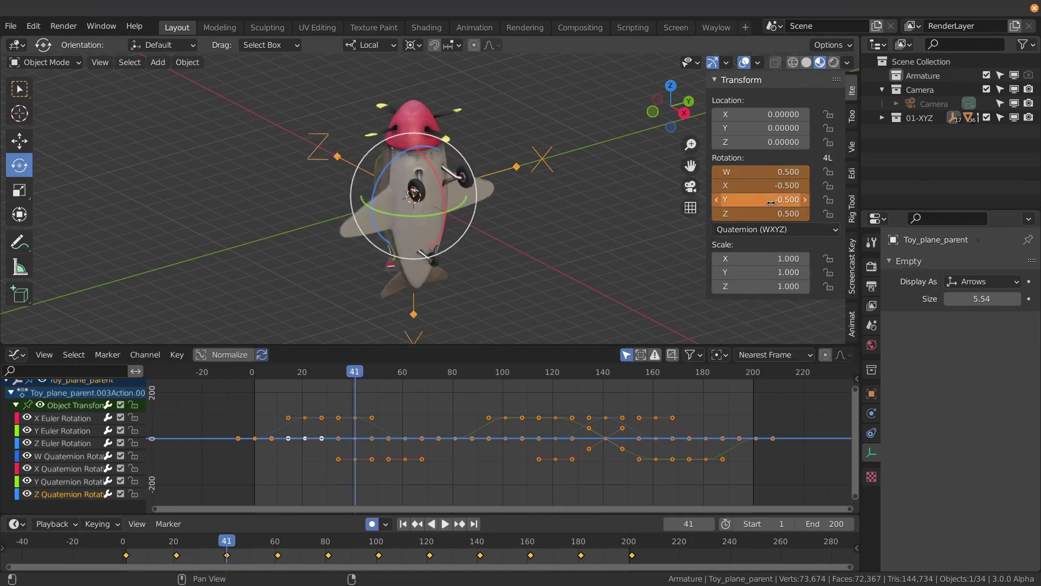
key(i)
Step: Go to frame 61, keyframe the rotation in Quaternion (WXYZ) mode, and set the rotation mode back to XYZ Euler
ctrl+scroll(770, 230, down, 1)
key(Up)
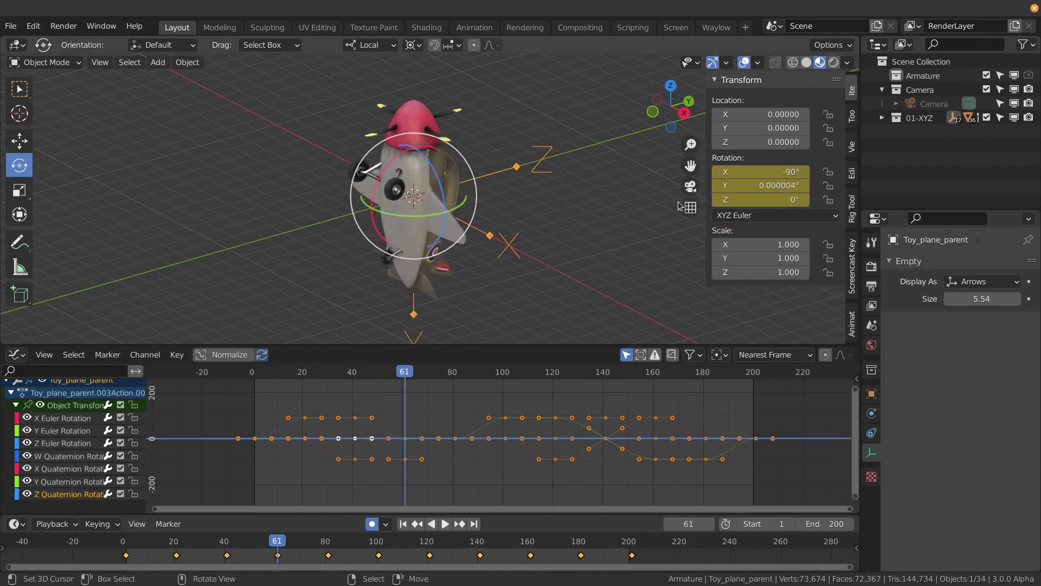
click(760, 215)
click(759, 230)
key(i)
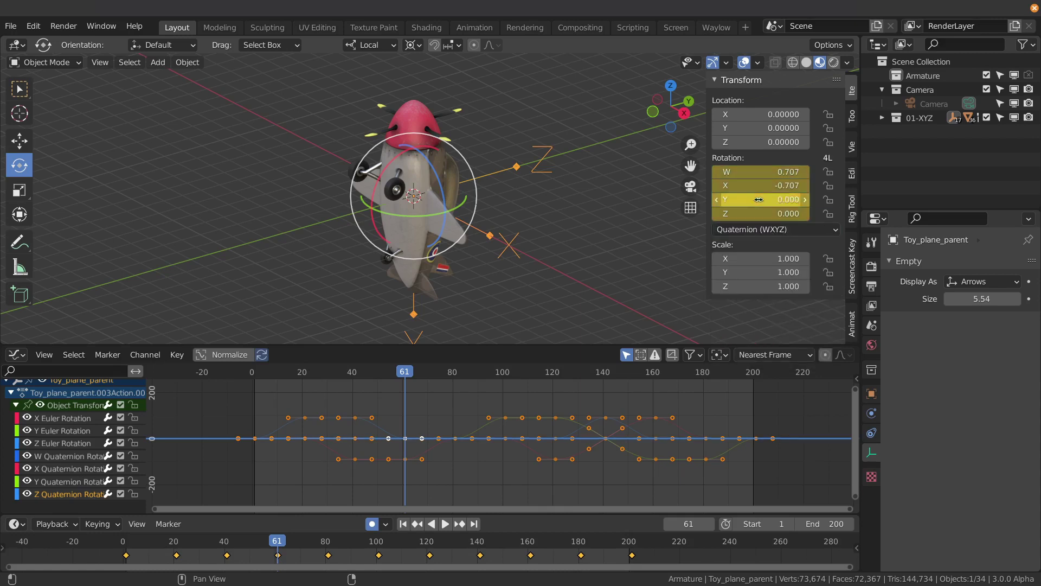
click(763, 231)
click(762, 247)
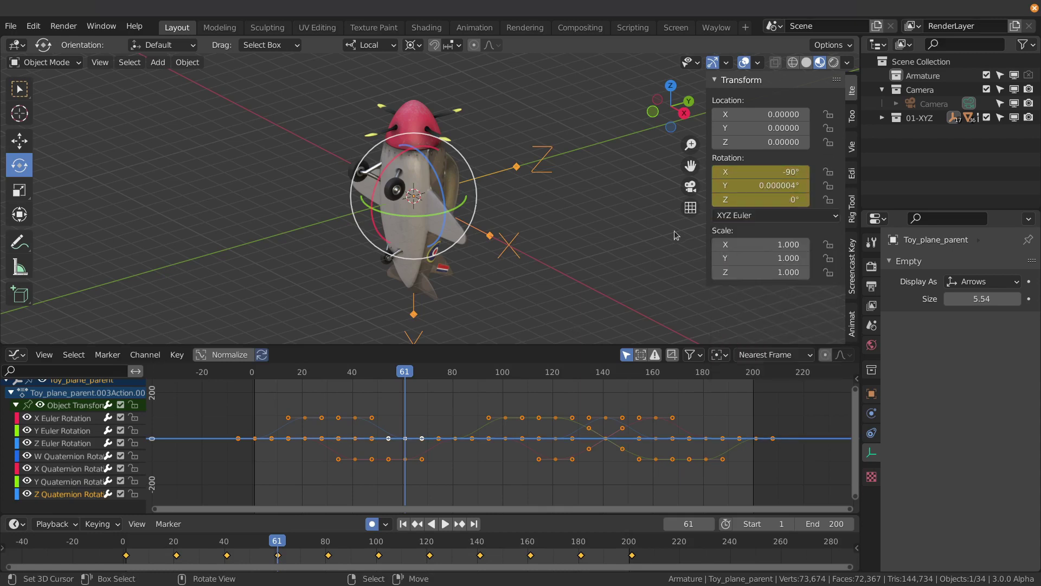
Step: Keyframe the rotation in Quaternion (WXYZ) mode at frames 81, 101 and 121, restoring XYZ Euler after each key
key(Up)
click(760, 229)
click(759, 246)
click(752, 260)
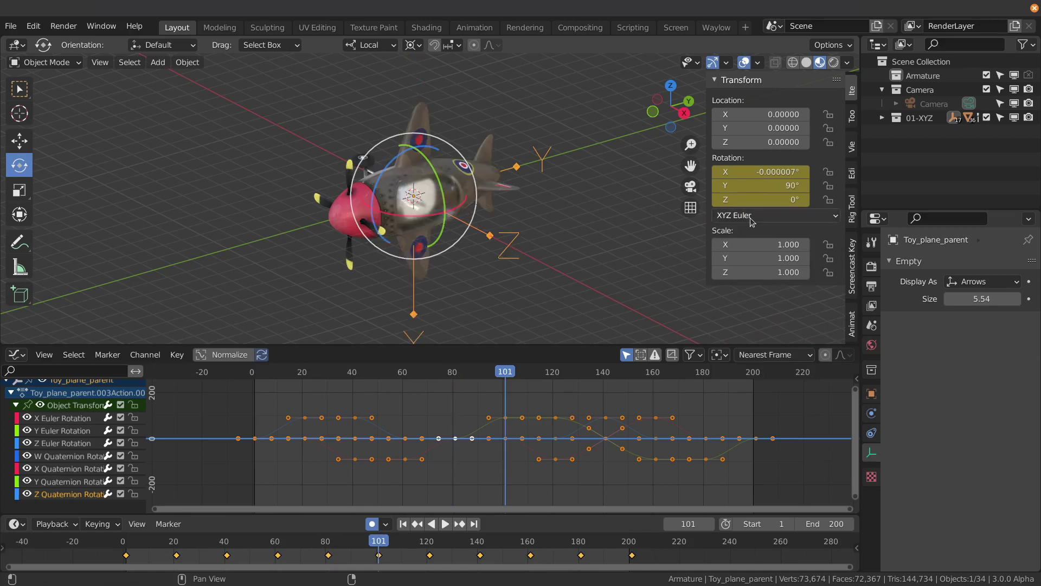
click(757, 229)
click(753, 259)
click(758, 230)
click(752, 260)
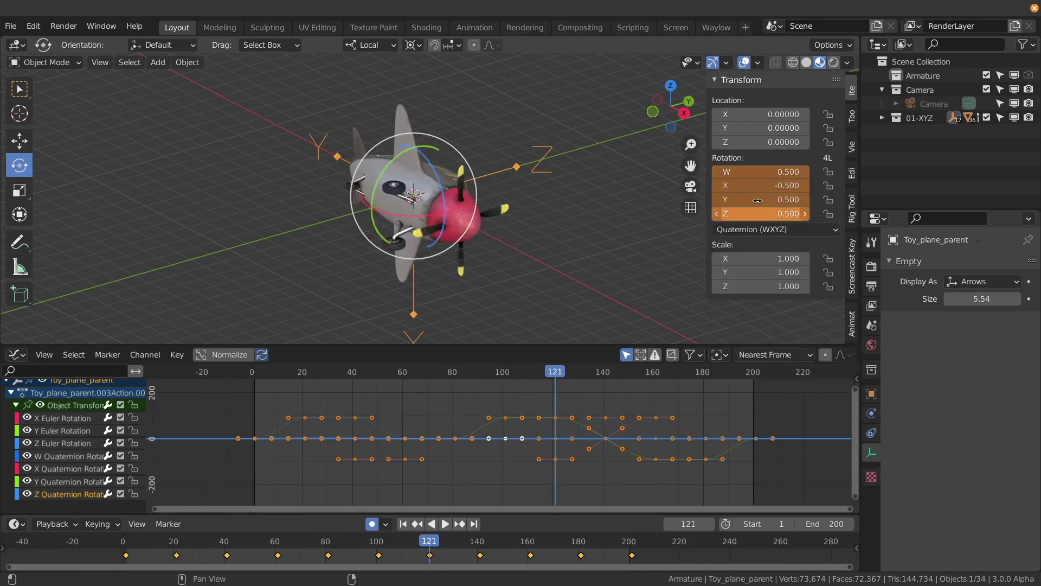
click(758, 229)
click(752, 260)
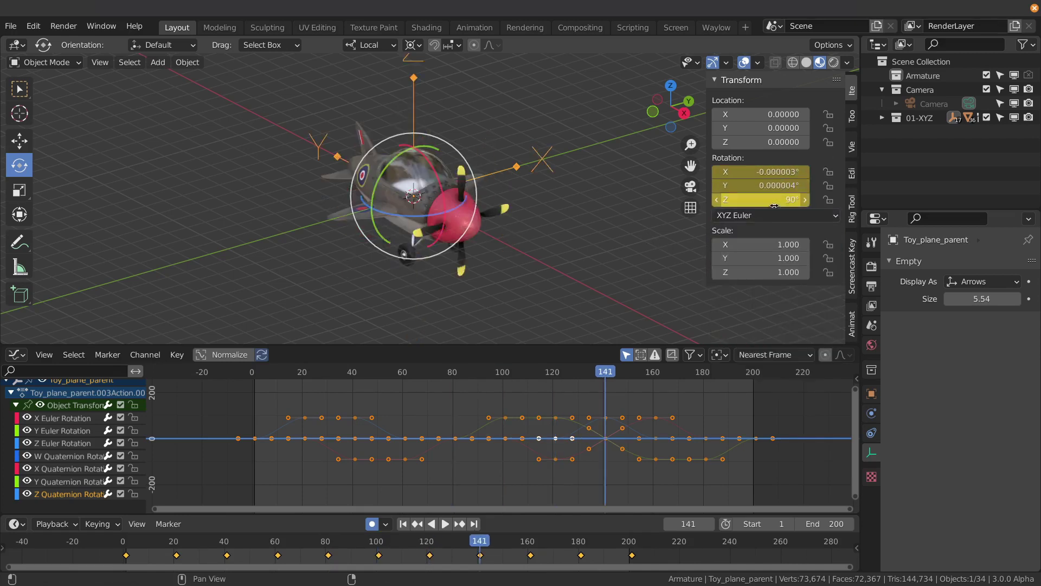
Step: Keyframe the quaternion rotation at frames 141 and 161, setting the rotation mode back to XYZ Euler after each
click(762, 214)
click(763, 230)
click(762, 229)
click(753, 260)
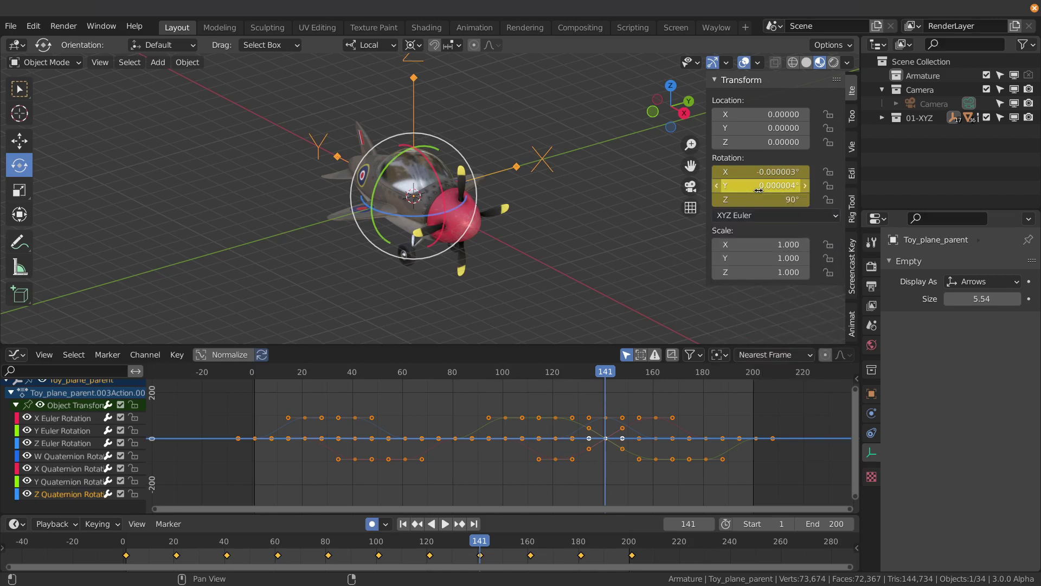
click(759, 216)
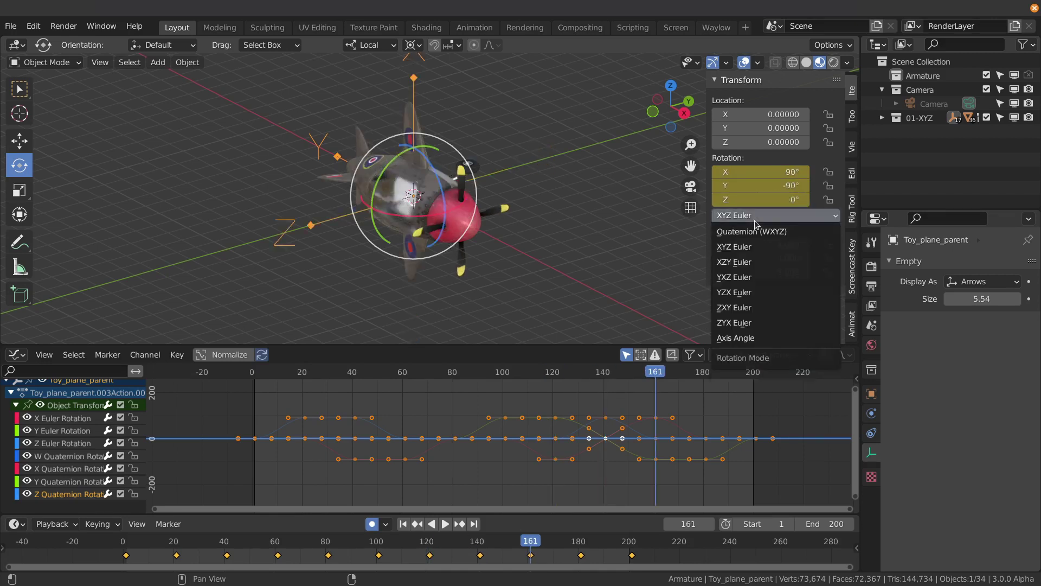
click(756, 231)
click(759, 229)
click(754, 260)
Step: Keyframe the quaternion rotation at frames 181 and 201, leave the mode on Quaternion (WXYZ), and play the animation
click(760, 215)
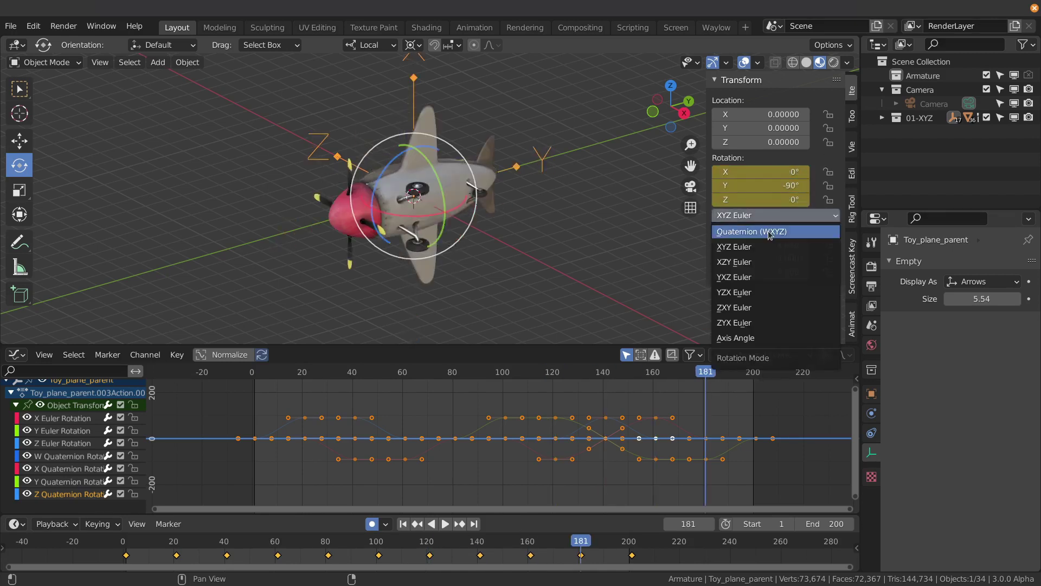
click(759, 231)
click(759, 230)
click(754, 260)
click(759, 216)
click(760, 231)
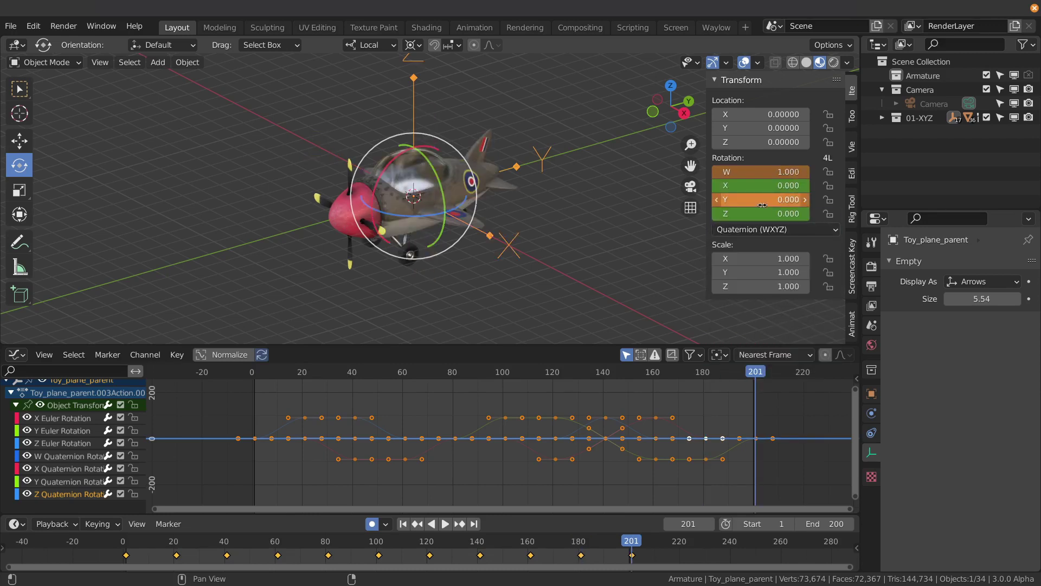
key(space)
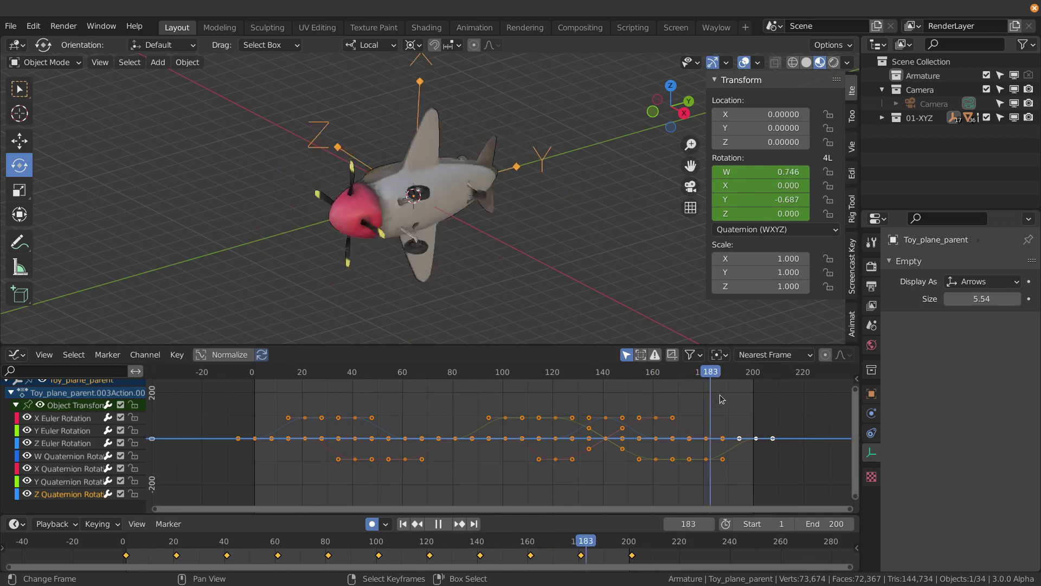
key(space)
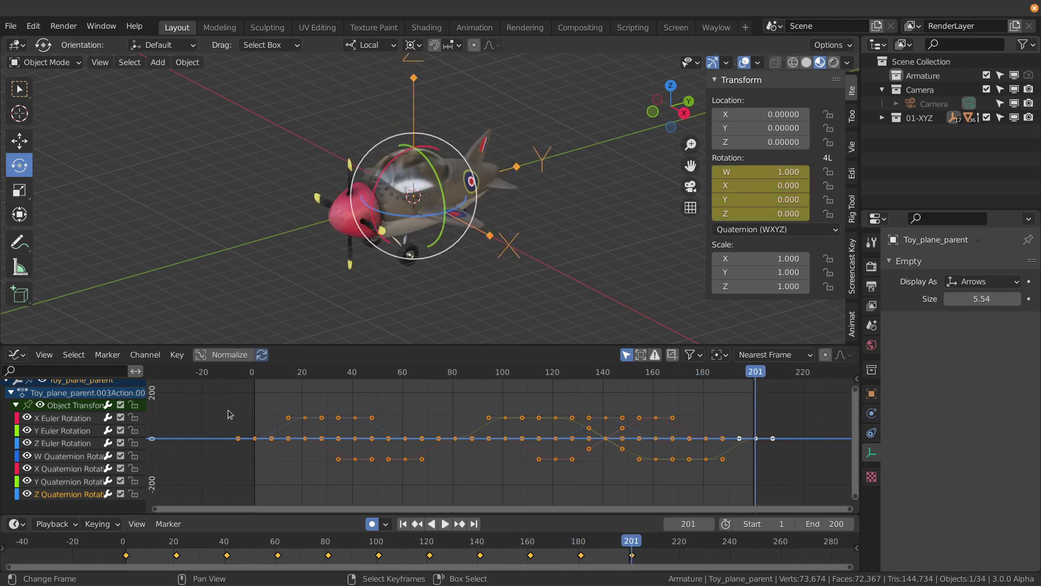
Step: Delete the X, Y and Z Euler Rotation channels of Toy_plane_parent from the graph
click(60, 443)
drag(60, 443, 64, 426)
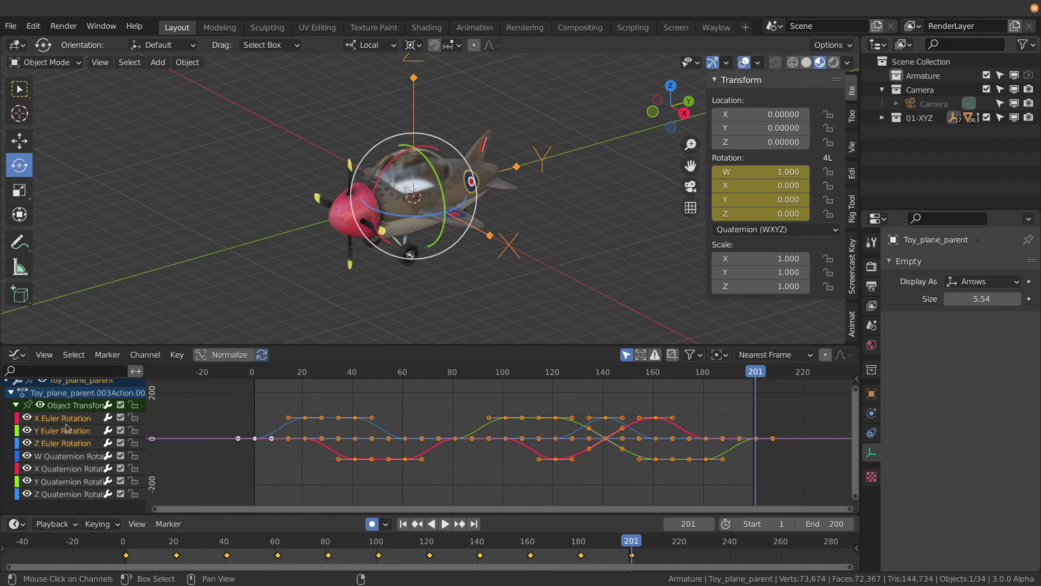
key(x)
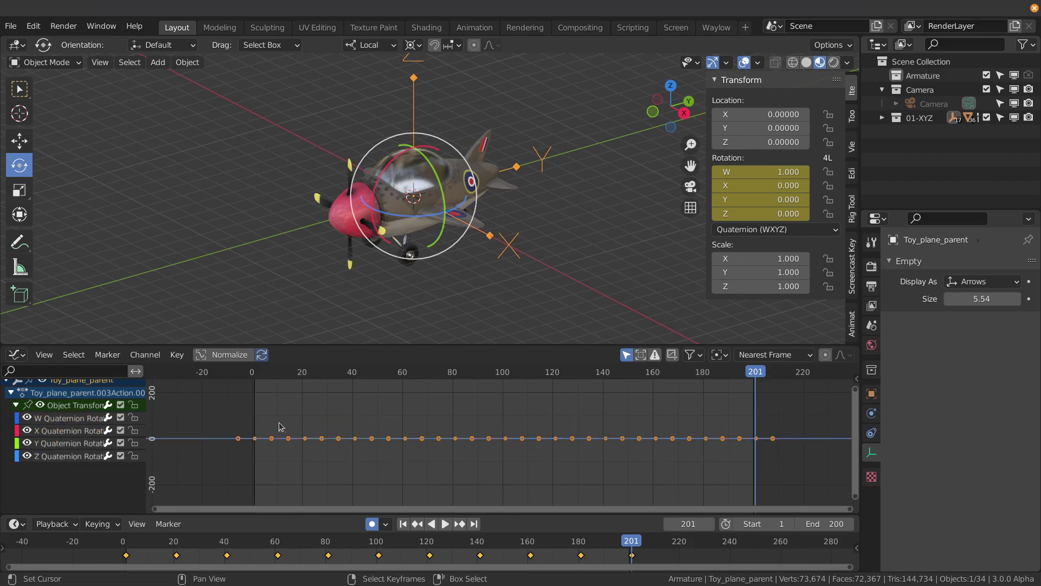
Step: Undo the deletion of the Euler channels, return to frame 1, and play the animation
key(ctrl+z)
click(258, 373)
key(space)
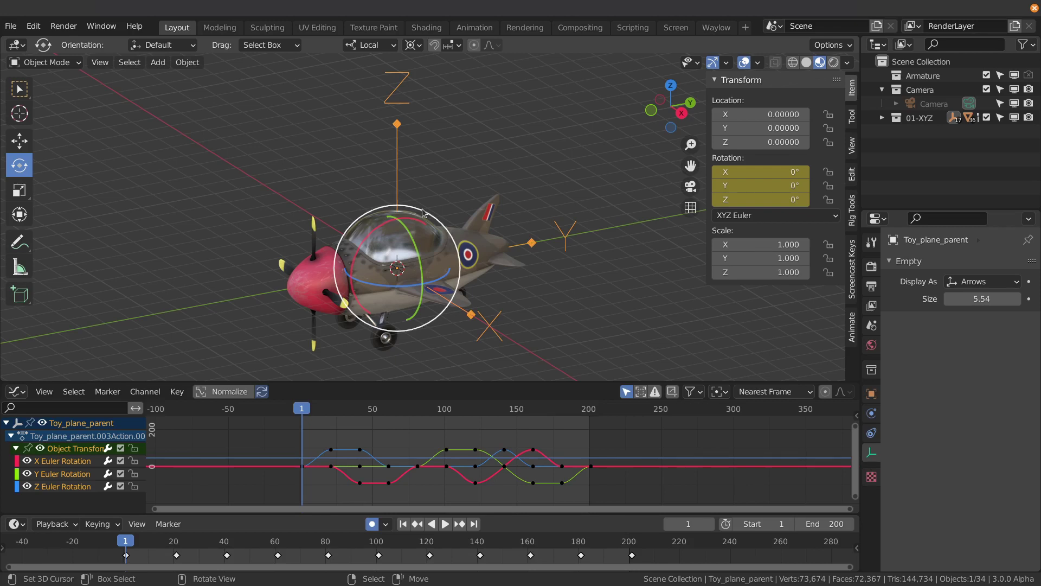
Step: Add a single-bone armature at the plane's origin
middle_drag(434, 244, 462, 255)
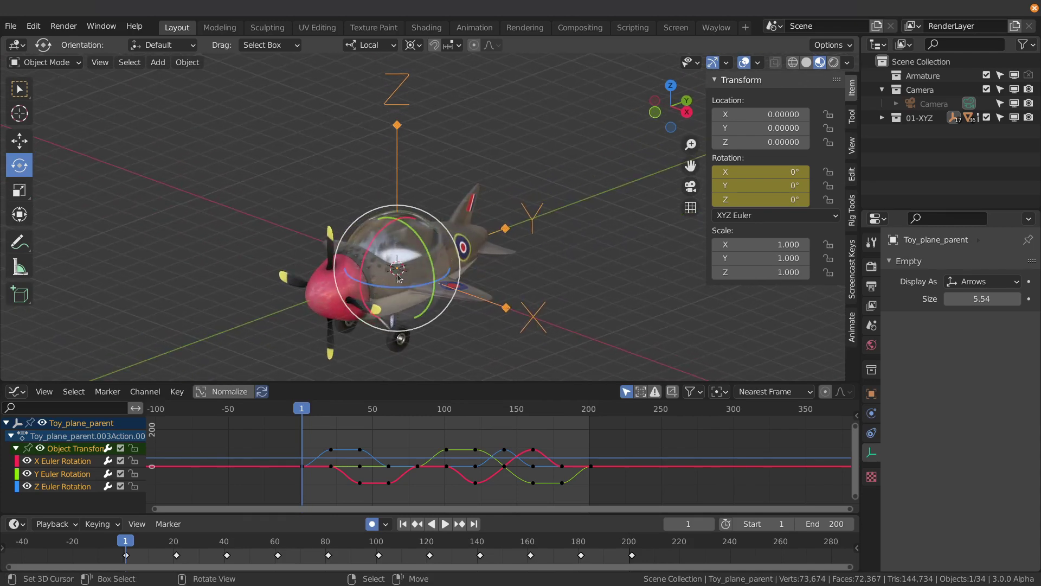
shift+middle_drag(464, 286, 455, 265)
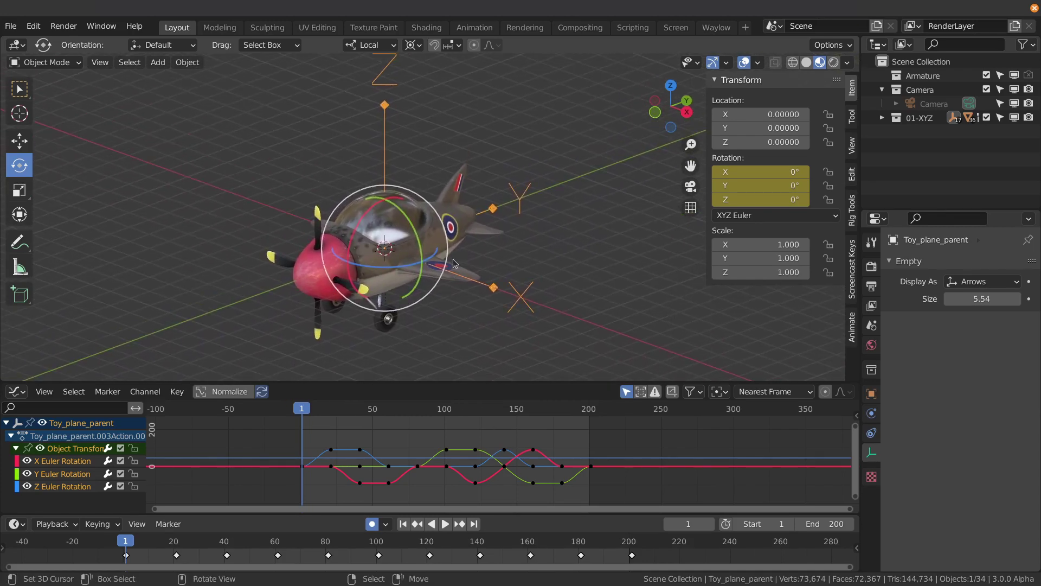
key(shift+a)
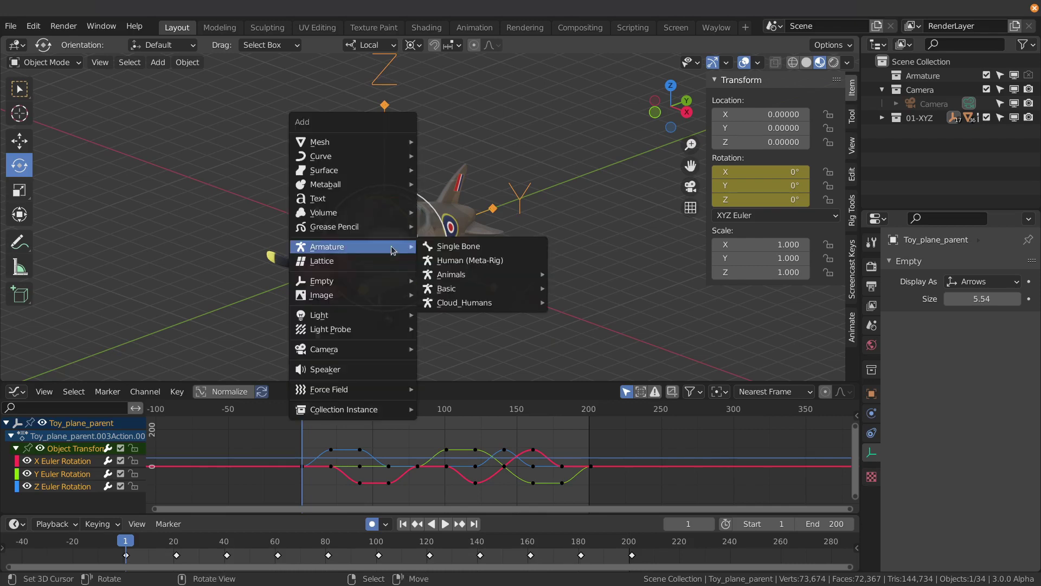
click(451, 247)
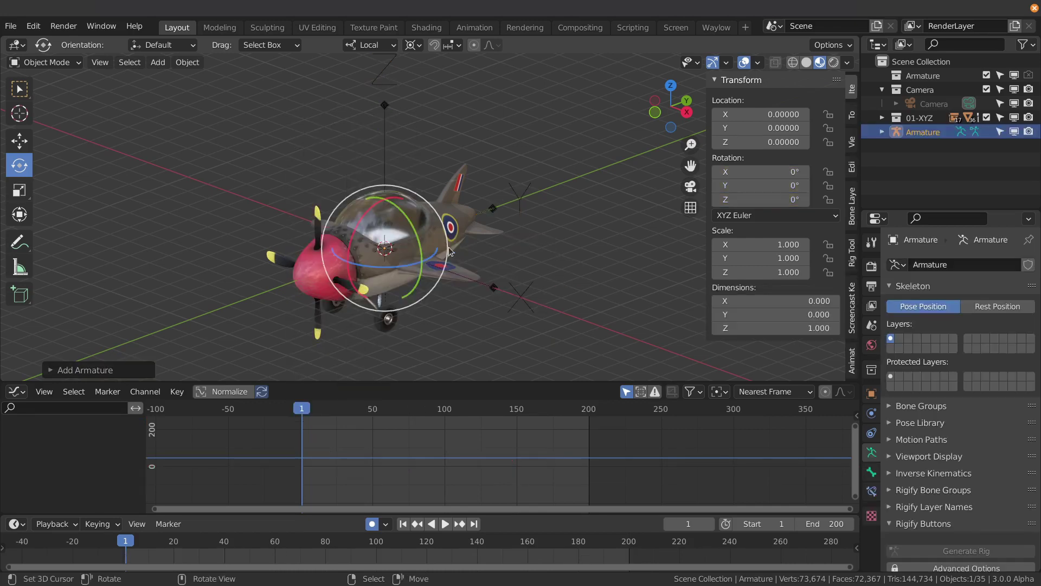
Step: Enable In Front and Axes in the armature's viewport display, and try out the axes position setting
click(919, 458)
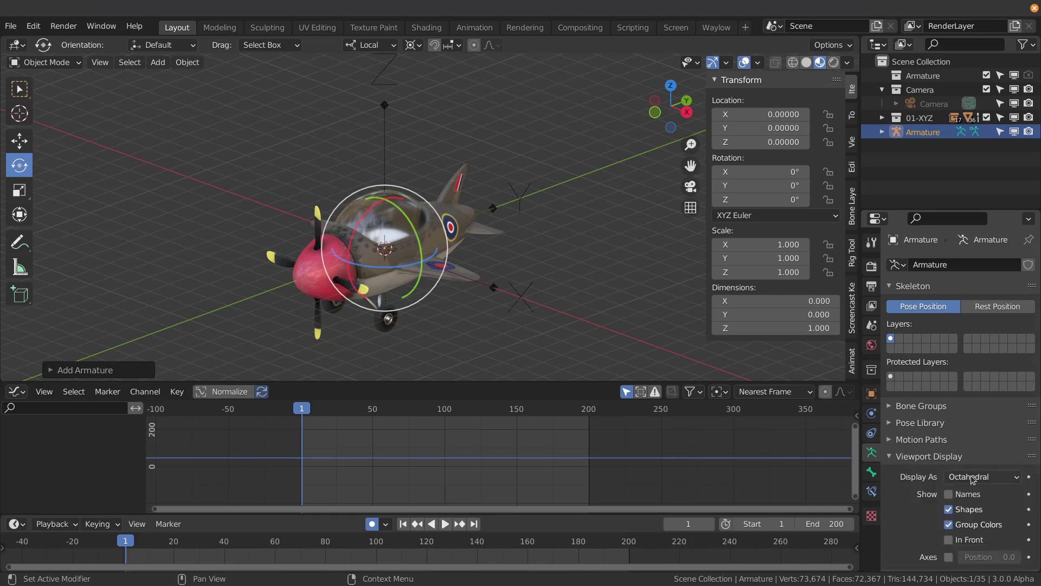
click(949, 540)
click(949, 557)
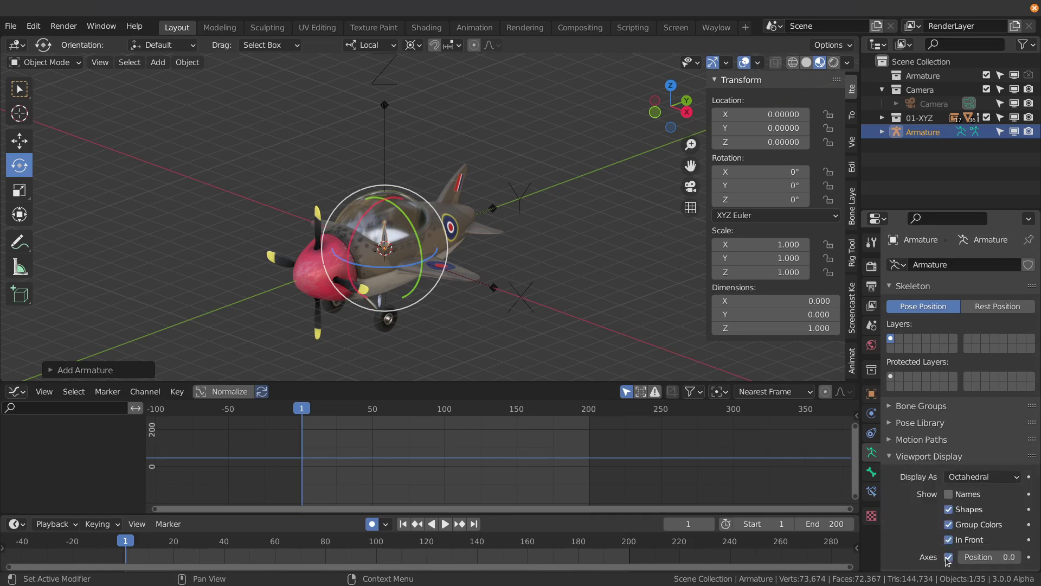
scroll(669, 340, up, 10)
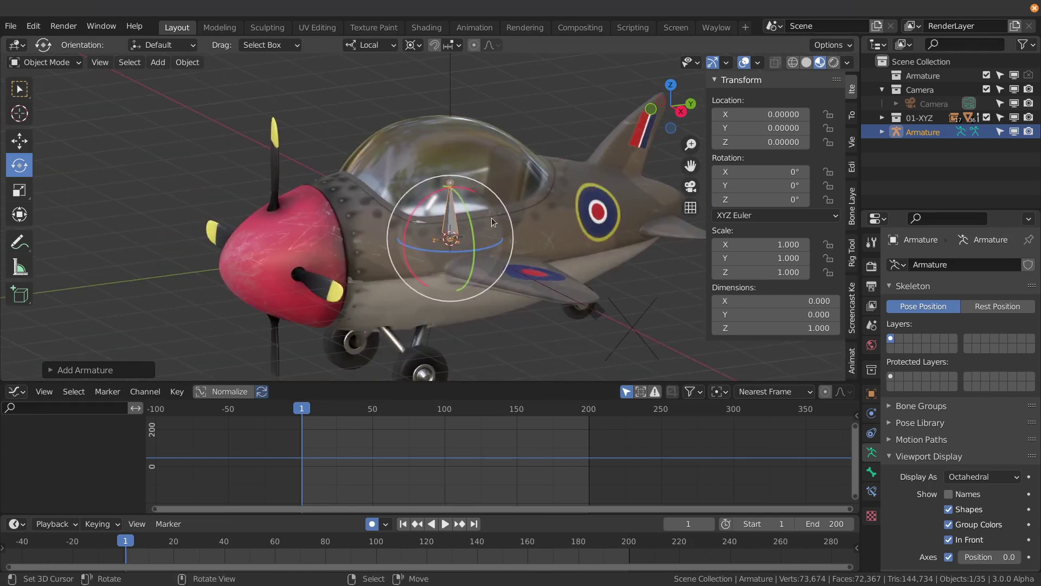
drag(984, 557, 962, 557)
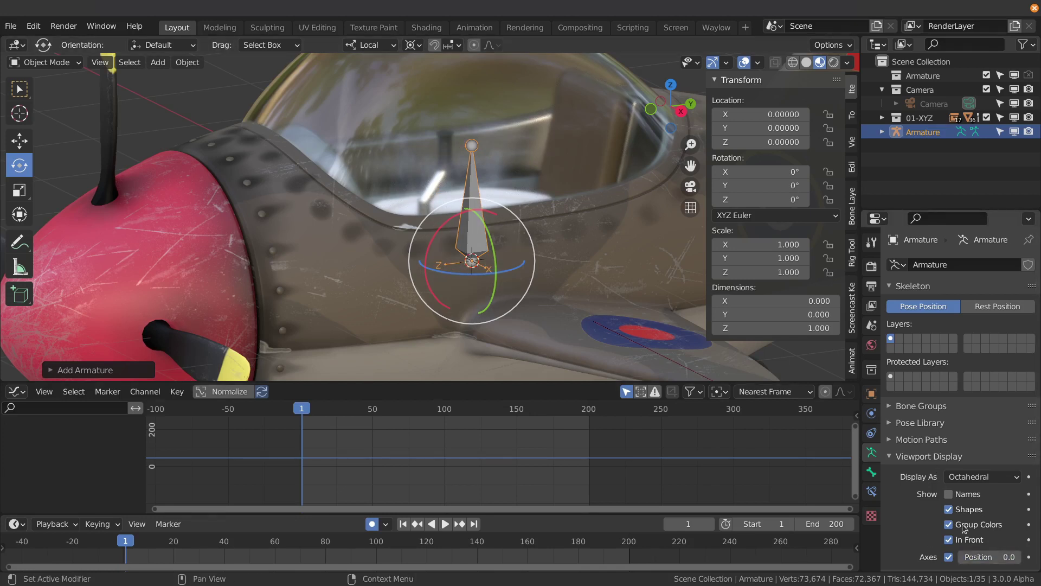
mouse_move(966, 557)
mouse_down()
mouse_move(1020, 557)
mouse_move(963, 557)
mouse_up()
Step: Examine the bone's orientation relative to the plane from the right side view and in perspective
scroll(510, 245, down, 3)
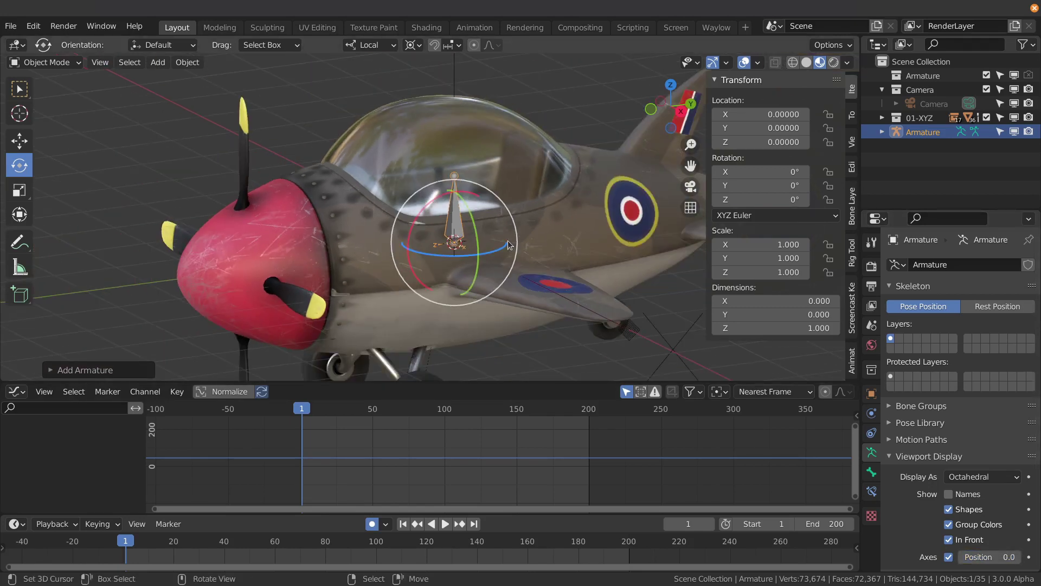
key(KP_3)
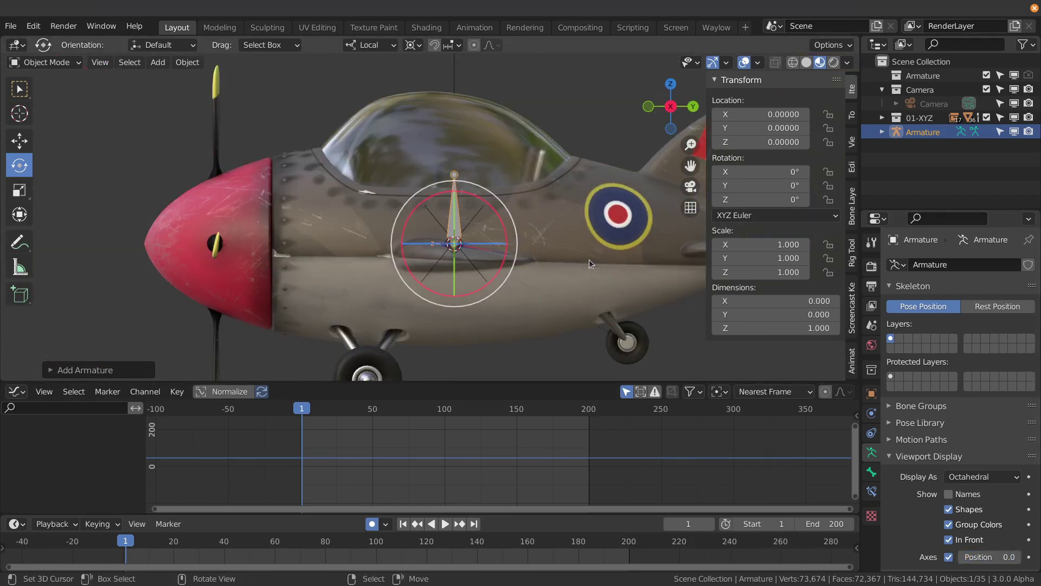
scroll(590, 260, down, 1)
shift+middle_drag(571, 213, 402, 254)
scroll(502, 269, up, 2)
scroll(502, 269, down, 4)
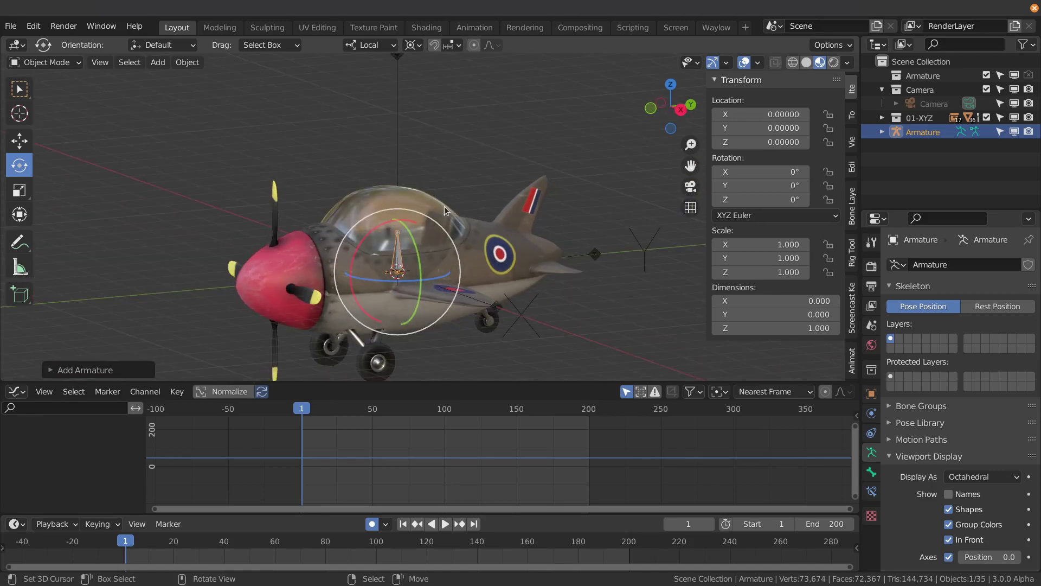
scroll(546, 275, down, 1)
scroll(462, 267, up, 3)
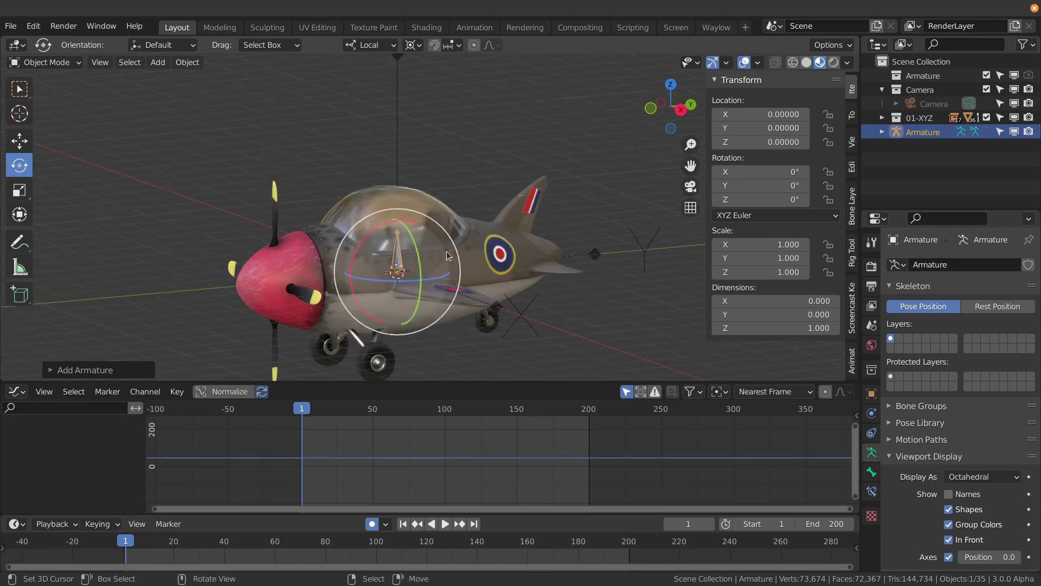
Step: In Edit Mode, rotate the bone 90° in the right side view so it points toward the plane's tail
key(ctrl+Tab)
click(523, 269)
key(KP_3)
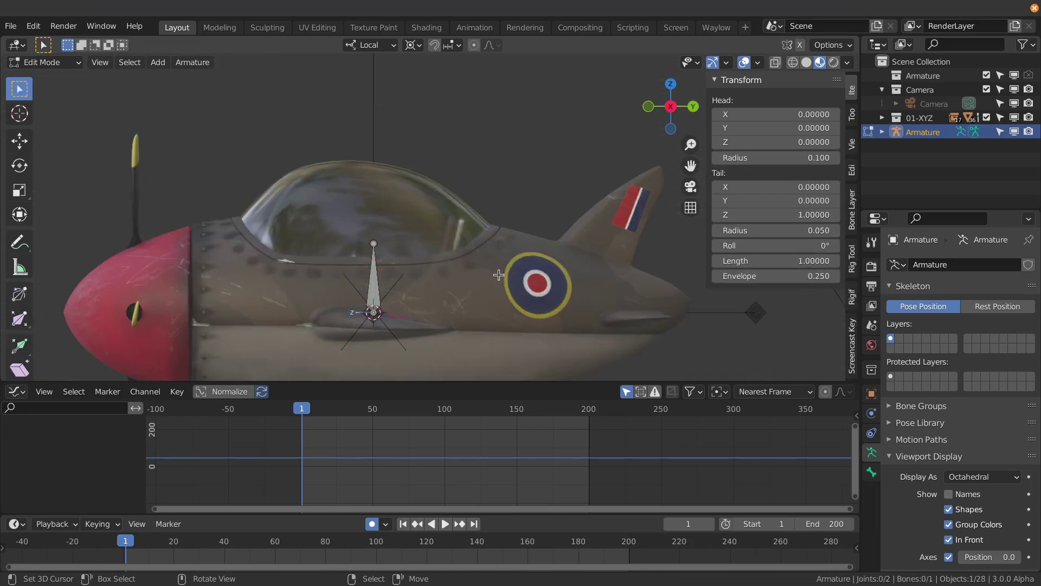
text(r)
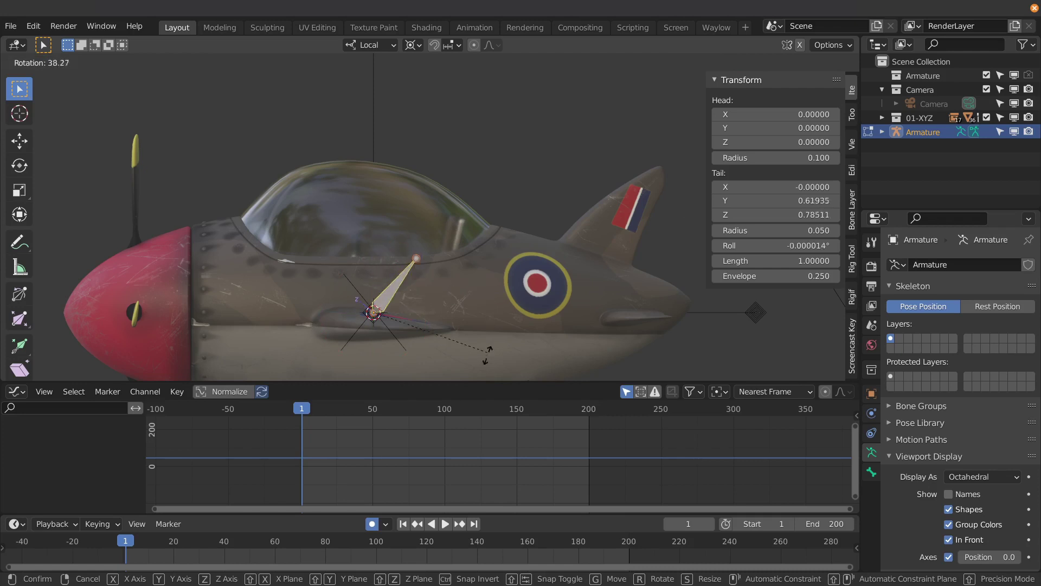
text(90)
key(Return)
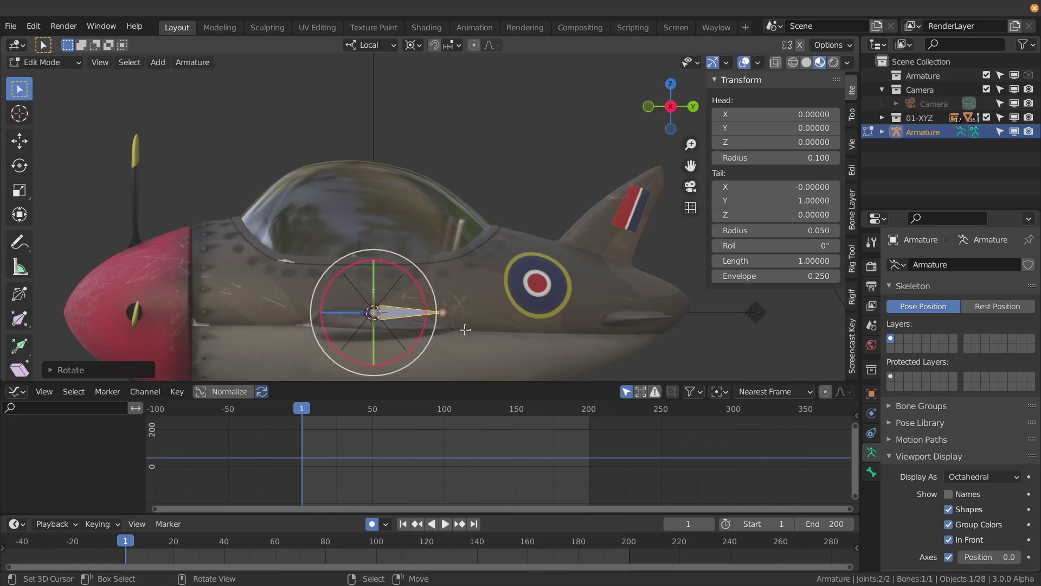
Step: Scale the bone up by a factor of 5
middle_drag(455, 310, 531, 341)
text(s)
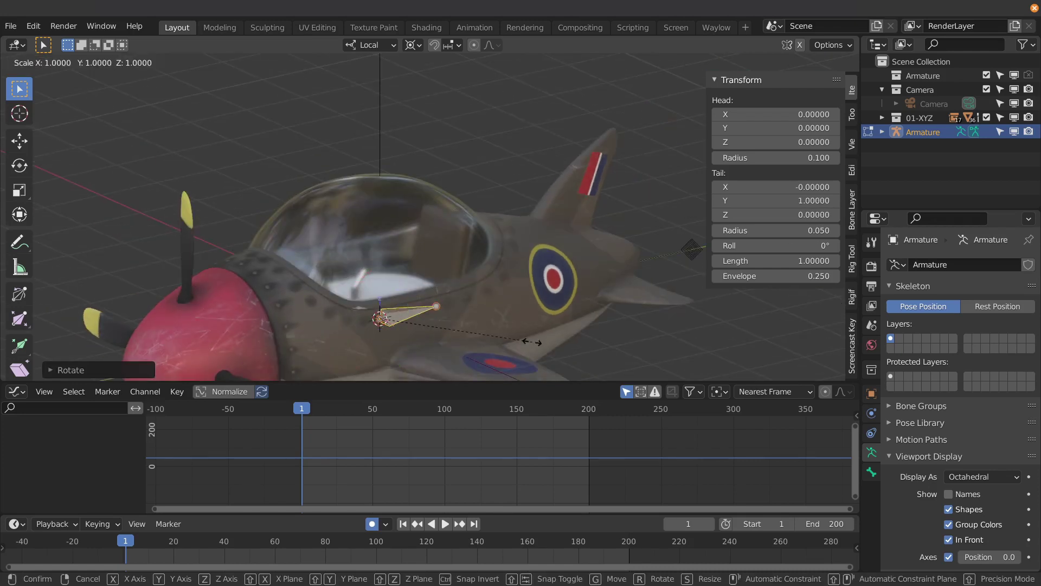
text(5)
key(Return)
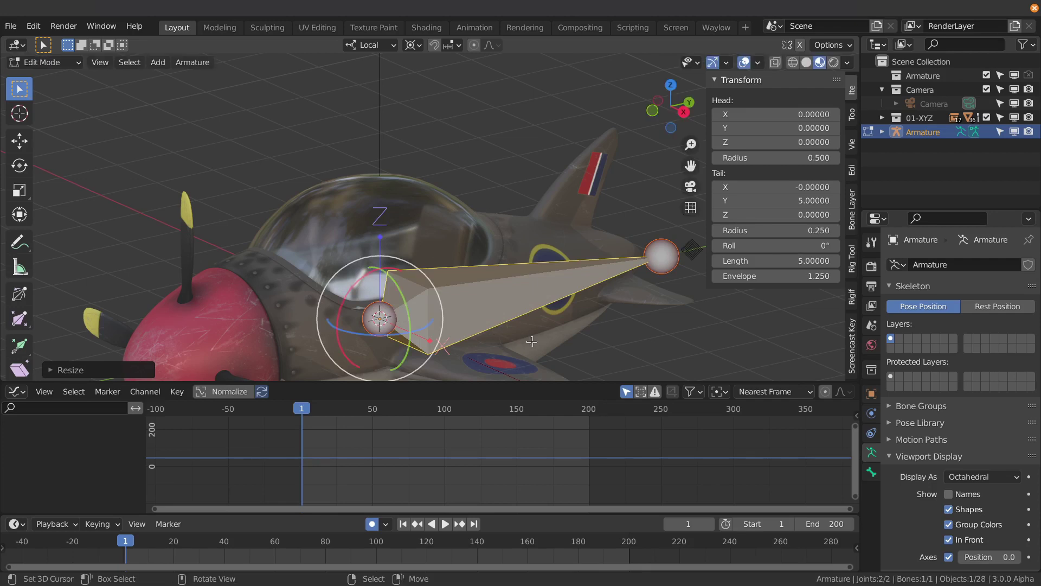
Step: In Pose Mode, set the bone's rotation mode to XYZ Euler and insert a rotation keyframe at frame 1
scroll(533, 342, down, 3)
middle_drag(533, 342, 429, 109)
scroll(388, 136, down, 2)
scroll(396, 100, up, 3)
key(ctrl+Tab)
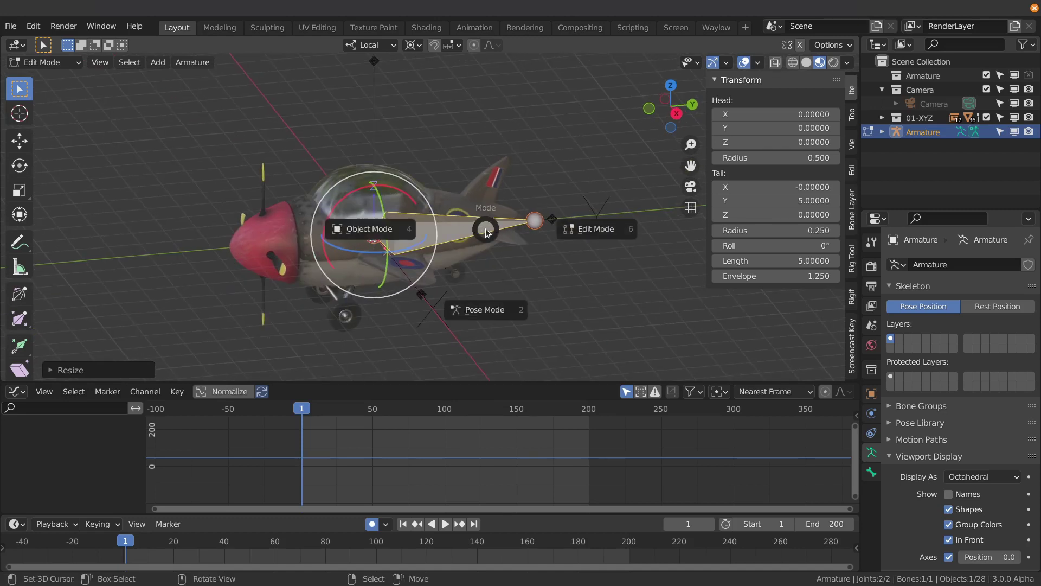
click(491, 307)
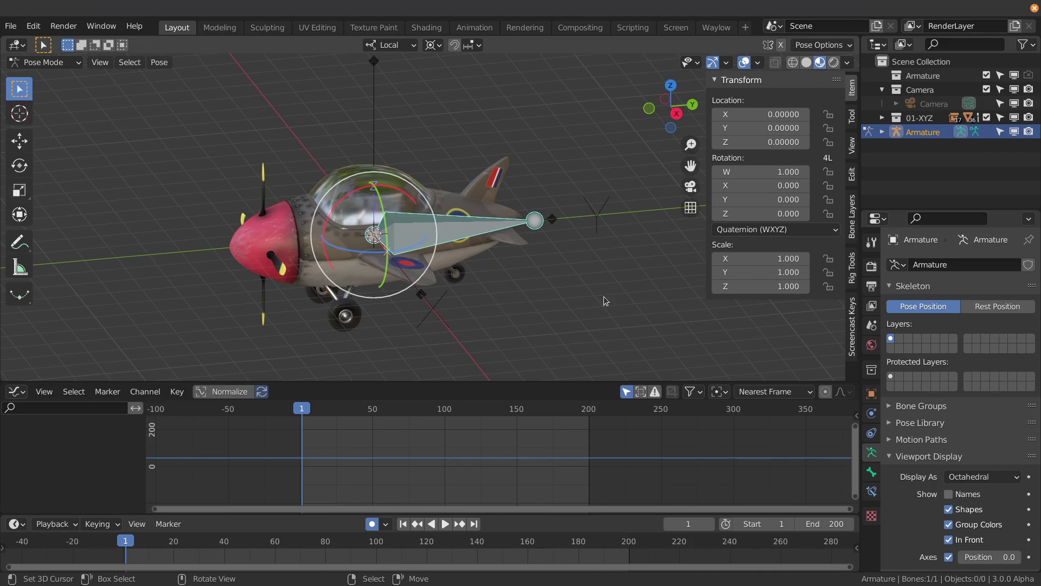
click(748, 232)
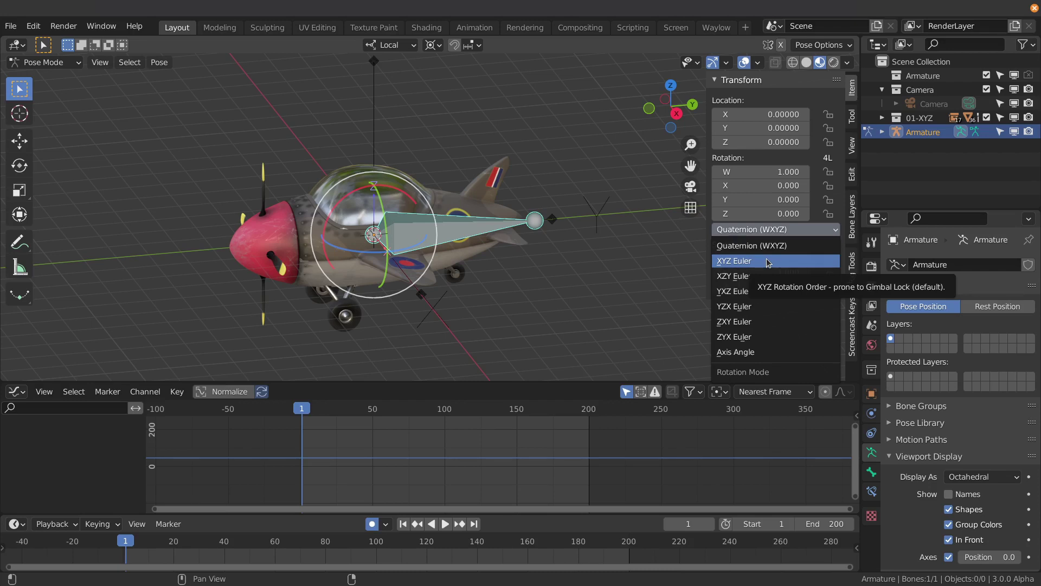
click(768, 262)
middle_drag(570, 258, 582, 268)
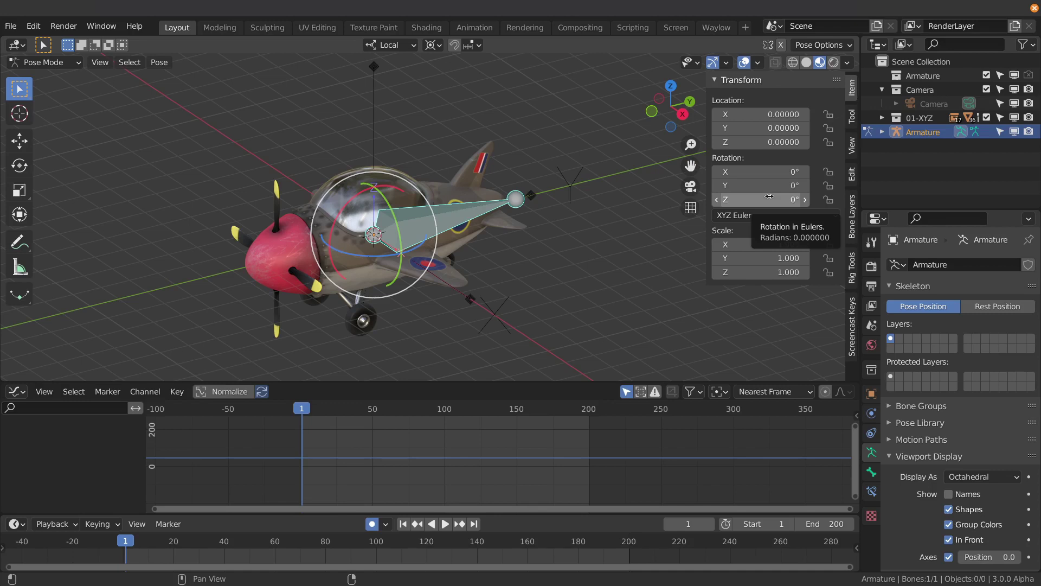
key(i)
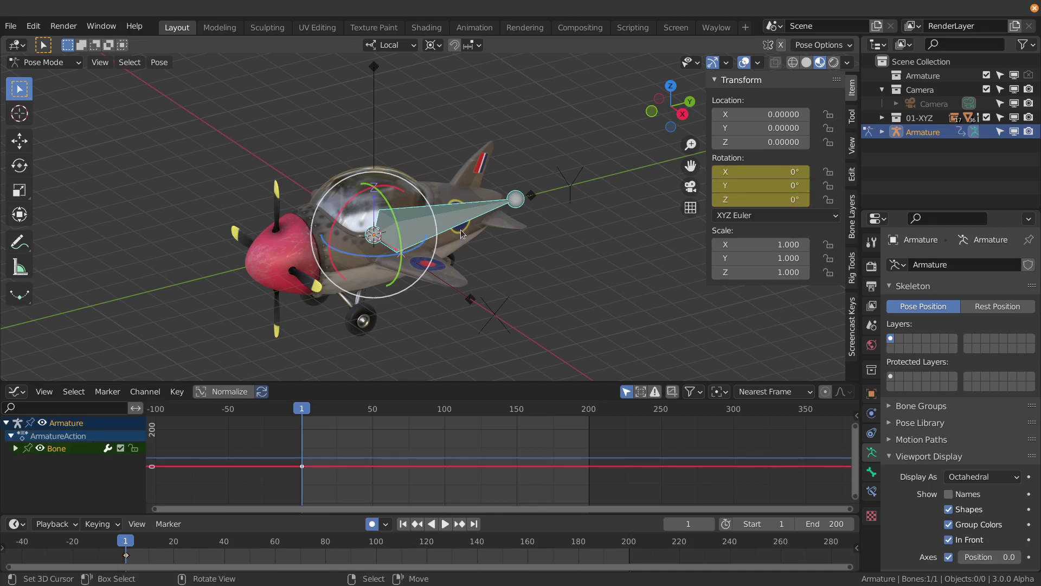
Step: In Object Mode, select Toy_plane_parent and copy all of its Euler rotation keyframes
key(ctrl+Tab)
click(400, 233)
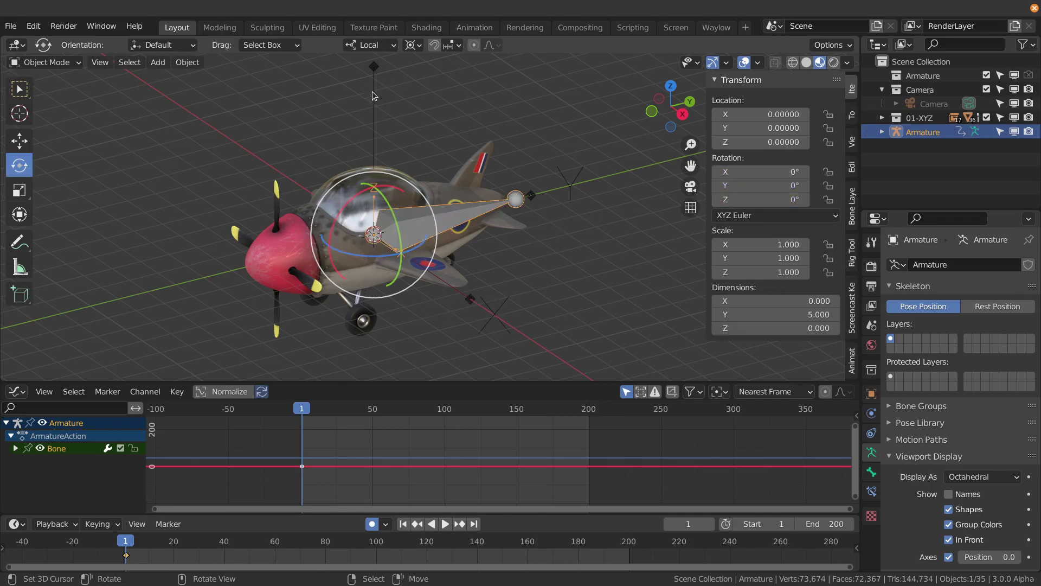
click(374, 96)
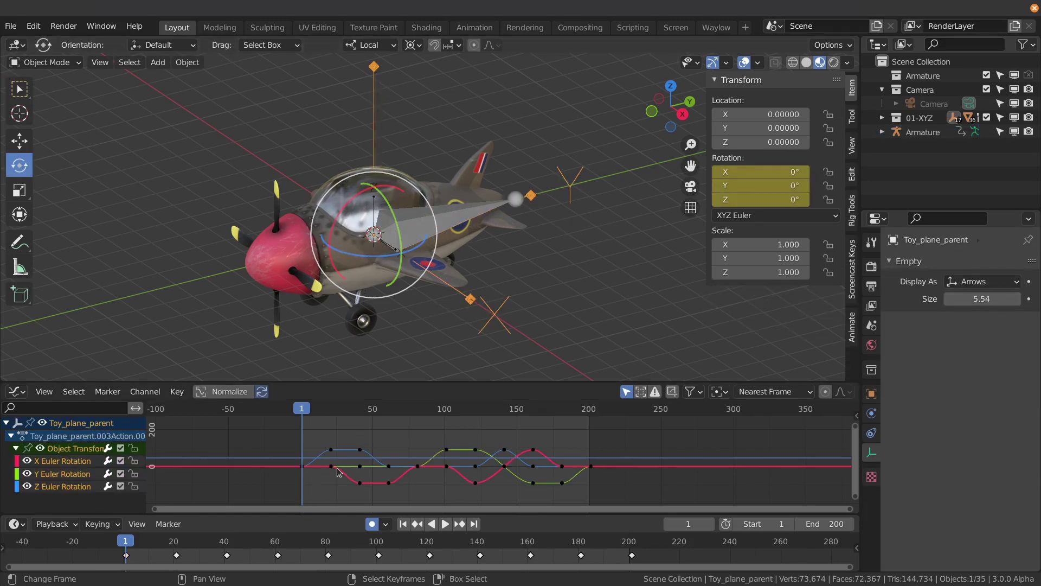
key(a)
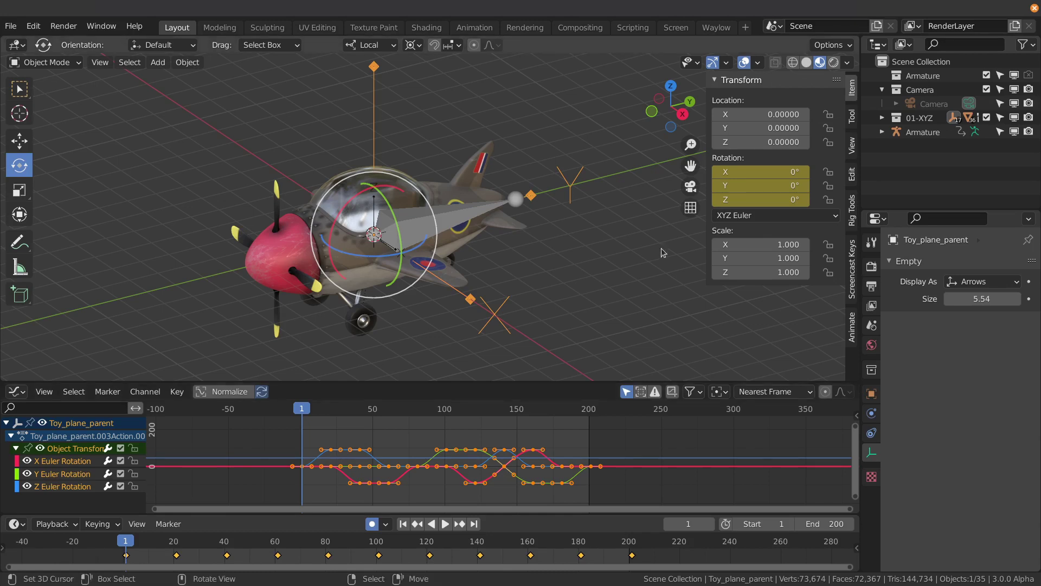
Step: Put the armature back in Pose Mode and paste the copied rotation keyframes onto the bone at frame 1
click(457, 223)
key(ctrl+Tab)
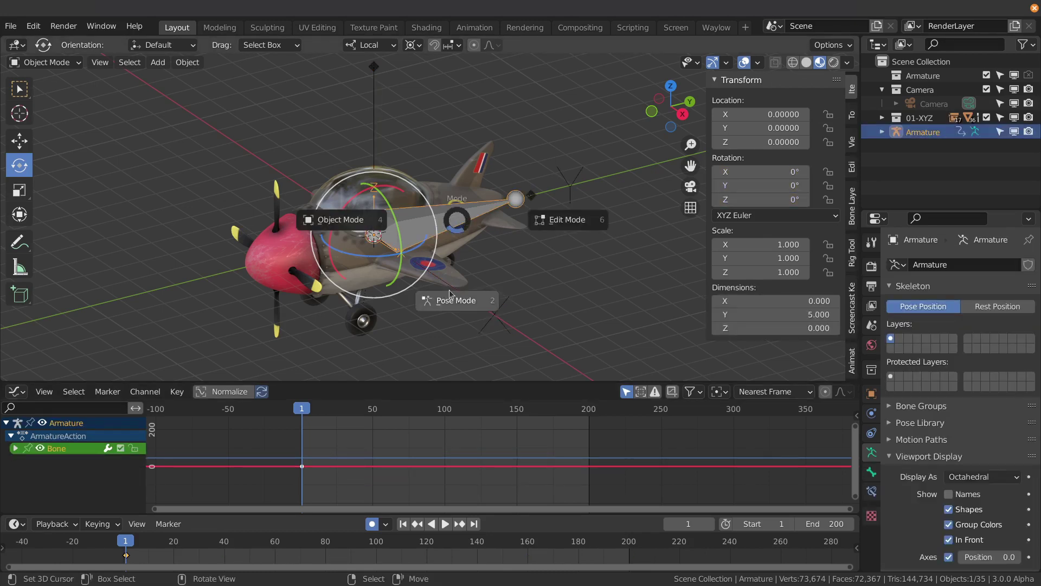
key(KP_2)
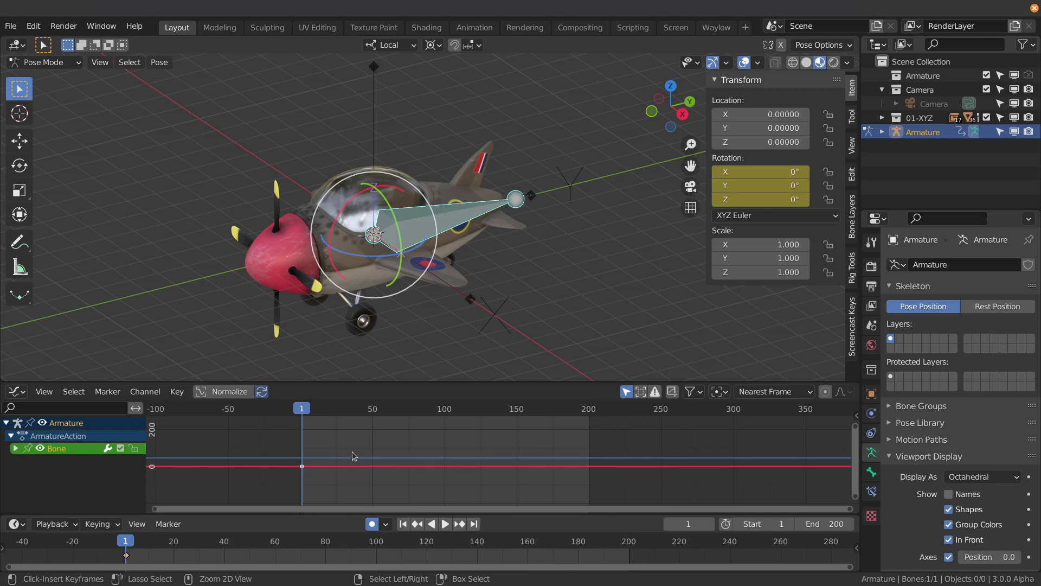
key(ctrl+v)
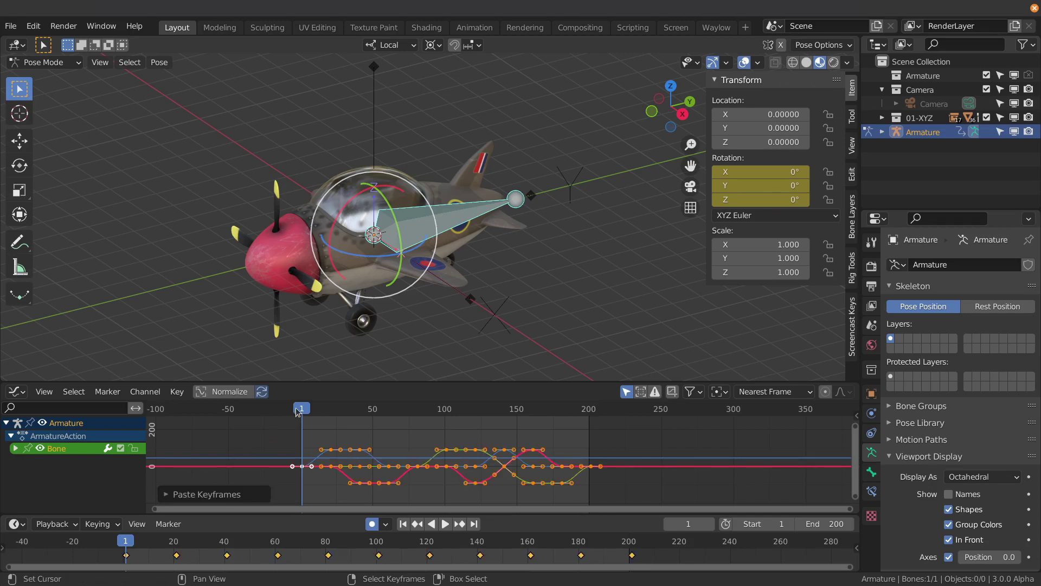
mouse_move(298, 412)
mouse_down()
mouse_move(589, 431)
mouse_move(302, 423)
mouse_up()
Step: Run Convert Rotation Modes on the selected bone for the single action ArmatureAction, converting it to Quaternion
click(159, 62)
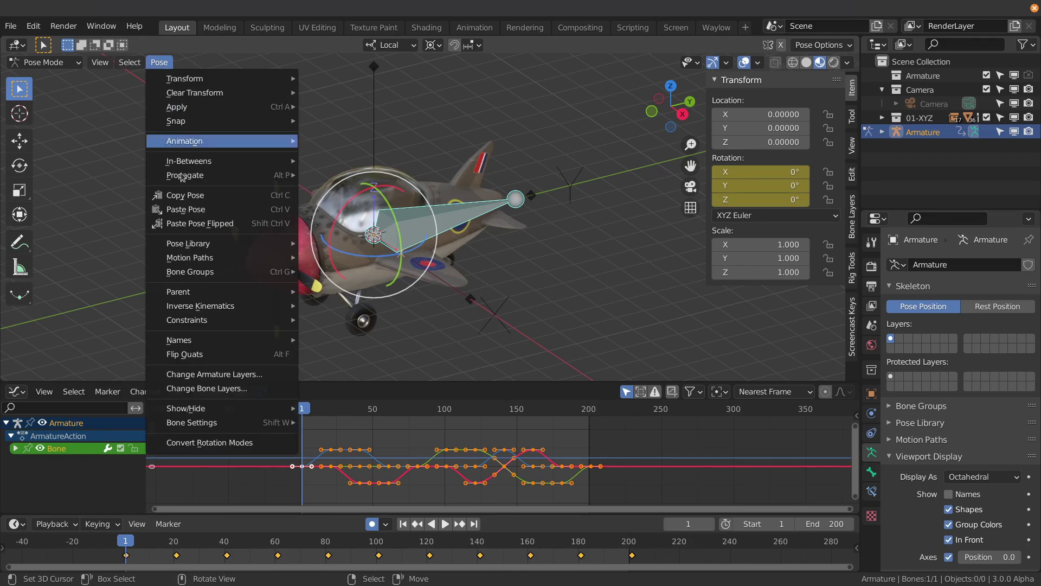
click(181, 444)
key(F3)
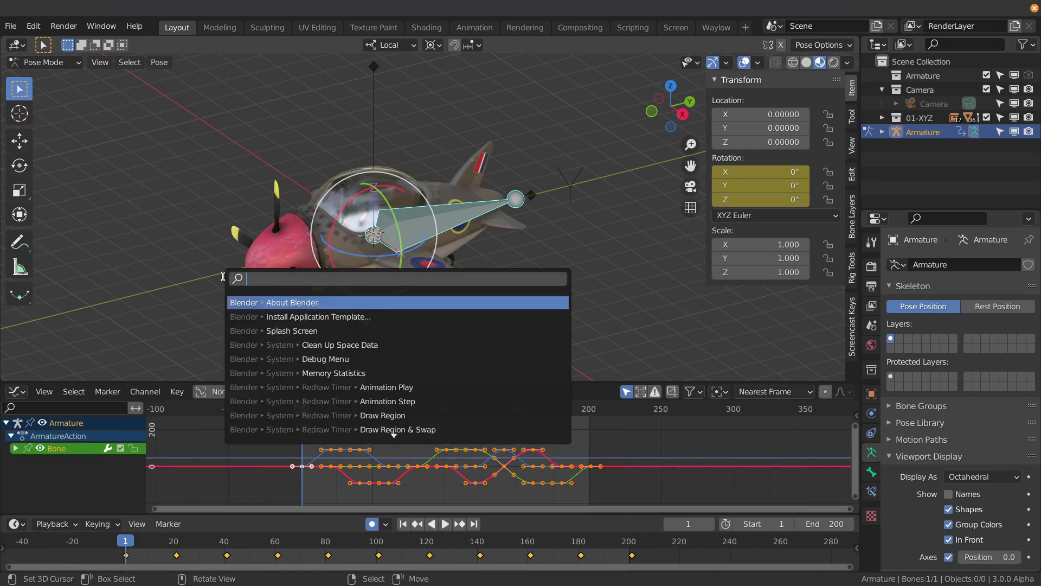
text(convert)
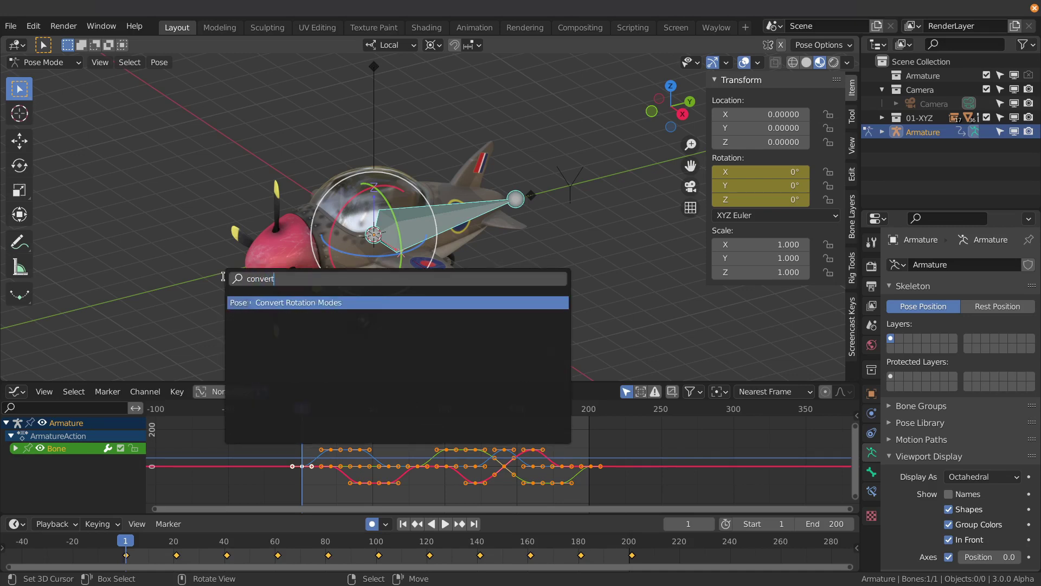
key(Return)
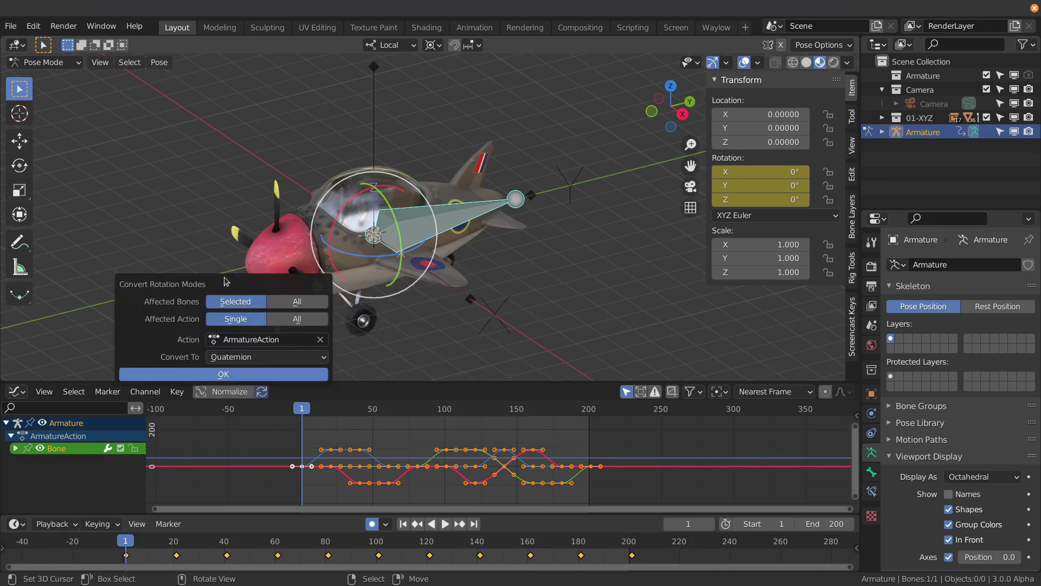
drag(227, 281, 163, 129)
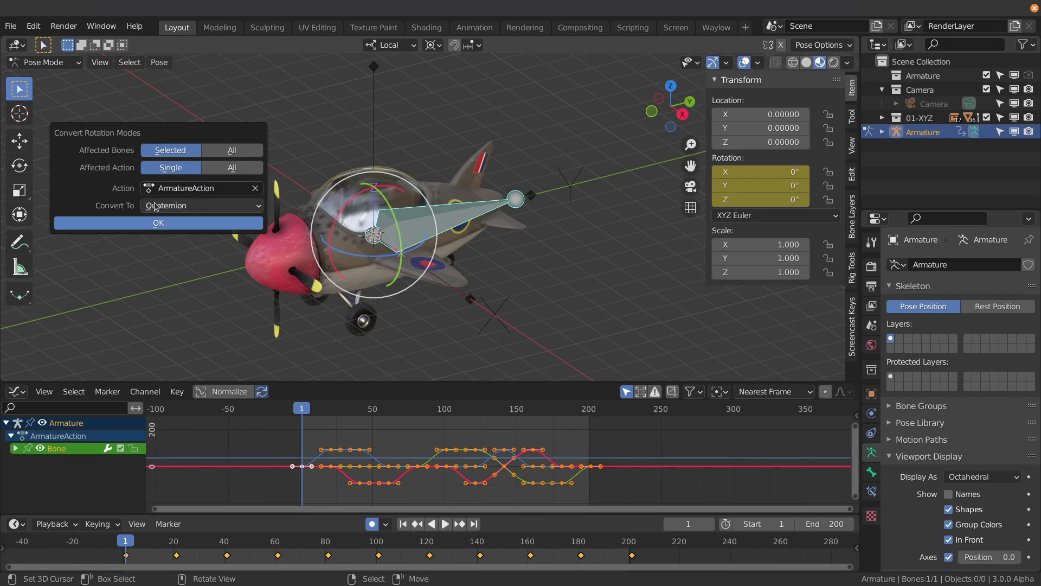
click(185, 207)
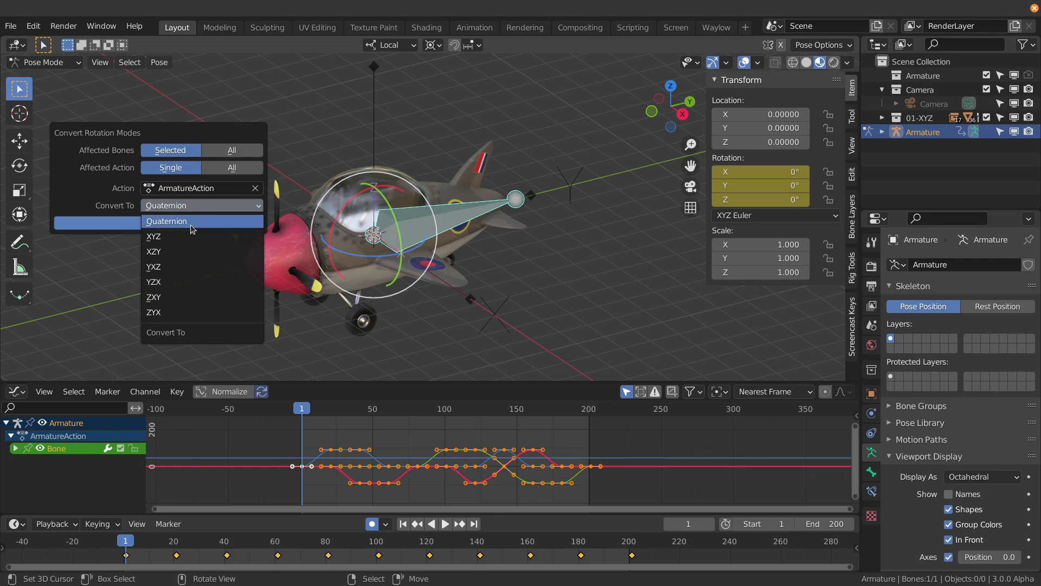
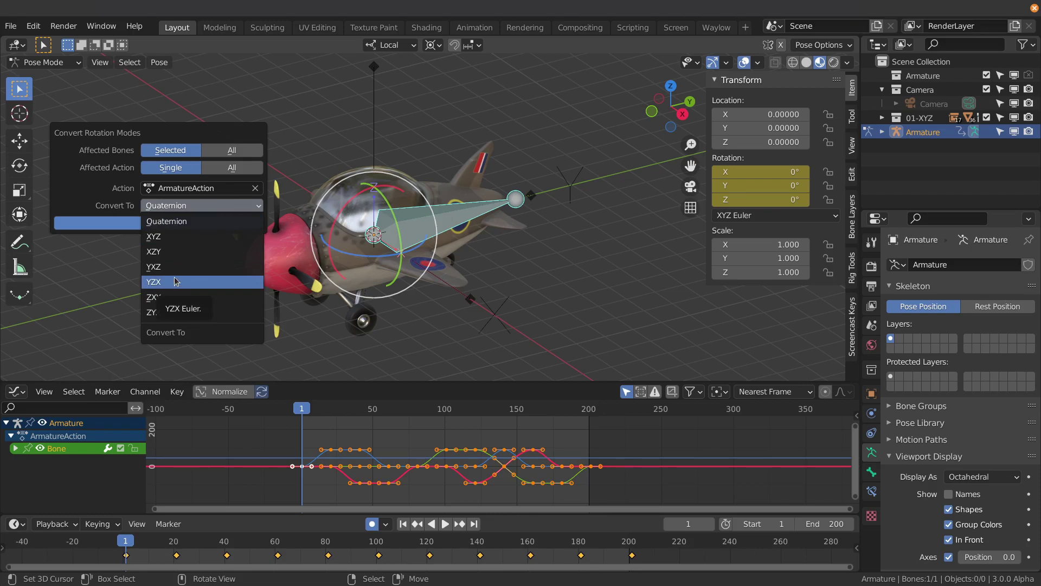
click(196, 222)
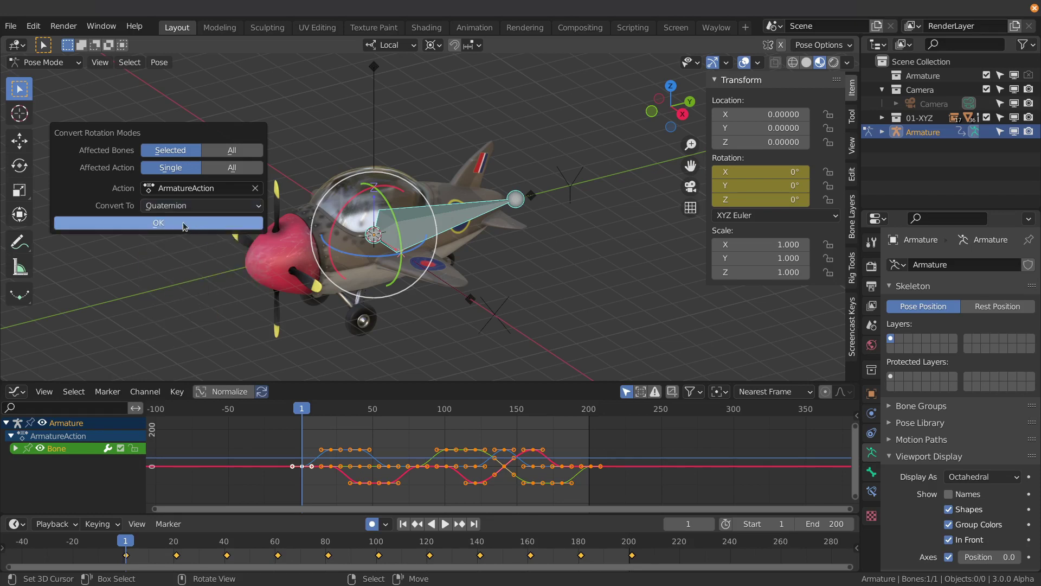
click(177, 227)
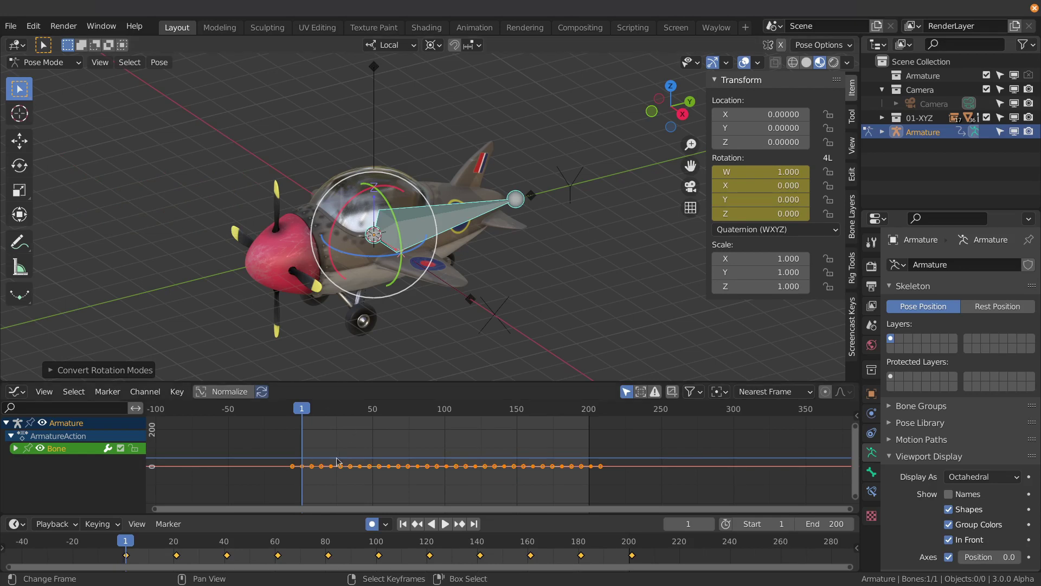
Step: Expand the bone's animation channels and scrub between frames 1 and 201 to compare its motion with the plane's
drag(305, 417, 449, 417)
click(16, 448)
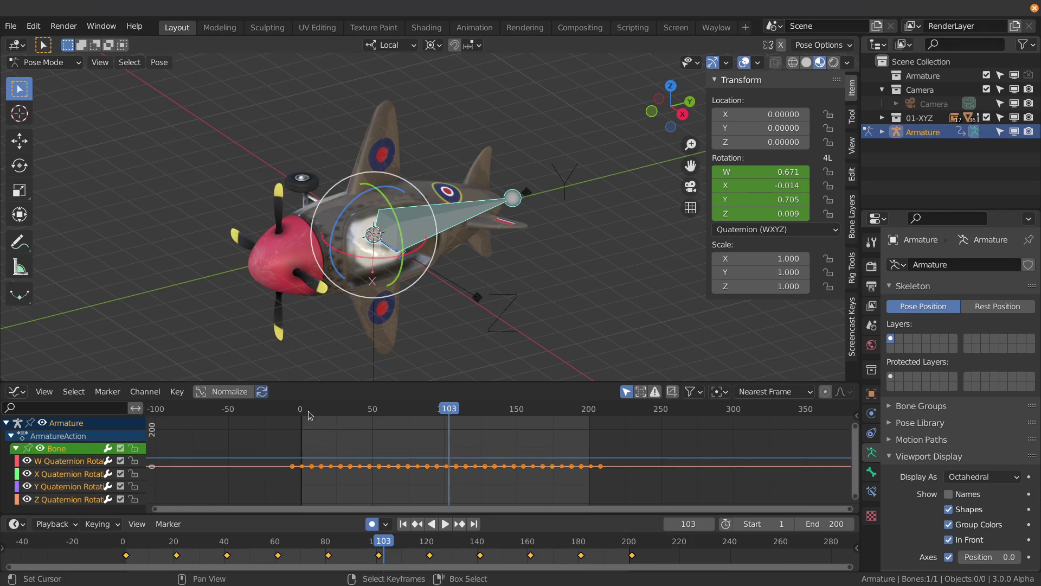
drag(311, 415, 591, 422)
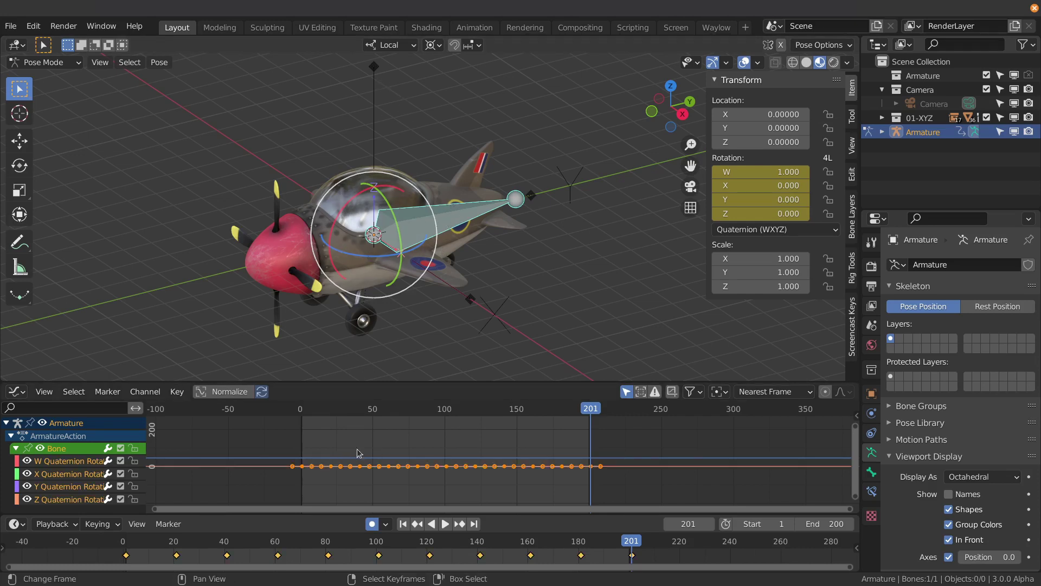
click(306, 411)
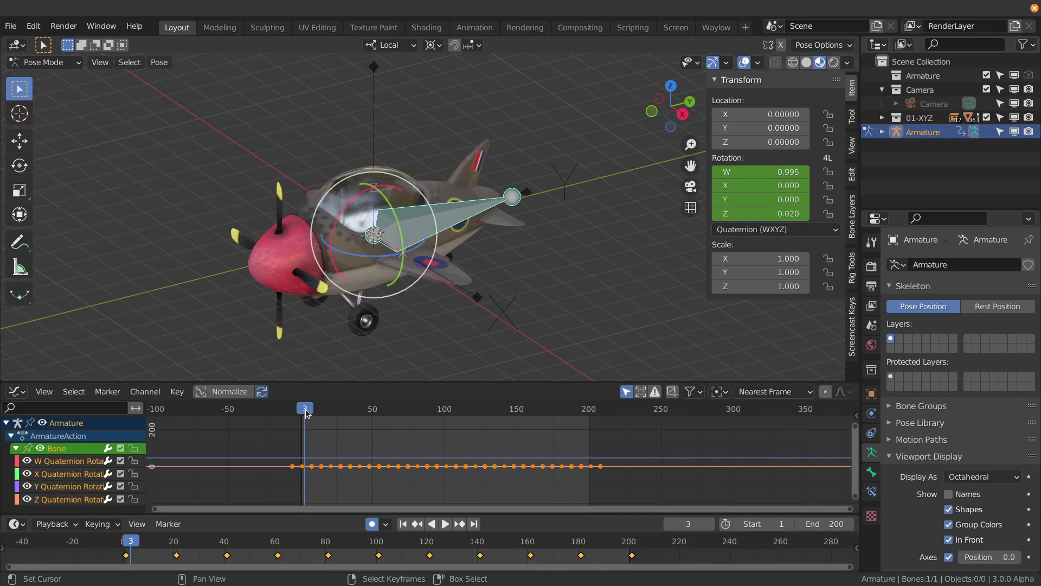
drag(306, 411, 302, 412)
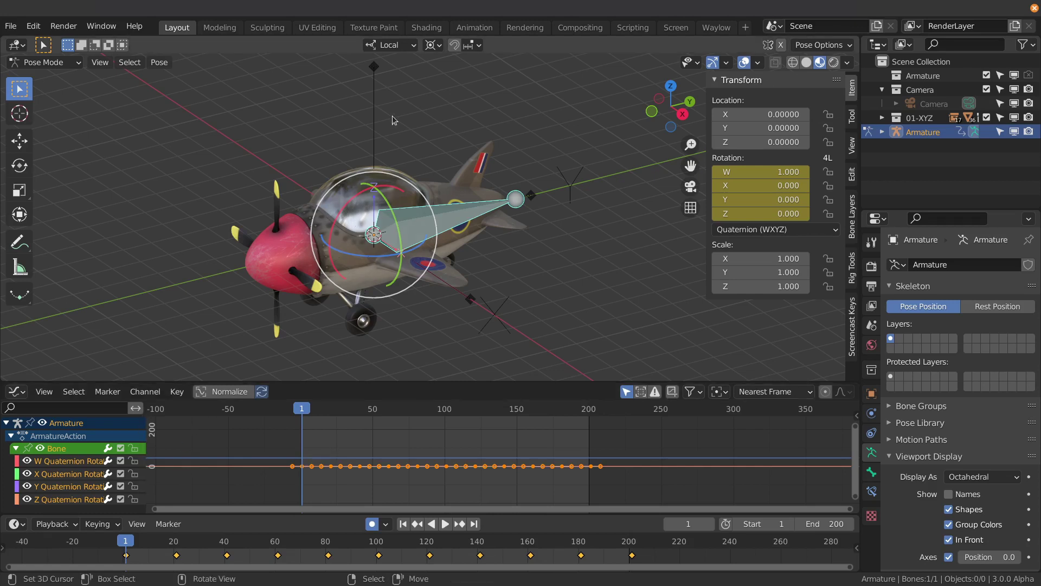
Step: Set Toy_plane_parent's rotation mode to Quaternion (WXYZ) and insert a rotation keyframe at frame 1
click(374, 91)
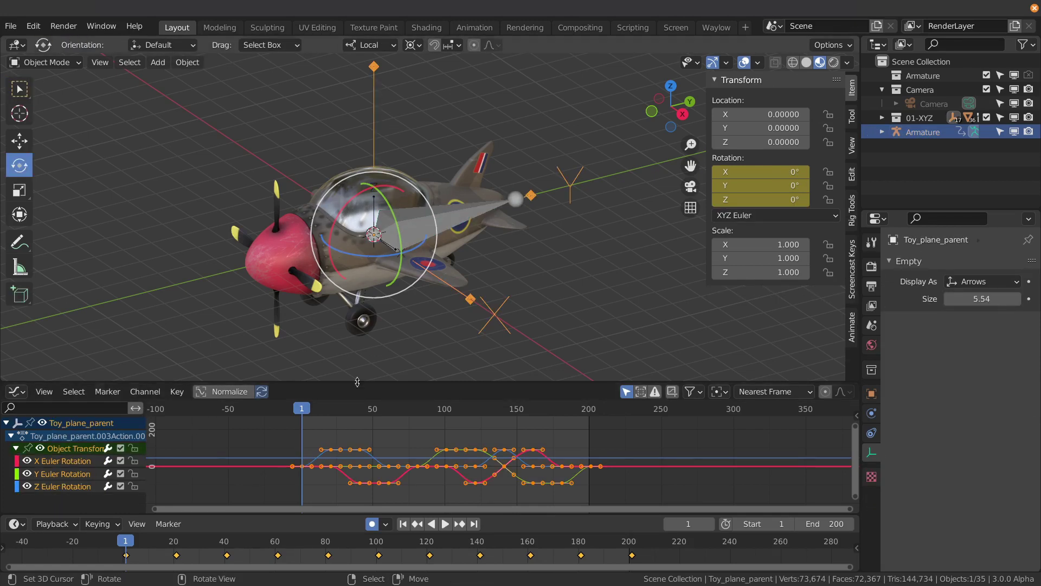
click(748, 215)
click(750, 232)
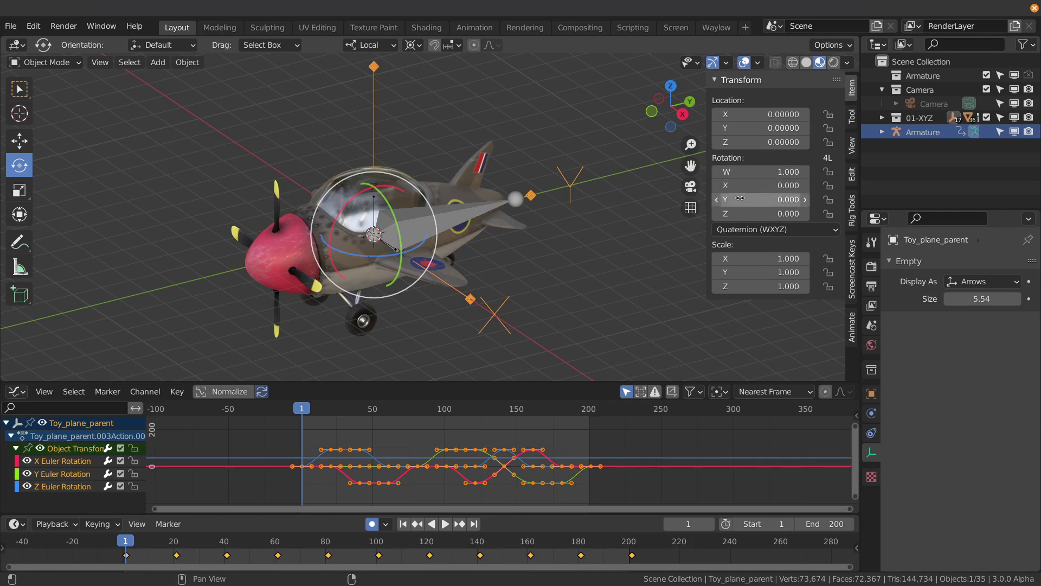
key(i)
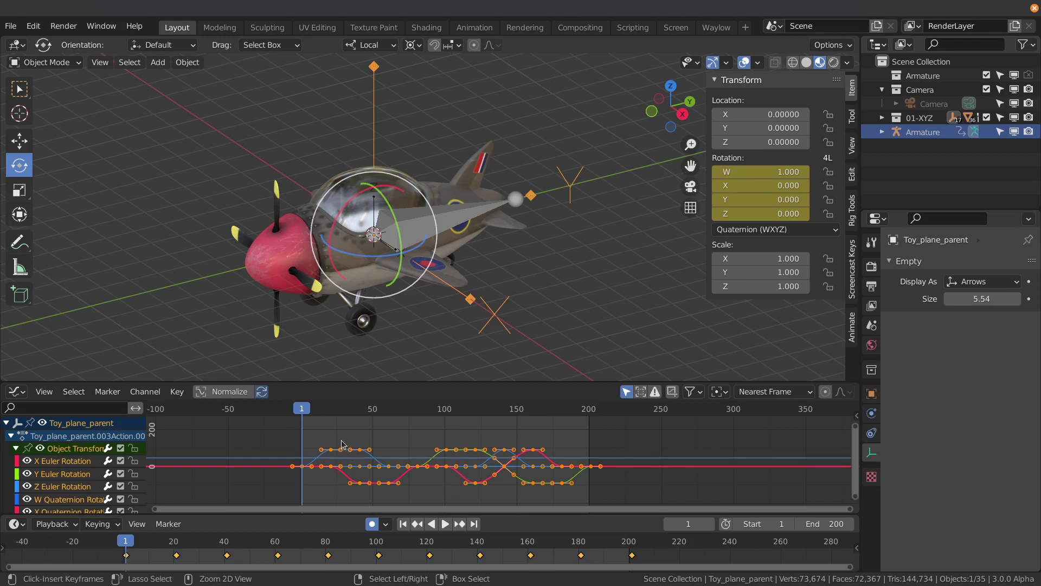
Step: Paste the bone's converted quaternion keyframes onto Toy_plane_parent and delete its X, Y and Z Euler Rotation channels
key(ctrl+v)
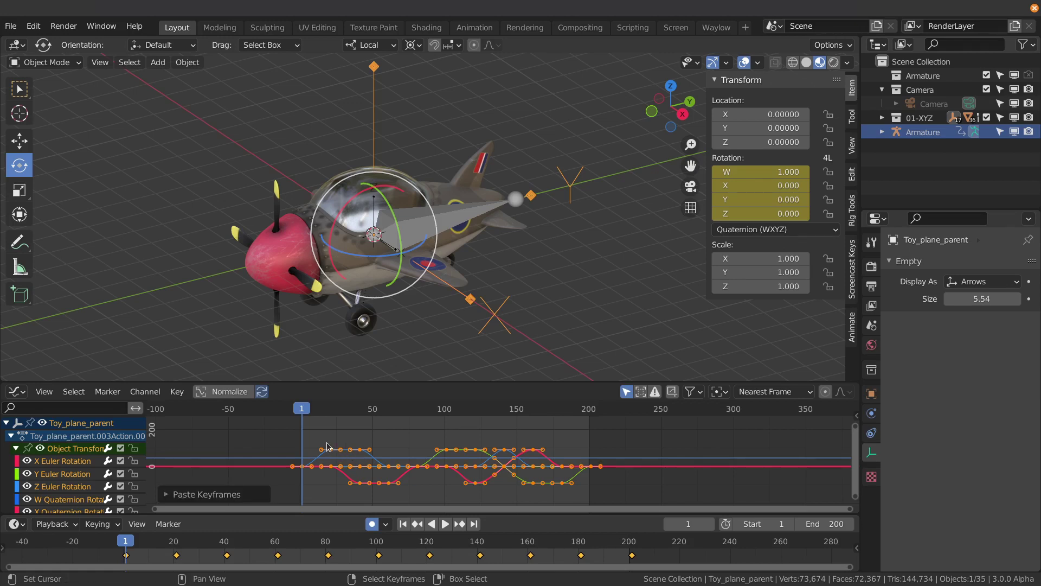
click(59, 477)
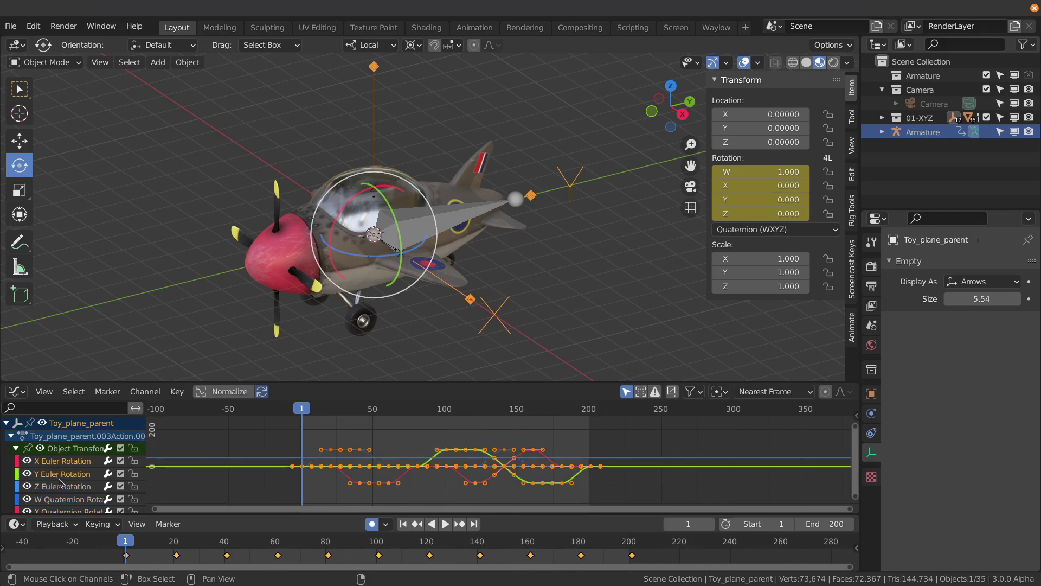
click(61, 486)
key(x)
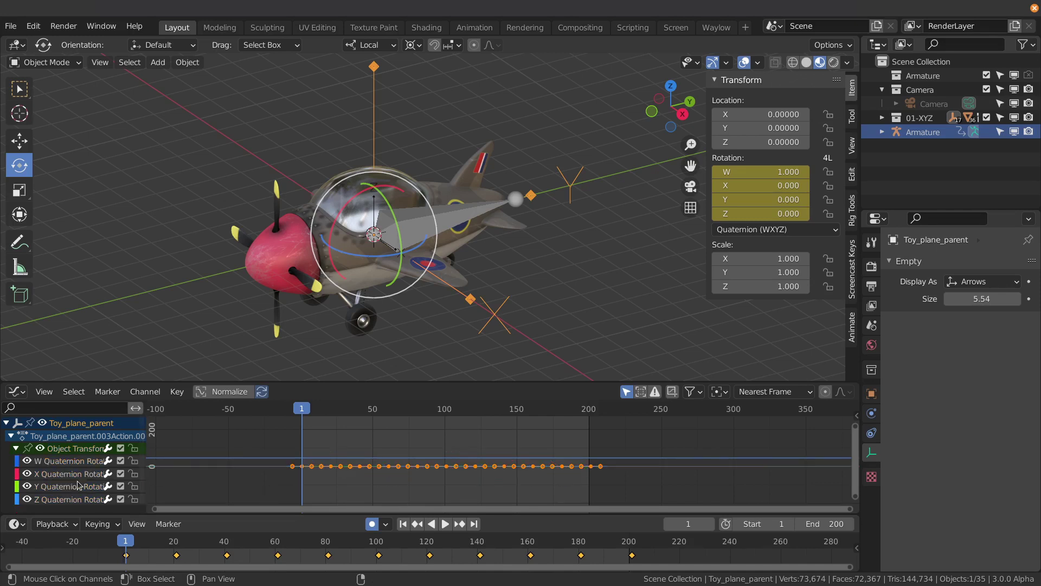
Step: Hide the armature in the viewport and check the plane's quaternion animation by scrubbing and playing it back from frame 1
drag(304, 410, 593, 423)
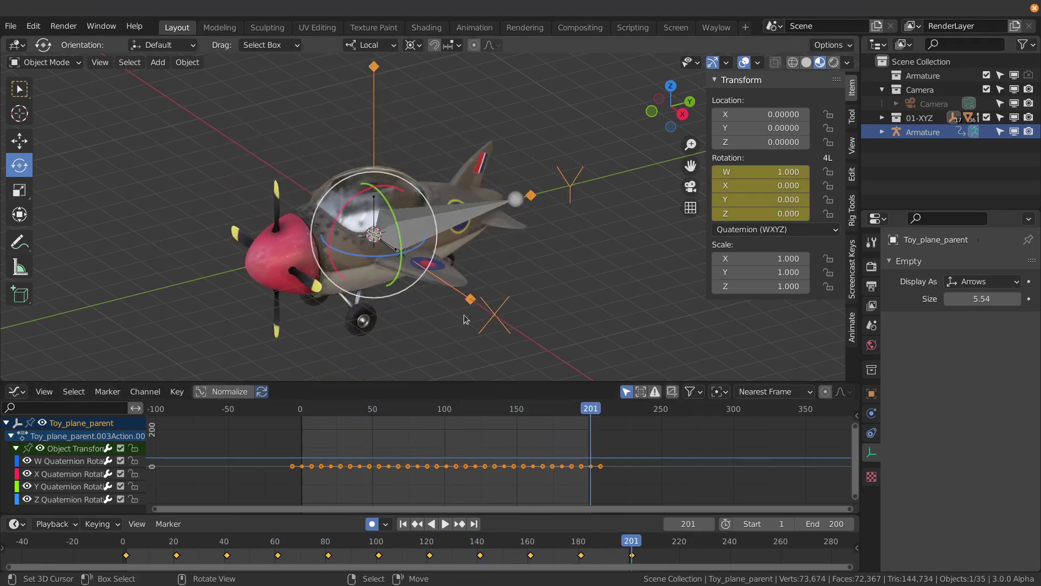
drag(325, 413, 301, 396)
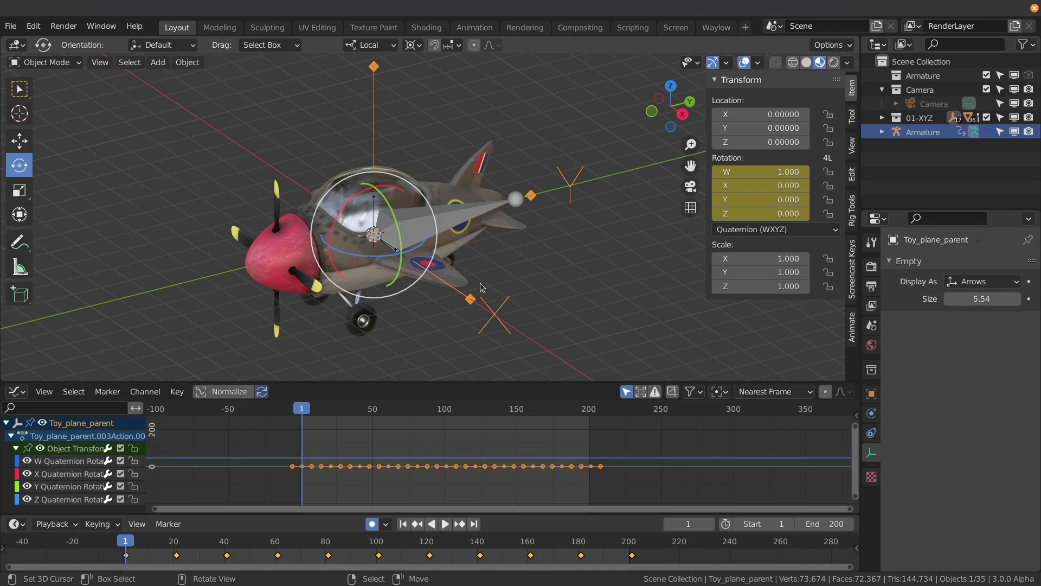
click(1015, 132)
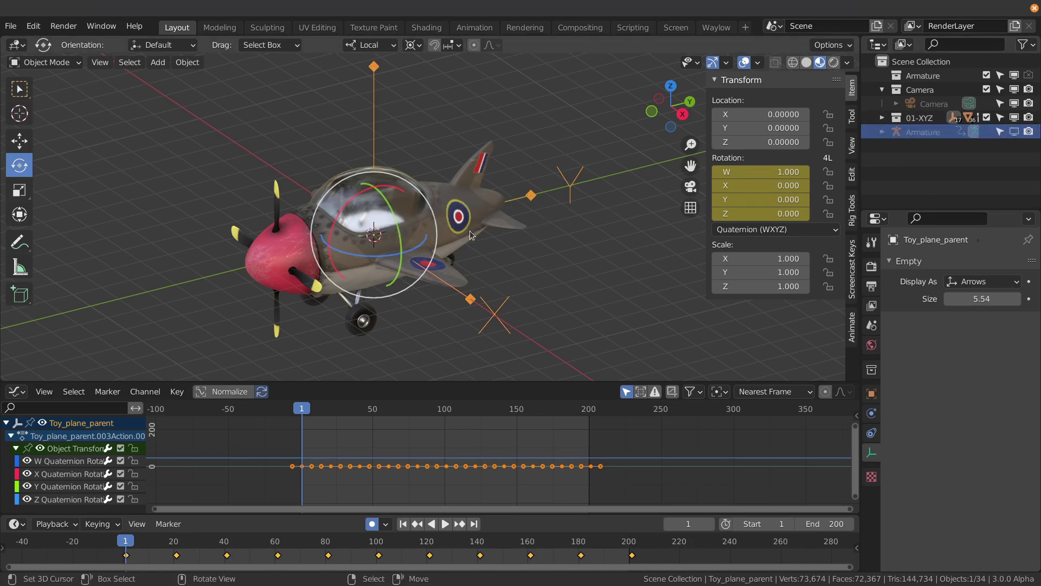
key(space)
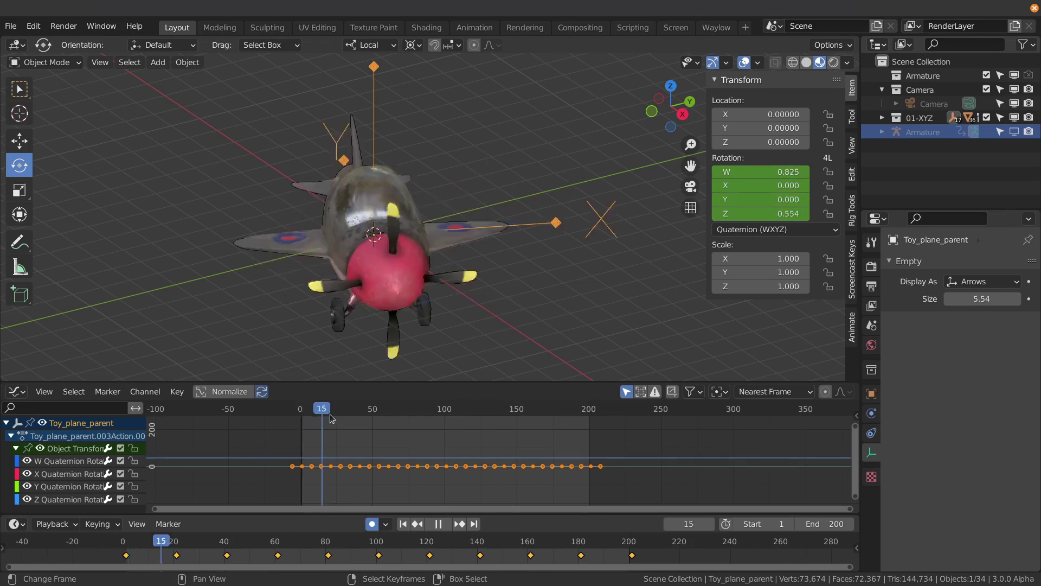
key(space)
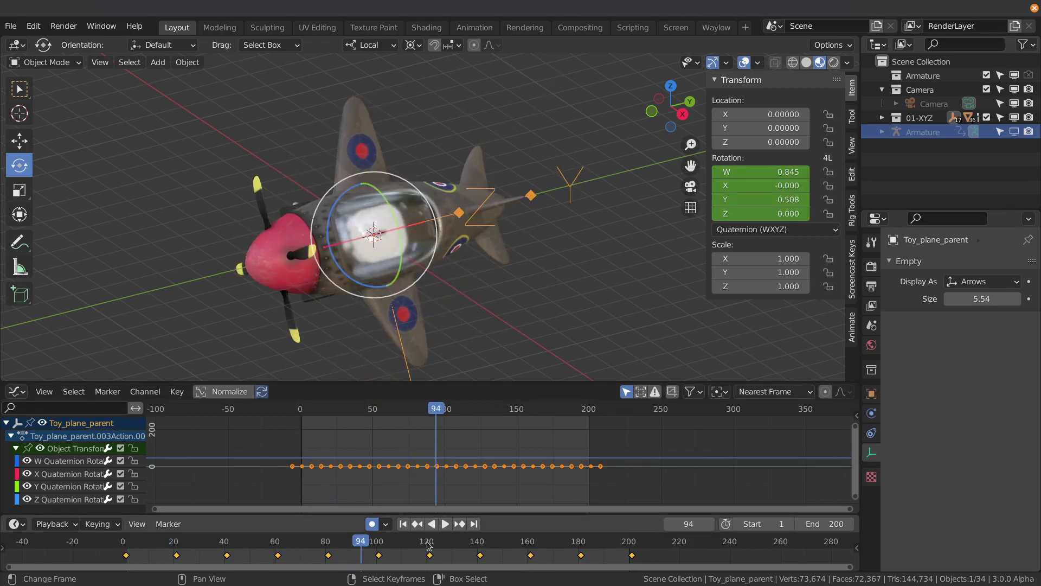
Step: Play and scrub the plane's quaternion animation from frame 94 to examine its roll between frames 121 and 161
key(space)
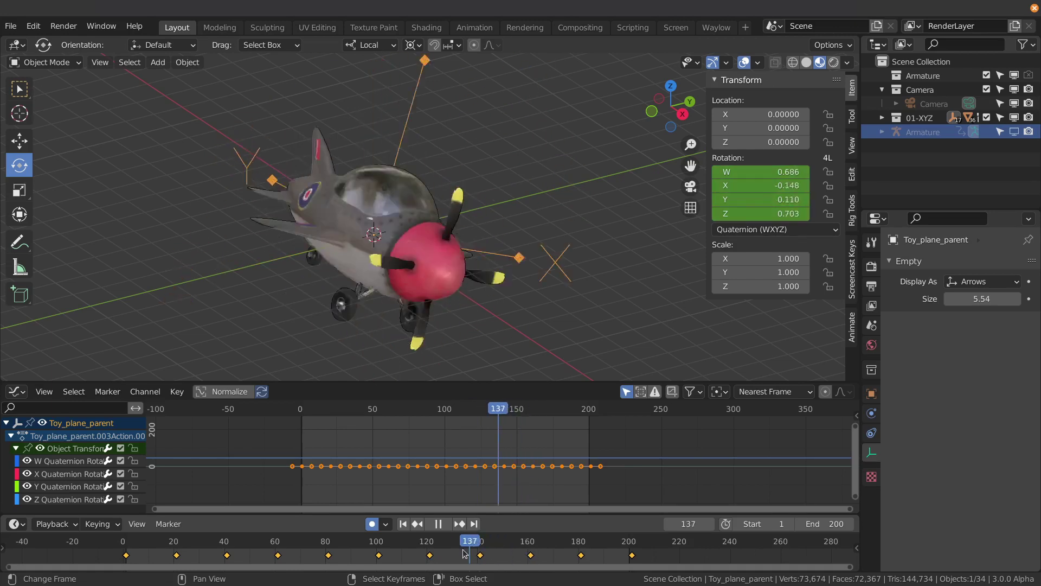
click(459, 559)
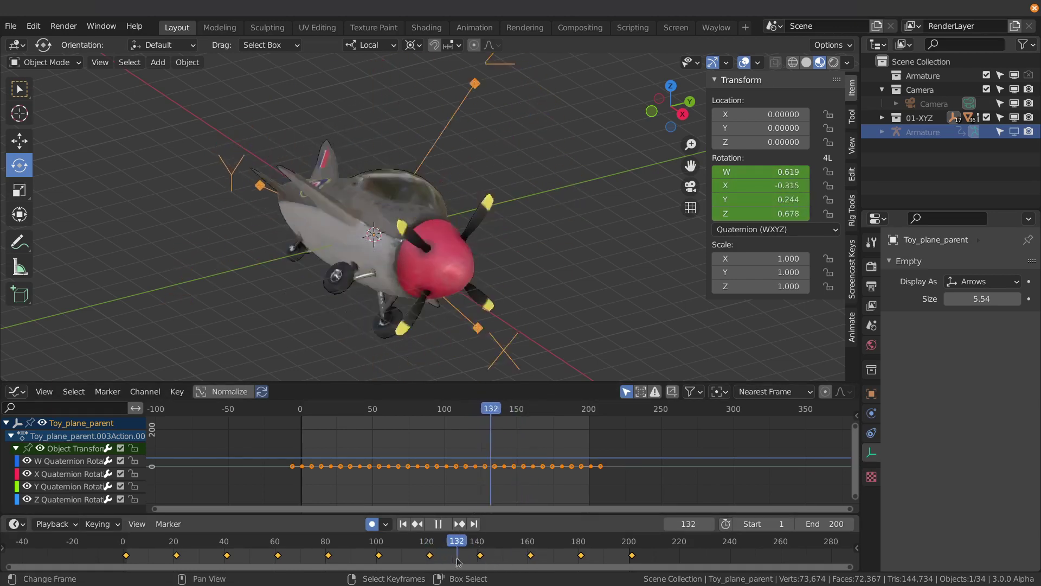
drag(458, 562, 541, 567)
key(space)
Step: Set Toy_plane_parent's quaternion keyframes from frame 121 to frame 161 to Linear interpolation
key(Down)
key(alt+a)
key(b)
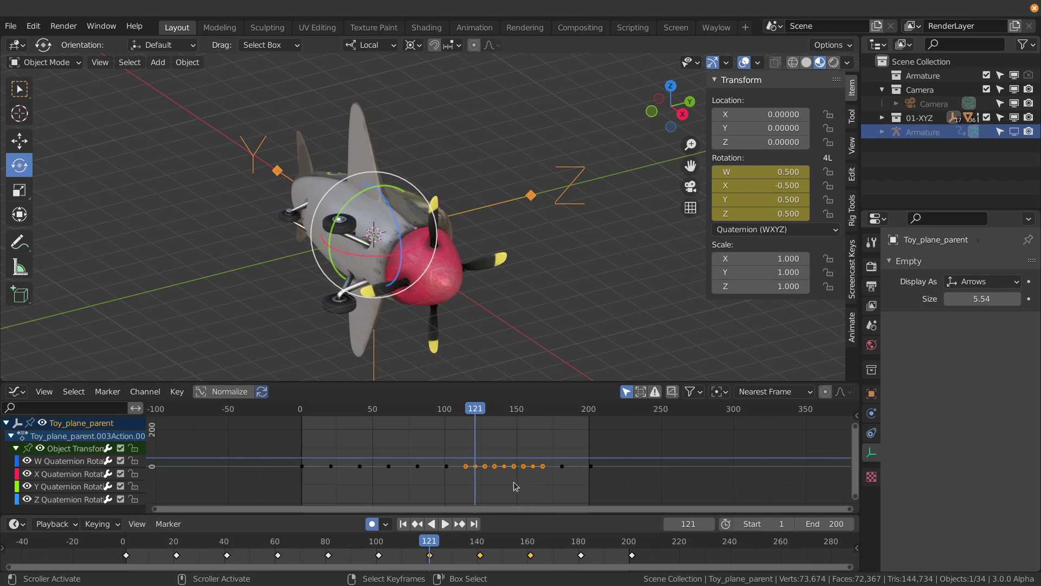
key(alt+a)
key(a)
key(Home)
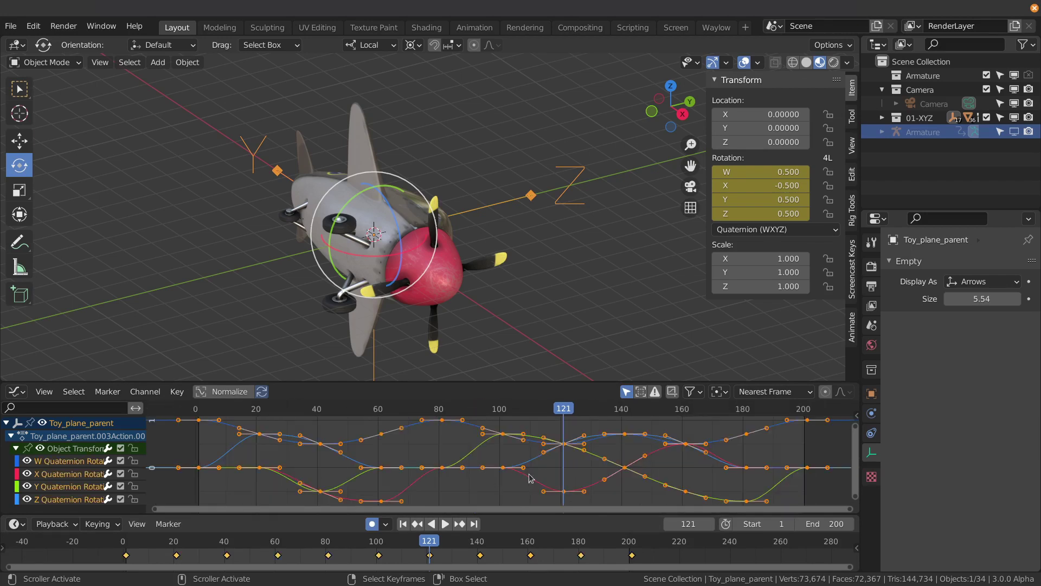
scroll(530, 477, down, 2)
drag(426, 548, 536, 561)
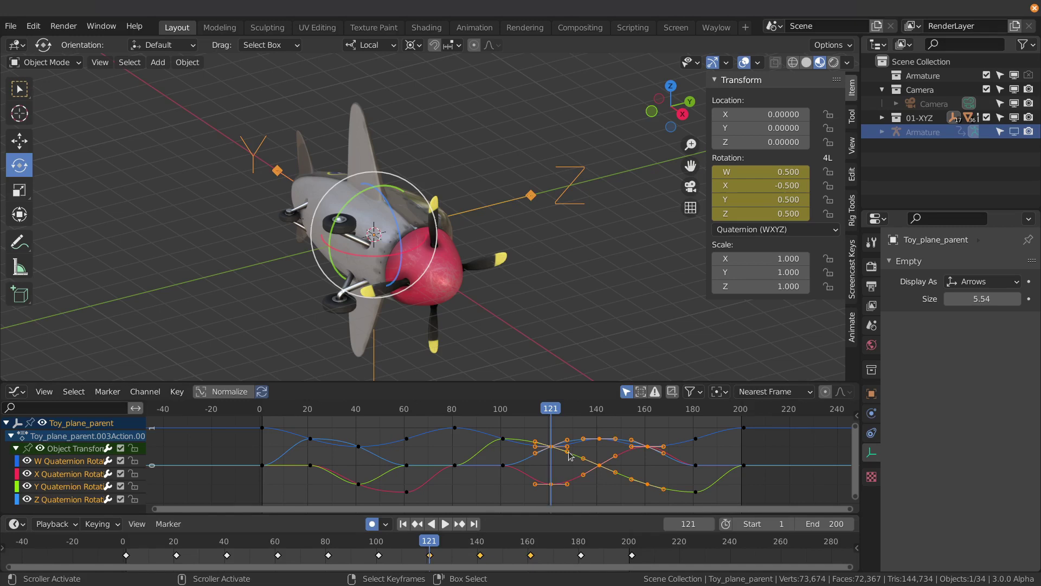
key(t)
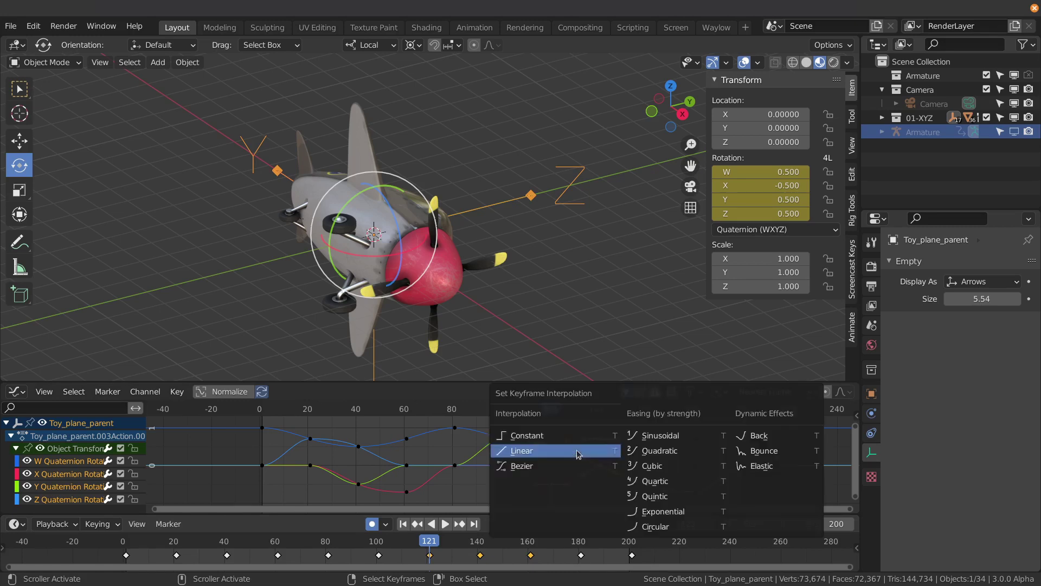
click(522, 453)
Step: Scrub and play the linearly interpolated section between frames 121 and 161 to check the plane's roll
drag(430, 540, 531, 541)
click(143, 542)
key(space)
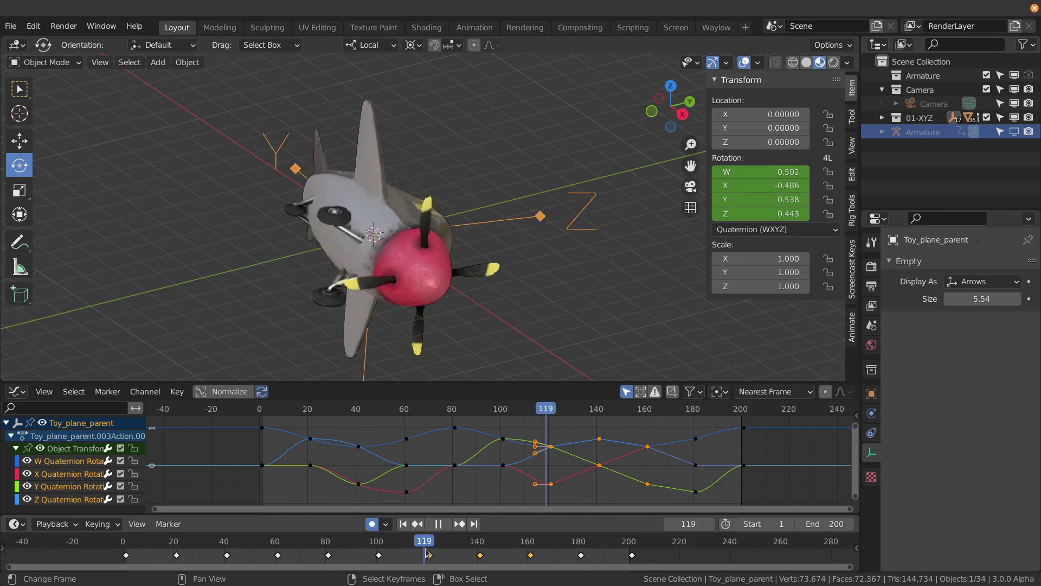
key(space)
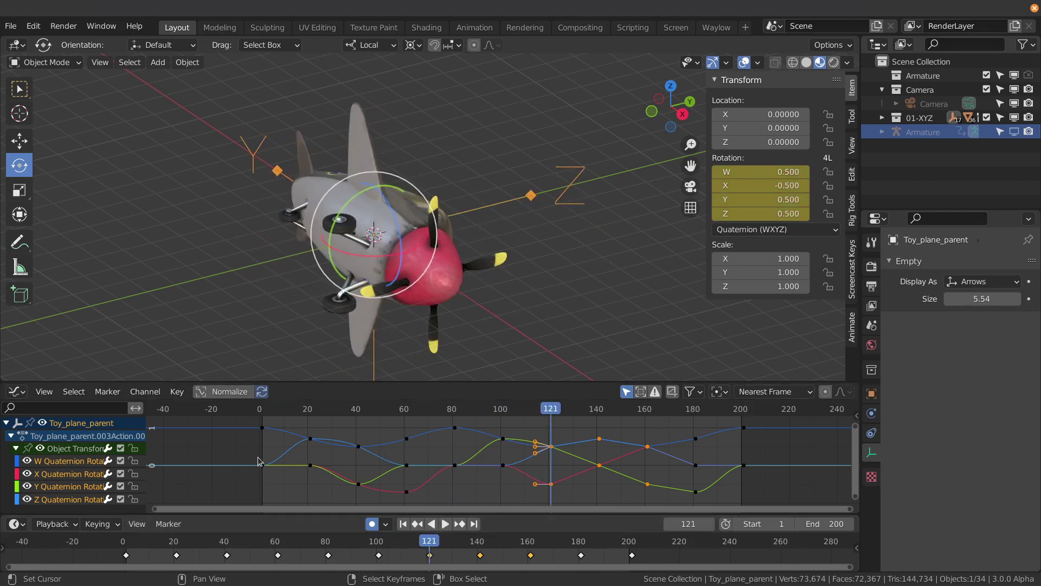
Step: Insert rotation keyframes on Toy_plane_parent at frames 122 and 160, just inside the ends of the linear section
mouse_move(429, 542)
mouse_down()
mouse_move(421, 542)
mouse_move(434, 542)
mouse_up()
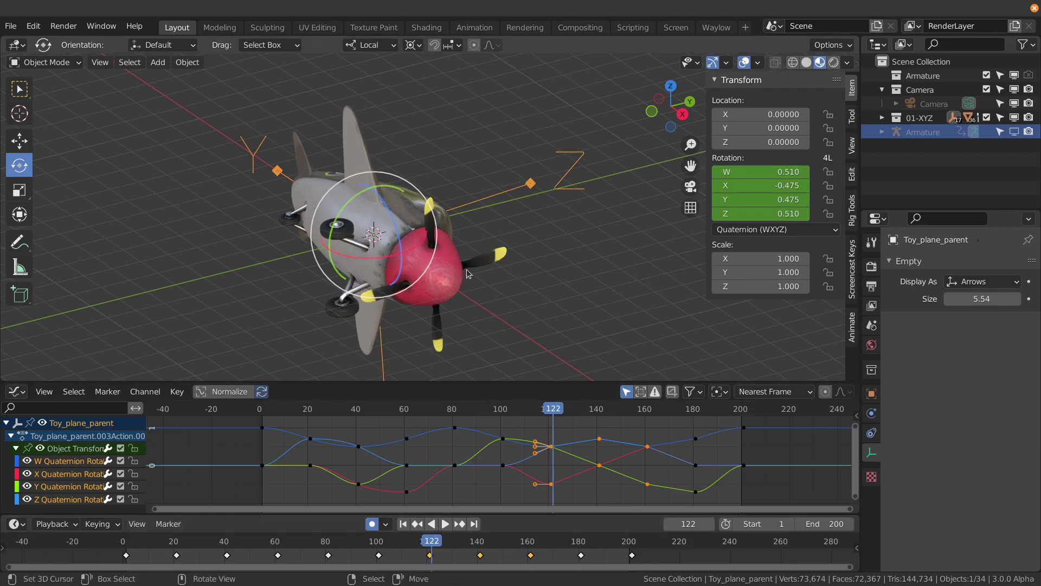
key(i)
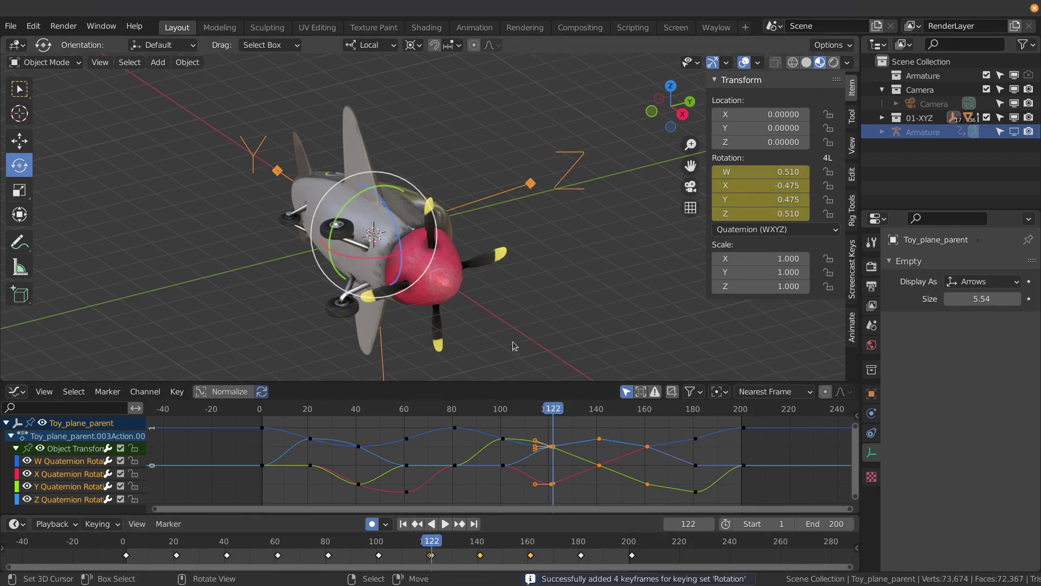
key(space)
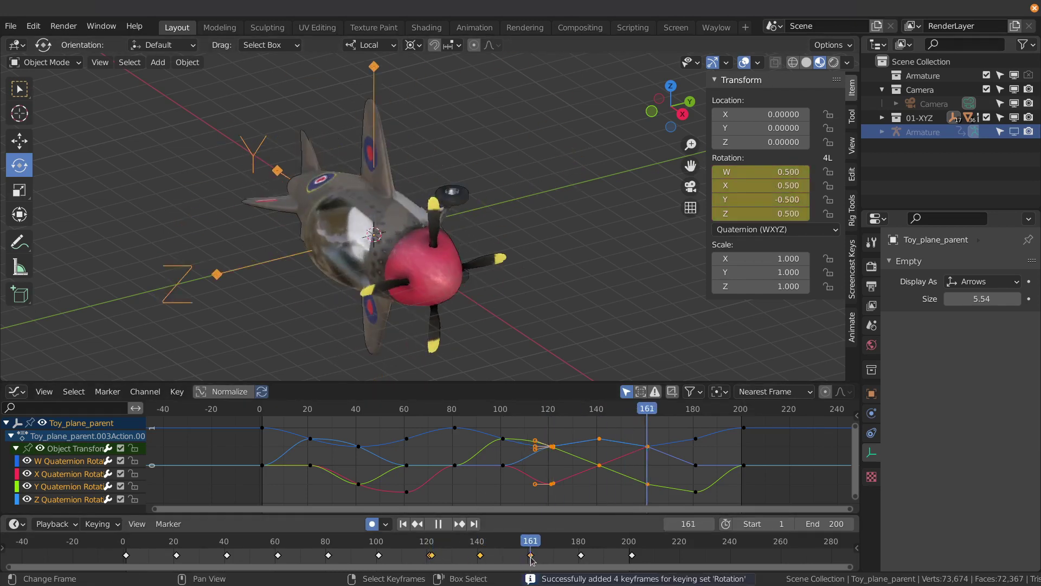
key(space)
key(i)
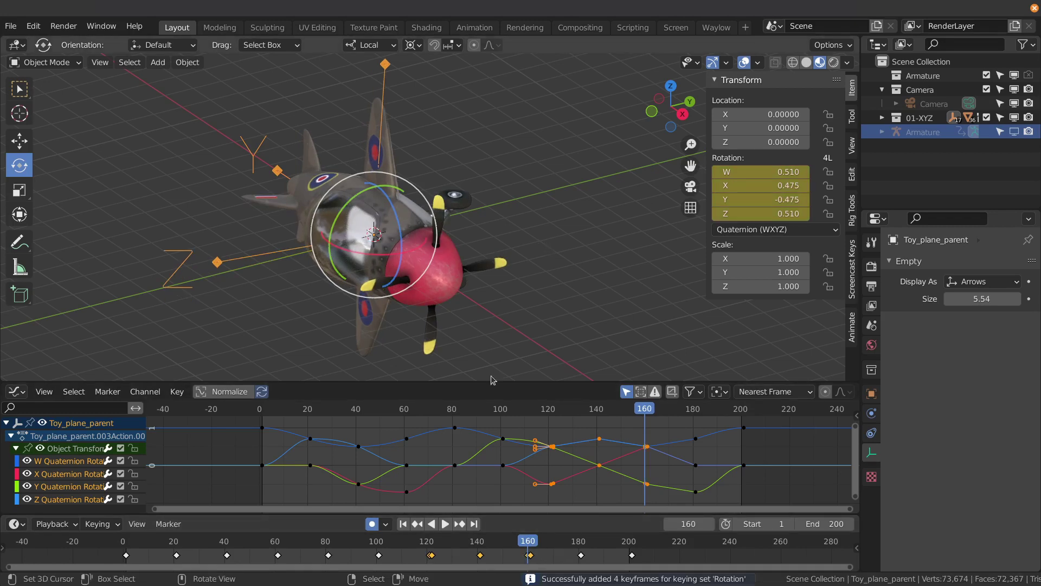
Step: Play back the plane's roll from frame 121 to judge the start of the motion
key(Down)
key(Down)
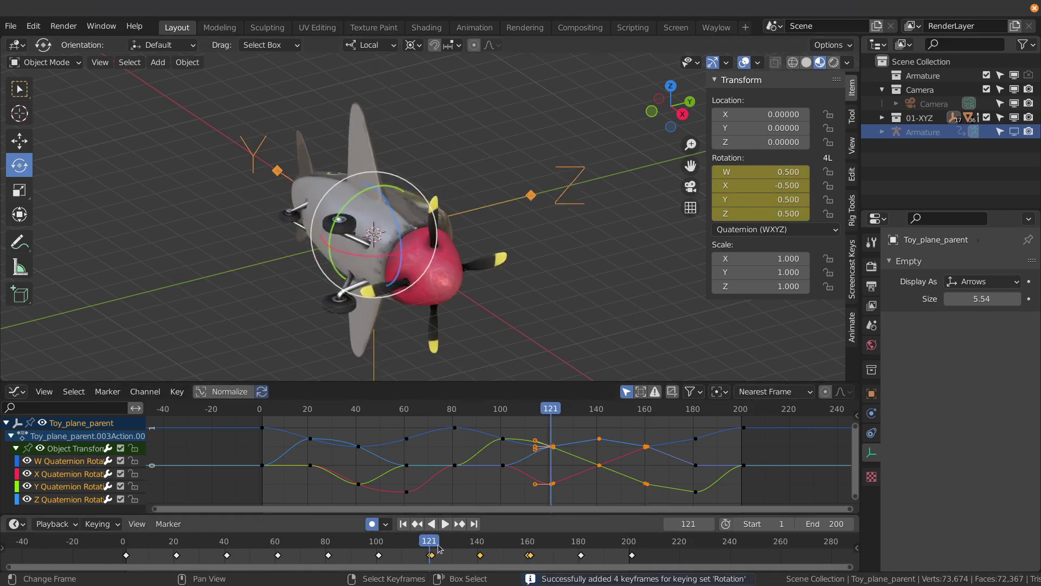
key(space)
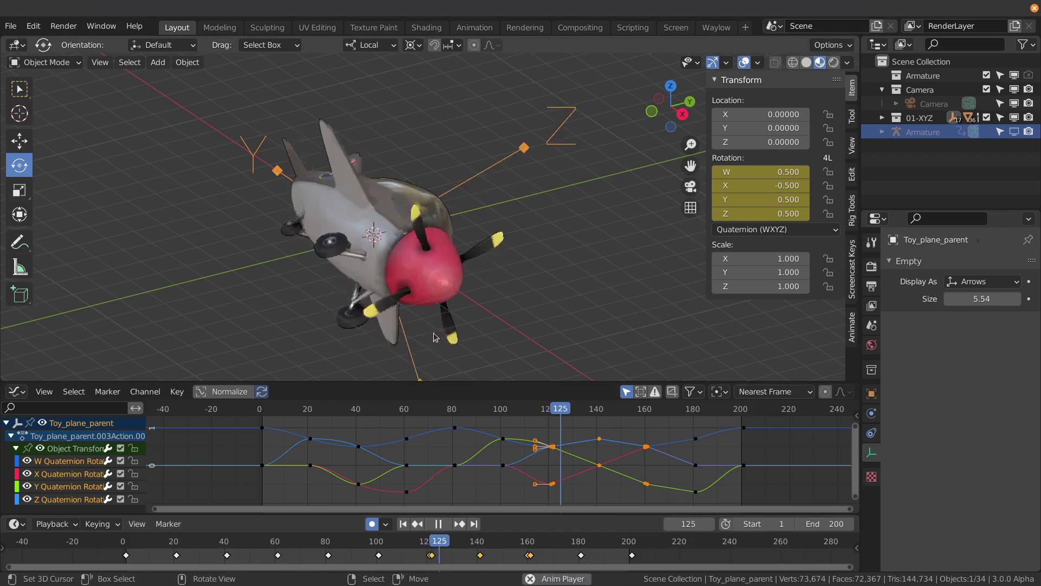
key(Escape)
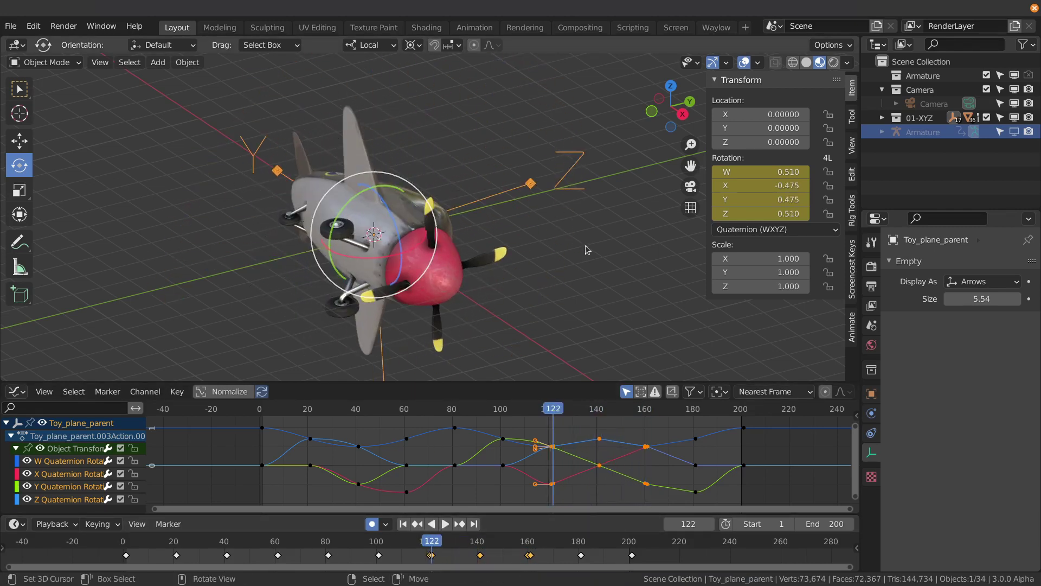
Step: In the right orthographic view, rotate the auto-keyed plane by about 1.87° at frame 122 and about -3.76° at frame 160
key(KP_3)
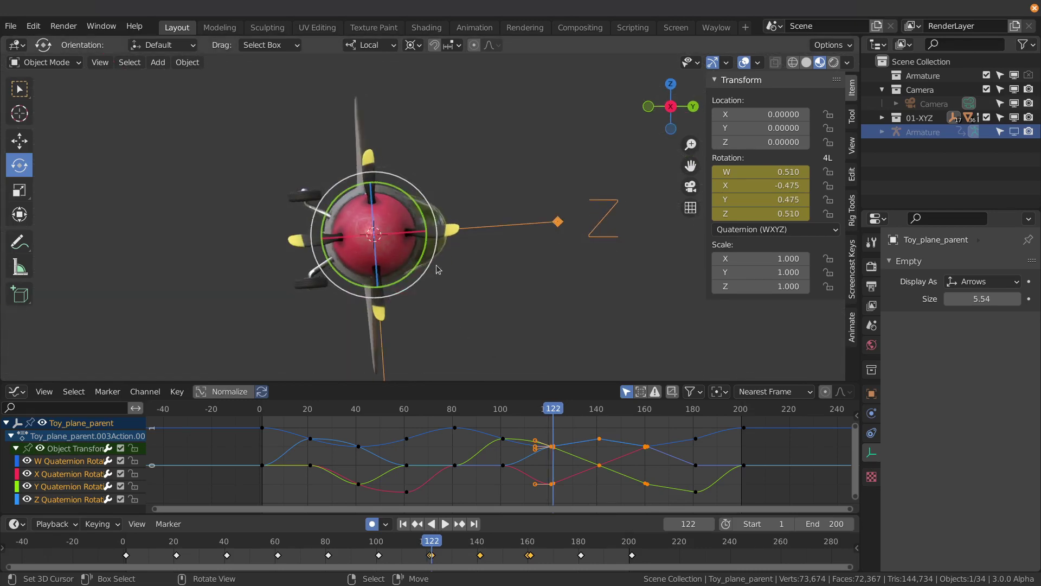
key(r)
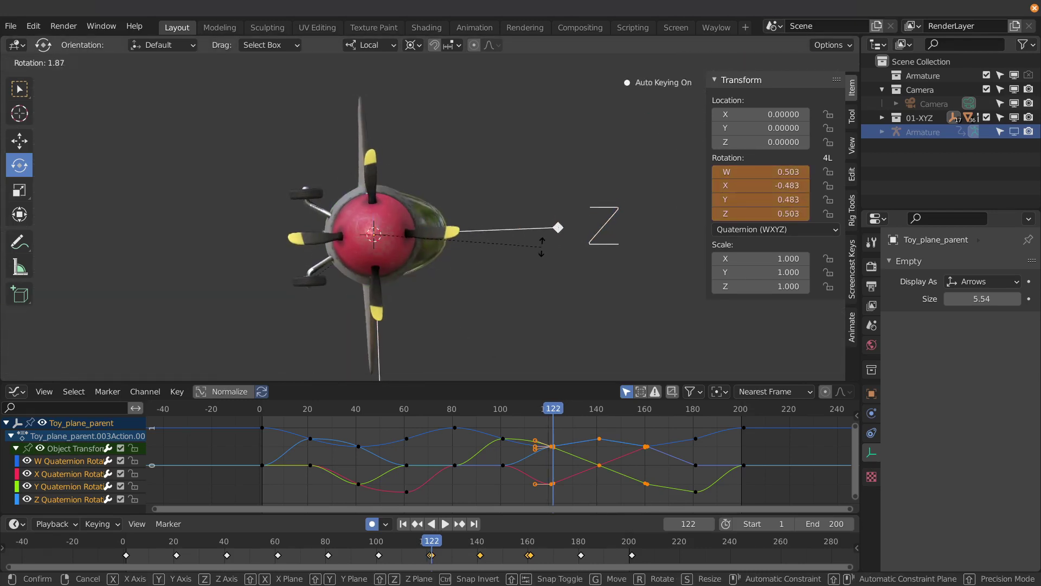
click(541, 247)
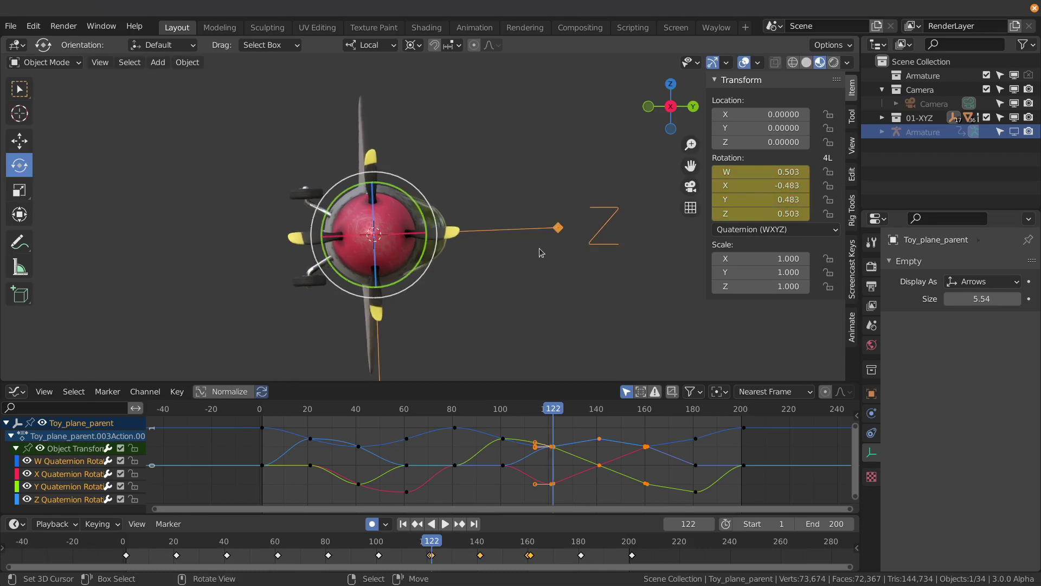
key(Up)
key(Up)
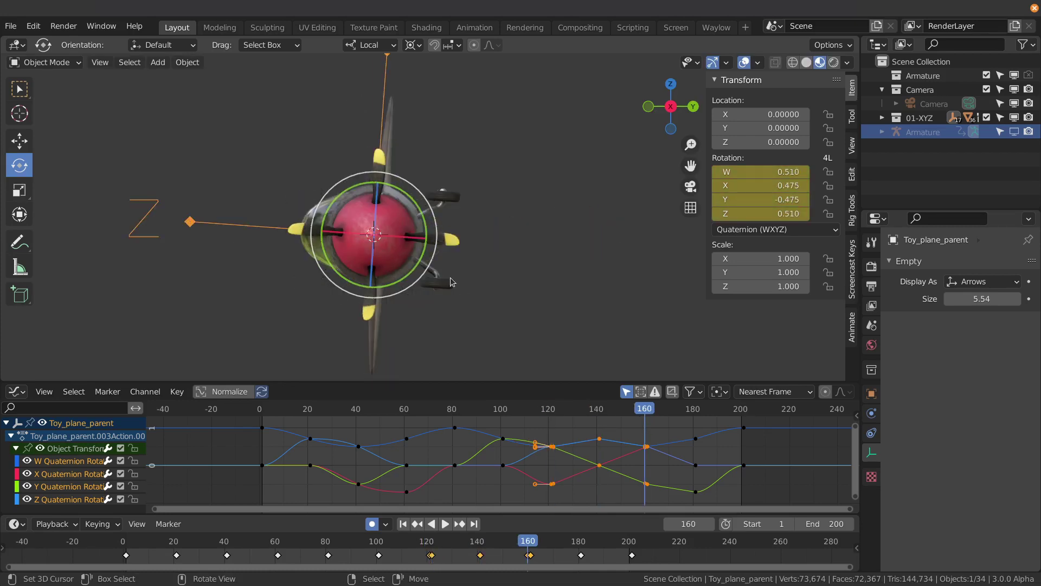
key(r)
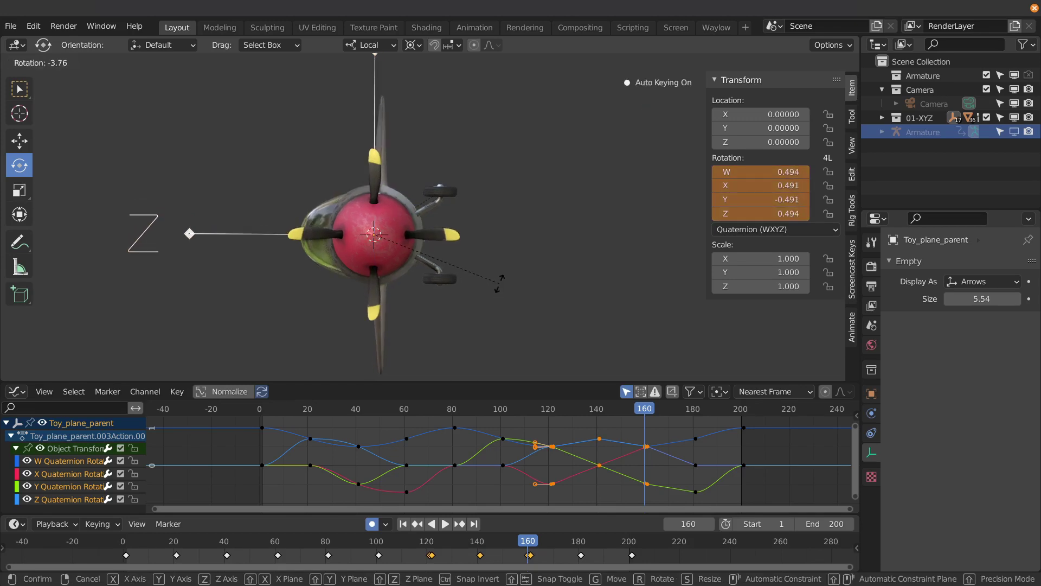
click(497, 285)
key(Down)
key(Up)
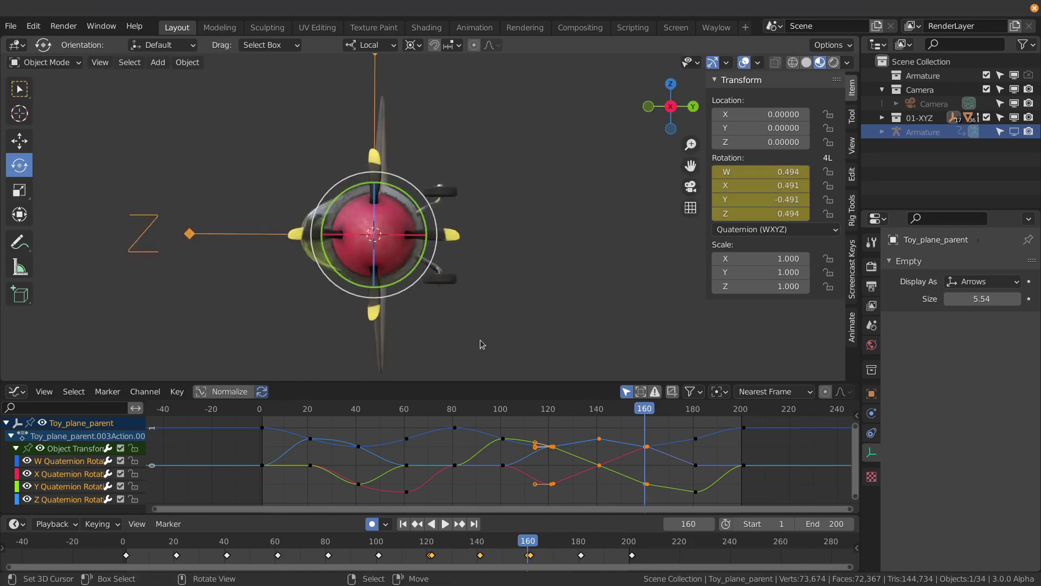
Step: Play back the adjusted roll from frame 120 to check its speed, and undo the last change
click(428, 543)
key(space)
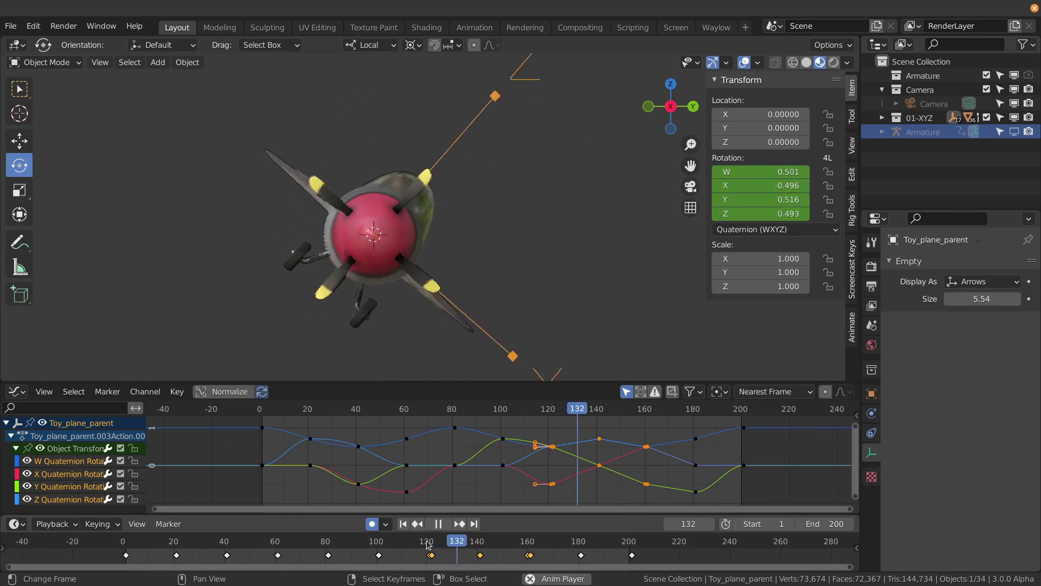
key(Escape)
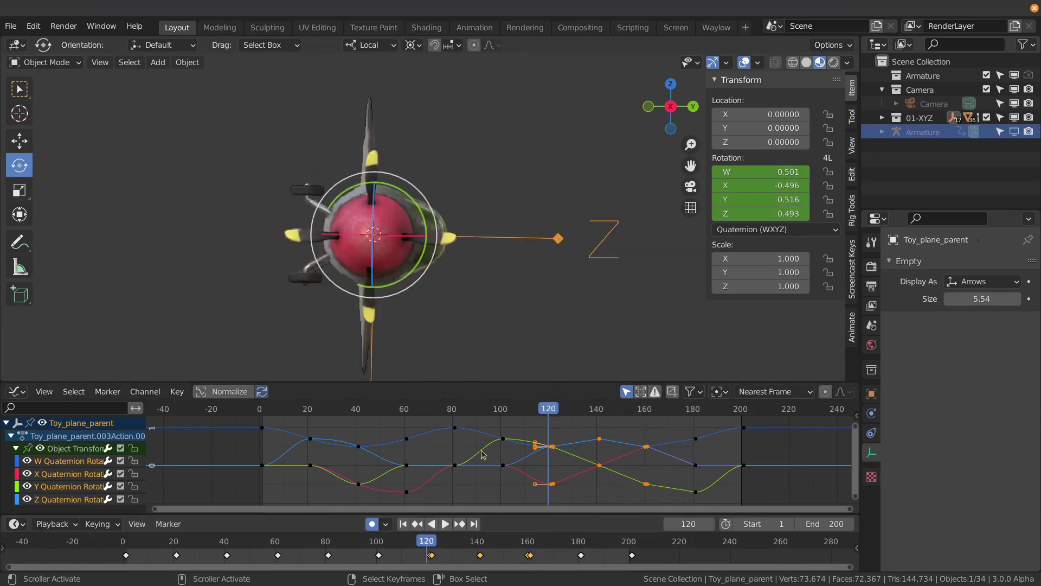
key(space)
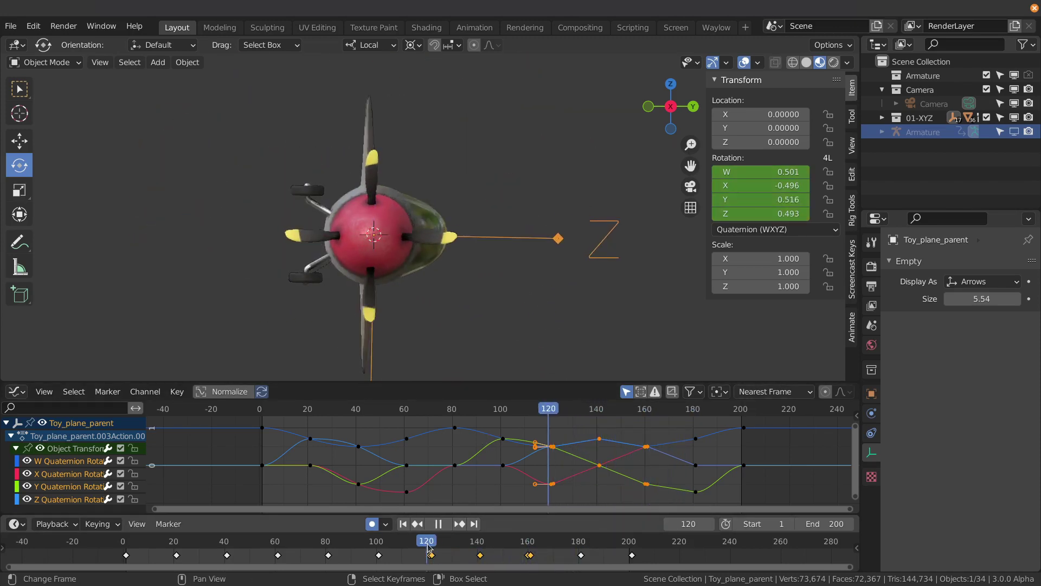
key(space)
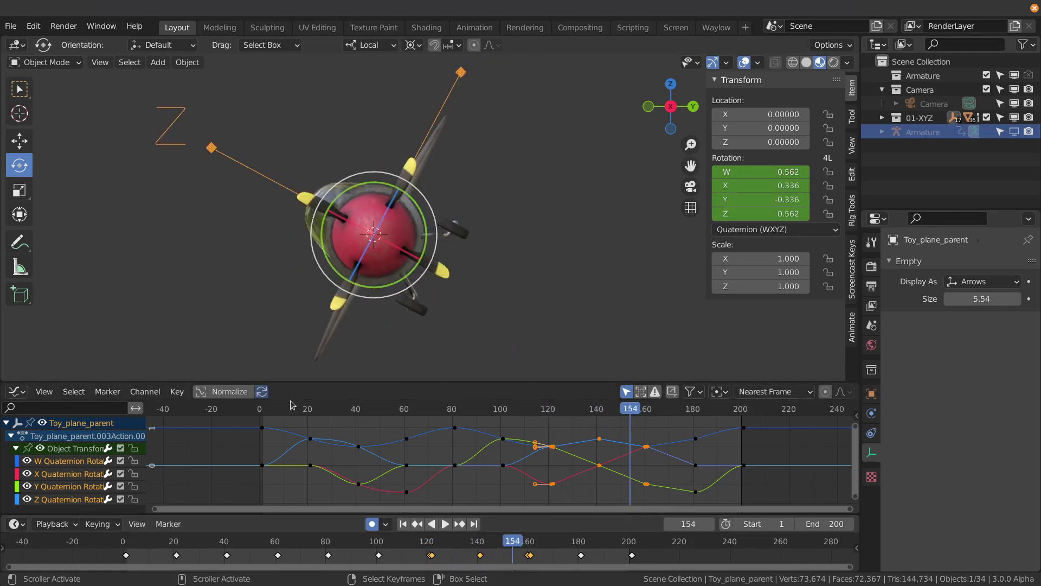
scroll(532, 480, up, 1)
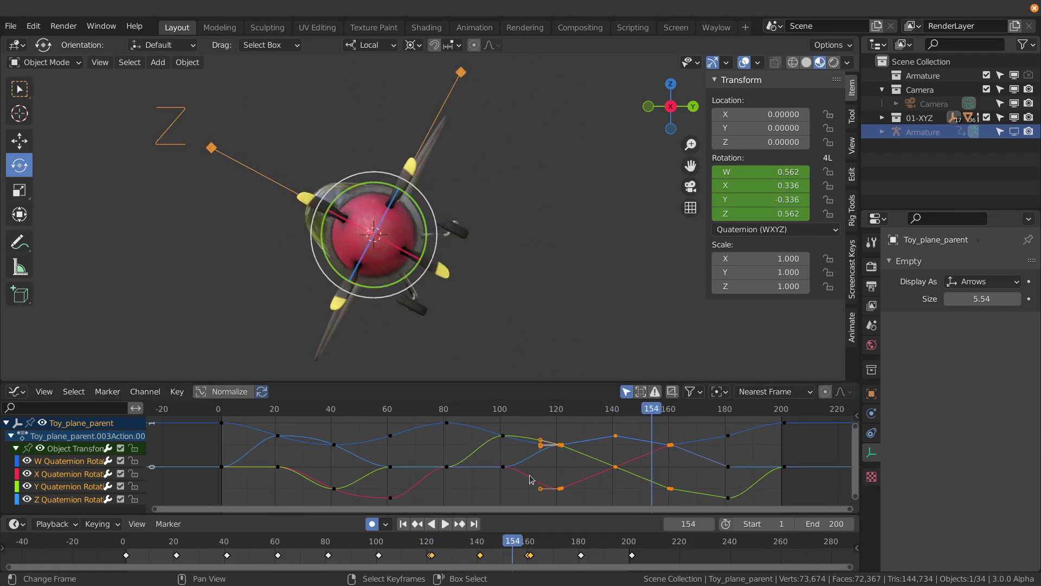
click(429, 543)
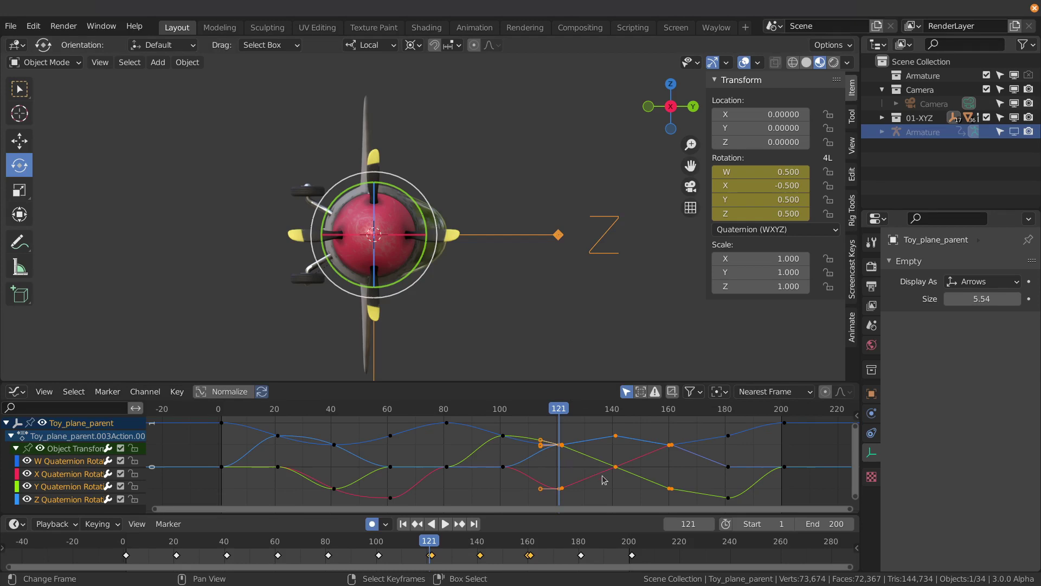
key(ctrl+z)
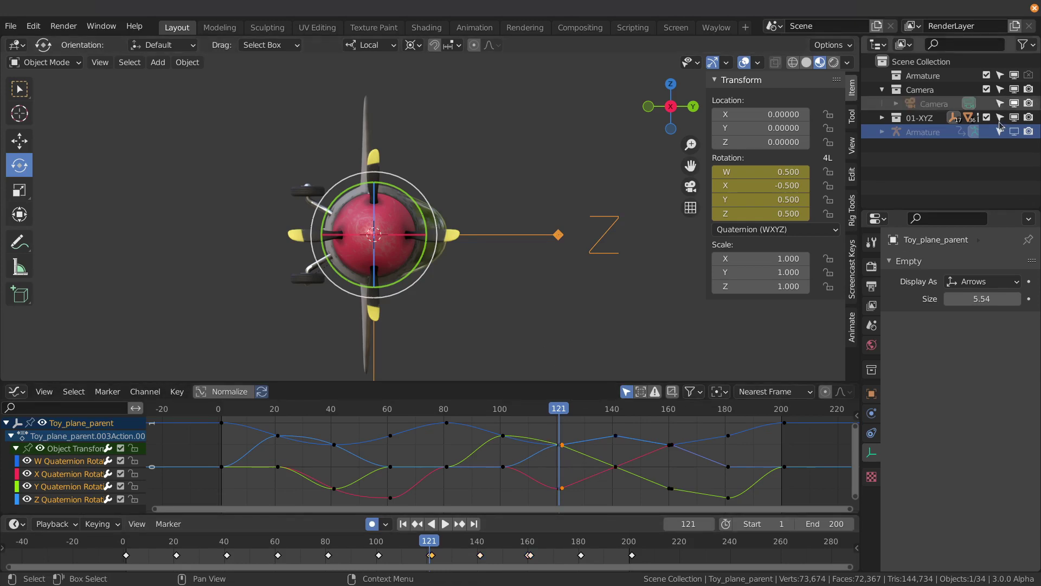
Step: Show the armature in the viewport again and return to frame 1
click(1013, 132)
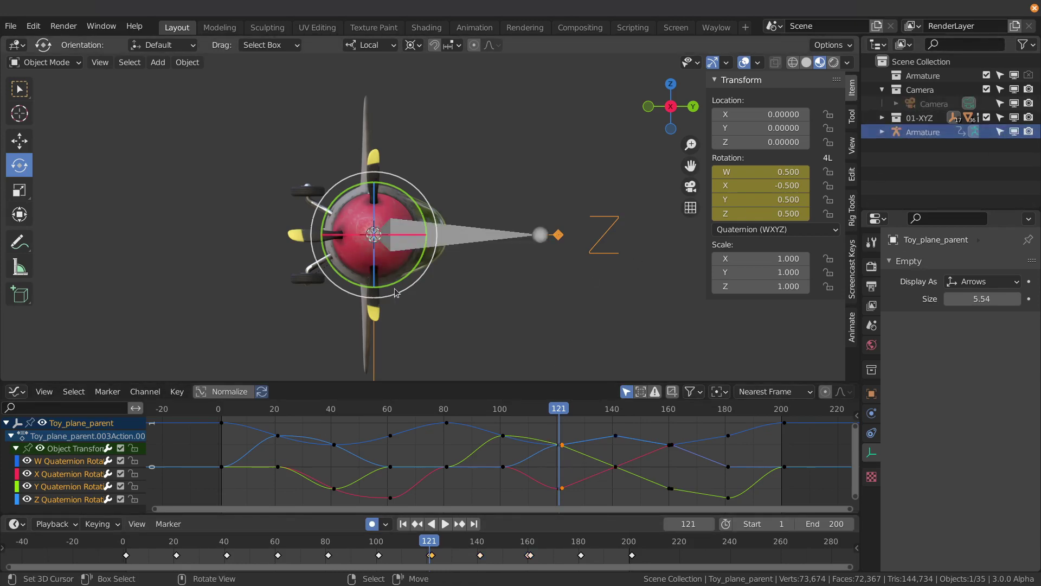
click(237, 416)
key(space)
key(Escape)
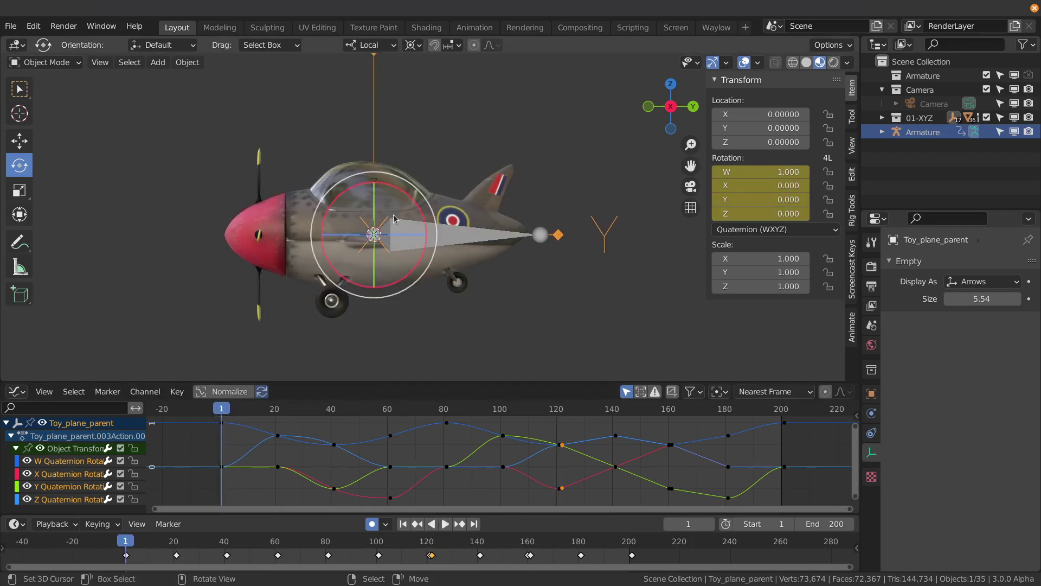
middle_drag(423, 233, 459, 249)
Step: Select all of Toy_plane_parent's quaternion rotation keyframes
key(alt+a)
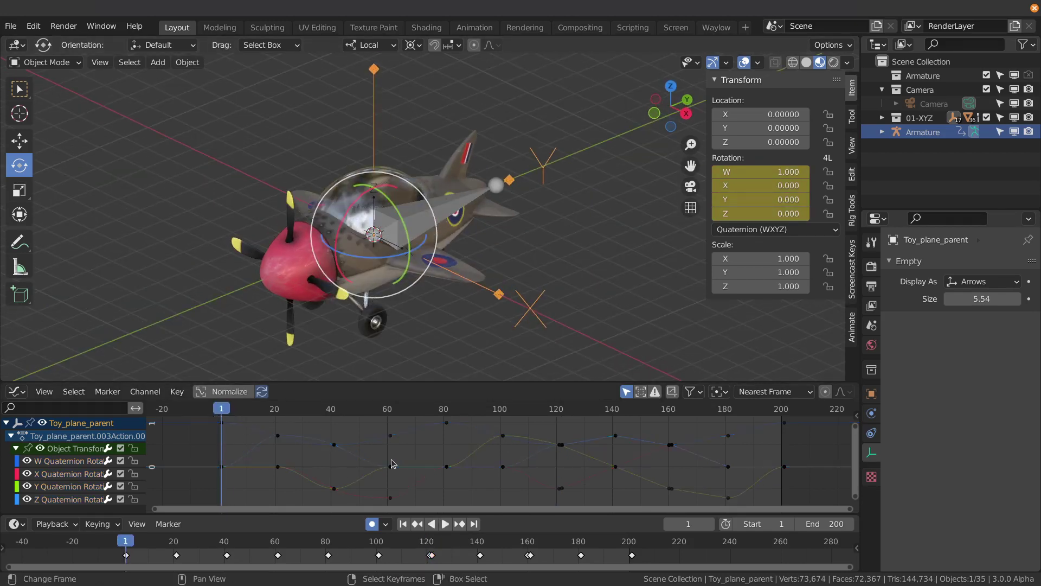
key(a)
key(ctrl)
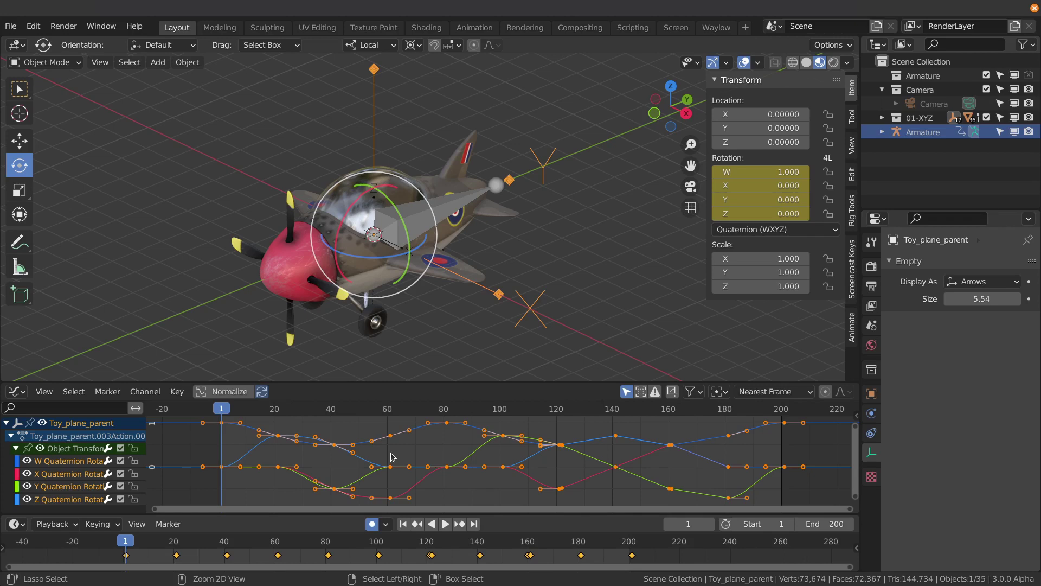
Step: Select the armature and switch it to Pose Mode to access the helper bone's keyframes
click(436, 217)
key(Tab)
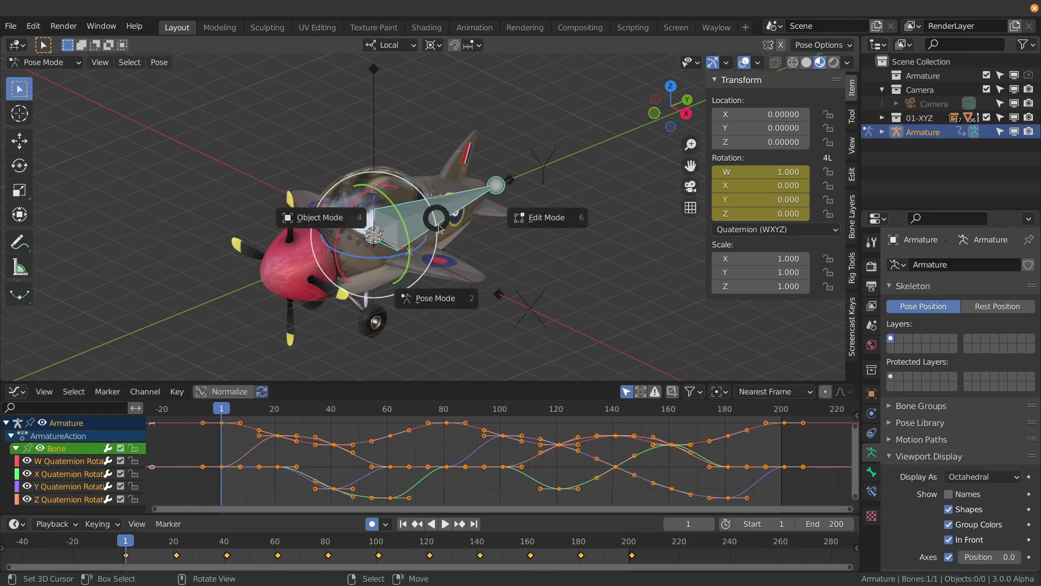
click(450, 306)
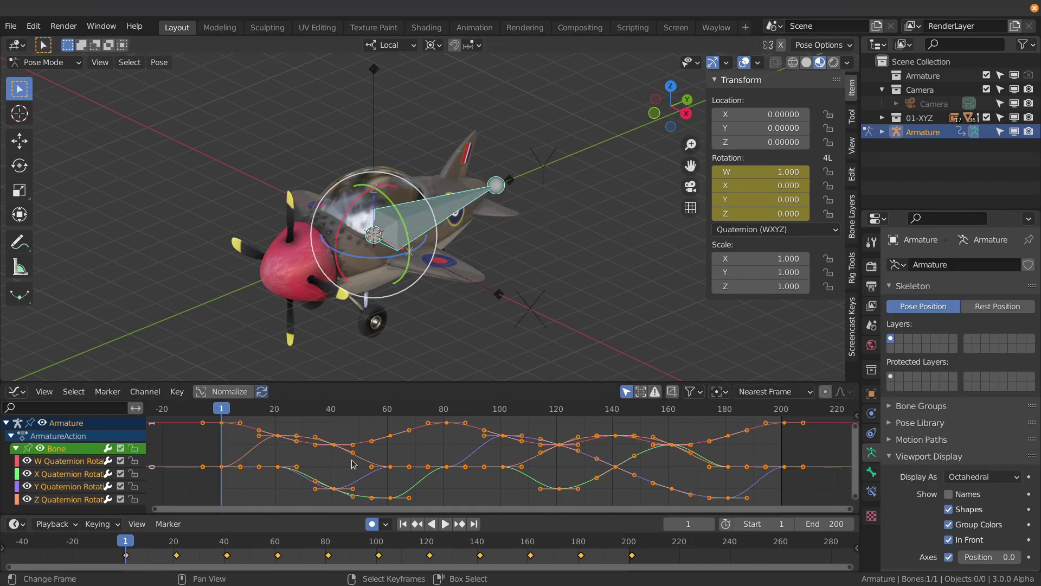
key(ctrl)
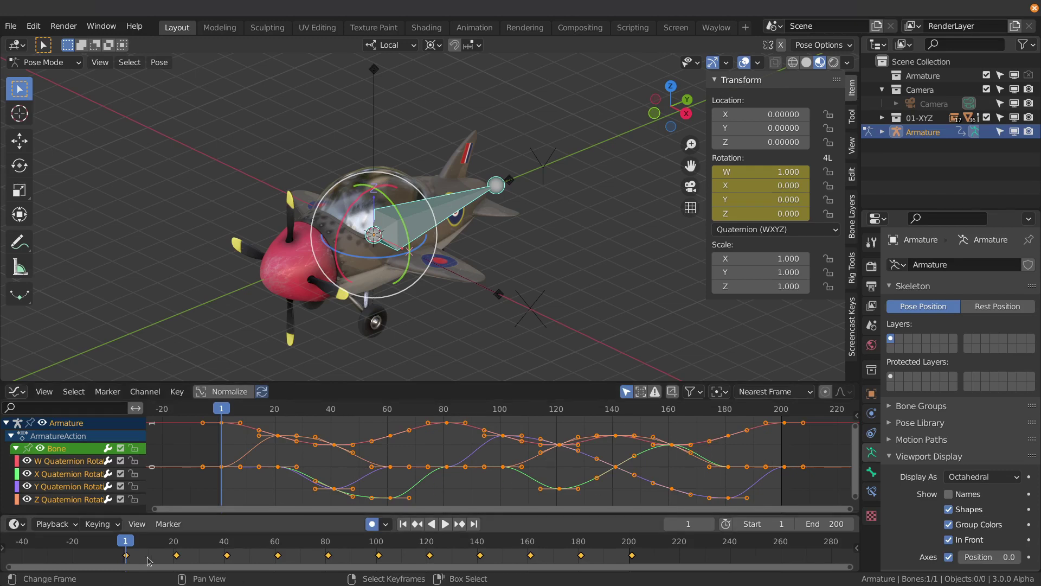
Step: Delete all of the helper bone's keyframes after the one at frame 1
click(166, 559)
right_click(206, 557)
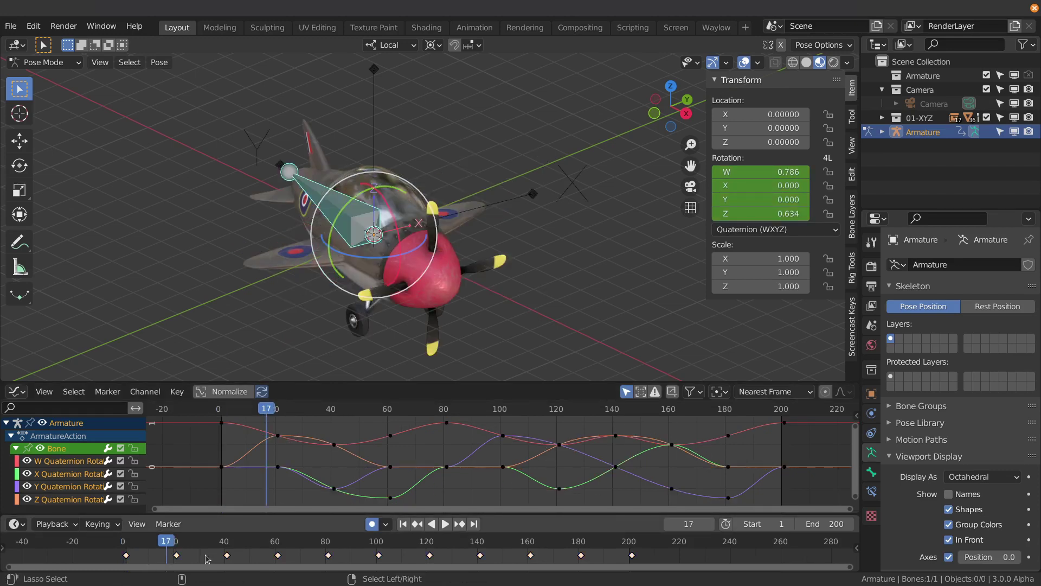
ctrl+right_click(205, 556)
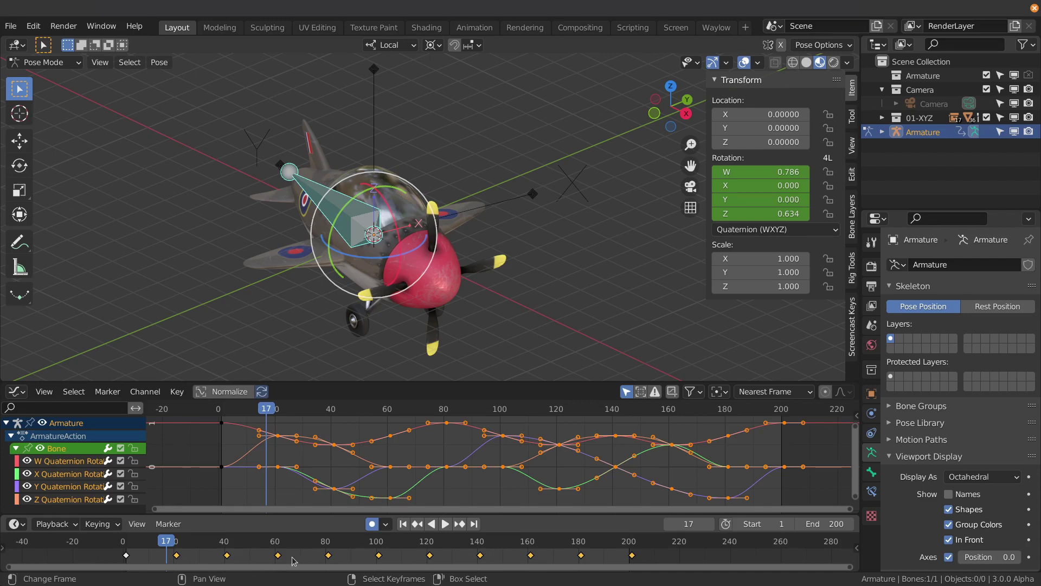
key(x)
click(291, 539)
Step: Paste Toy_plane_parent's copied quaternion keyframes onto the helper bone at frame 1 and play them back briefly
drag(143, 554, 126, 546)
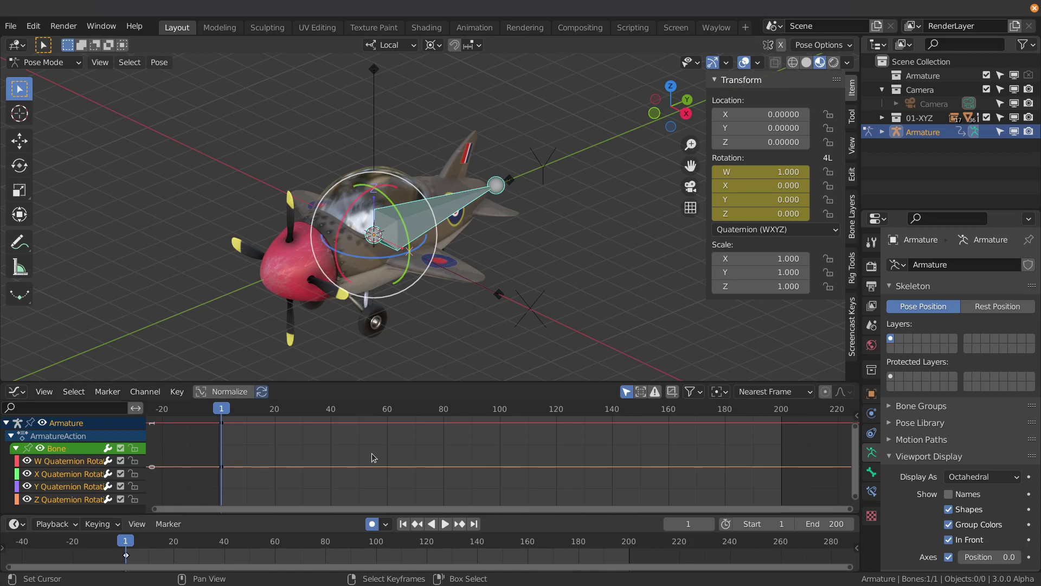
key(ctrl+v)
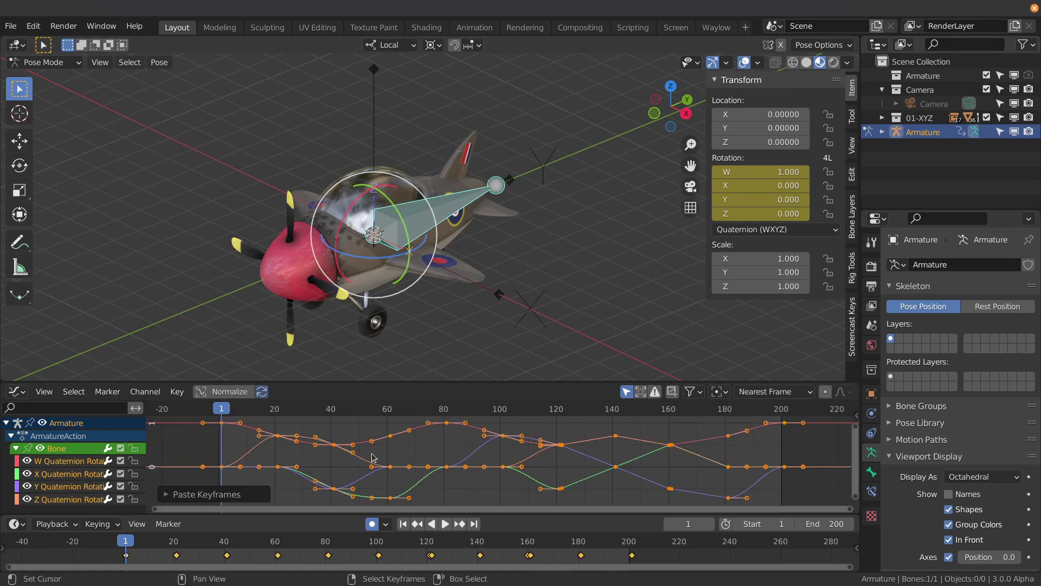
key(space)
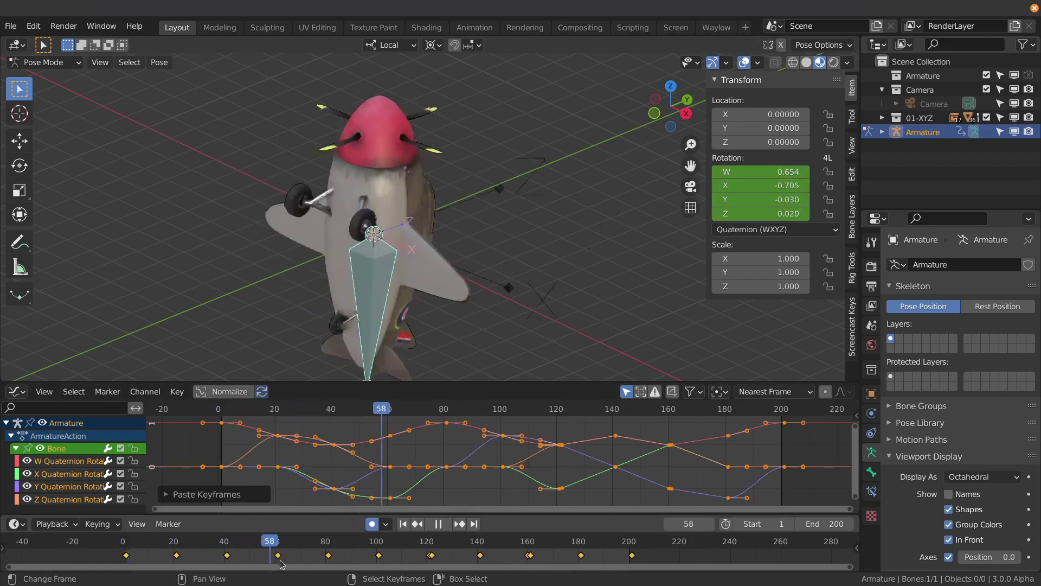
key(Escape)
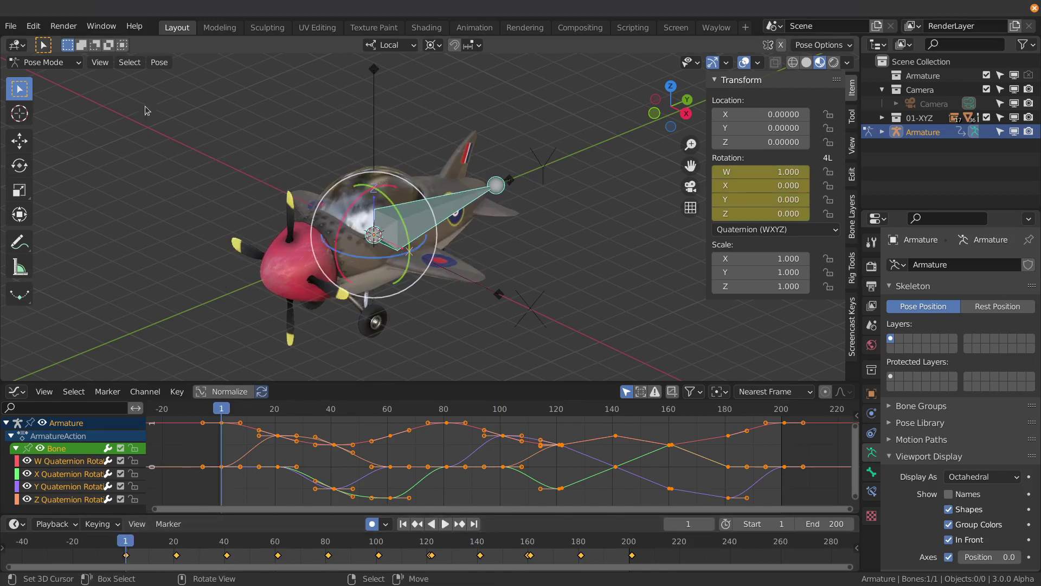
Step: Convert the selected bone's rotation mode in ArmatureAction from quaternion to XYZ Euler with Convert Rotation Modes
click(153, 67)
click(230, 442)
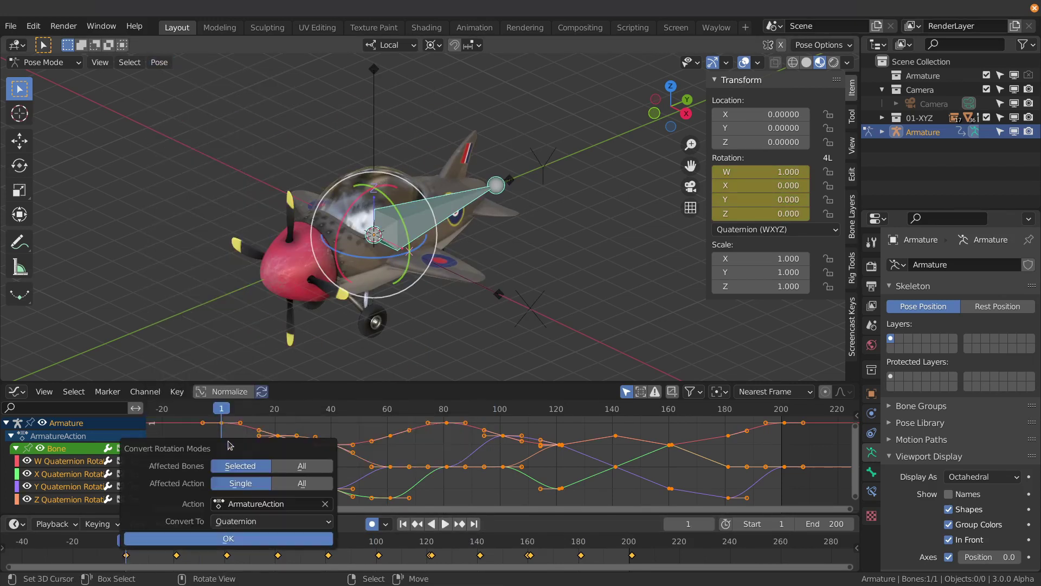
drag(245, 448, 214, 126)
click(215, 200)
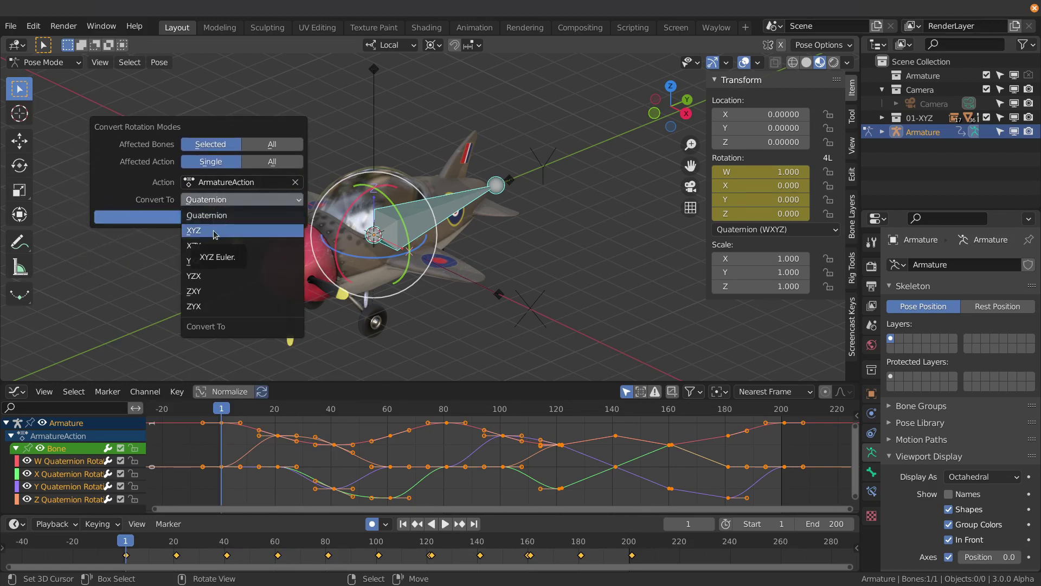
click(215, 235)
click(205, 217)
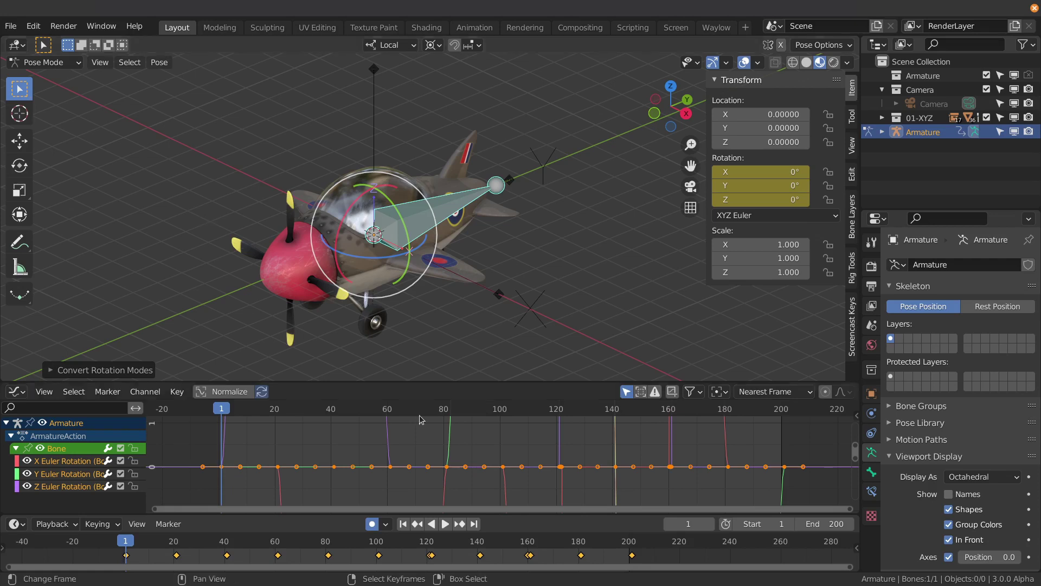
Step: Set Toy_plane_parent's rotation mode to XYZ Euler in Object Mode and paste the bone's converted Euler keyframes onto it
key(Home)
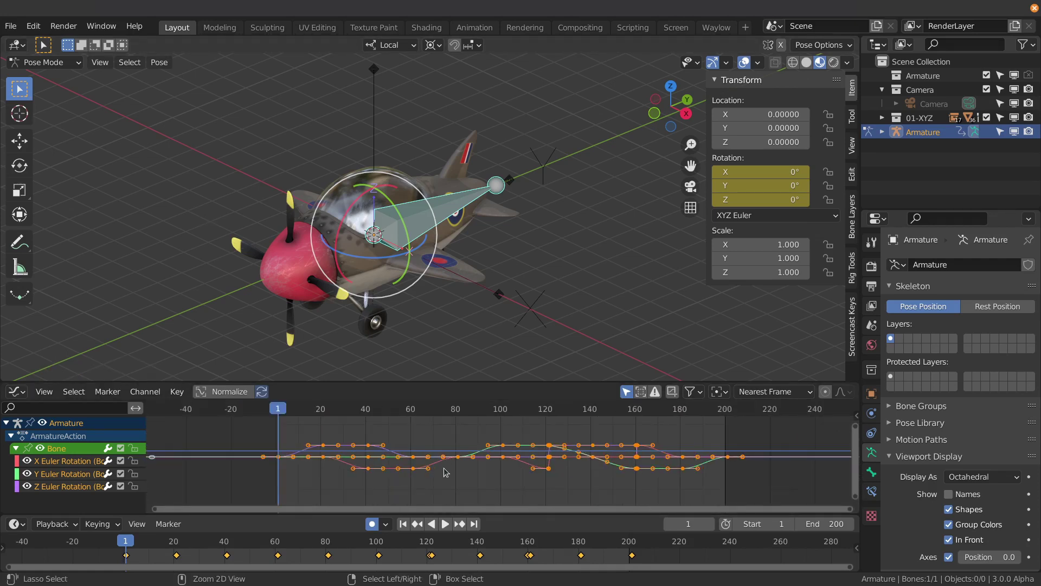
key(ctrl+Tab)
click(372, 97)
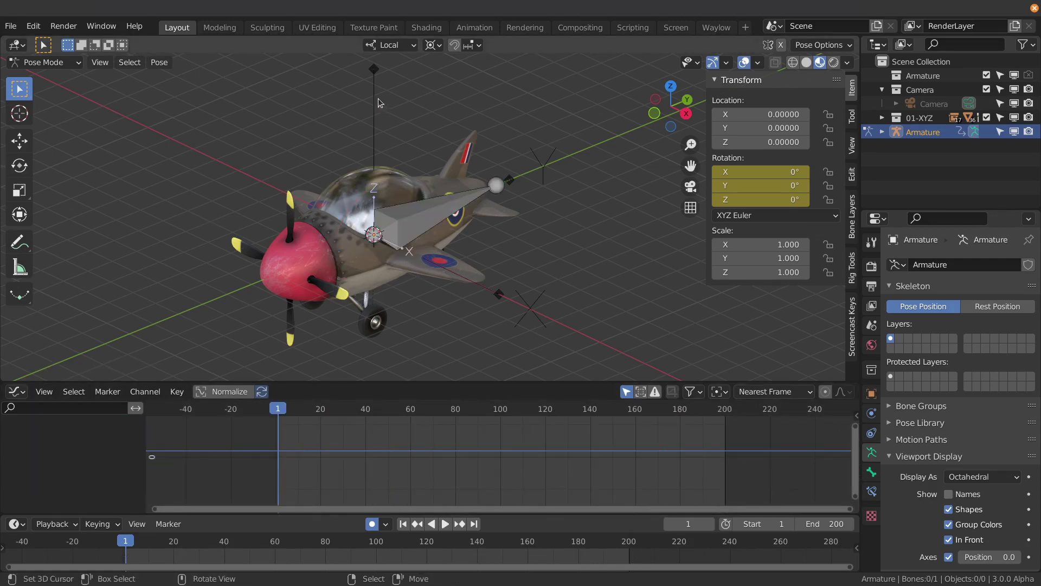
click(752, 230)
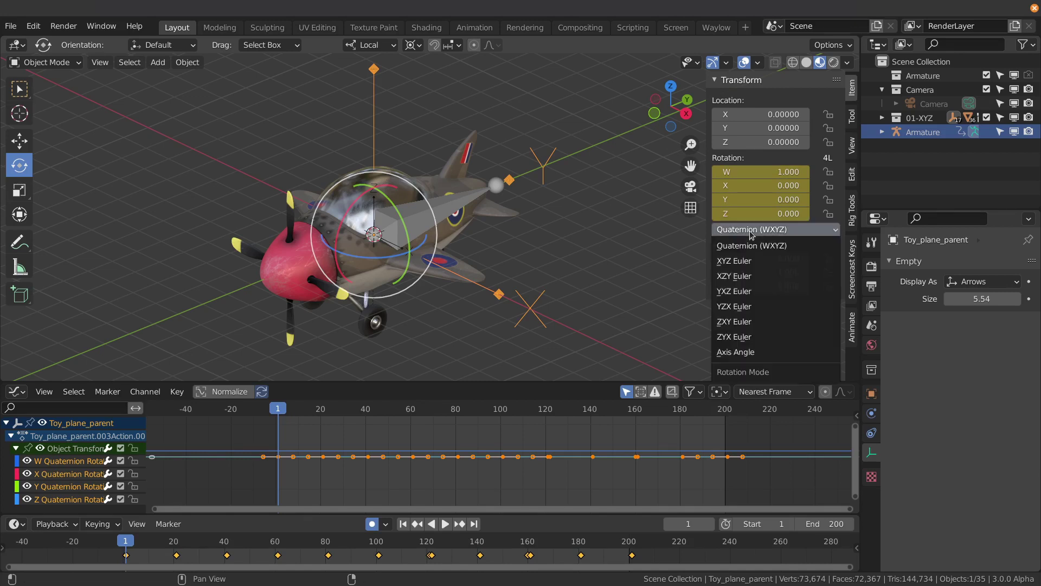
click(746, 261)
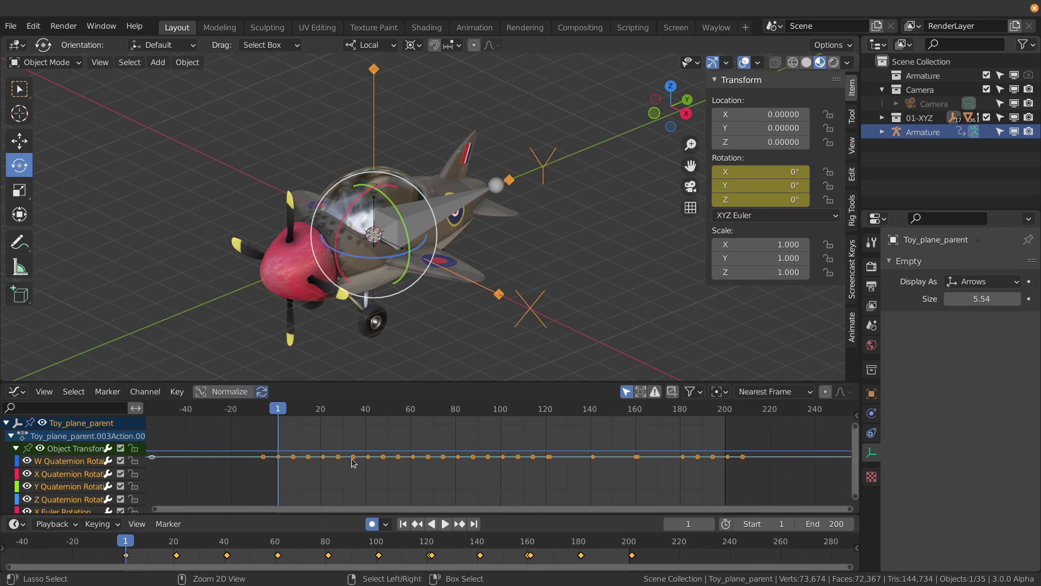
key(ctrl+v)
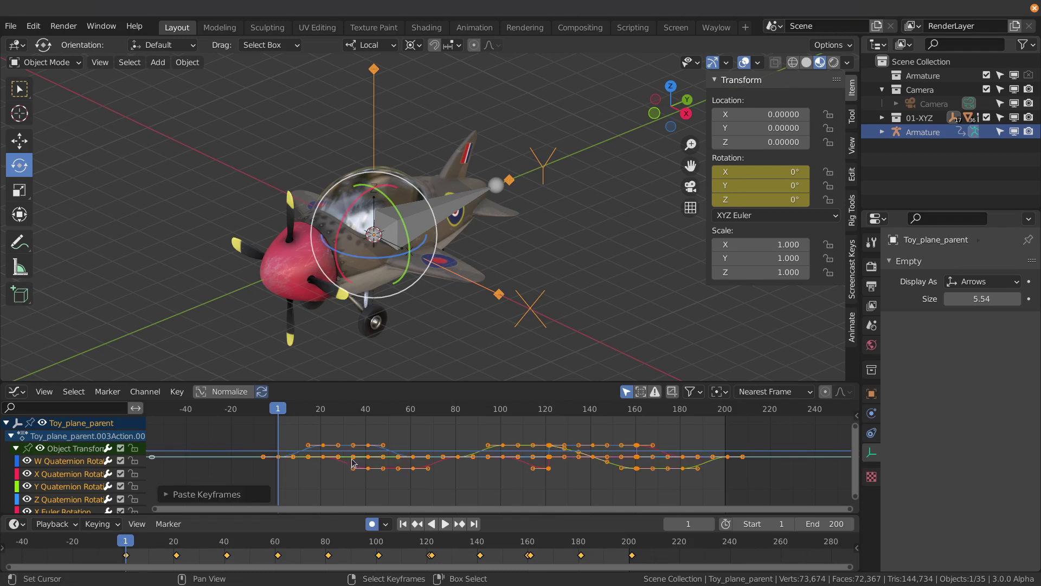
Step: Hide the armature in the viewport, and play and scrub through the plane's animation to check the converted Euler rotation
click(1015, 133)
key(space)
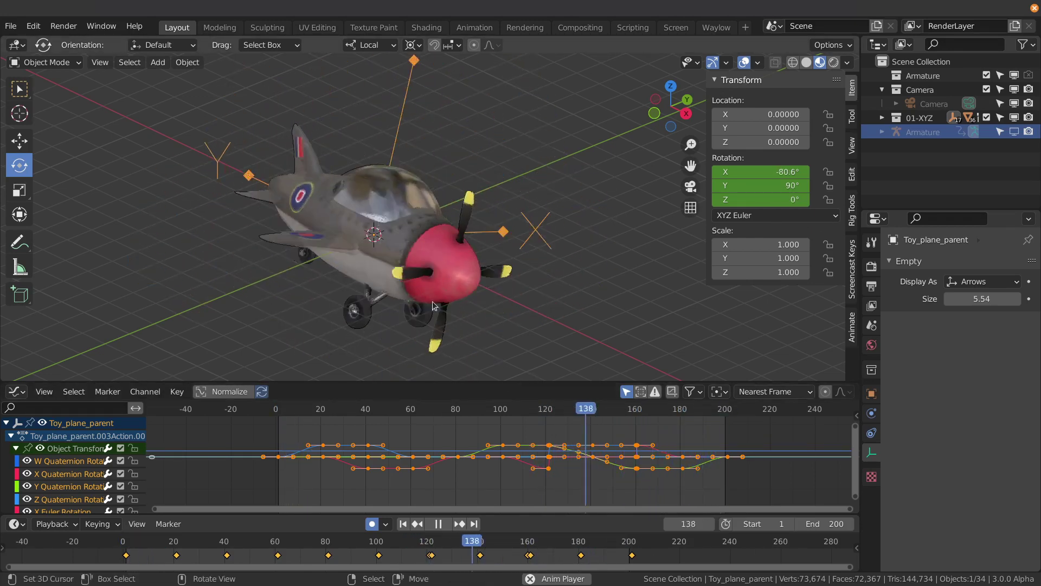
click(529, 411)
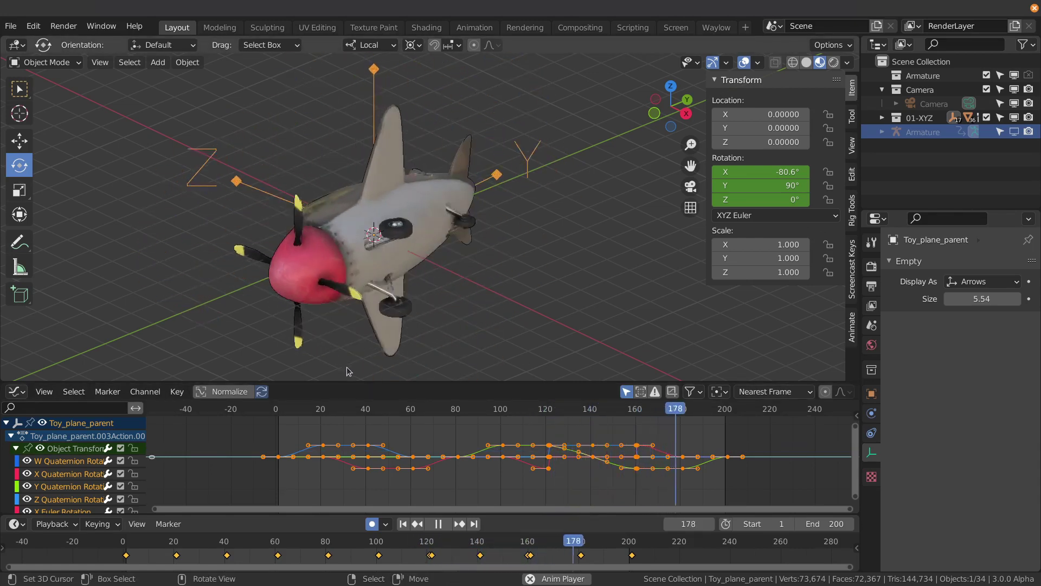
key(Escape)
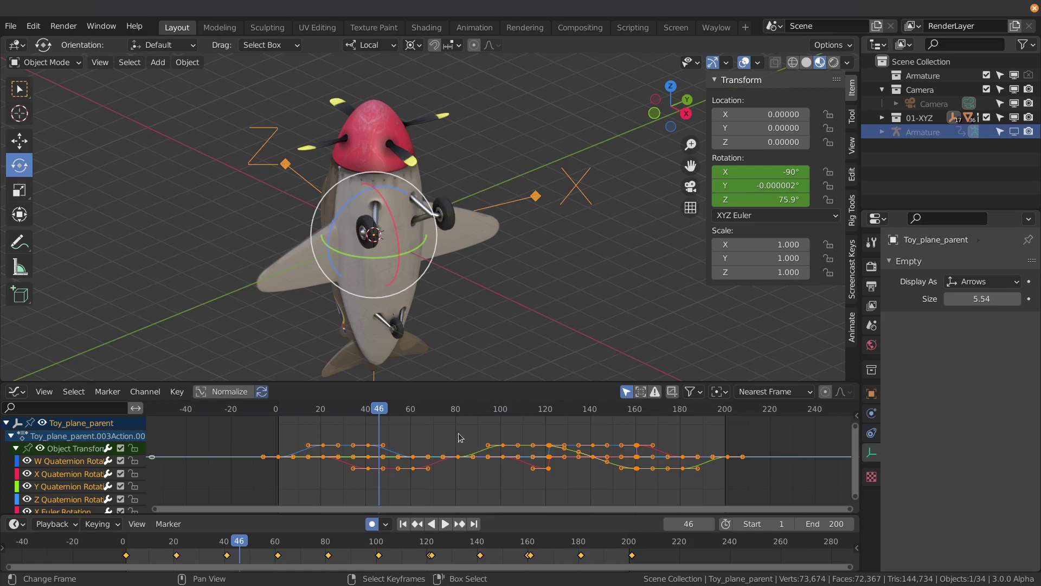
drag(462, 413, 714, 412)
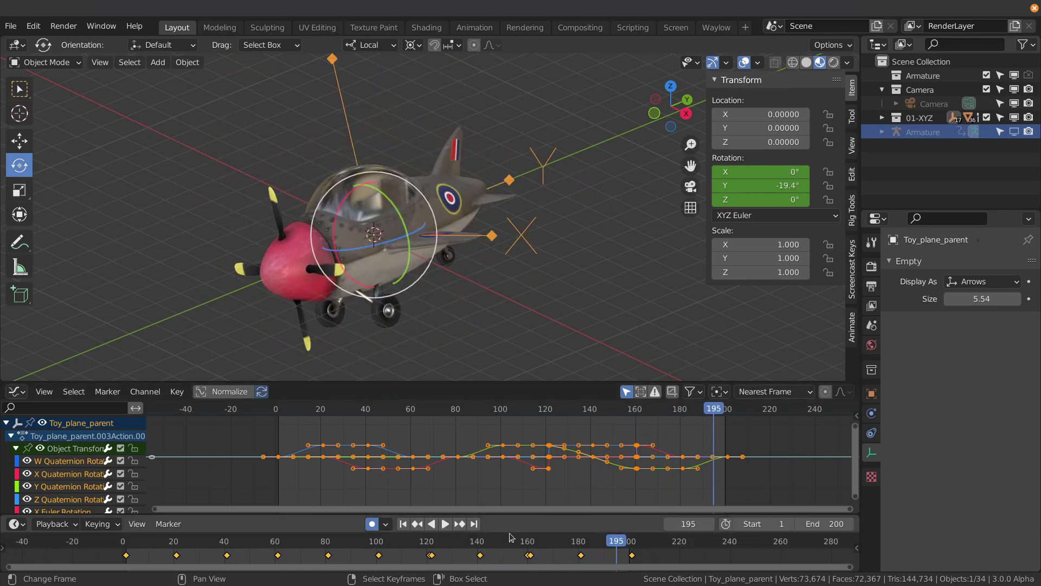
drag(457, 541, 616, 553)
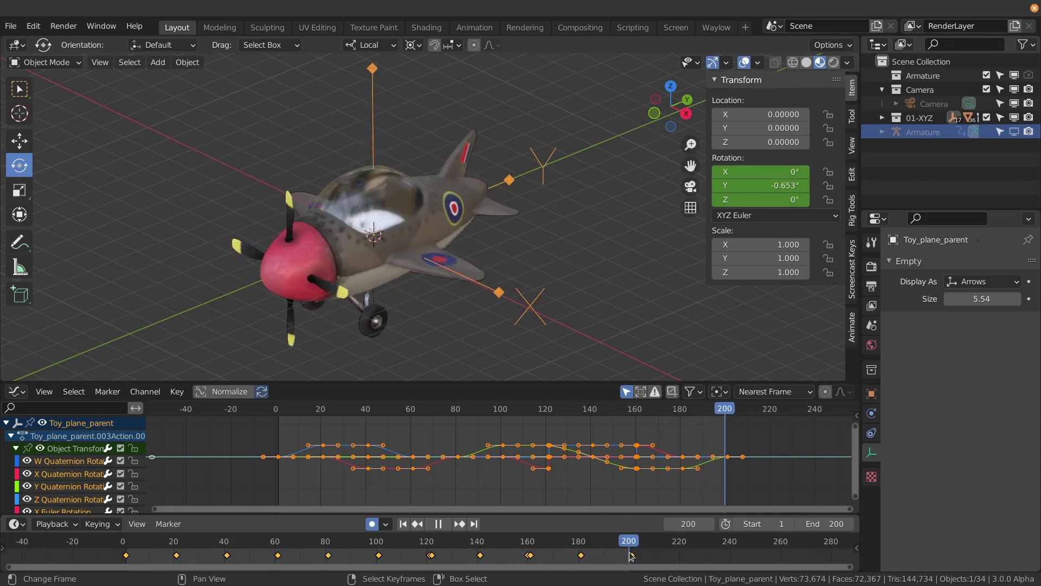